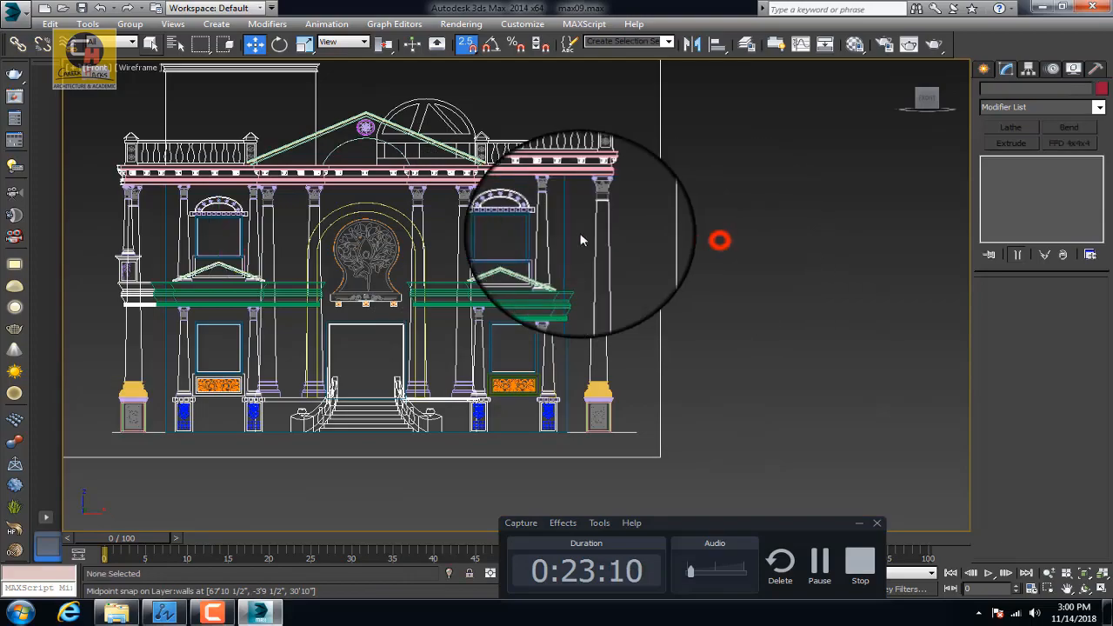
Copy the extruded panel frame below the lower right window up to the matching outline beneath the upper window
scroll(426, 181, up, 6)
scroll(490, 252, down, 6)
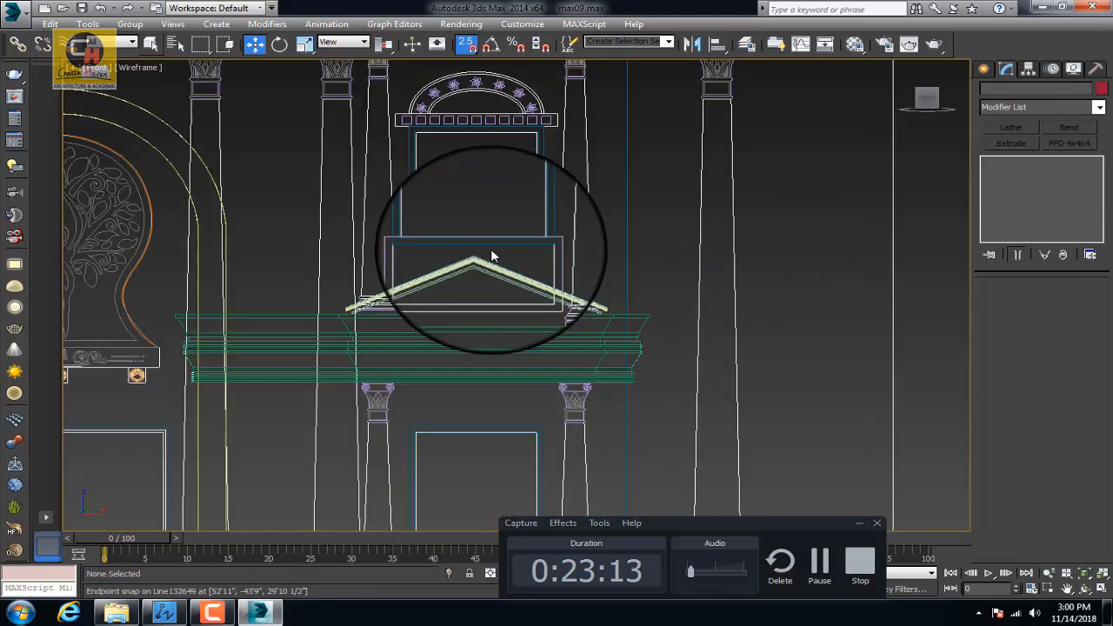
scroll(482, 435, up, 6)
click(492, 451)
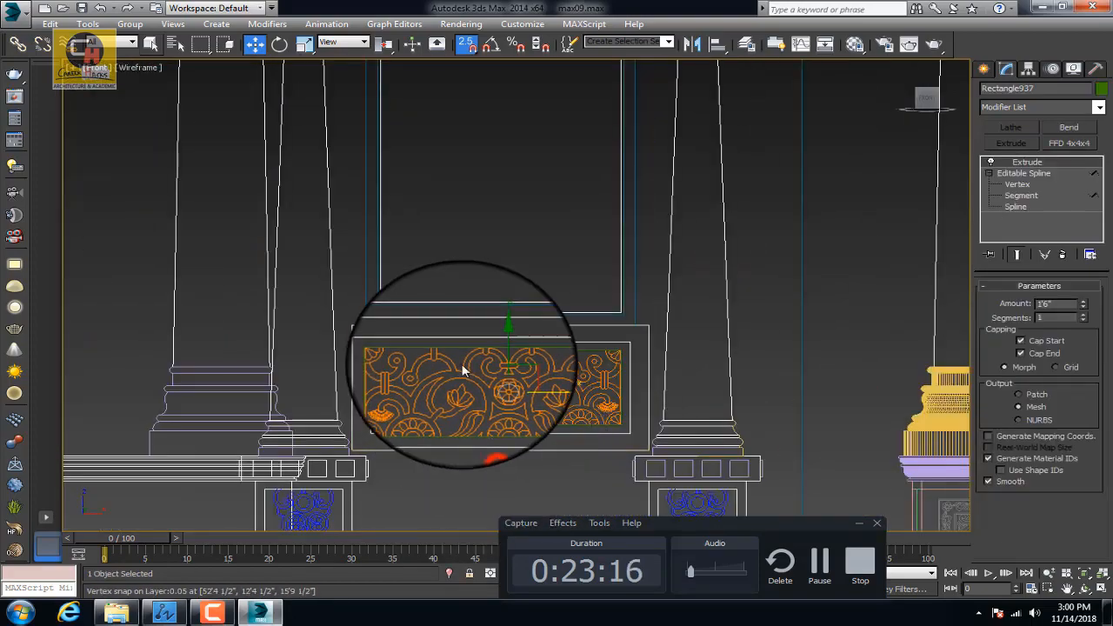
scroll(478, 434, down, 5)
mouse_move(469, 418)
shift+mouse_down()
mouse_move(454, 305)
mouse_move(469, 277)
shift+mouse_up()
click(565, 368)
scroll(485, 372, up, 5)
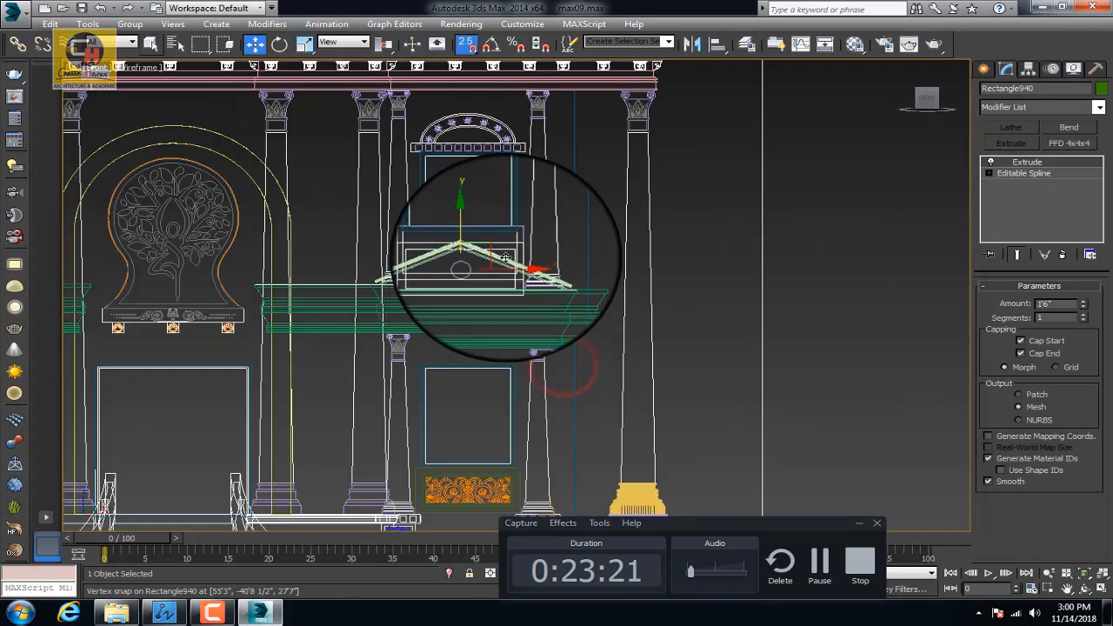
drag(489, 305, 493, 240)
Snap the copied frame's top and right segments to the panel outline beneath the upper window
scroll(511, 235, up, 3)
click(988, 173)
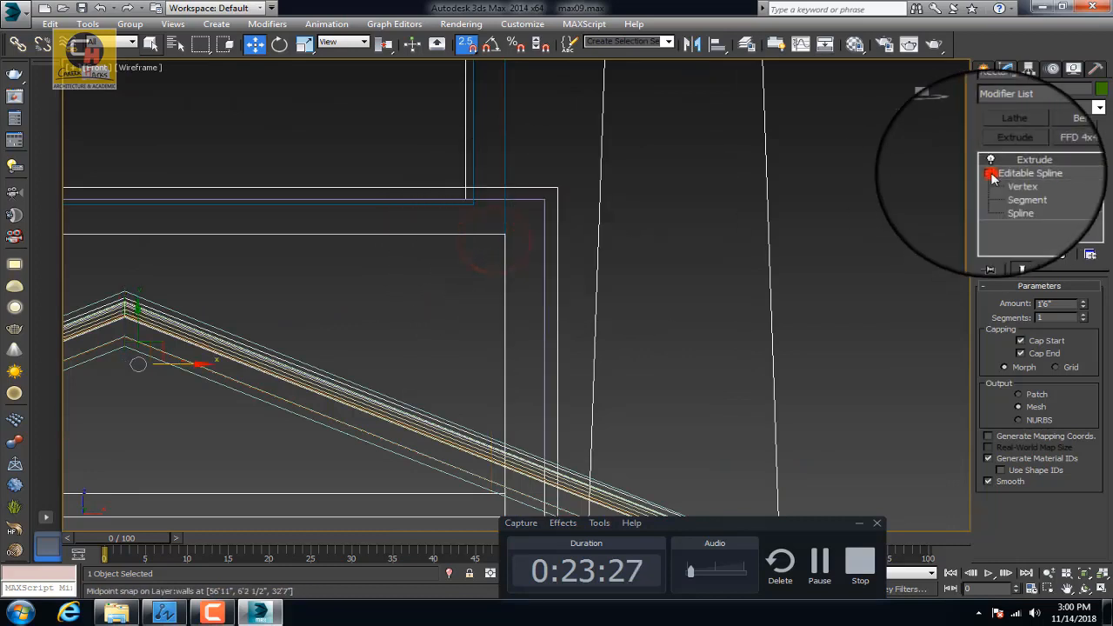
click(1019, 196)
drag(434, 146, 474, 209)
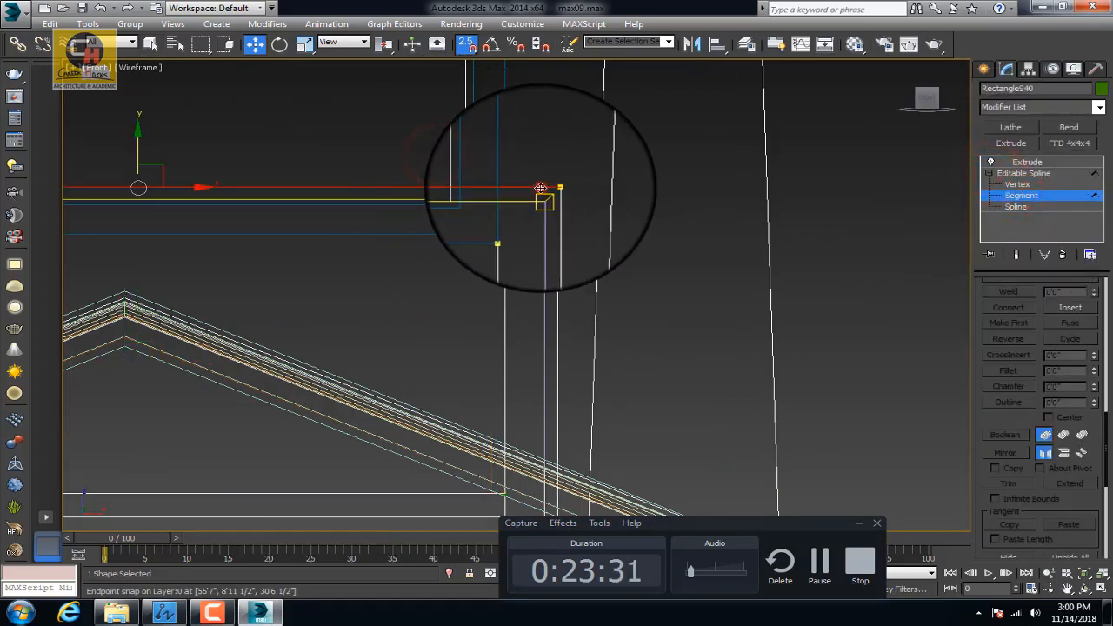
drag(540, 188, 564, 206)
scroll(555, 194, up, 4)
scroll(530, 202, down, 5)
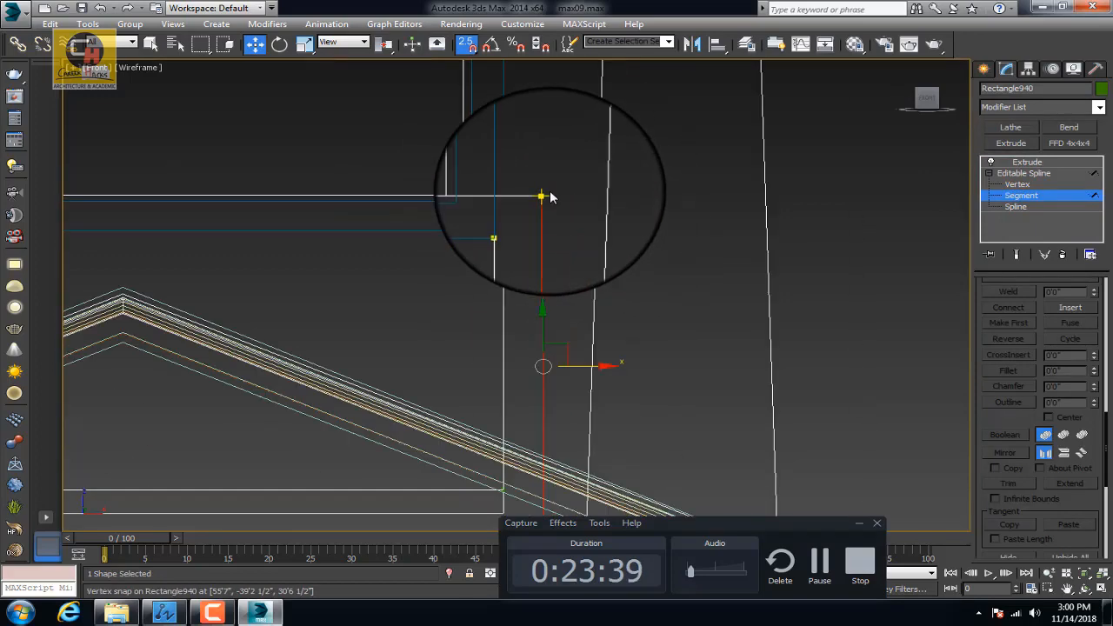
Snap the copied frame's left and bottom segments to the remaining edges of the upper panel outline
drag(400, 221, 359, 250)
scroll(374, 243, up, 3)
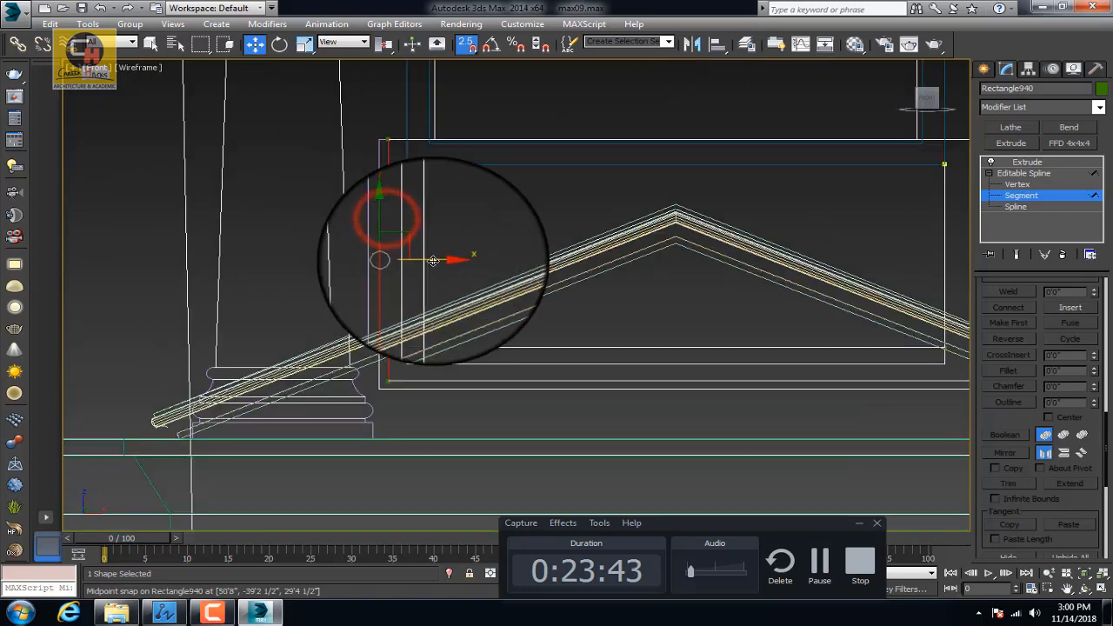
drag(445, 210, 406, 174)
scroll(469, 204, down, 3)
scroll(539, 260, up, 2)
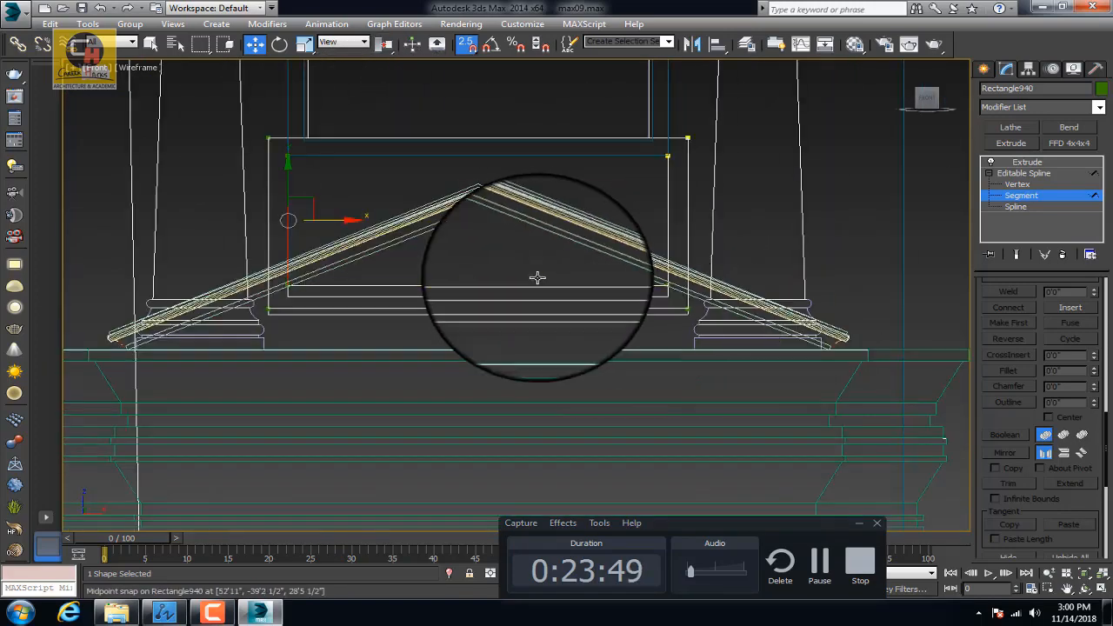
drag(521, 249, 584, 348)
scroll(658, 274, up, 4)
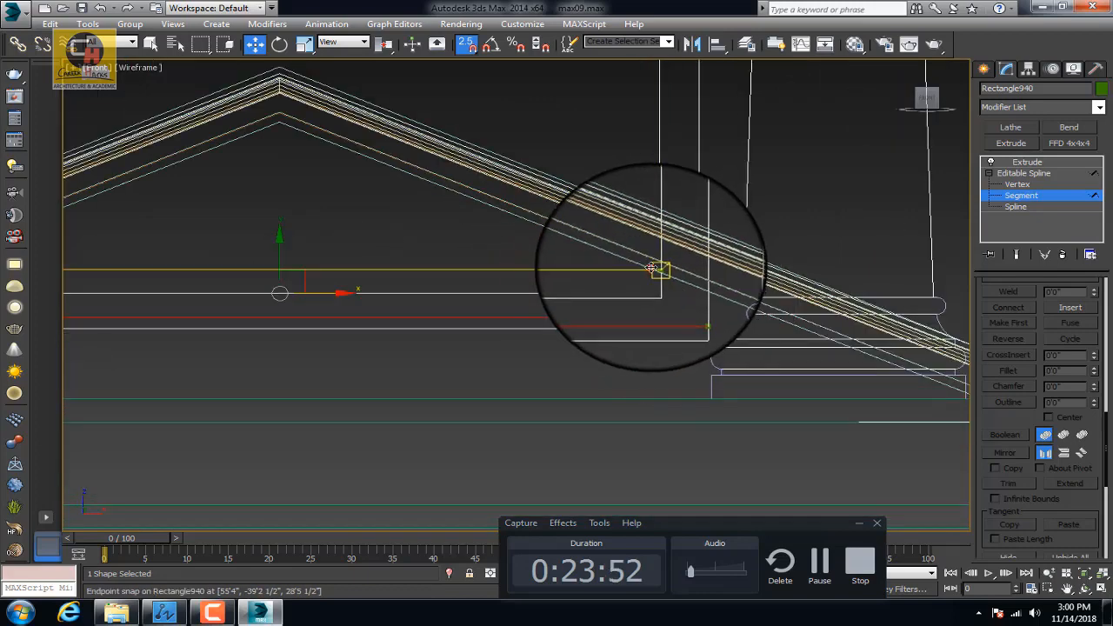
drag(658, 270, 686, 341)
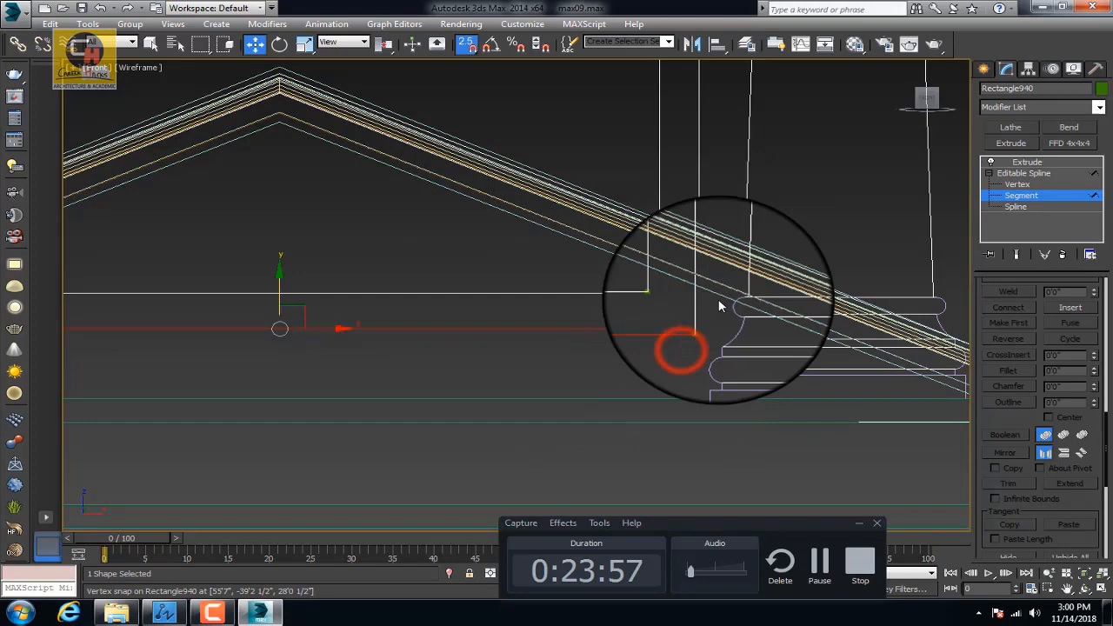
Set the Extrude amount of the upper window's panel frame to 9"
click(1026, 162)
scroll(527, 287, down, 3)
key(F3)
scroll(526, 287, down, 4)
mouse_move(444, 261)
alt+middle_down()
mouse_move(499, 296)
mouse_move(476, 282)
alt+middle_up()
click(434, 255)
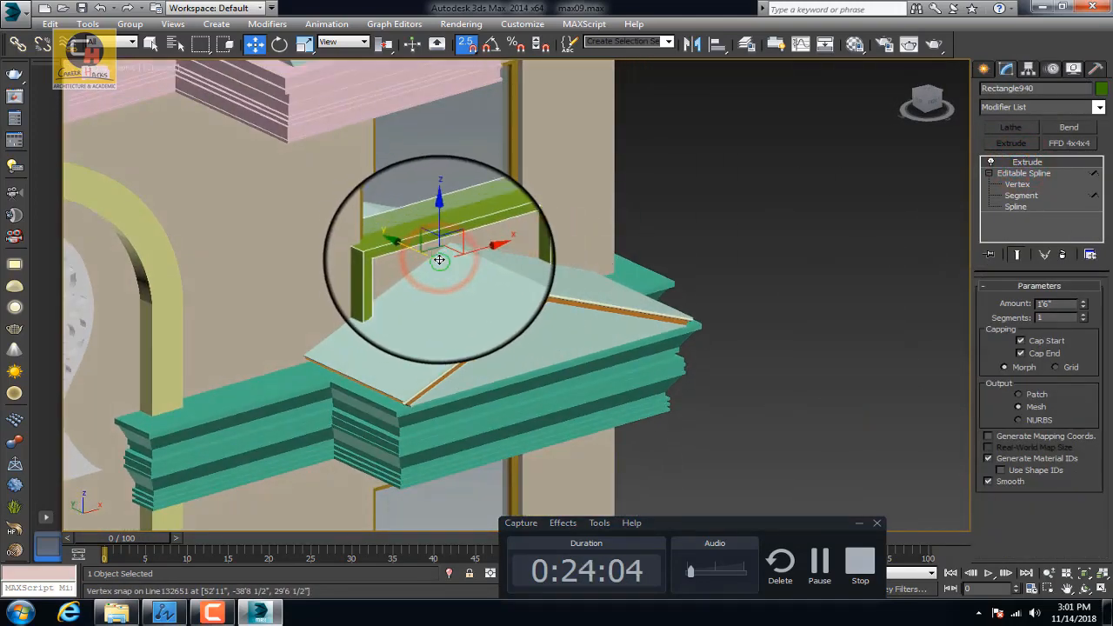
double_click(1069, 303)
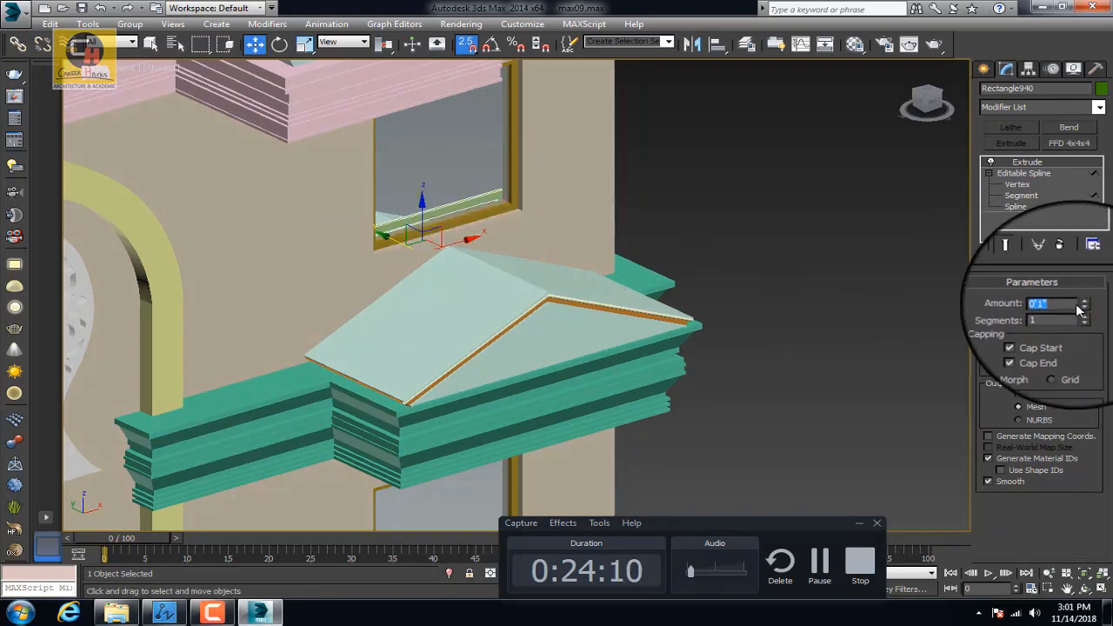
text(9)
key(Return)
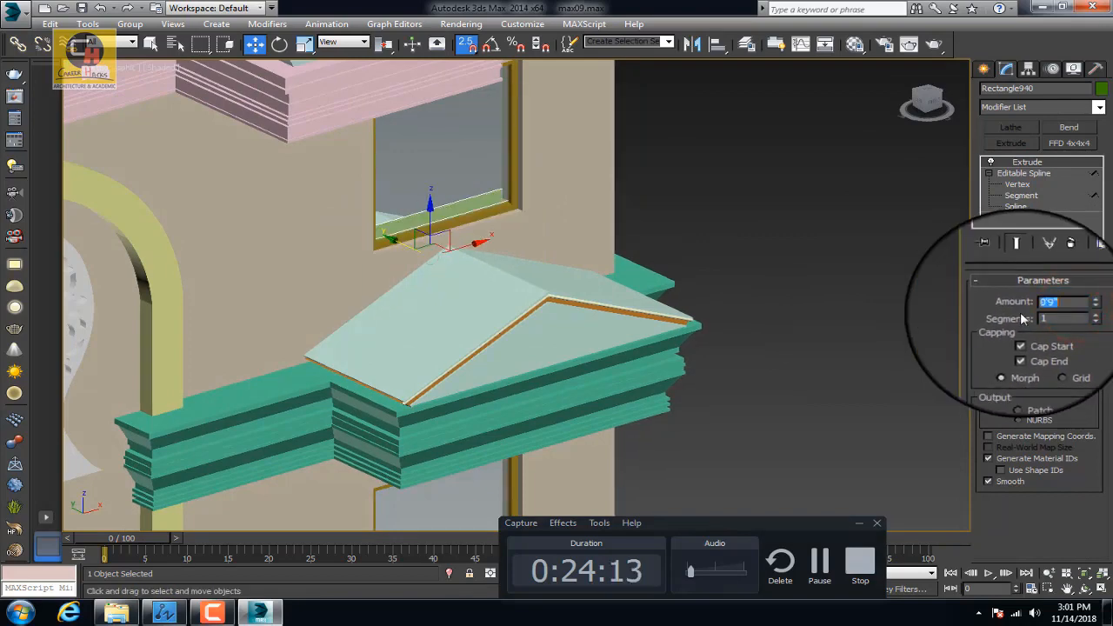
Isolate the panel frame with the wall and snap the frame against the wall's front face in the top view
ctrl+click(551, 214)
key(alt+q)
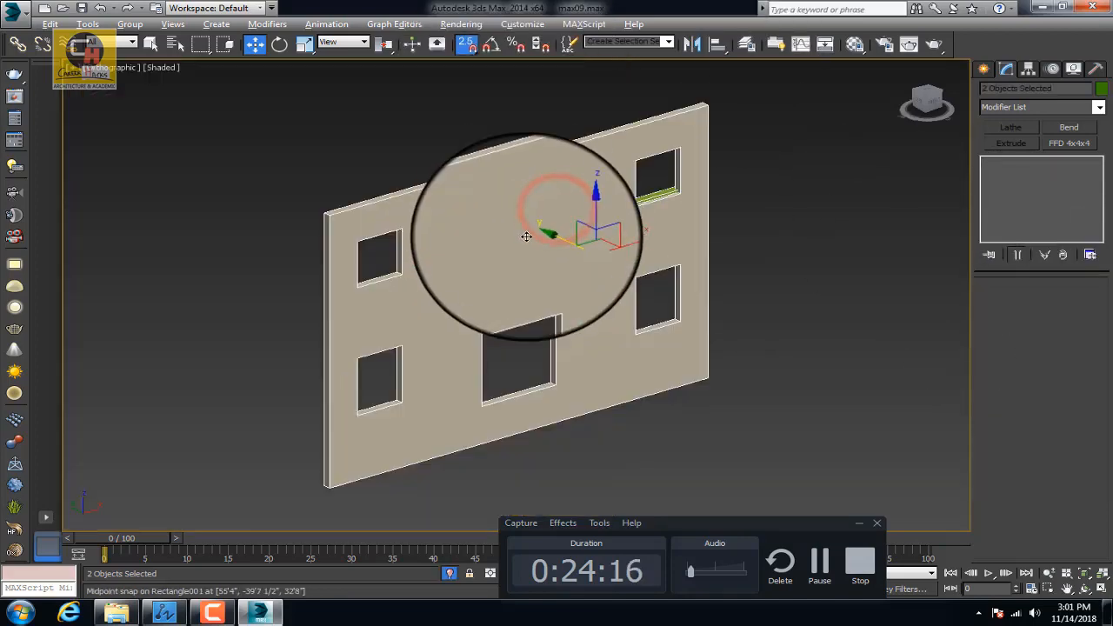
key(t)
key(F3)
scroll(675, 266, up, 3)
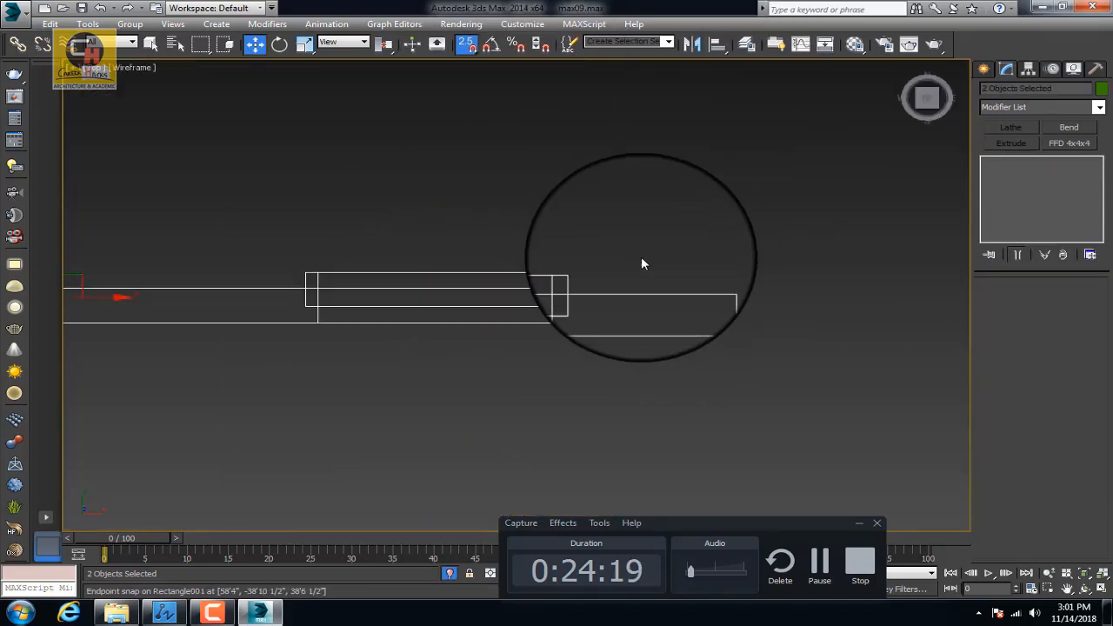
drag(635, 235, 574, 320)
middle_drag(574, 320, 566, 288)
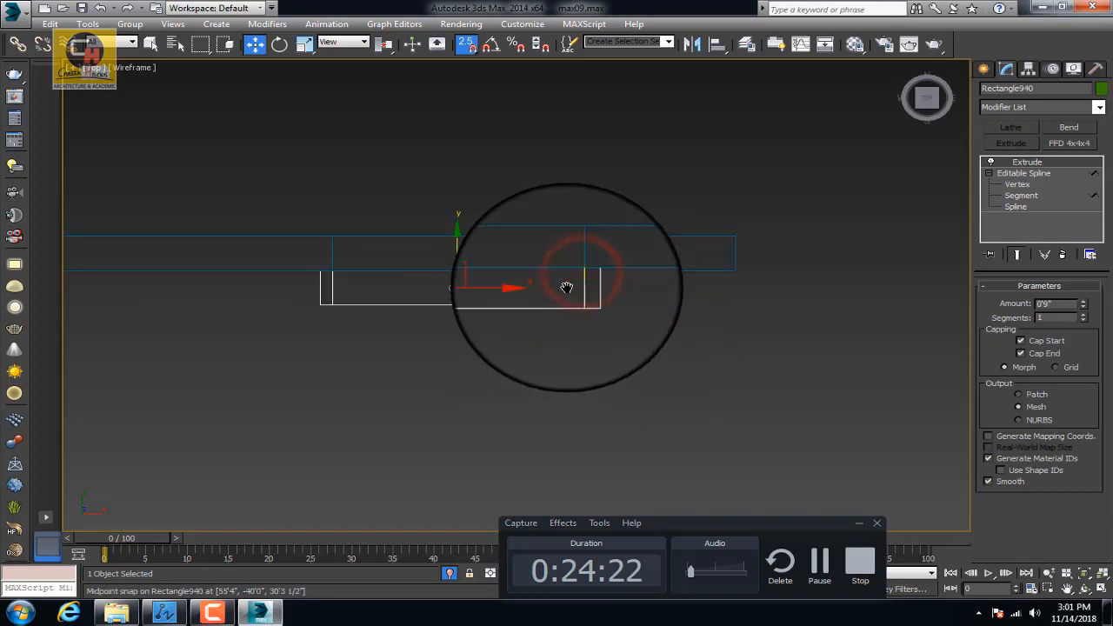
Clone the panel frame in place and delete the clone's outer spline, keeping only the inner rectangle
shift+drag(566, 288, 566, 288)
click(522, 356)
click(989, 170)
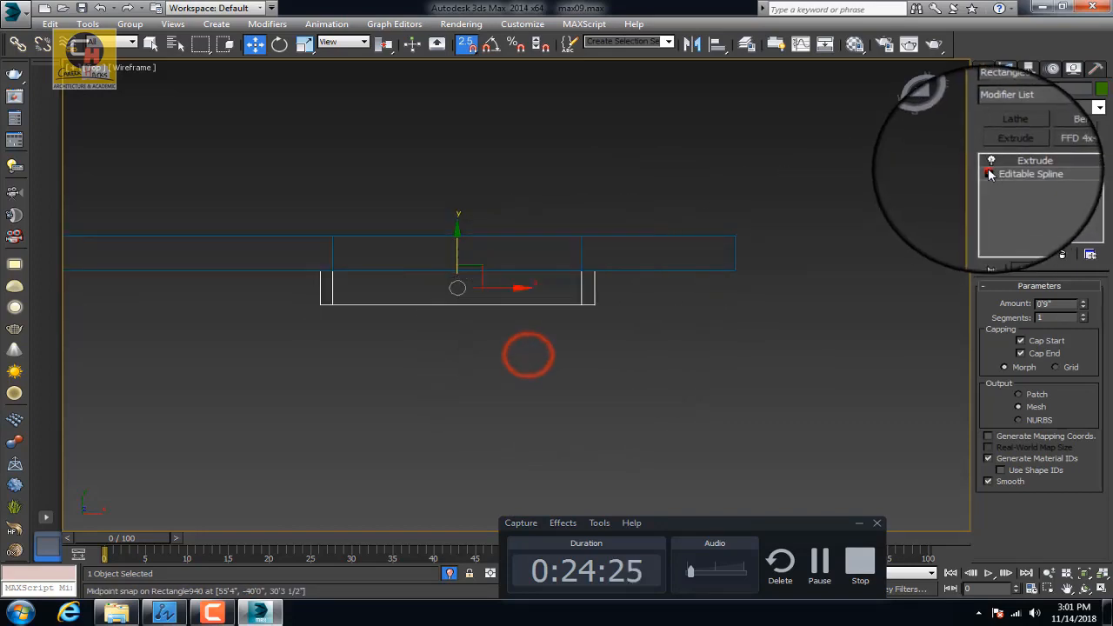
click(1020, 186)
scroll(730, 260, up, 3)
click(1017, 206)
click(693, 167)
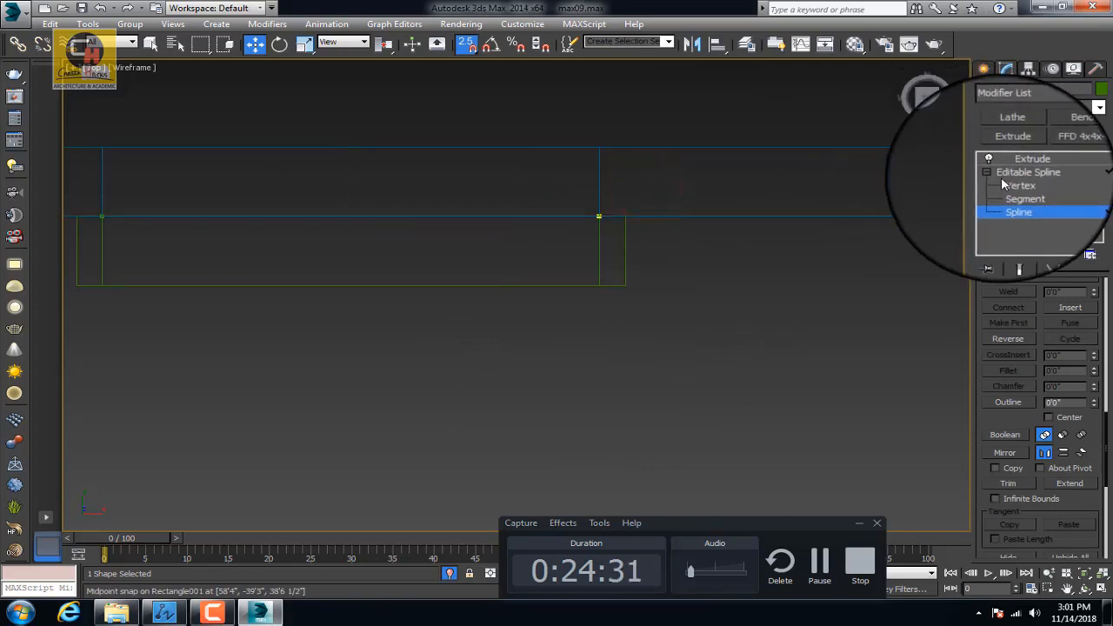
Set the inner panel's Extrude amount to 7 1/2" so it sits recessed in the frame
click(1026, 161)
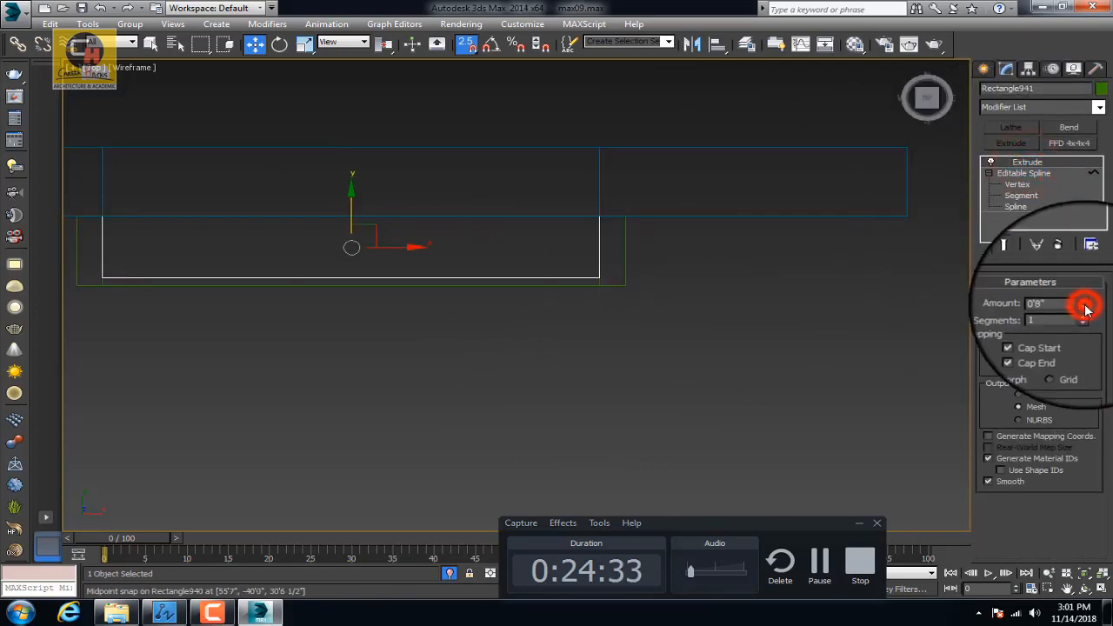
click(1084, 308)
alt+middle_drag(405, 248, 459, 194)
key(F3)
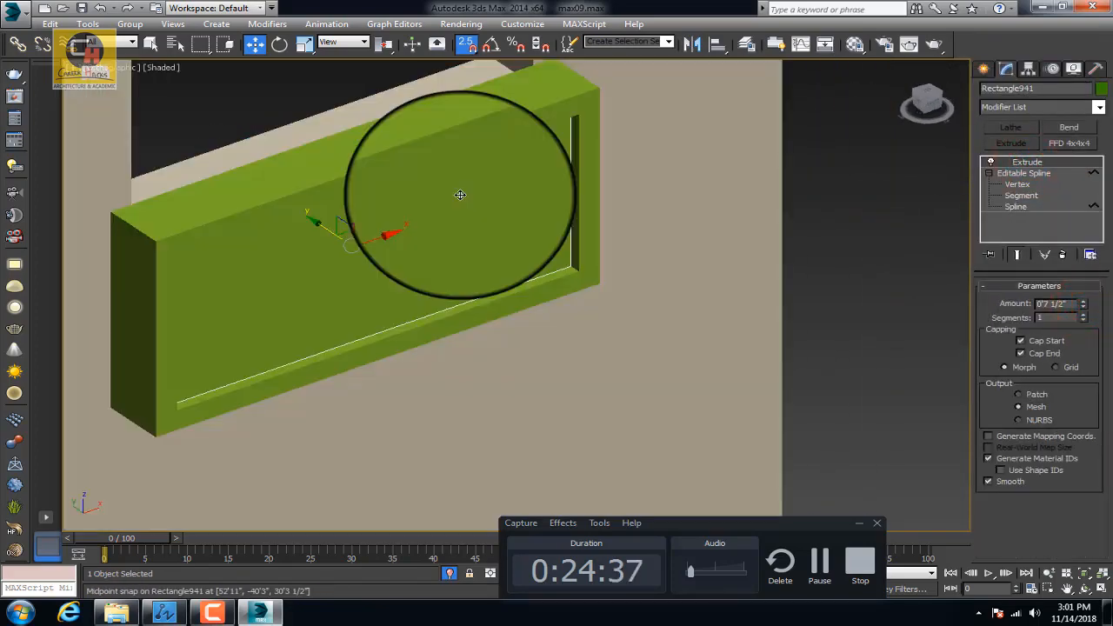
scroll(484, 268, down, 5)
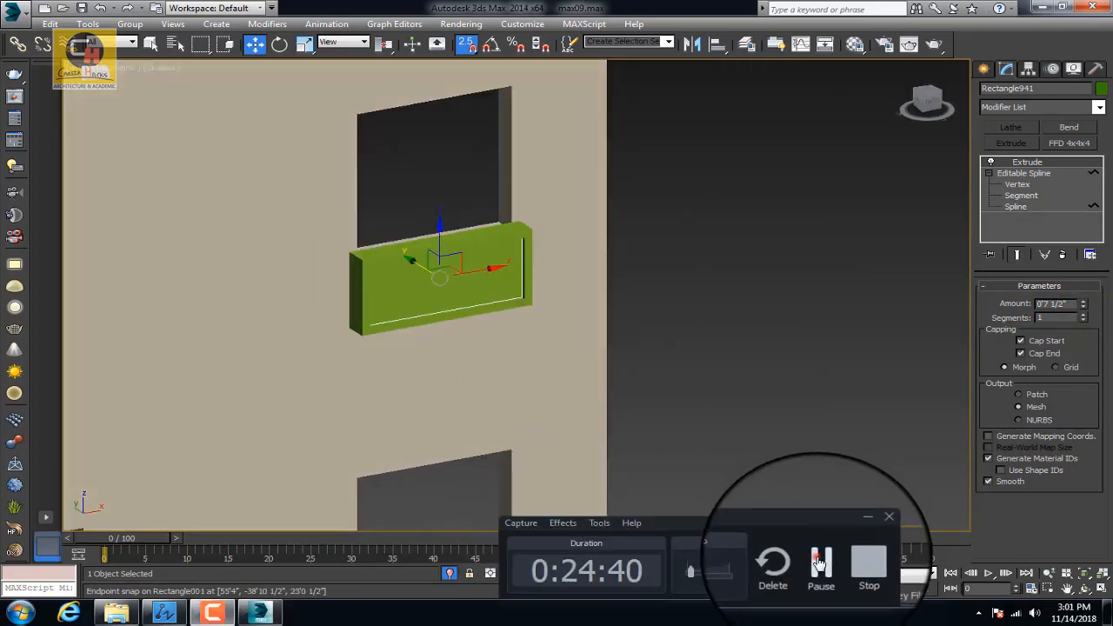
click(819, 561)
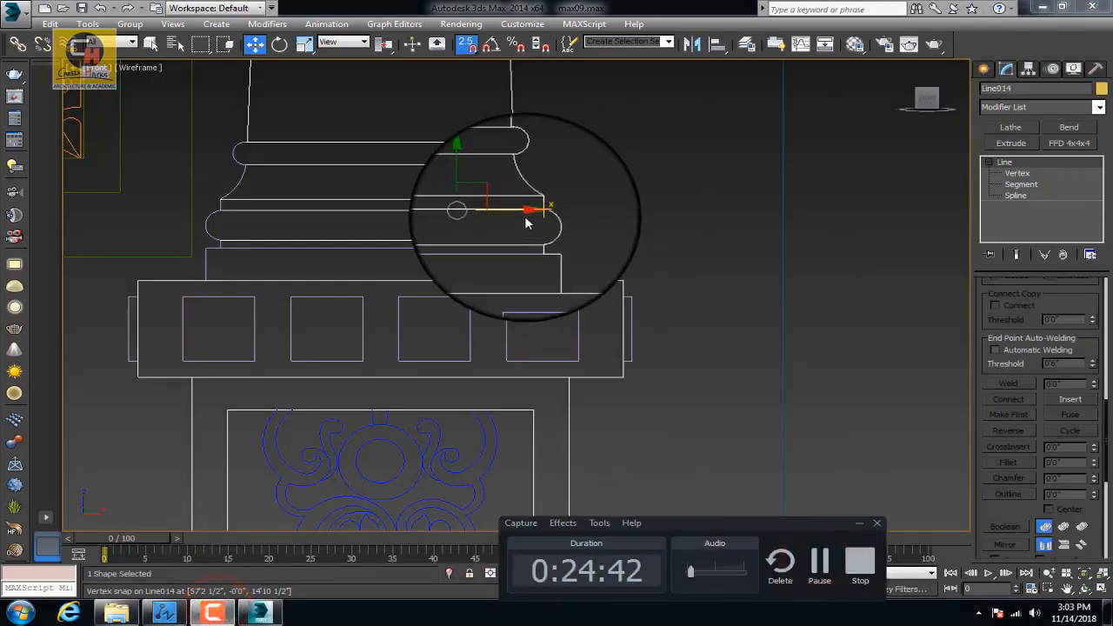
Lathe the column base profile line with Min alignment and snap the revolved base onto the column drawing above the pedestal
drag(469, 212, 829, 225)
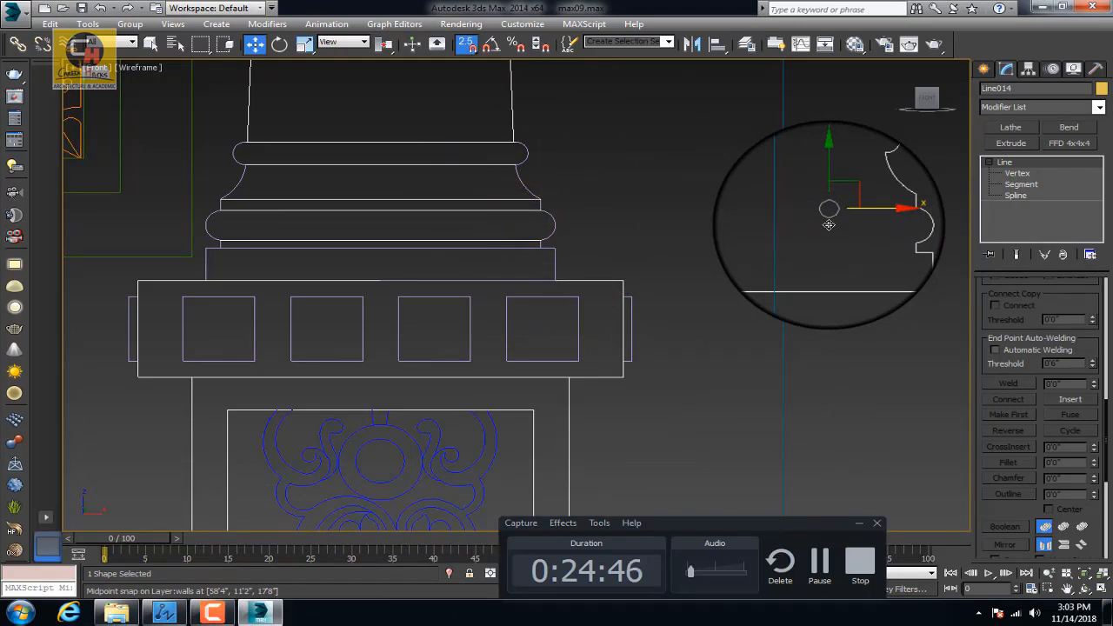
click(1059, 107)
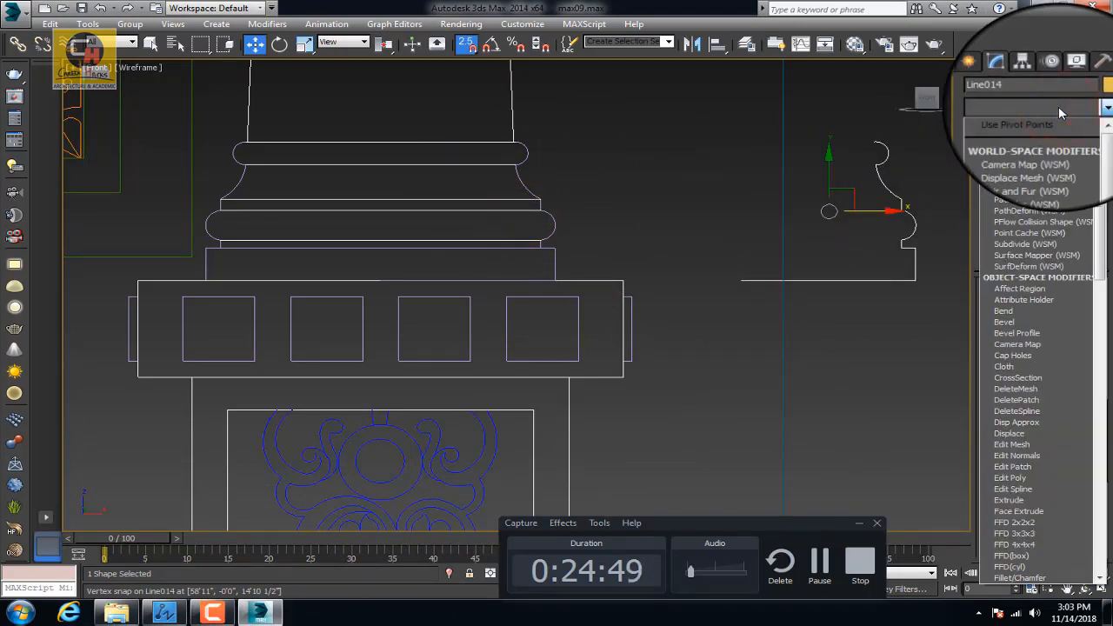
scroll(1058, 106, down, 10)
click(1032, 118)
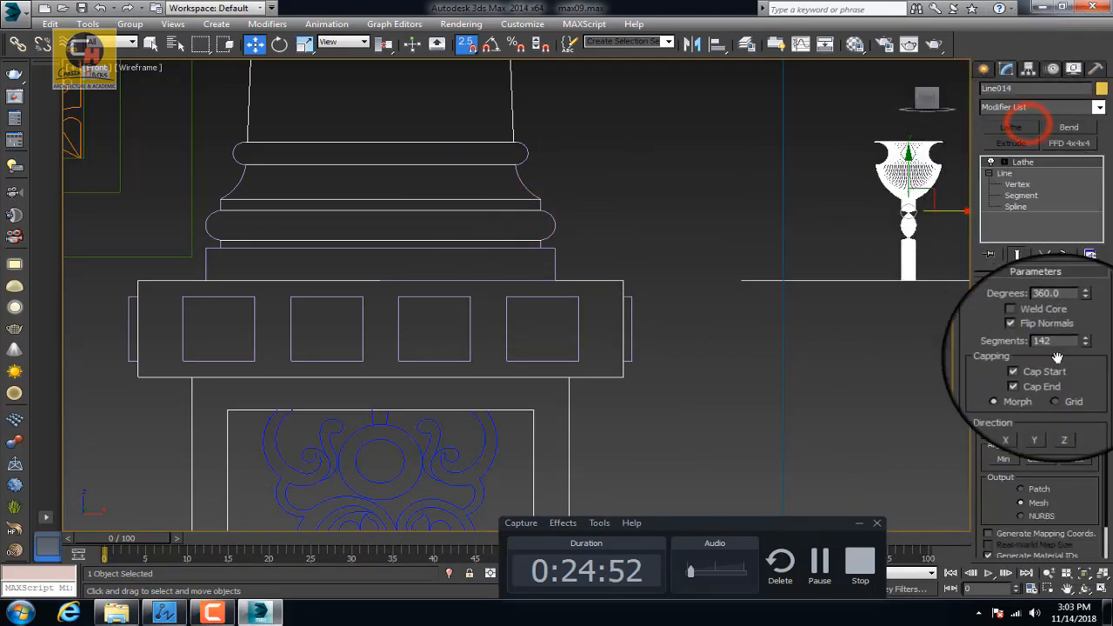
click(1000, 459)
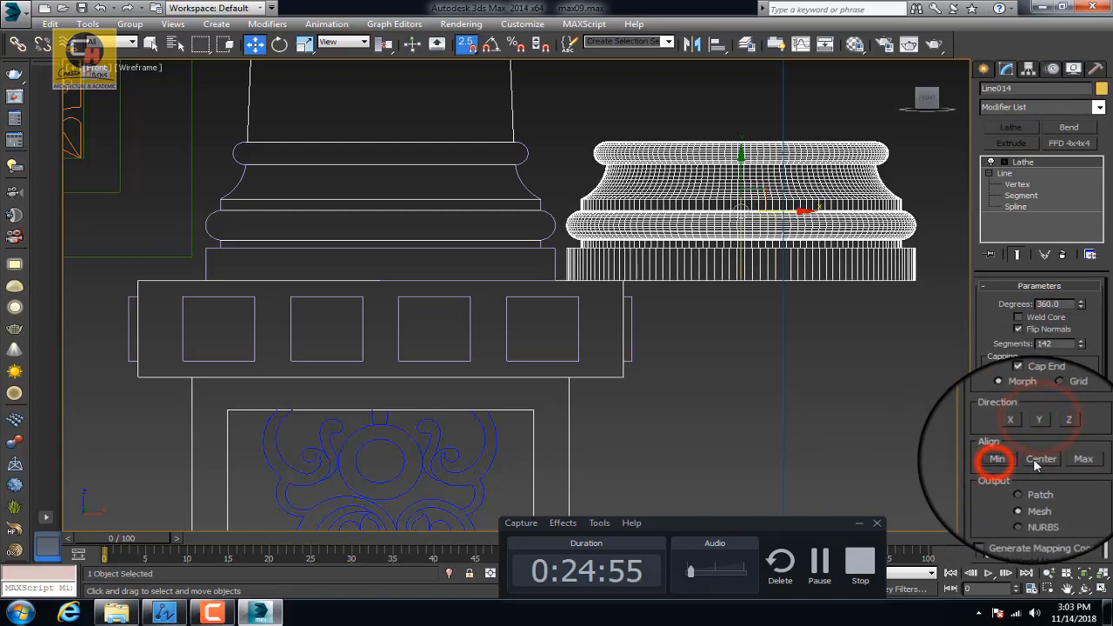
drag(784, 209, 380, 248)
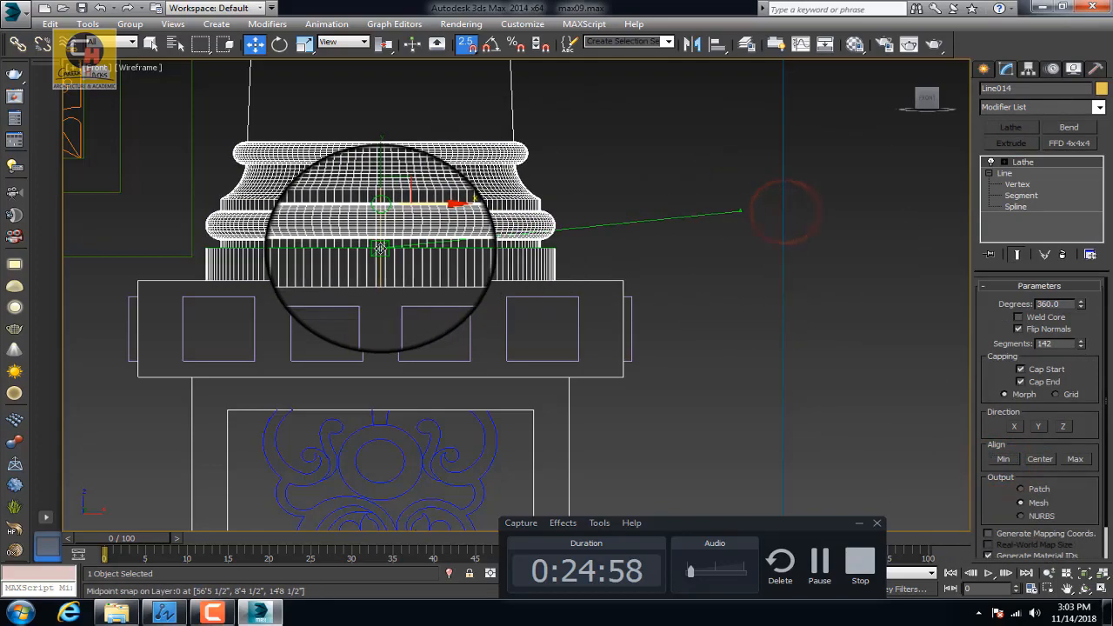
scroll(408, 252, down, 8)
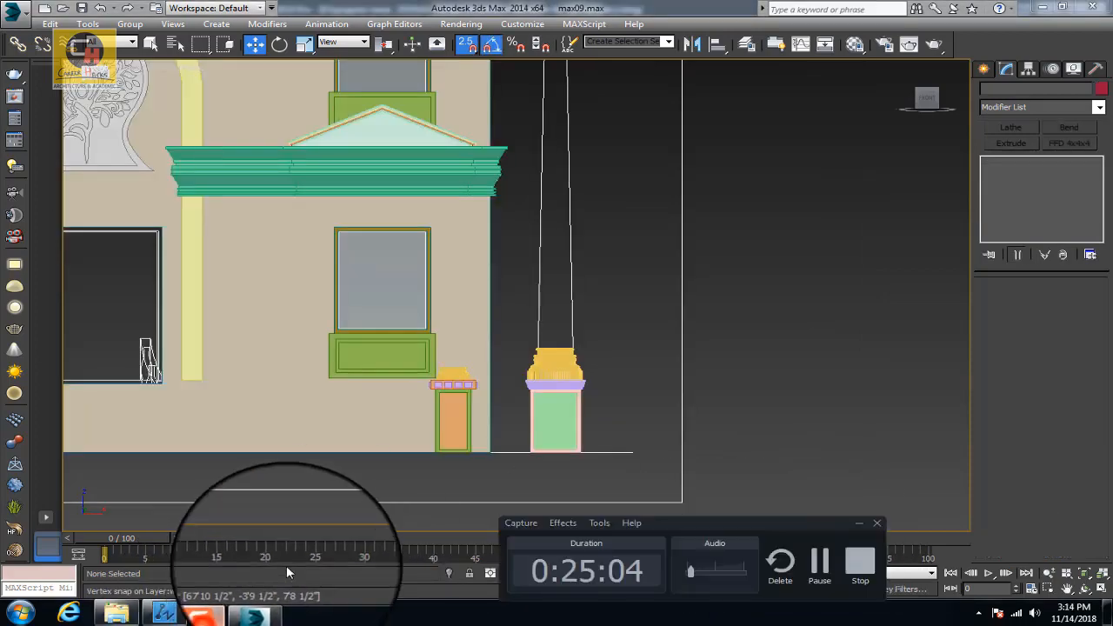
Move the small pedestal's green front frame aside to expose the panel behind it, and undo the move
scroll(416, 399, up, 8)
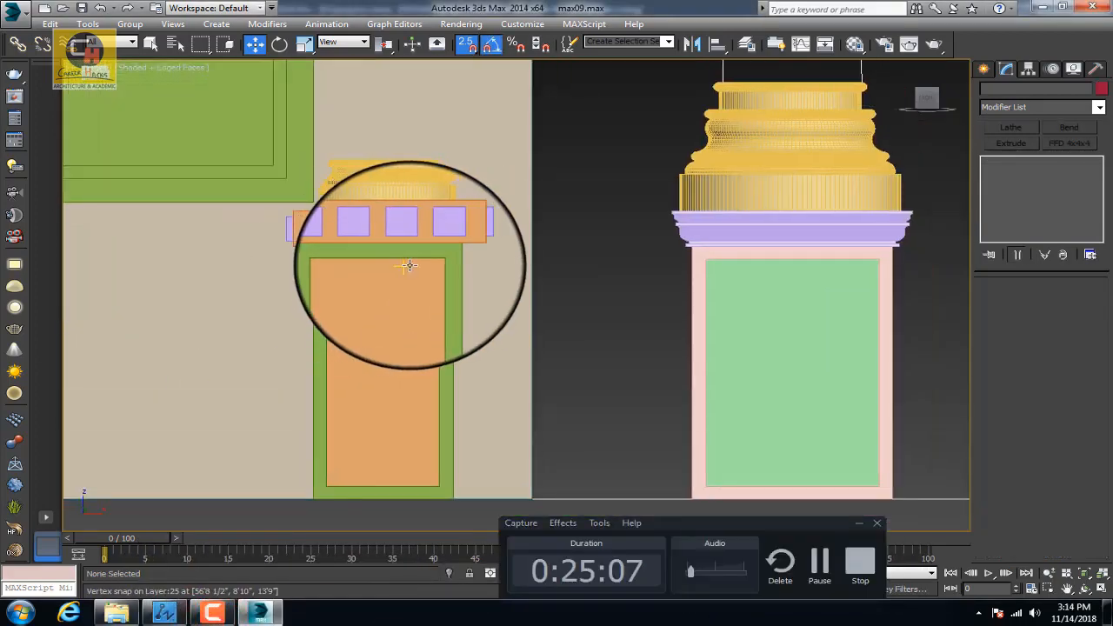
scroll(410, 266, up, 3)
click(398, 239)
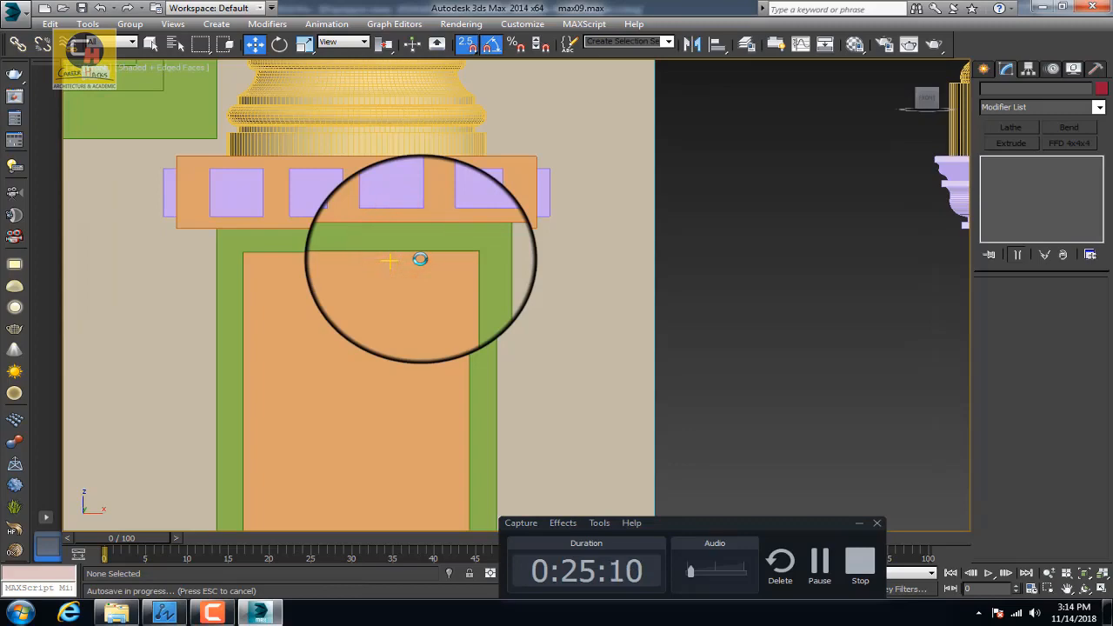
click(420, 259)
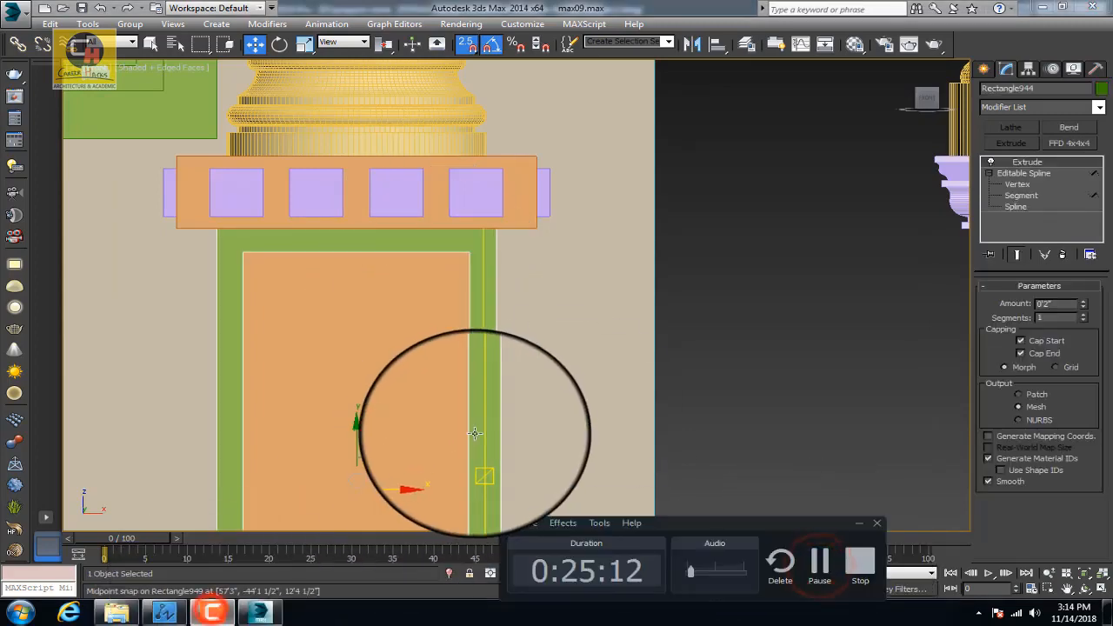
drag(405, 481, 718, 416)
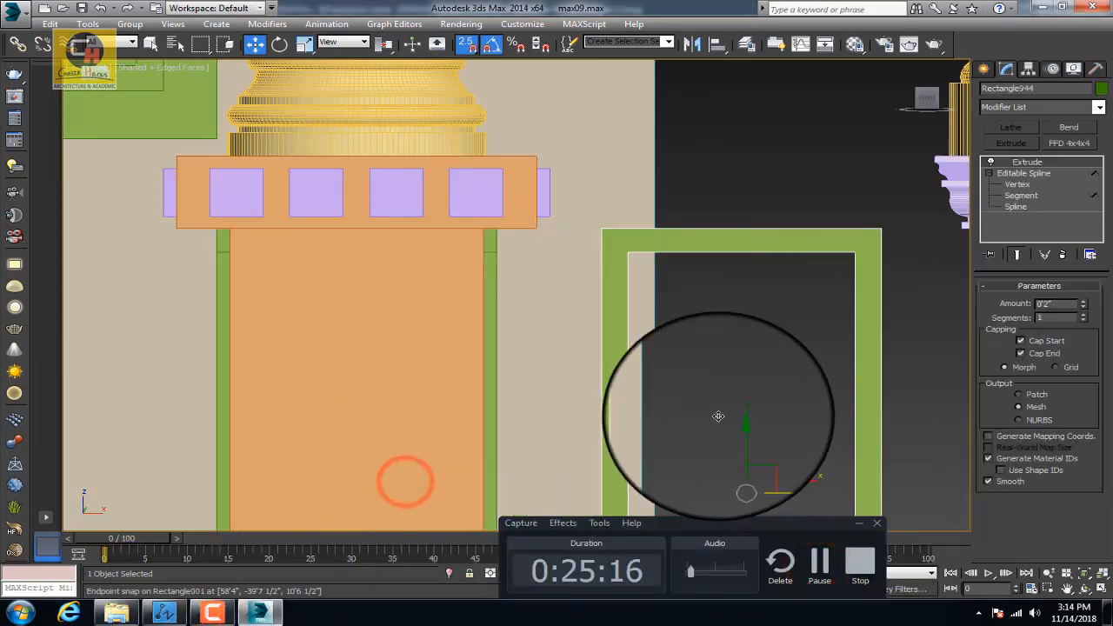
alt+middle_drag(718, 417, 469, 213)
Try moving the pedestal cap's square blocks and the cap slab aside, and undo the moves
click(437, 202)
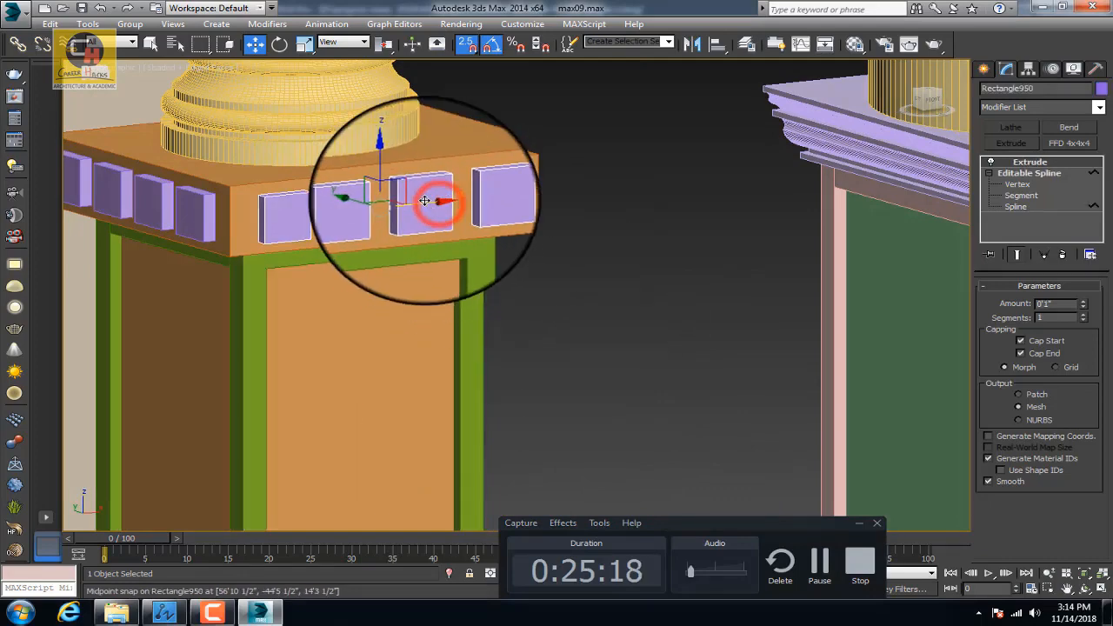
drag(424, 201, 252, 213)
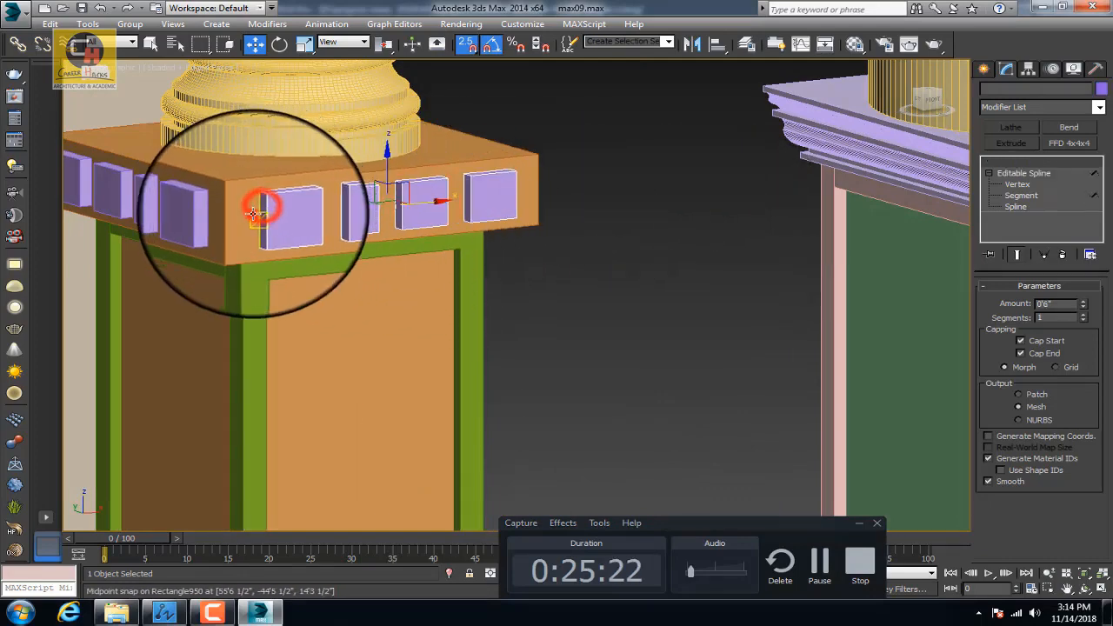
click(255, 212)
drag(323, 176, 730, 166)
key(ctrl+z)
middle_drag(412, 235, 539, 187)
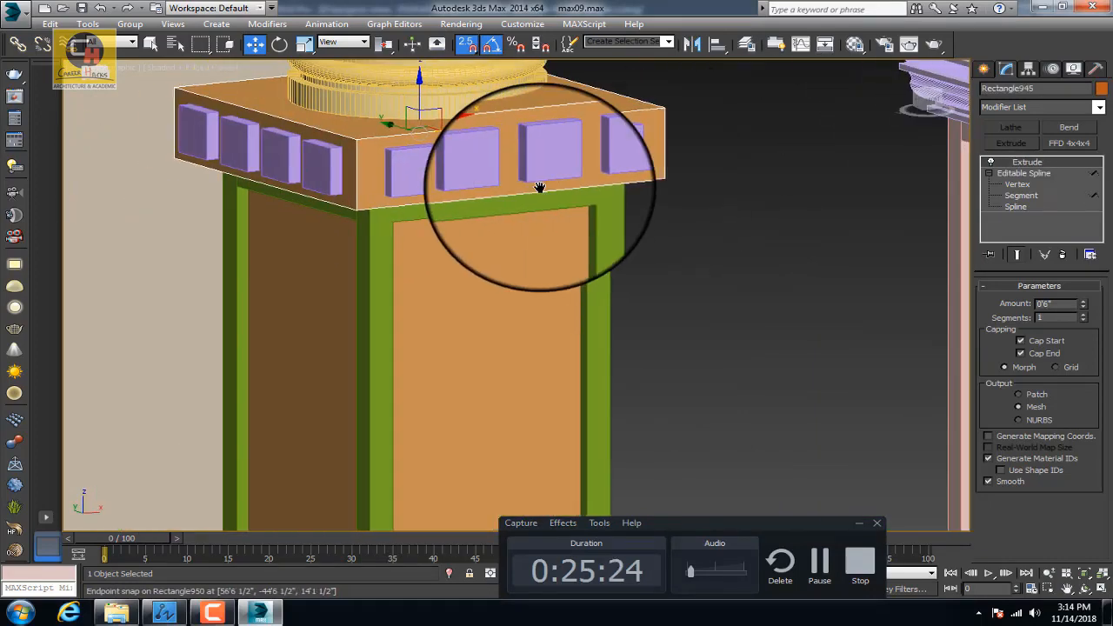
scroll(562, 263, down, 4)
alt+middle_drag(562, 263, 536, 260)
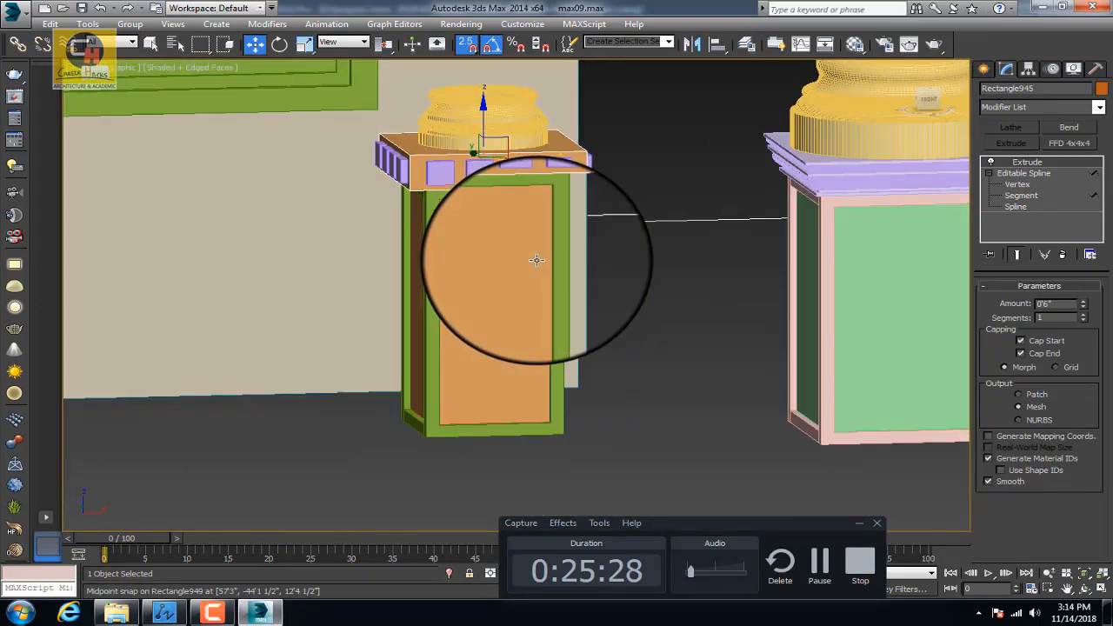
click(819, 561)
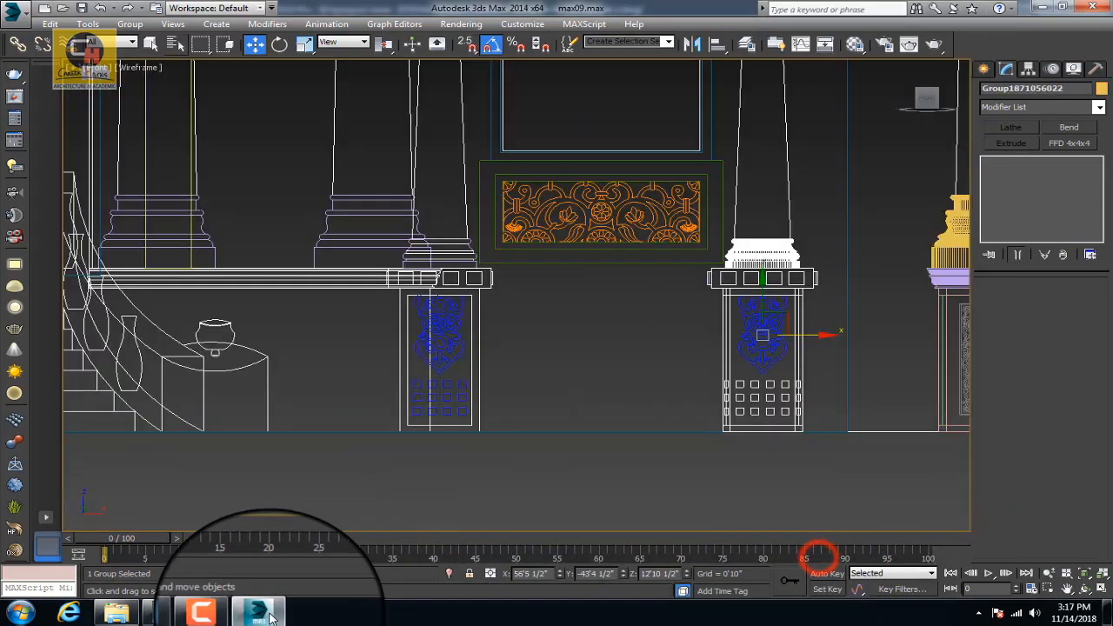
click(217, 614)
Start a snapped spline line at the left foot of the outermost curve of the flower arch above the upper window
mouse_move(721, 347)
middle_down()
mouse_move(651, 342)
mouse_move(595, 362)
mouse_move(670, 335)
middle_up()
key(F3)
key(F3)
scroll(670, 335, down, 8)
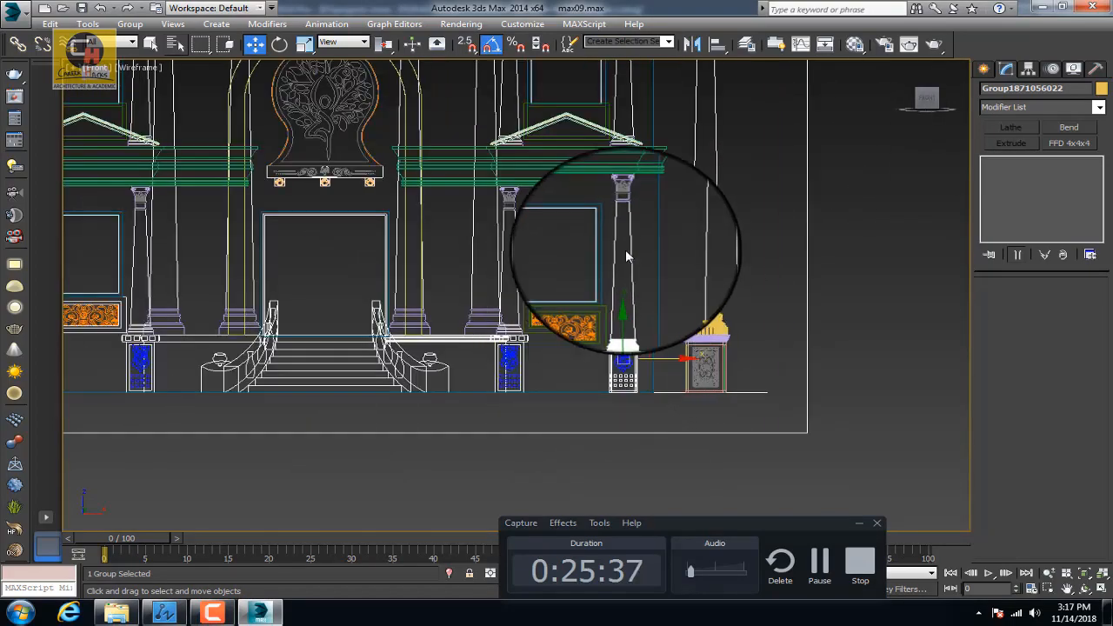
middle_drag(625, 249, 526, 339)
scroll(526, 339, down, 2)
middle_drag(482, 303, 539, 323)
scroll(556, 189, up, 8)
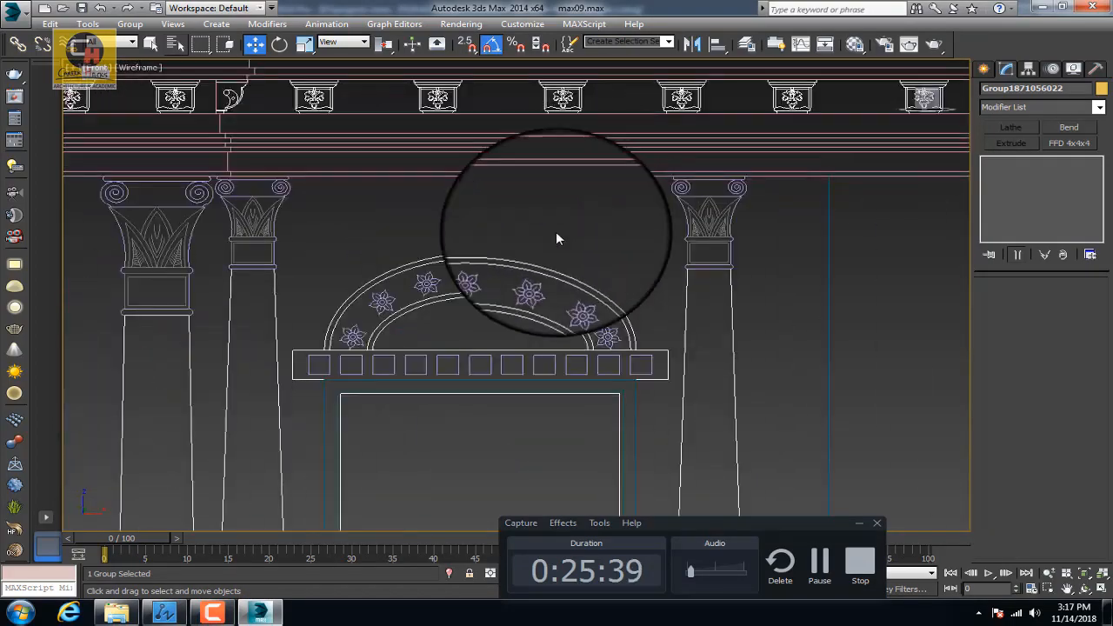
middle_drag(557, 238, 512, 296)
click(985, 70)
click(1014, 170)
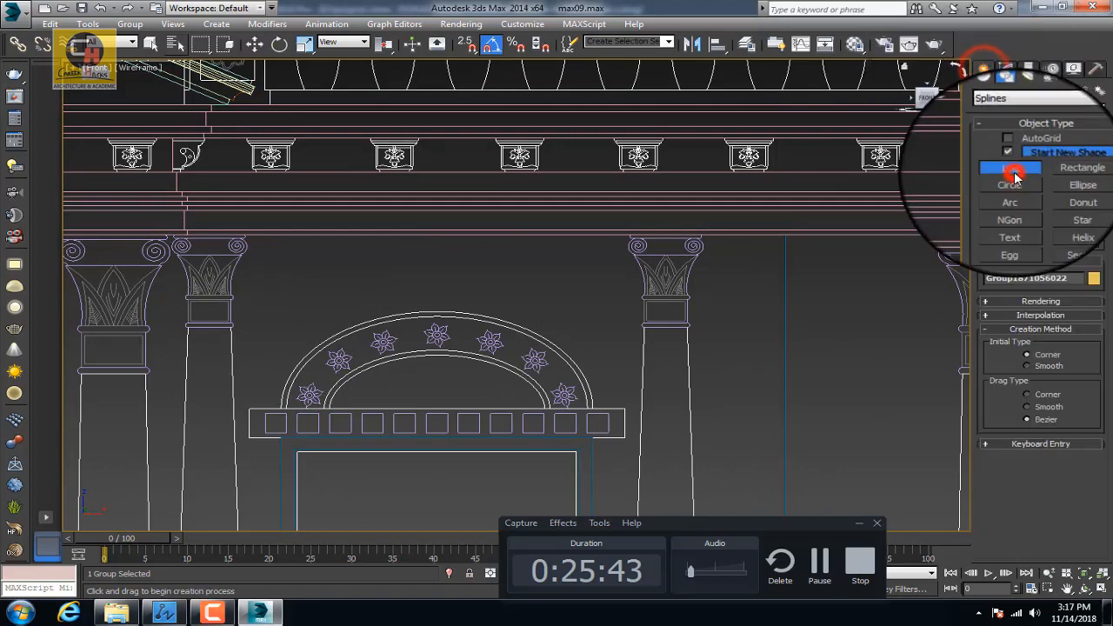
middle_drag(320, 374, 327, 313)
scroll(294, 342, up, 8)
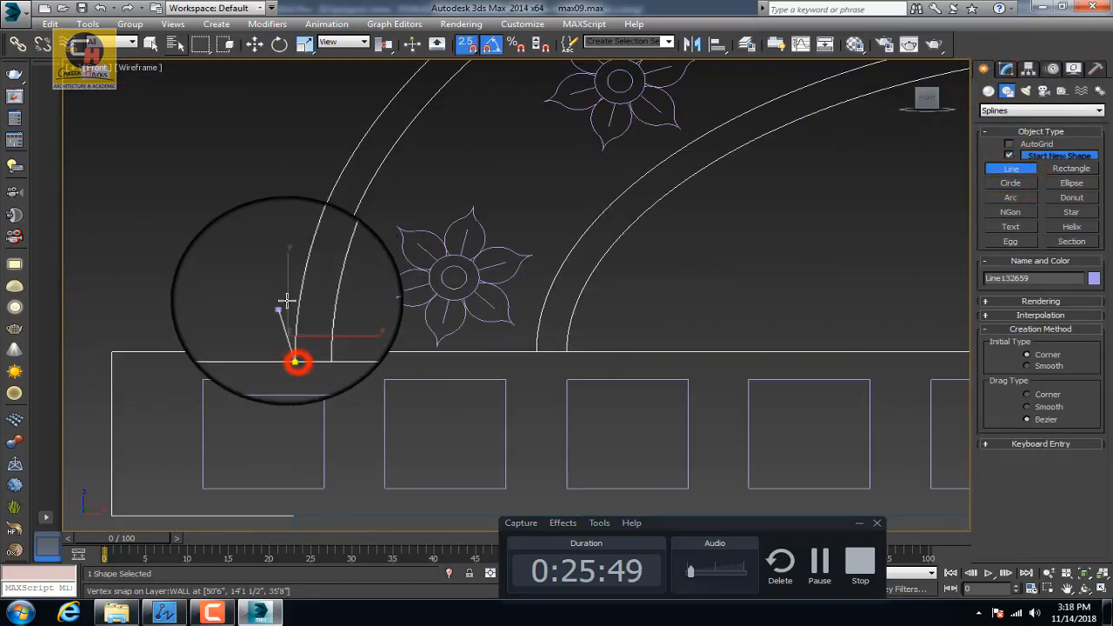
scroll(307, 278, up, 4)
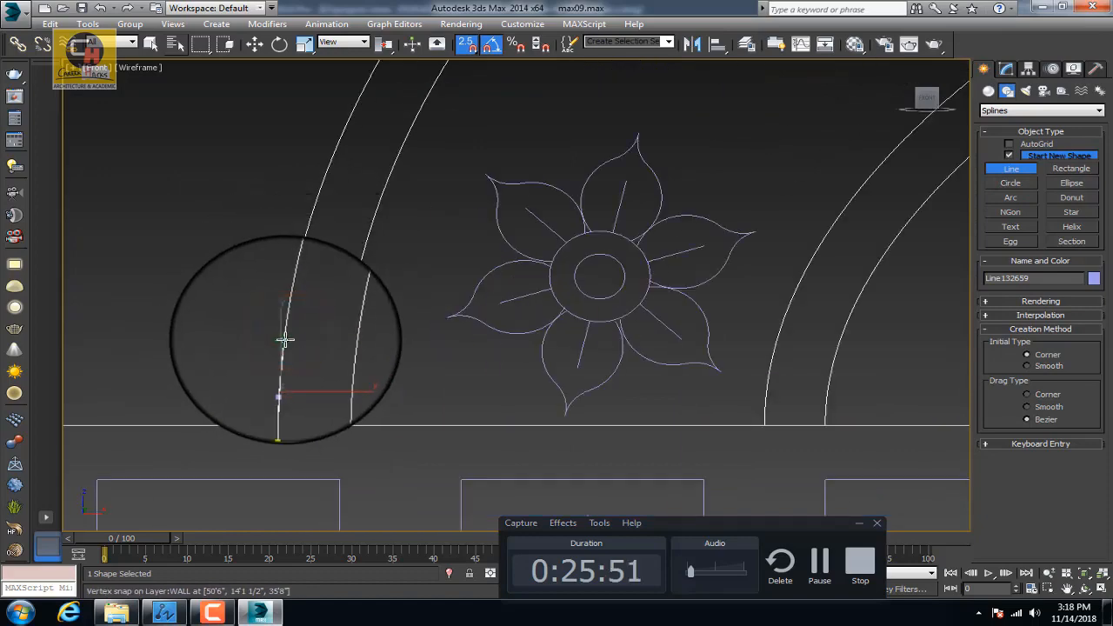
middle_drag(293, 280, 294, 322)
click(298, 298)
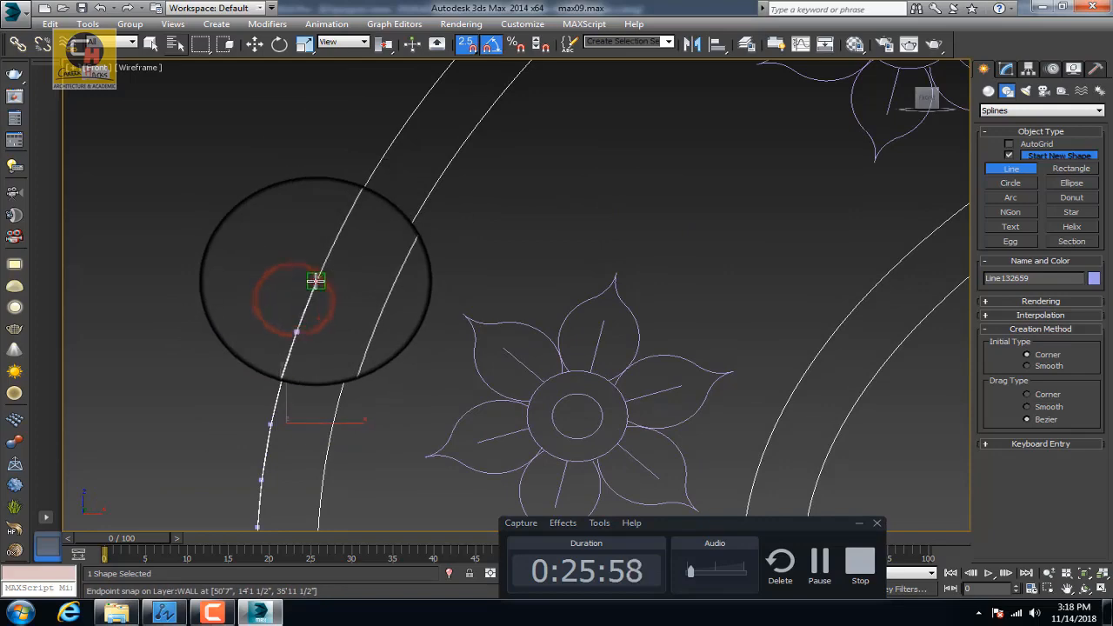
Continue the line point by point up the left flank of the arch's outermost curve, snapping to the elevation drawing
middle_drag(402, 131, 354, 297)
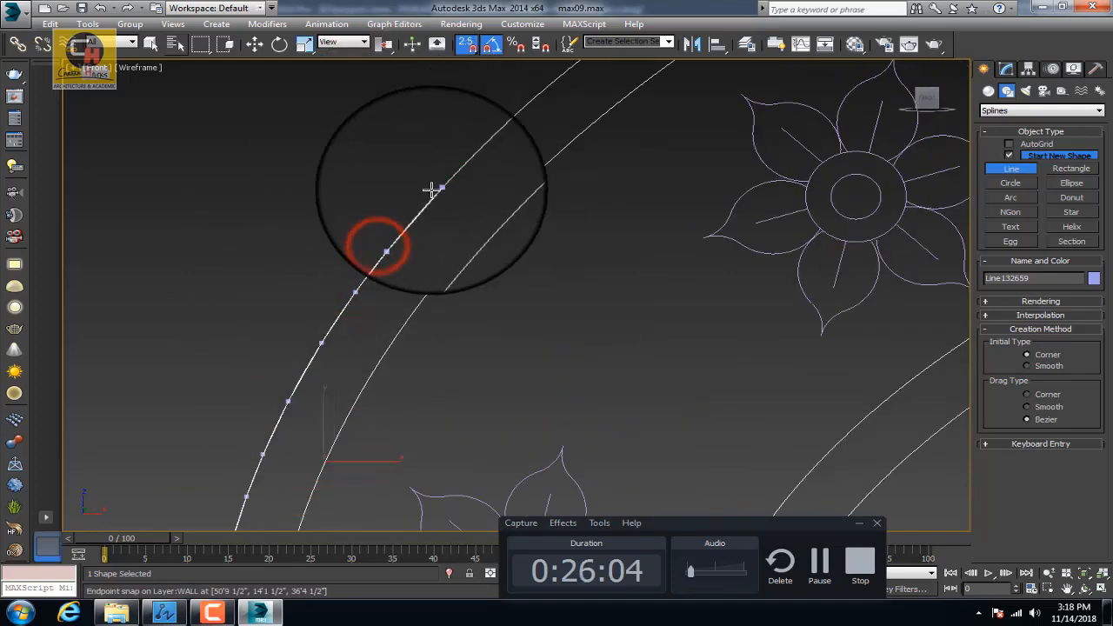
click(431, 188)
scroll(403, 293, up, 4)
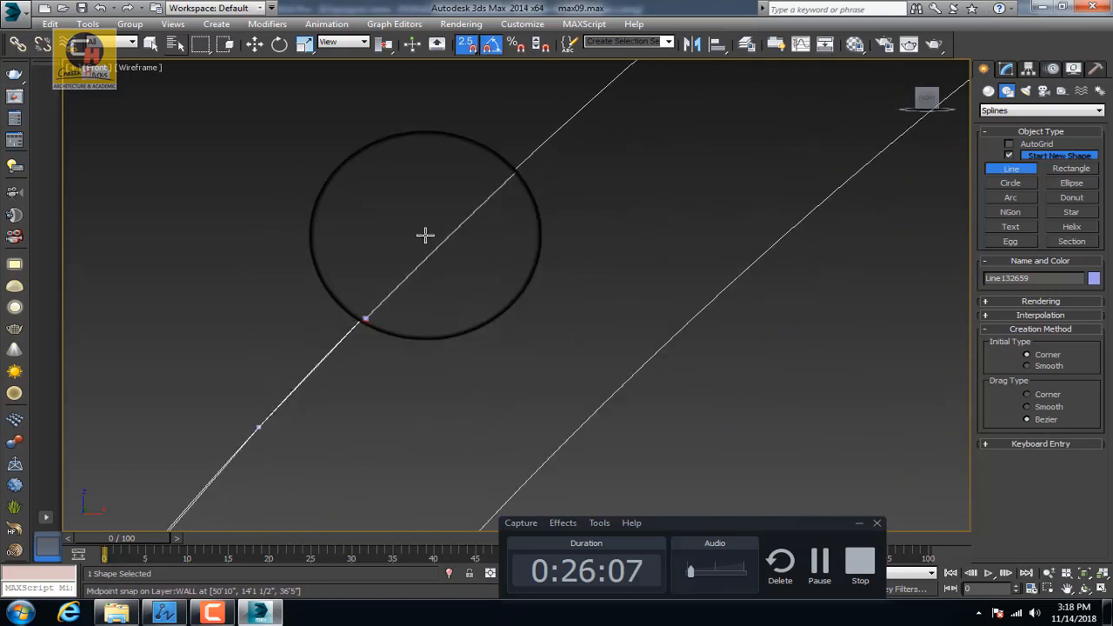
click(478, 205)
middle_drag(478, 206, 431, 341)
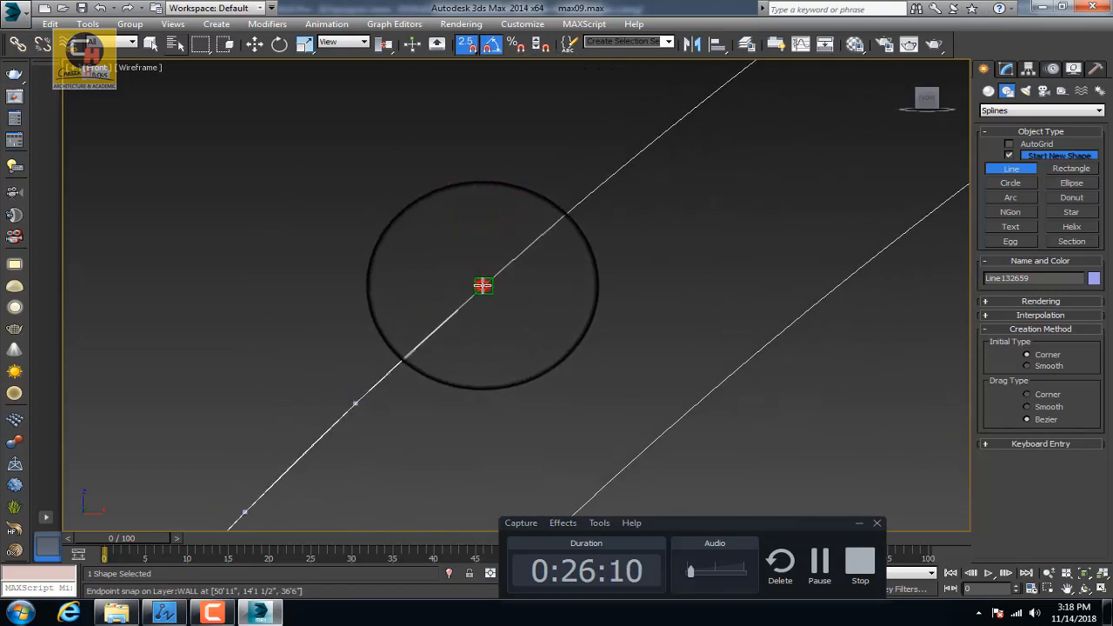
click(482, 285)
middle_drag(483, 285, 456, 298)
click(632, 190)
middle_drag(631, 189, 545, 227)
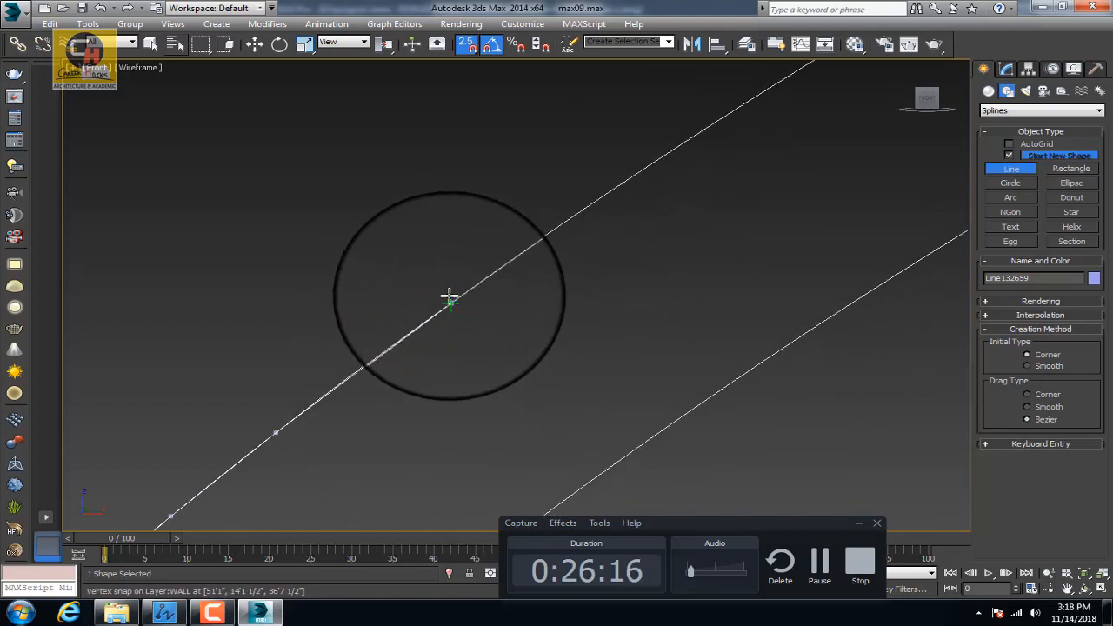
middle_drag(542, 284, 564, 265)
click(442, 308)
mouse_move(443, 321)
middle_down()
mouse_move(579, 235)
mouse_move(422, 353)
mouse_move(454, 322)
middle_up()
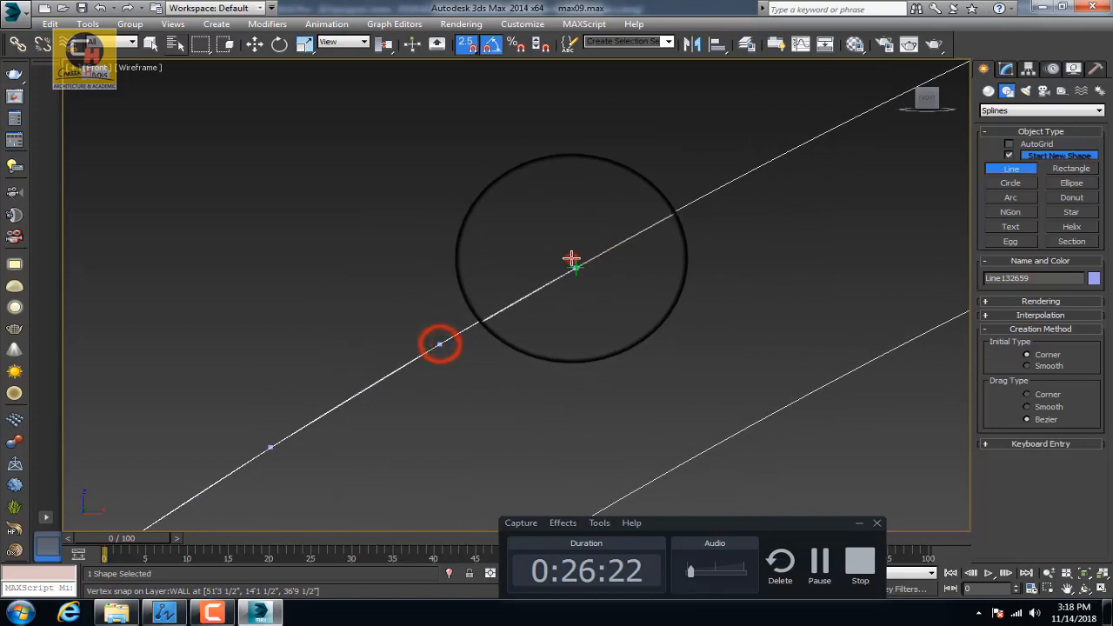
click(570, 258)
Extend the snapped line along the upper left part of the arch's outermost curve and over its crown
middle_drag(571, 259, 384, 428)
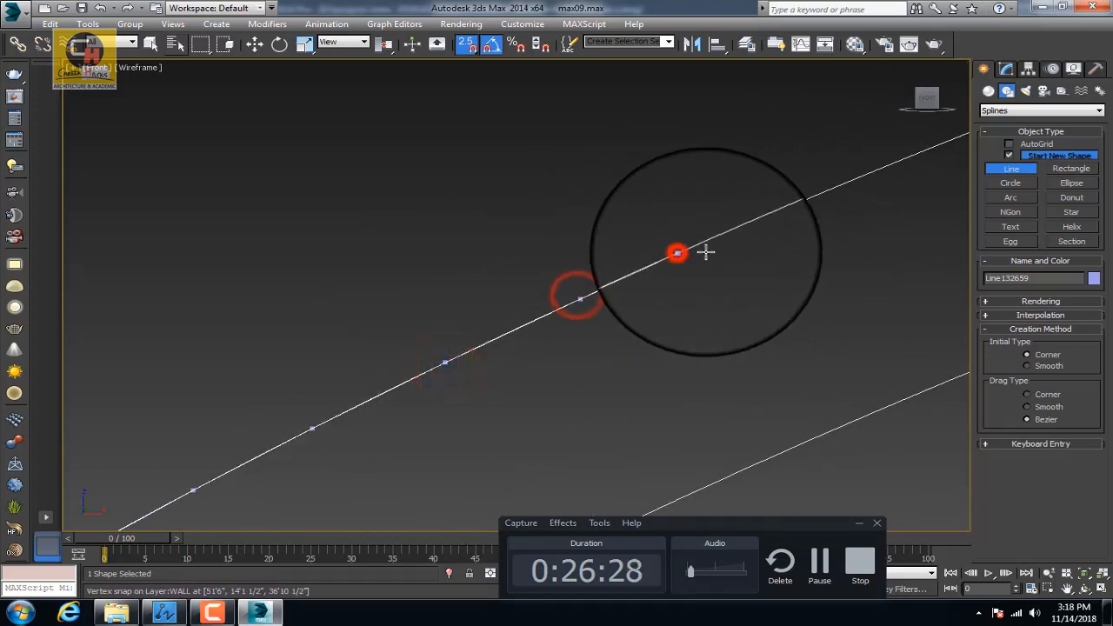
middle_drag(705, 252, 395, 380)
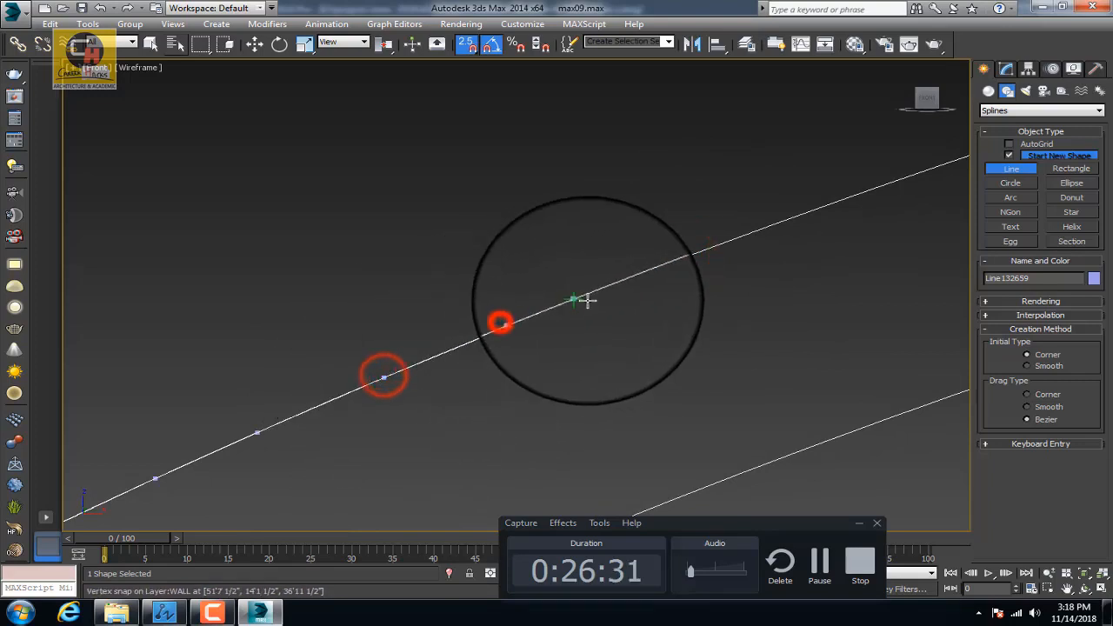
middle_drag(663, 257, 299, 406)
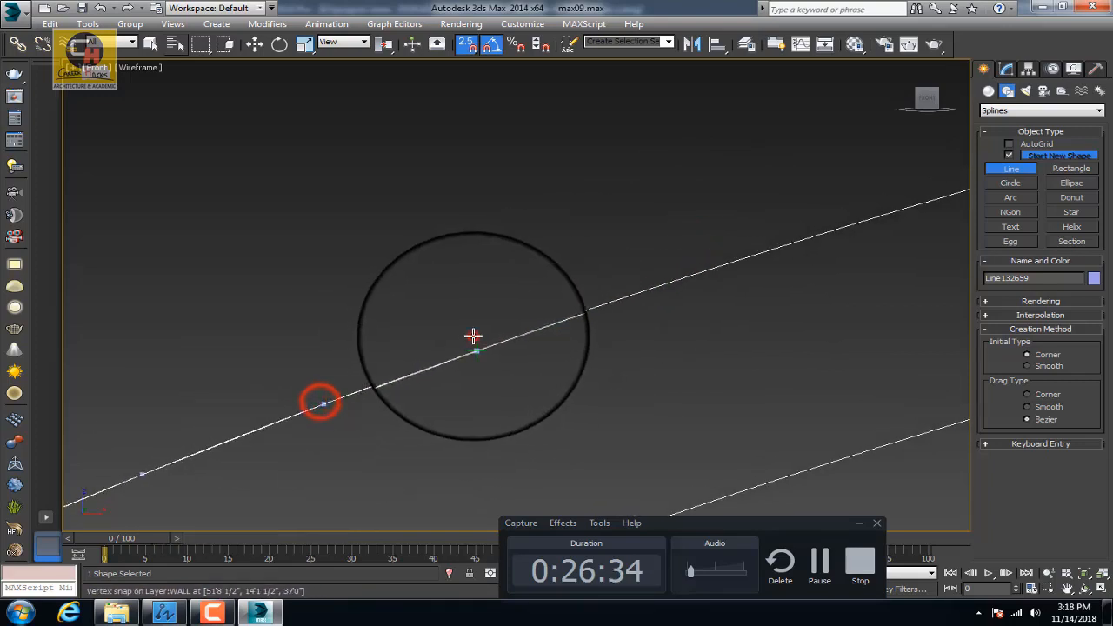
click(382, 397)
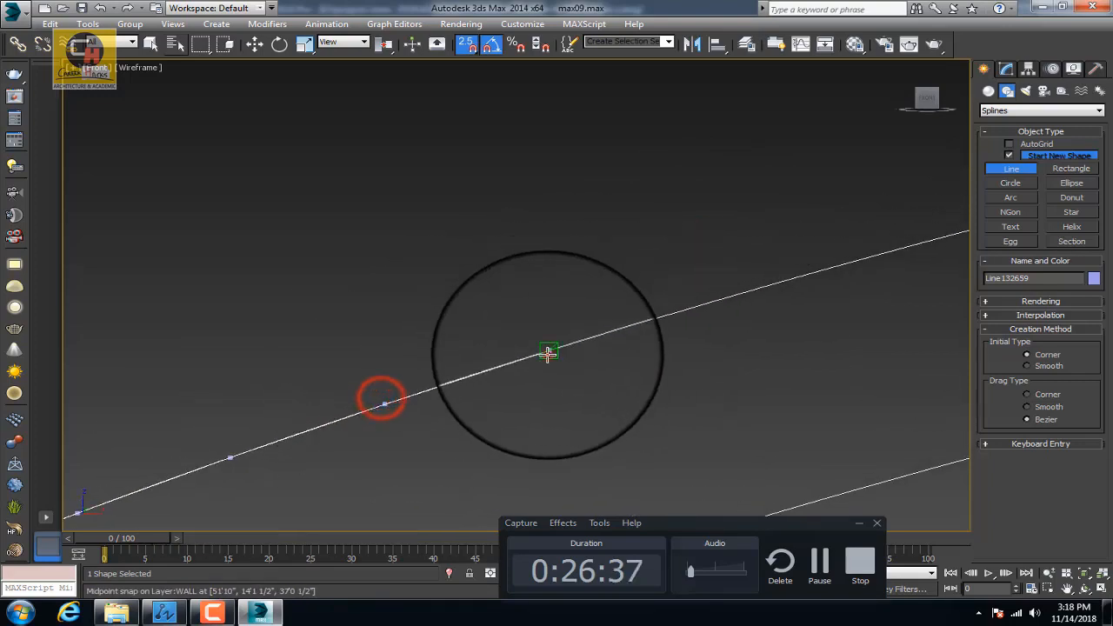
click(547, 352)
middle_drag(547, 352, 286, 397)
scroll(310, 386, down, 5)
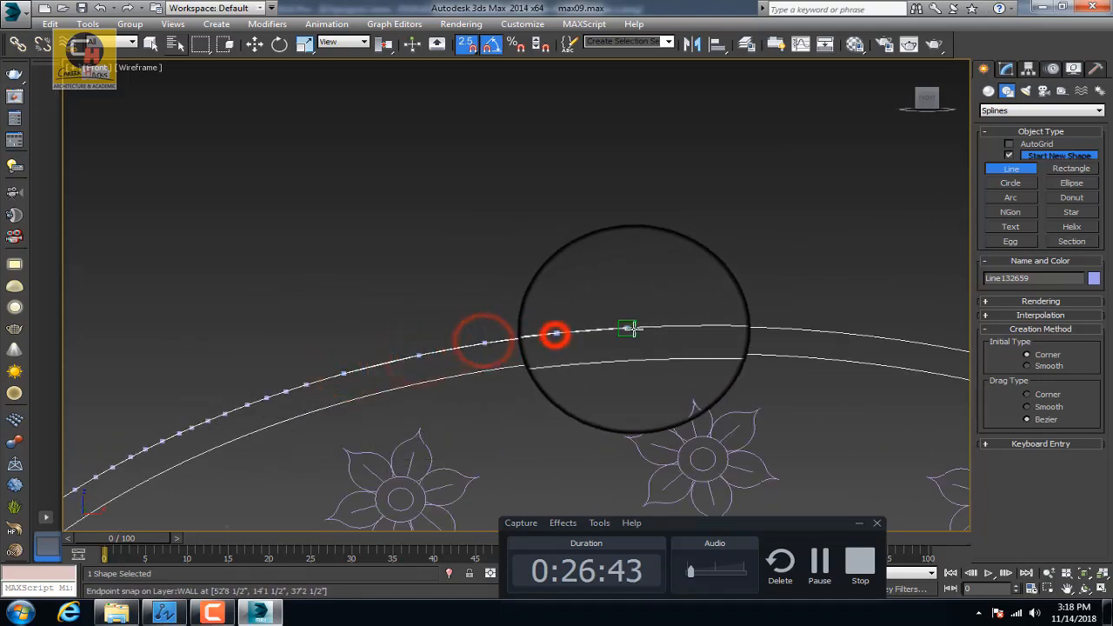
middle_drag(791, 333, 392, 343)
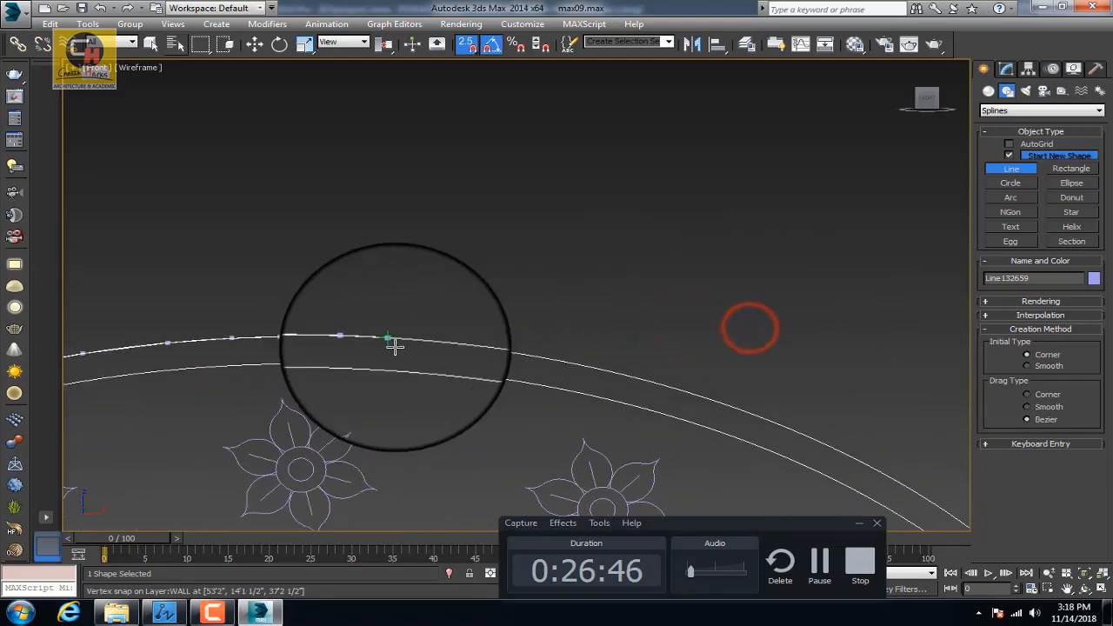
scroll(432, 341, up, 3)
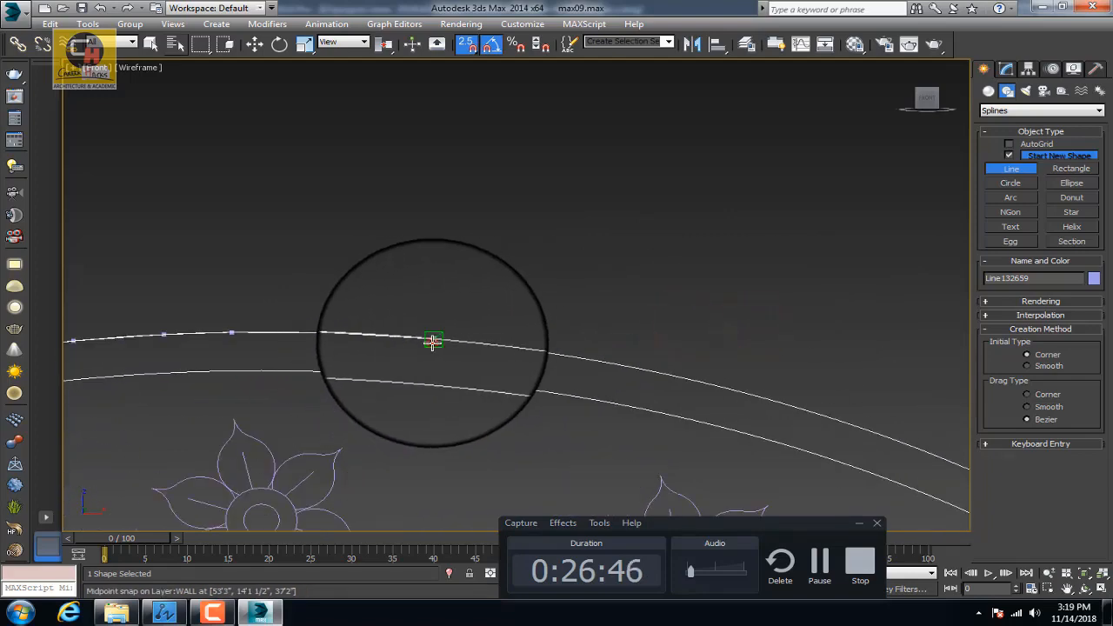
Carry the outer arch line from the crown down the right flank with closely spaced snapped points
click(725, 383)
middle_drag(725, 384, 408, 347)
click(509, 375)
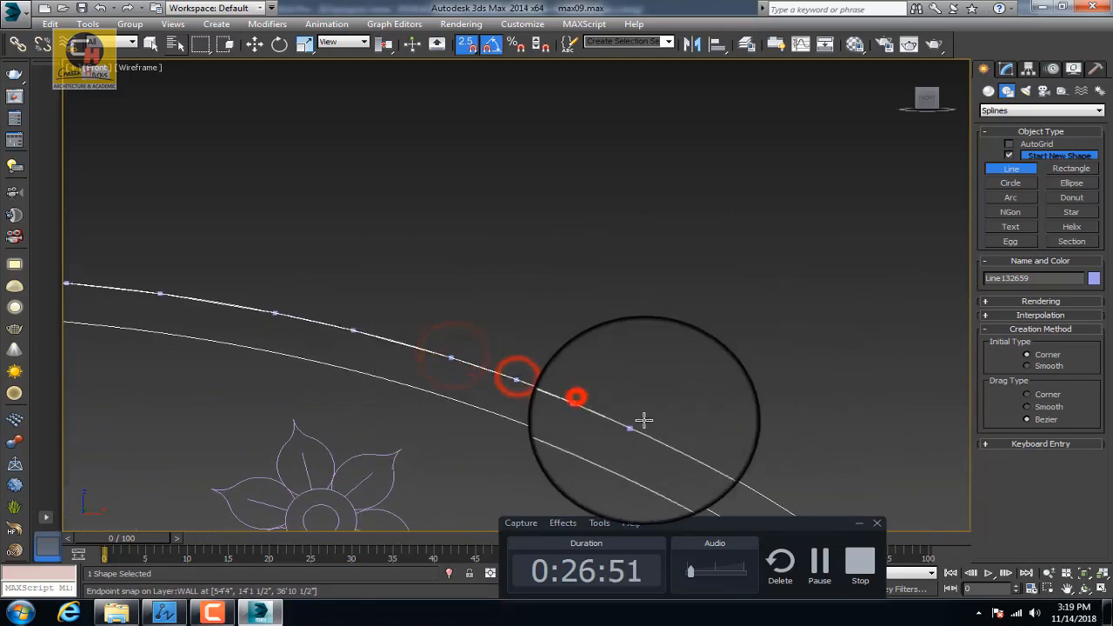
middle_drag(643, 421, 416, 298)
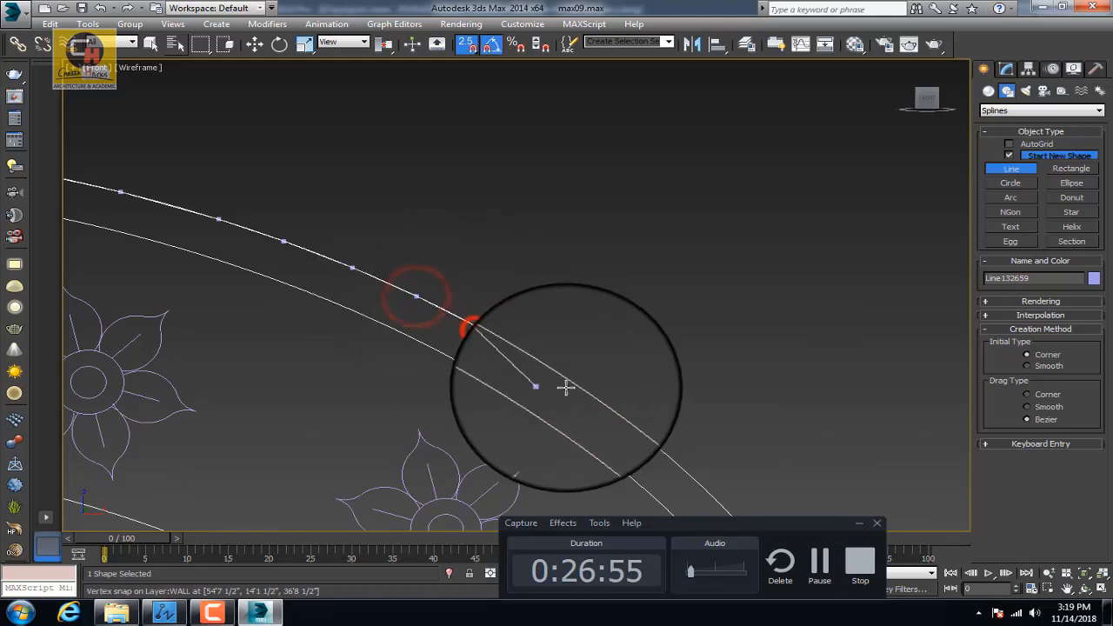
click(540, 362)
click(600, 400)
middle_drag(601, 400, 503, 262)
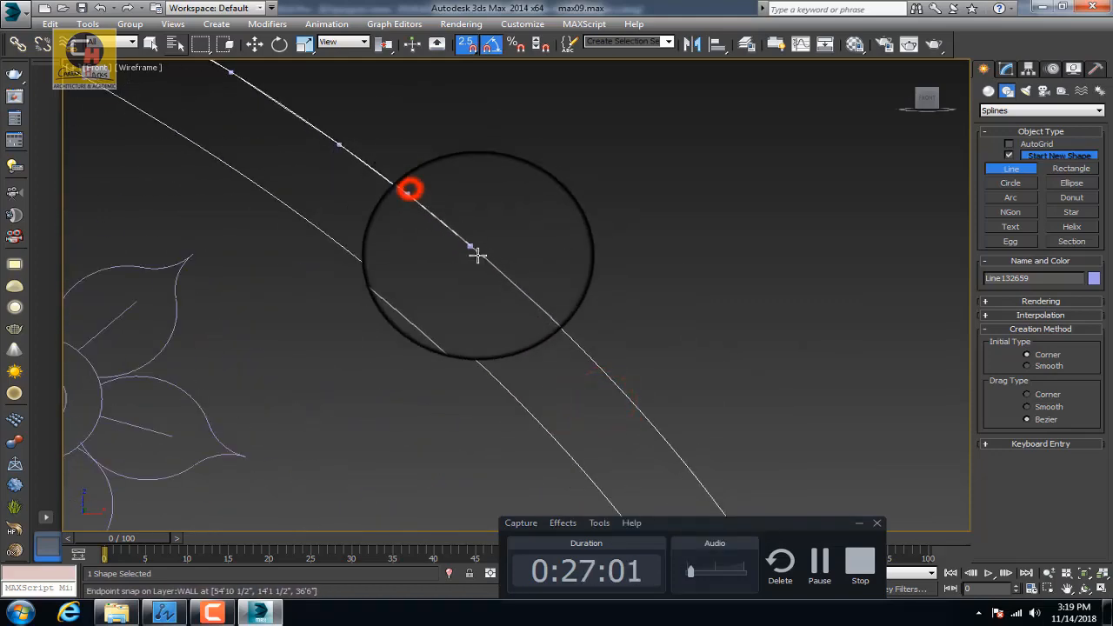
click(643, 405)
scroll(643, 405, down, 1)
middle_drag(643, 405, 576, 233)
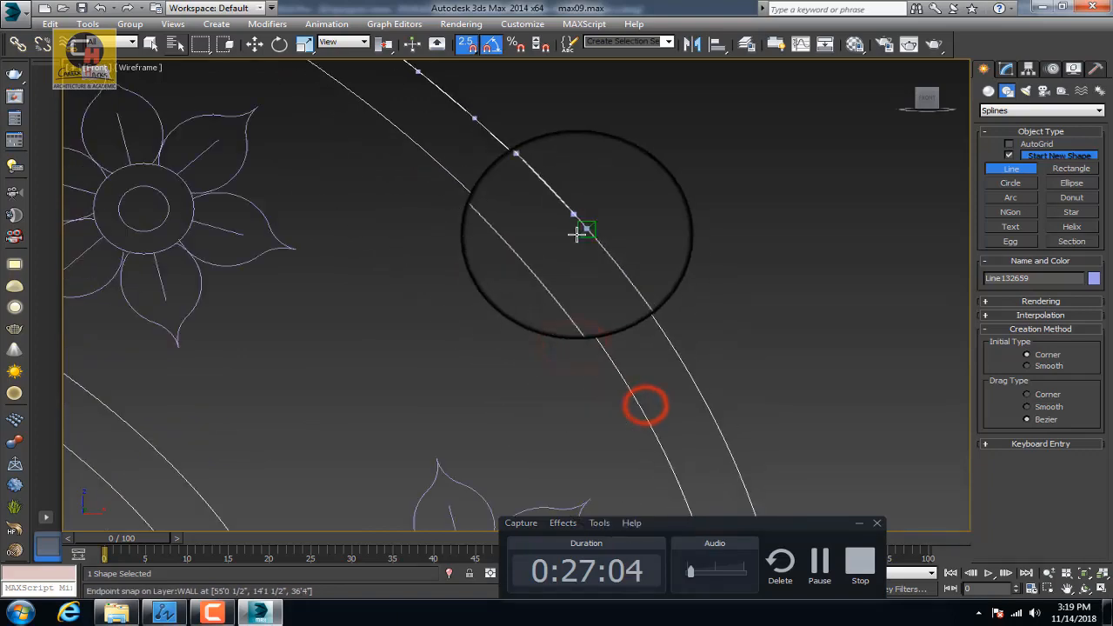
click(701, 394)
scroll(701, 394, down, 1)
middle_drag(701, 394, 618, 260)
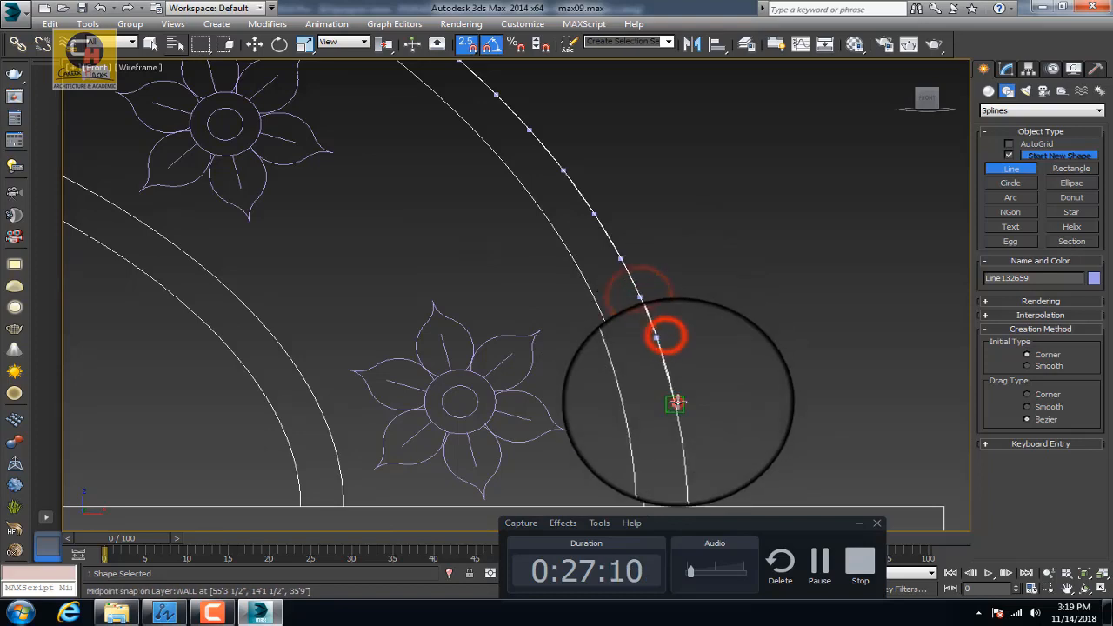
Finish the outer arch line at the curve's right foot on the block band and end the spline
click(675, 392)
click(683, 452)
scroll(683, 500, up, 2)
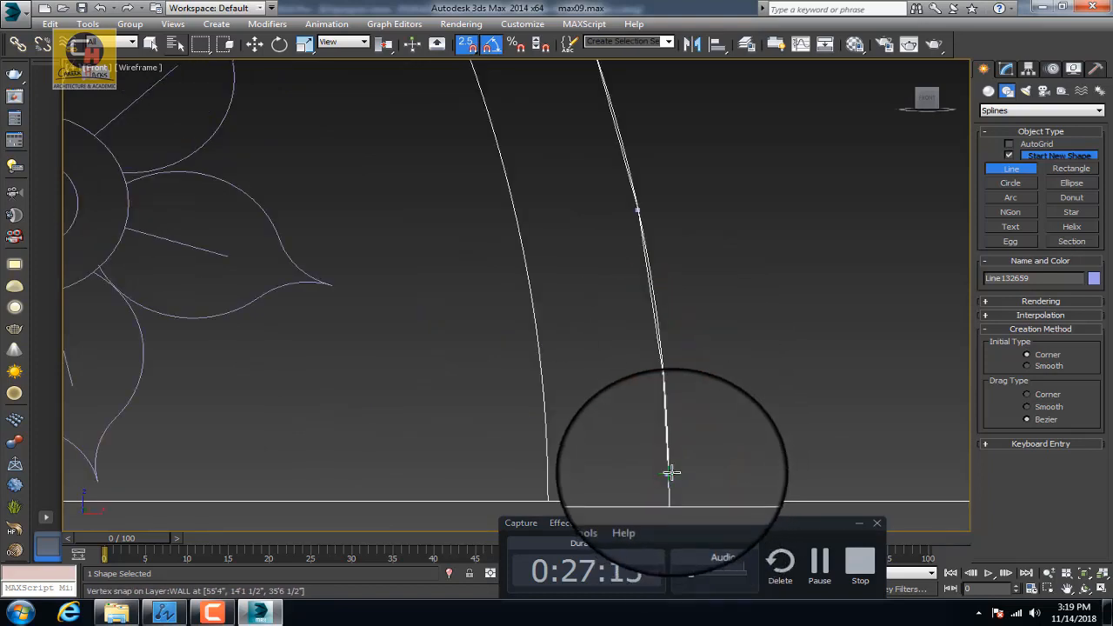
scroll(671, 472, up, 2)
click(672, 365)
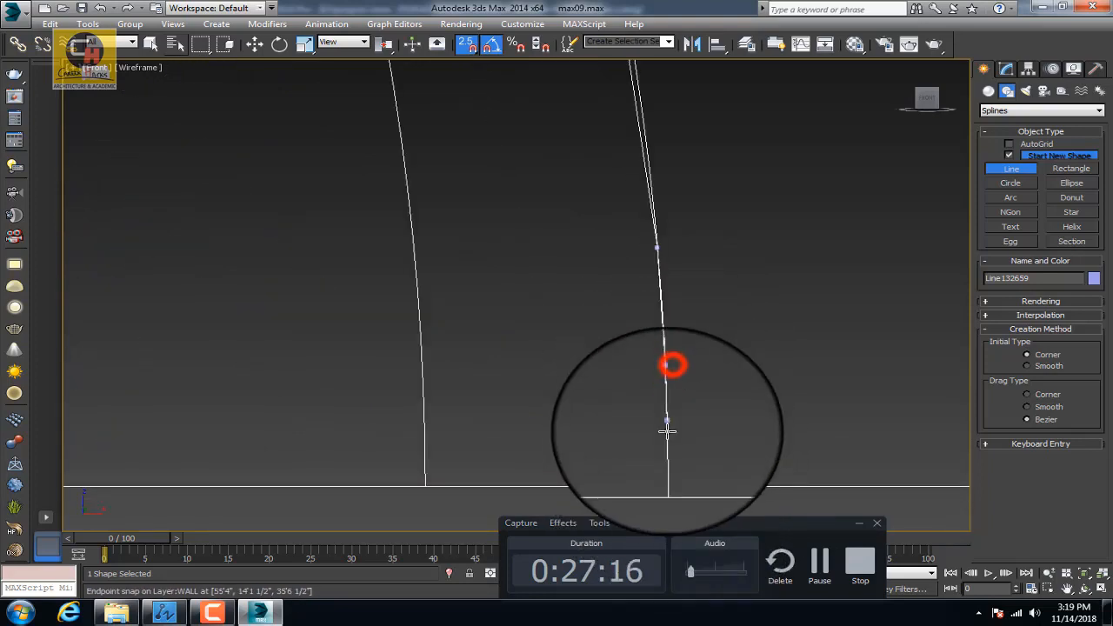
click(665, 486)
scroll(591, 392, down, 4)
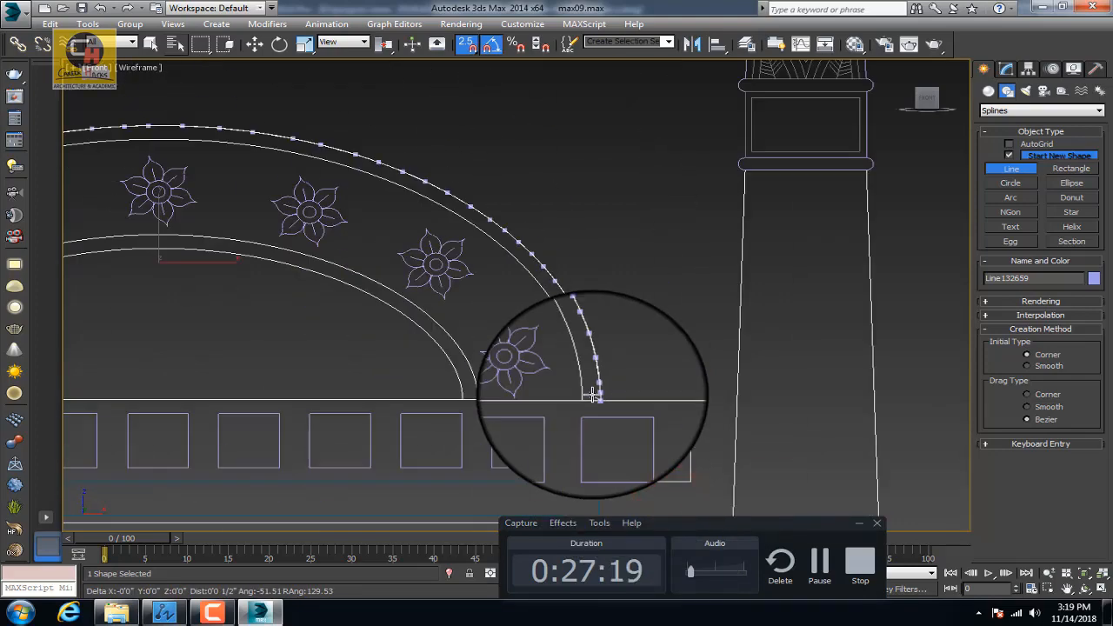
middle_drag(467, 367, 648, 357)
scroll(648, 358, down, 3)
scroll(601, 346, up, 1)
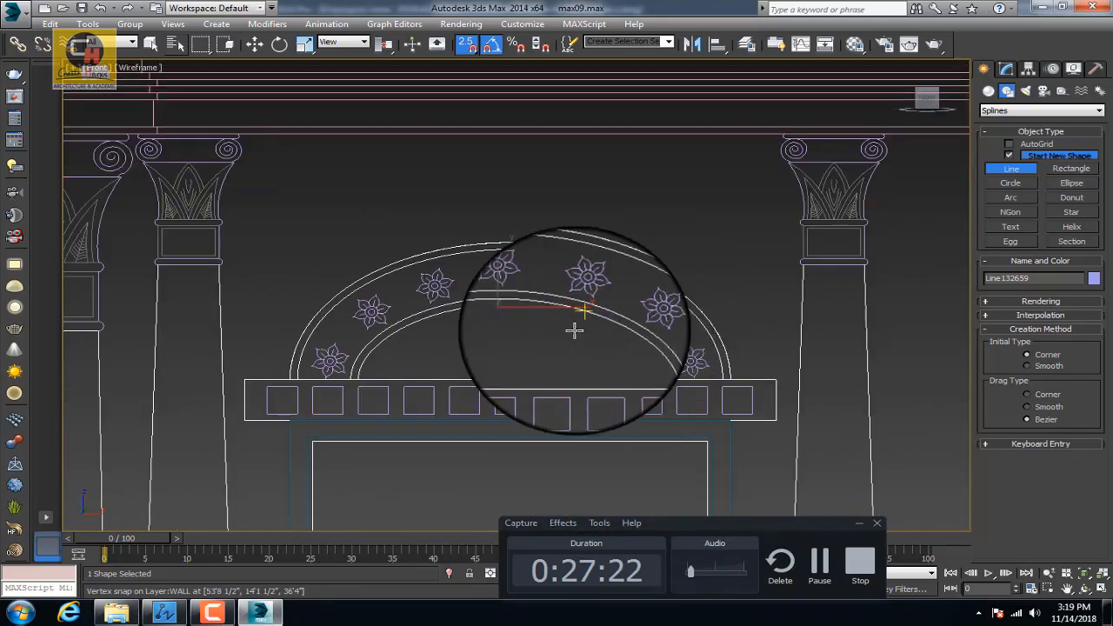
right_click(574, 330)
Start a second spline line at the left foot of the arch's innermost curve, snapping its first points up the curve
click(1004, 167)
scroll(354, 391, up, 4)
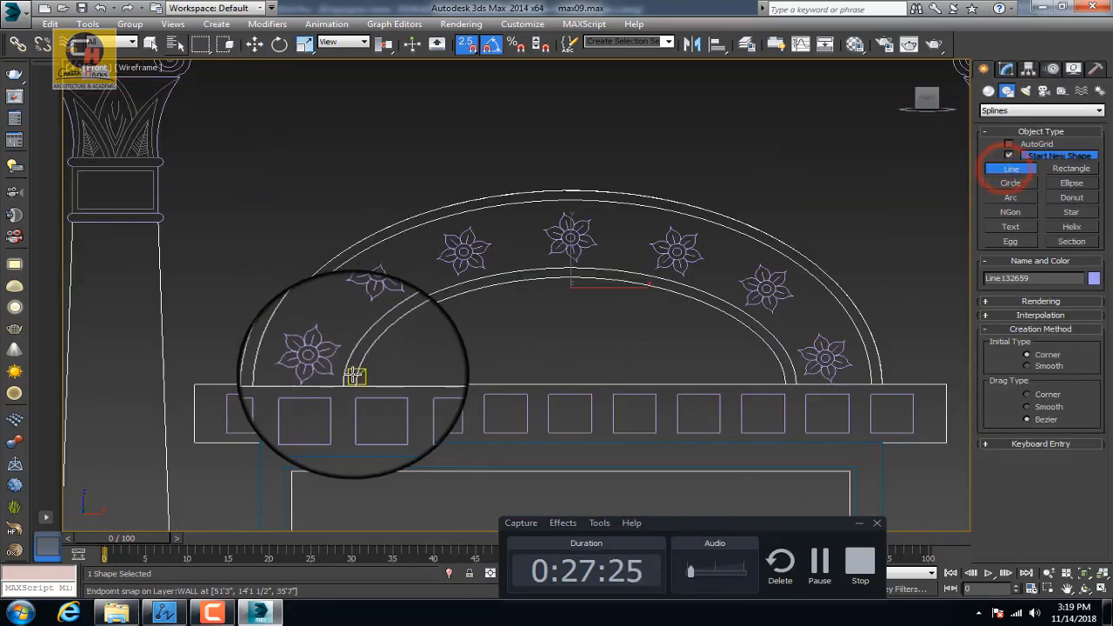
click(355, 395)
scroll(358, 383, up, 2)
click(356, 374)
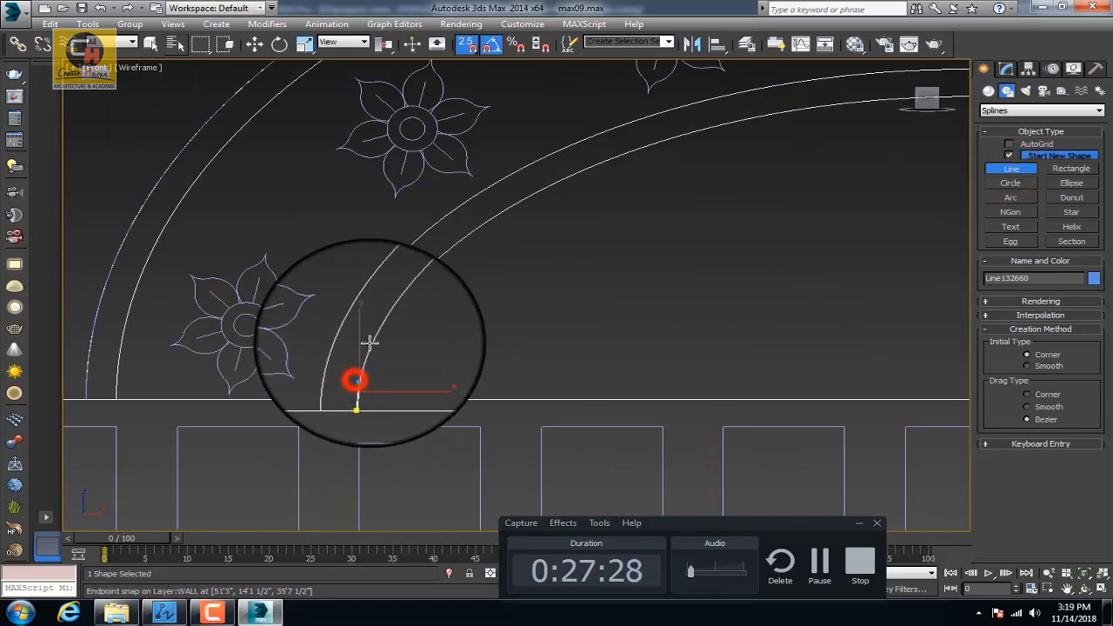
click(372, 338)
click(383, 309)
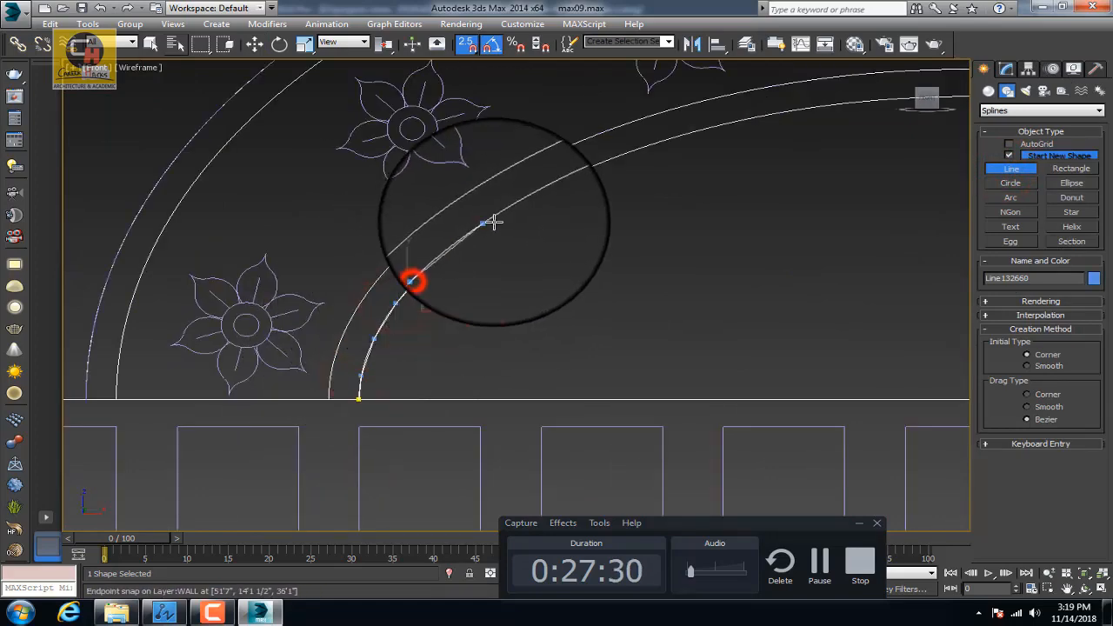
Extend the inner arch line up the left flank of the innermost curve with snapped points
scroll(493, 222, up, 2)
middle_drag(494, 222, 400, 299)
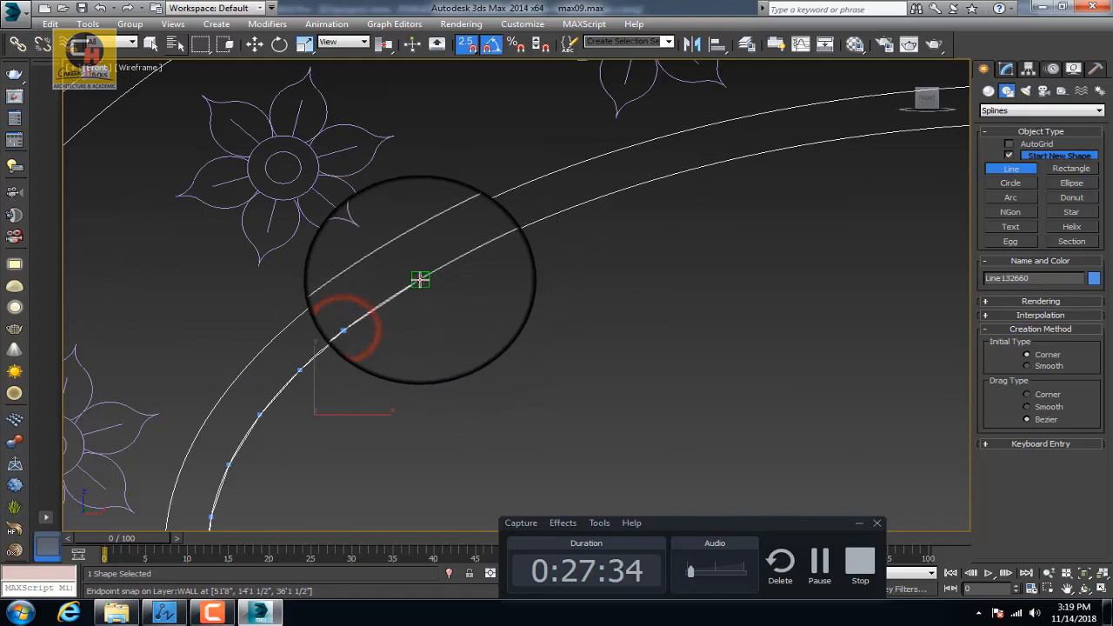
click(420, 279)
middle_drag(525, 232, 395, 307)
click(395, 307)
click(465, 273)
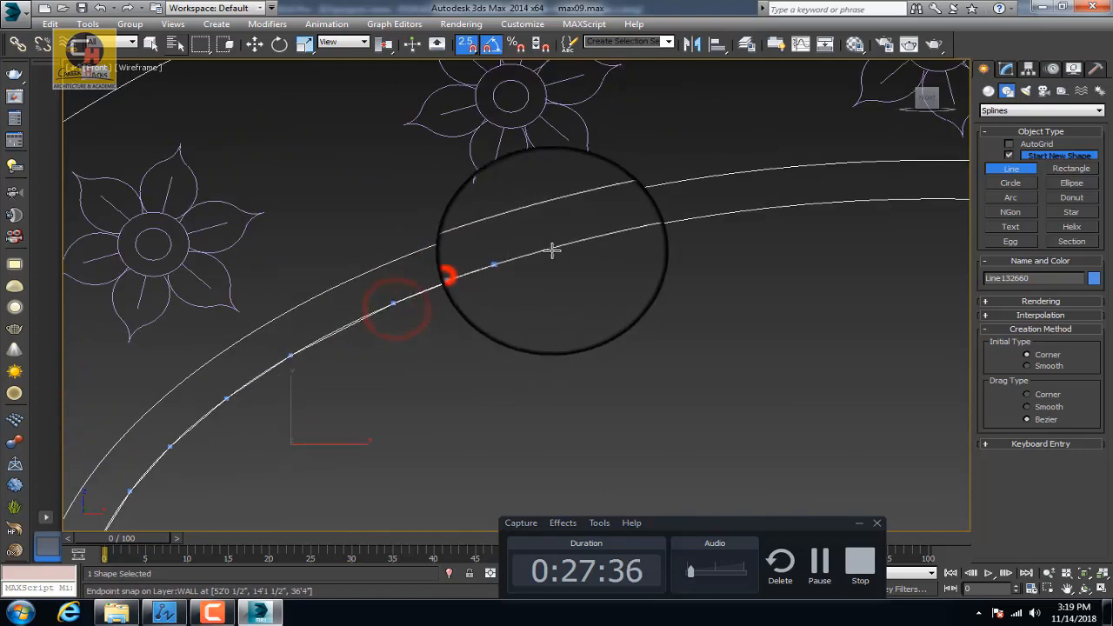
Carry the inner arch line over the crown of the innermost curve with closely spaced snapped points
scroll(560, 251, up, 2)
middle_drag(559, 251, 422, 316)
click(567, 278)
middle_drag(568, 278, 454, 306)
click(400, 313)
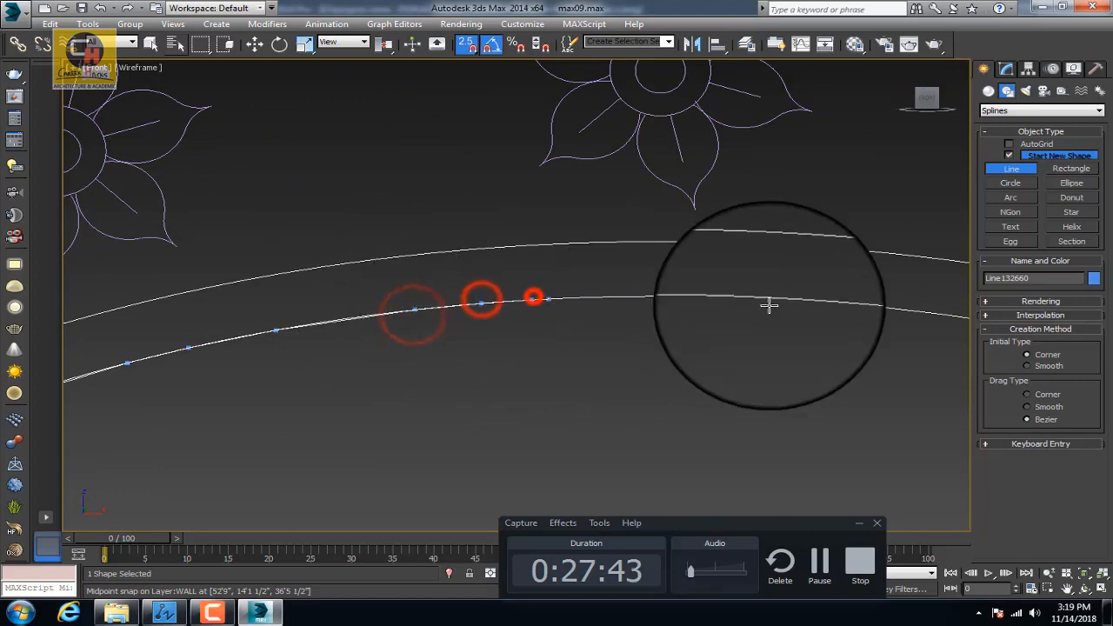
middle_drag(691, 311, 525, 330)
click(561, 322)
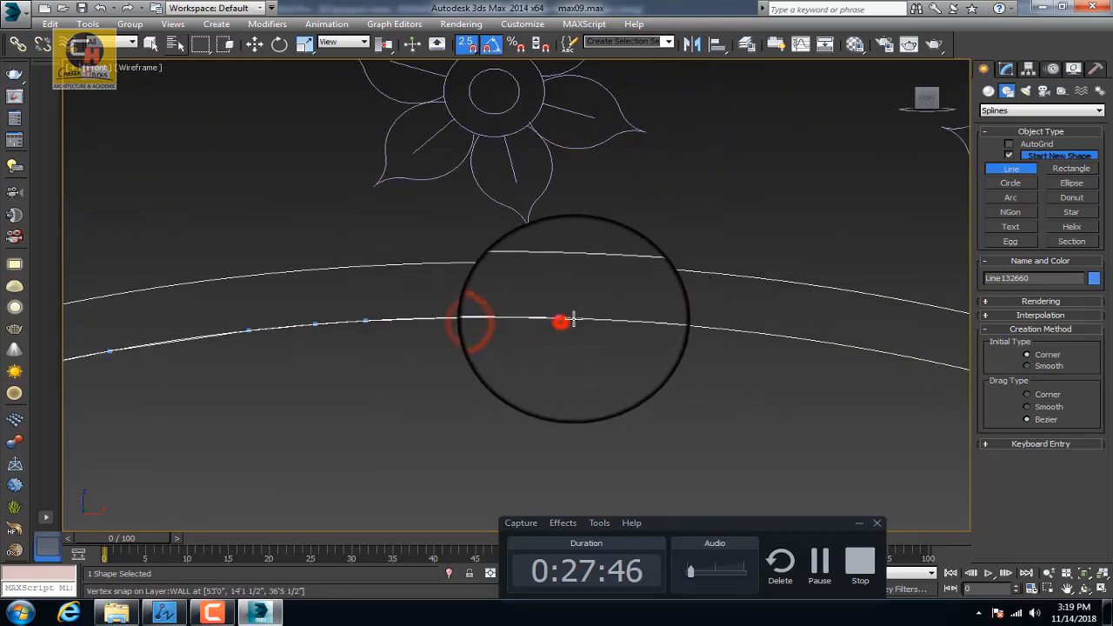
Continue the inner arch line from the crown down the upper right flank of the innermost curve
click(788, 340)
middle_drag(906, 371, 412, 283)
scroll(410, 283, down, 2)
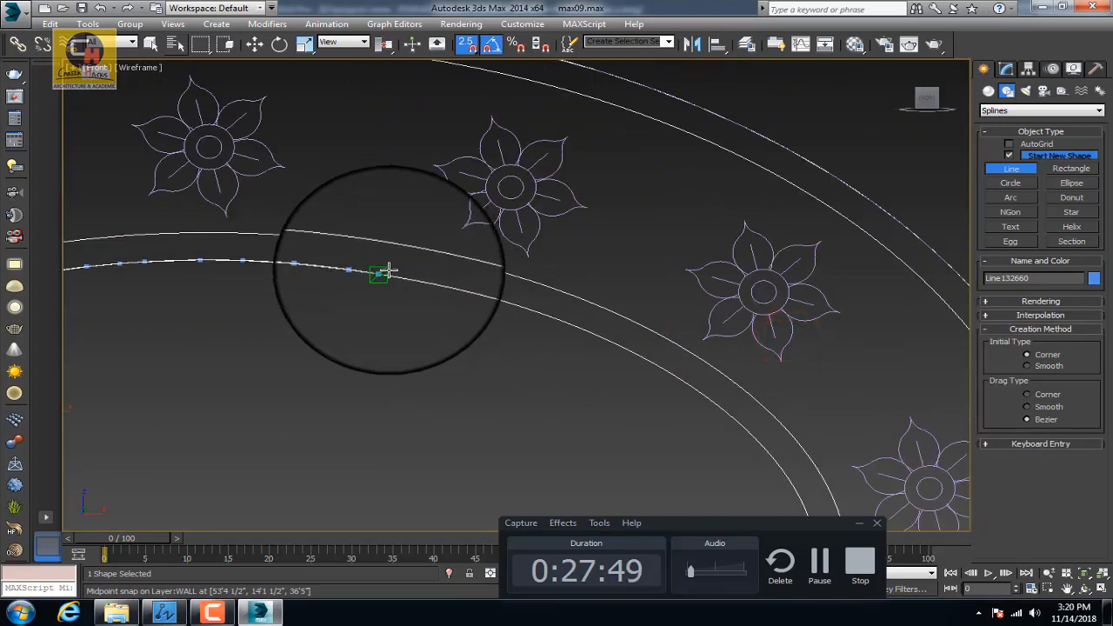
click(605, 341)
click(666, 373)
click(705, 388)
middle_drag(759, 435, 651, 303)
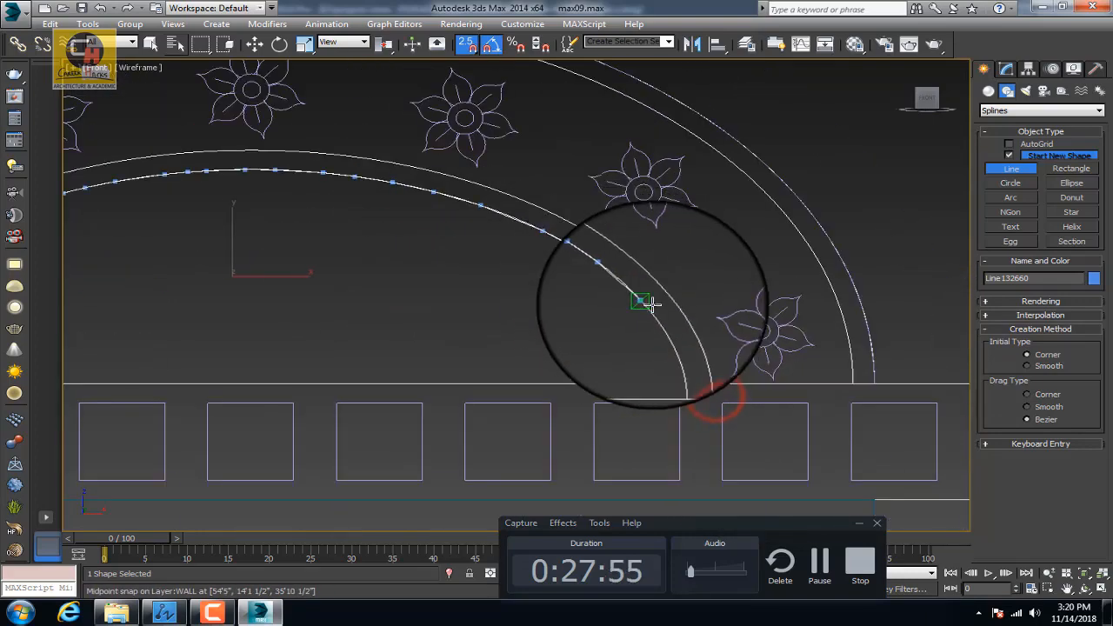
Finish the inner arch line at the curve's right foot on the block band and end the spline
click(664, 323)
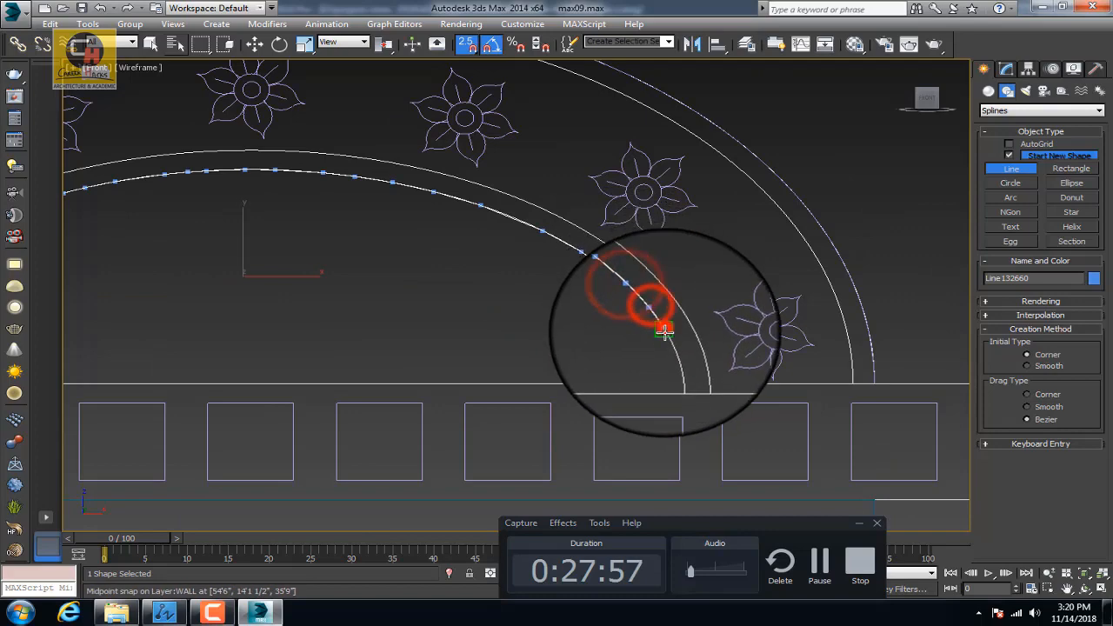
click(682, 376)
click(683, 388)
scroll(690, 387, up, 5)
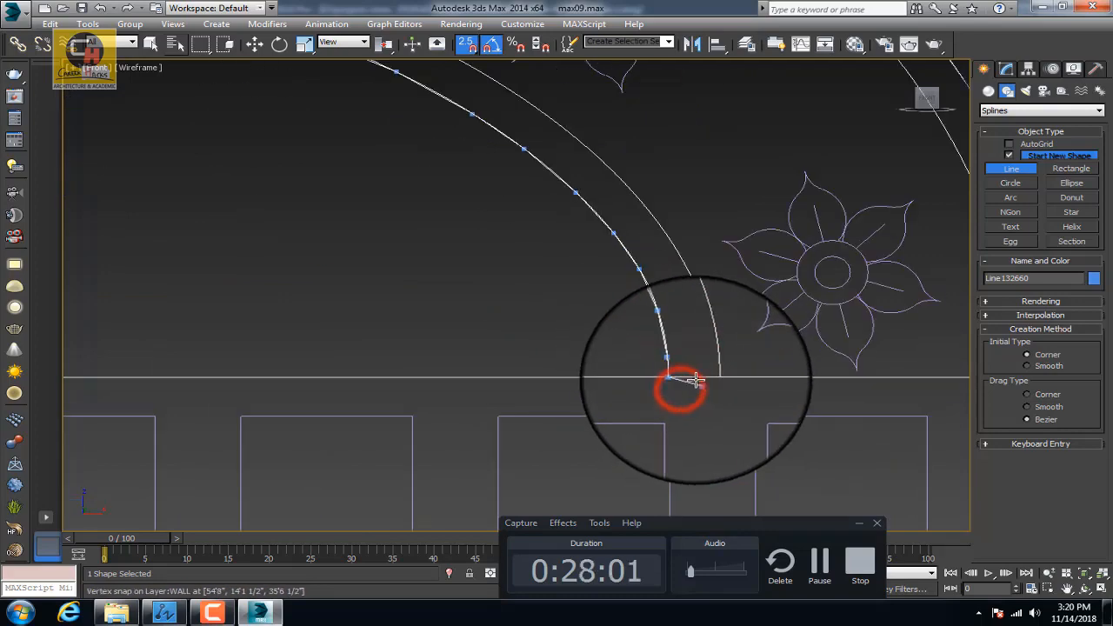
right_click(688, 390)
scroll(689, 390, down, 7)
middle_drag(468, 314, 544, 317)
scroll(544, 315, down, 3)
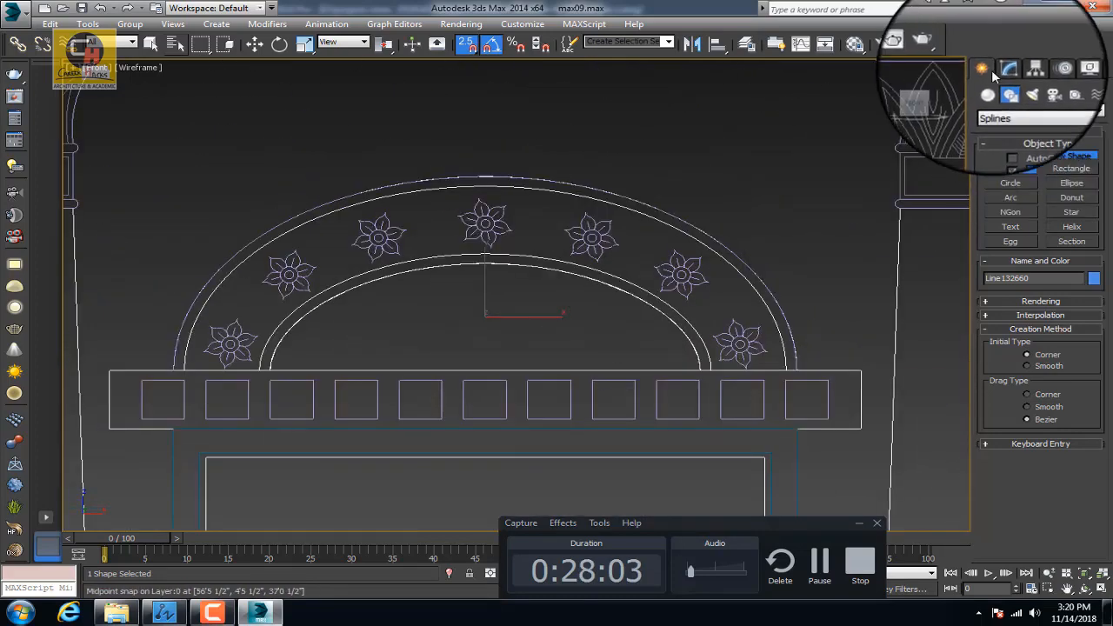
Outline the inner arch spline at spline level so it becomes a closed band reaching the adjacent drawn curve
click(1006, 68)
click(982, 158)
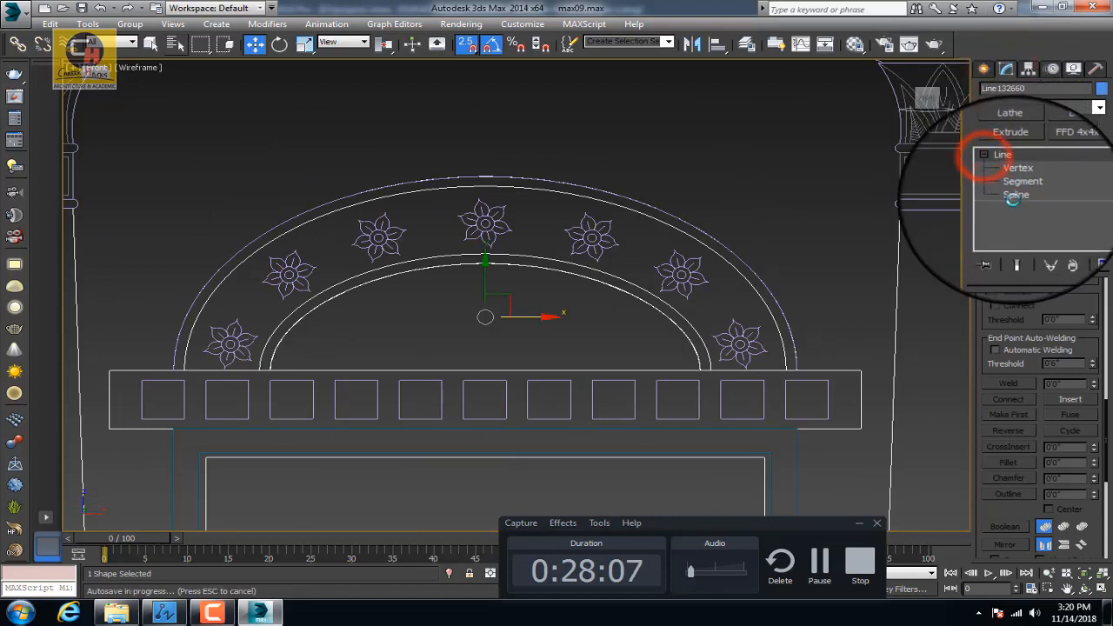
click(1013, 196)
click(704, 229)
click(1065, 493)
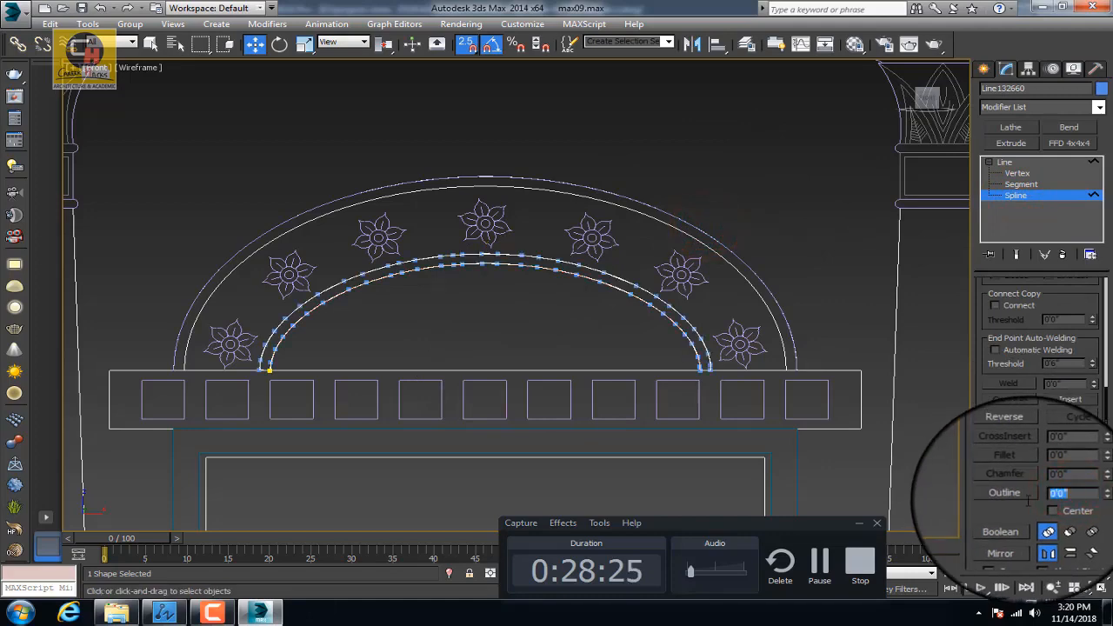
scroll(579, 328, up, 2)
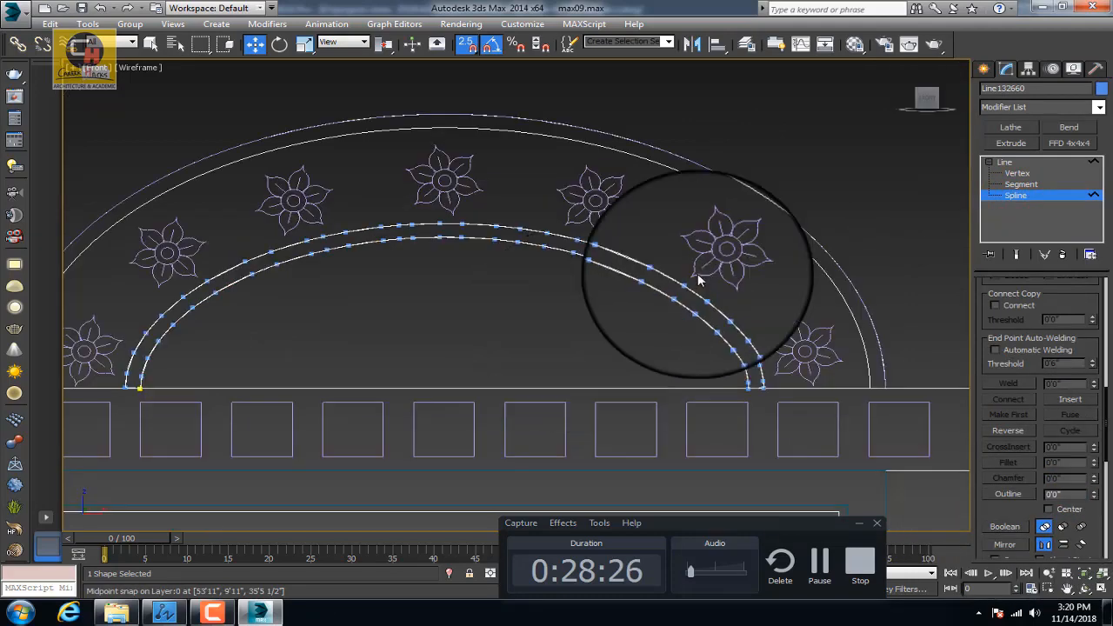
click(1023, 165)
Outline the outer arch spline by 2 to form a closed band, and return to the whole line object
click(618, 135)
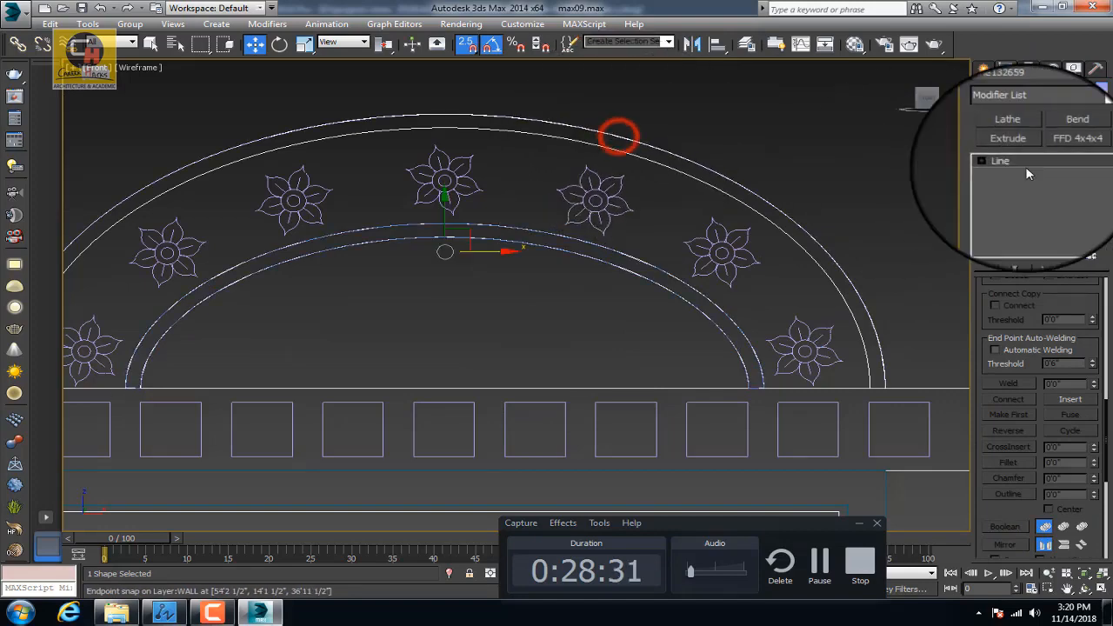
click(995, 162)
click(982, 161)
click(1016, 195)
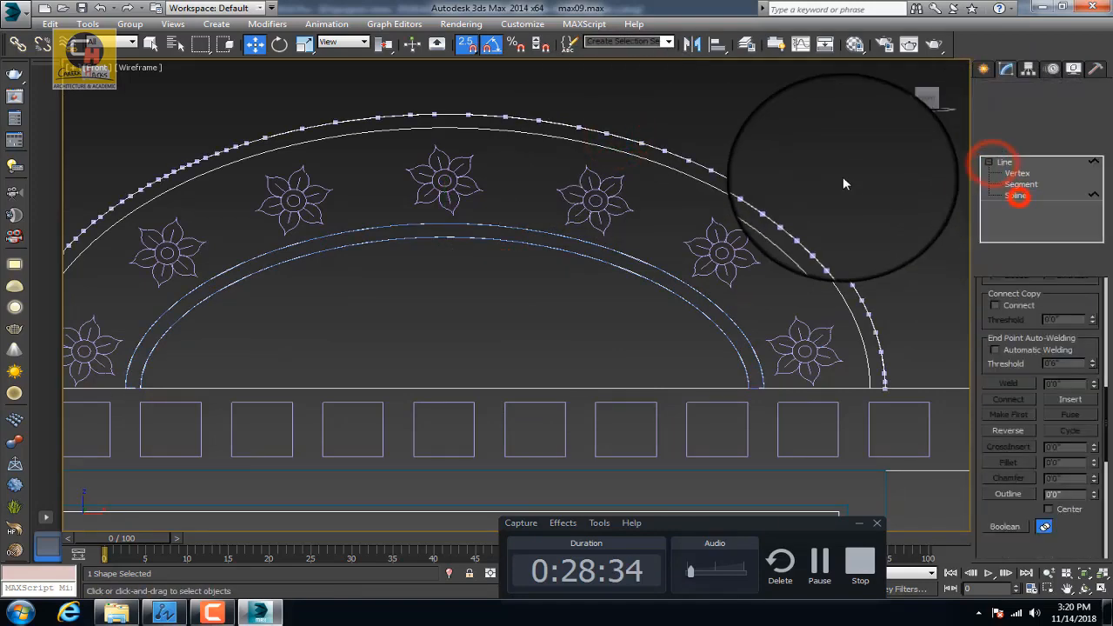
click(1065, 494)
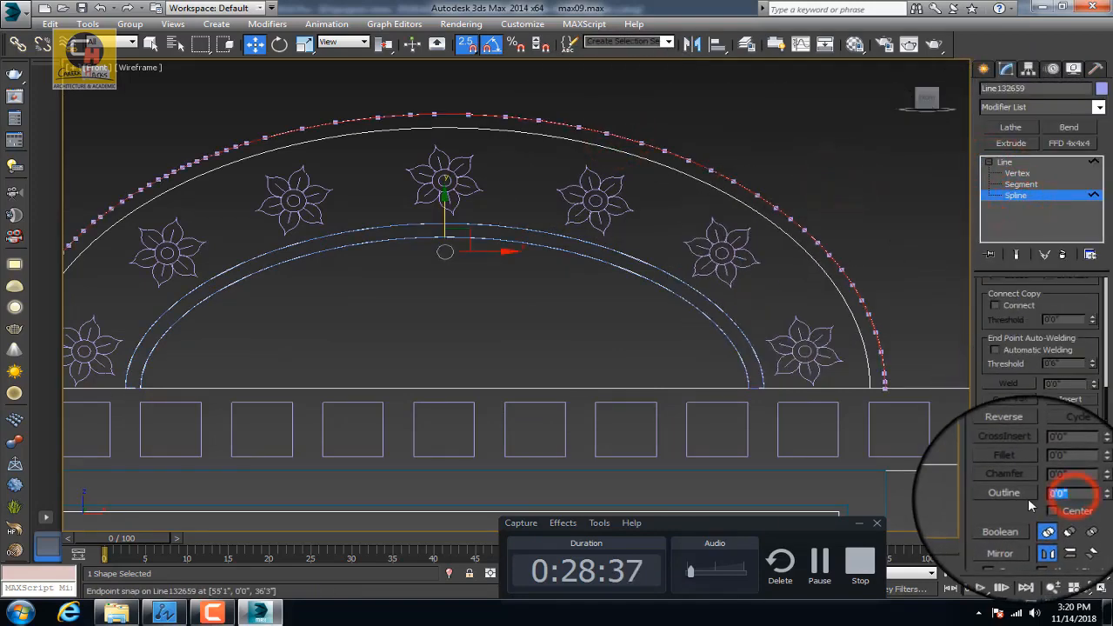
text(2)
key(Return)
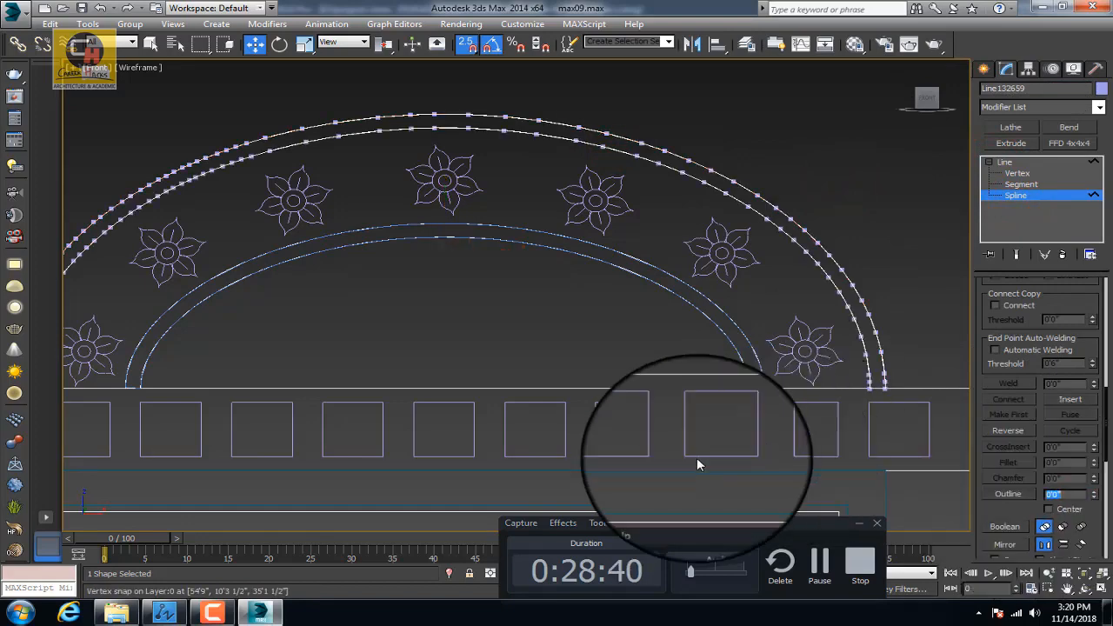
scroll(696, 457, down, 5)
click(1029, 163)
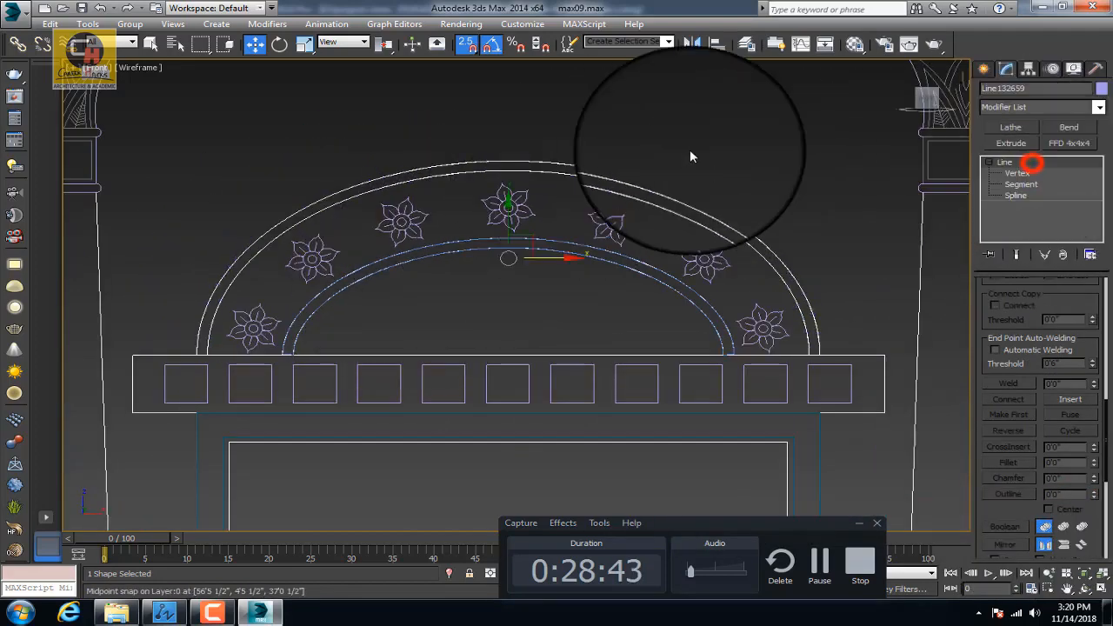
Isolate the inner and outer arch bands from the rest of the facade
drag(689, 150, 416, 298)
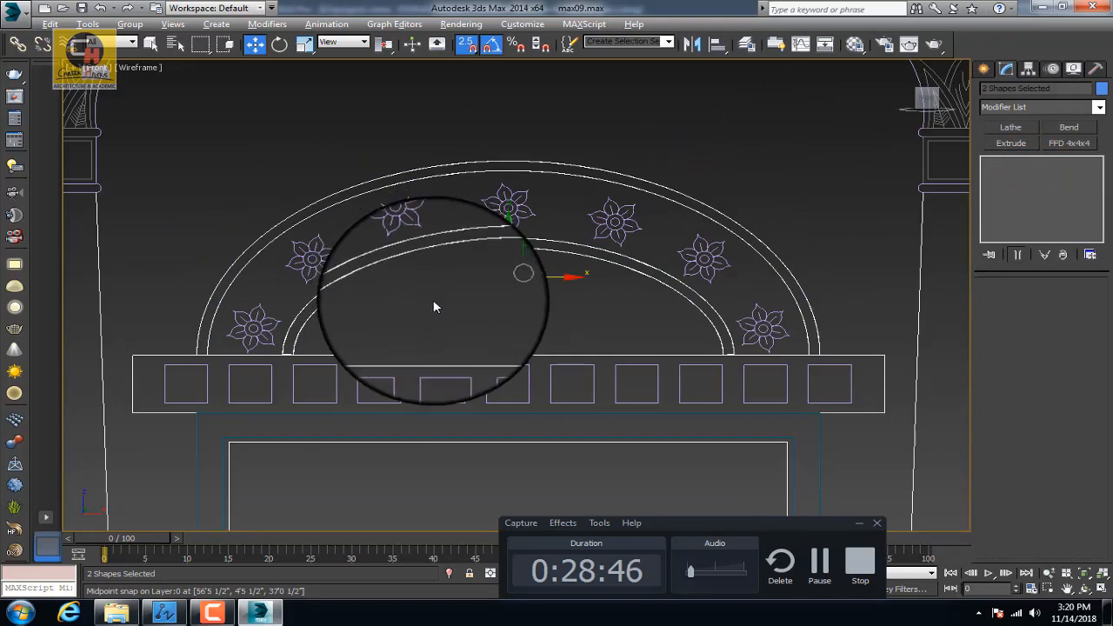
key(alt+q)
click(448, 379)
Extrude the inner arch band with an amount of 0'9"
click(455, 253)
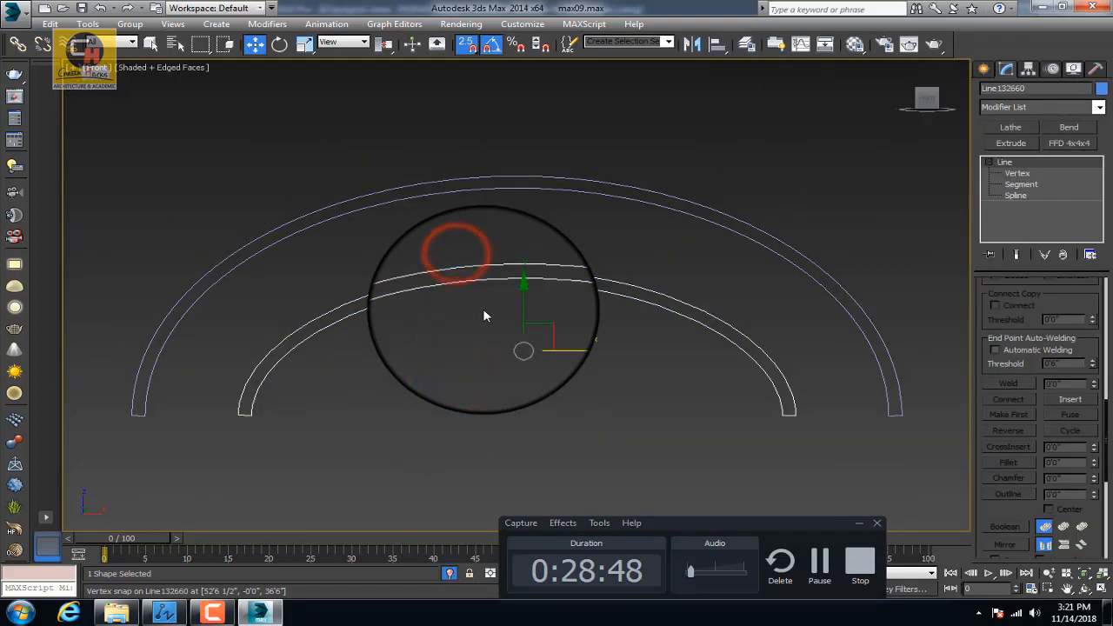
click(614, 166)
click(624, 254)
click(1009, 142)
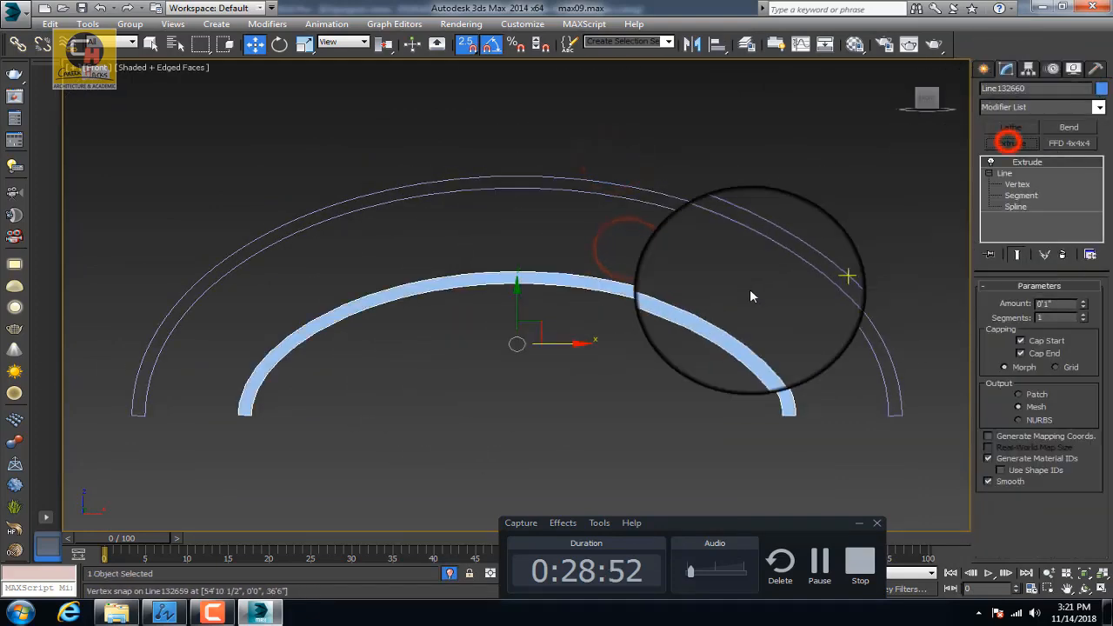
alt+middle_drag(489, 293, 700, 348)
click(1054, 299)
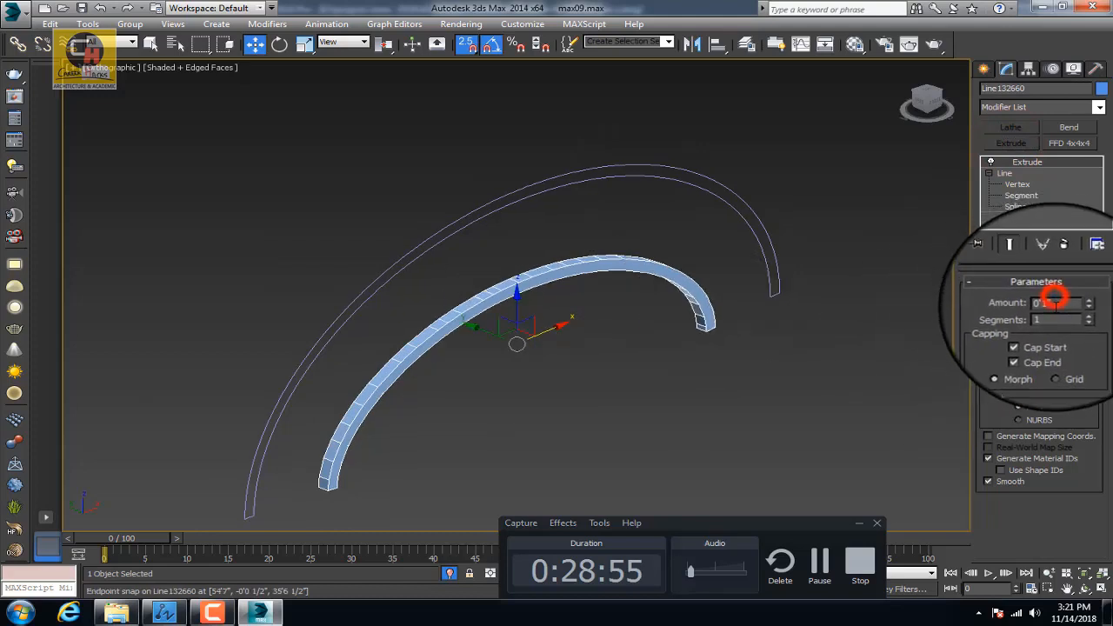
key(BackSpace)
text(0.1)
key(Return)
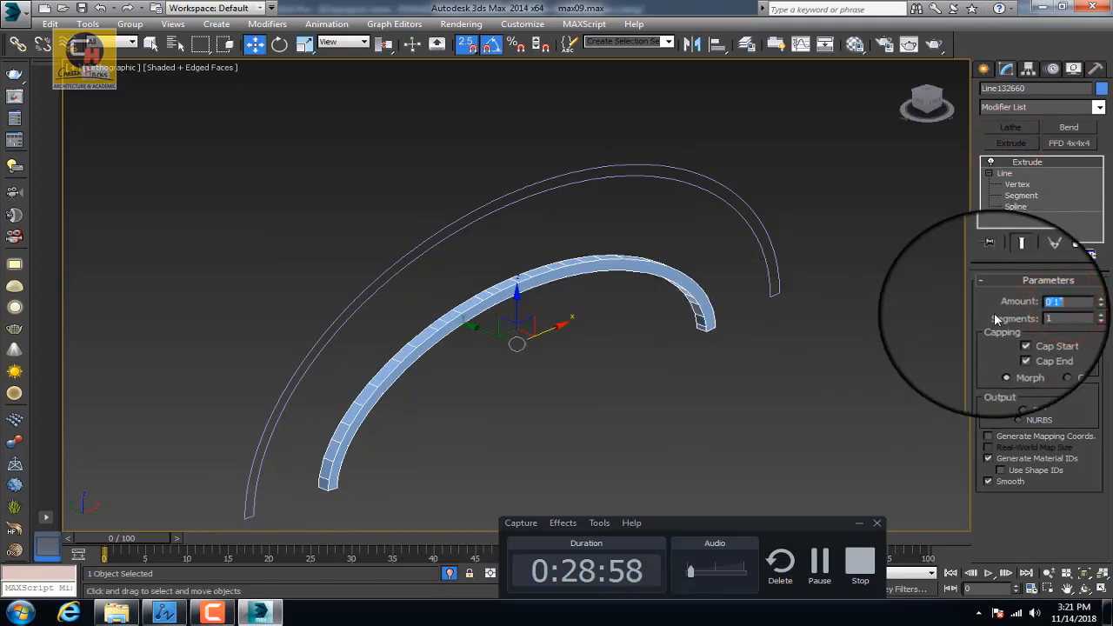
text(0.9)
key(Return)
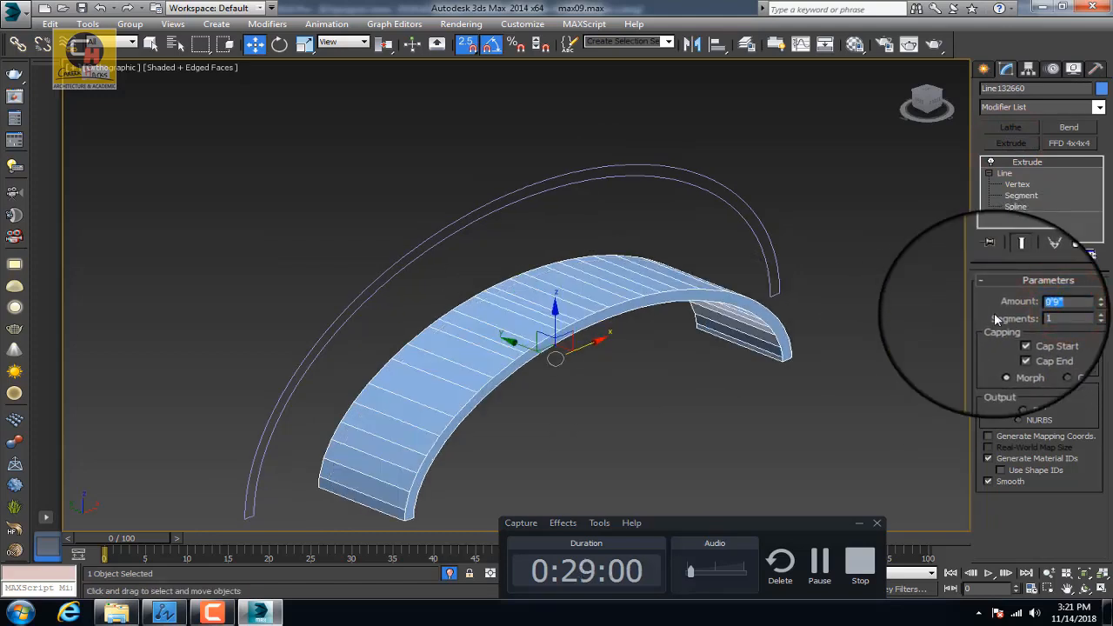
Extrude the outer arch band by 0'9" as well
drag(692, 104, 649, 186)
click(1011, 142)
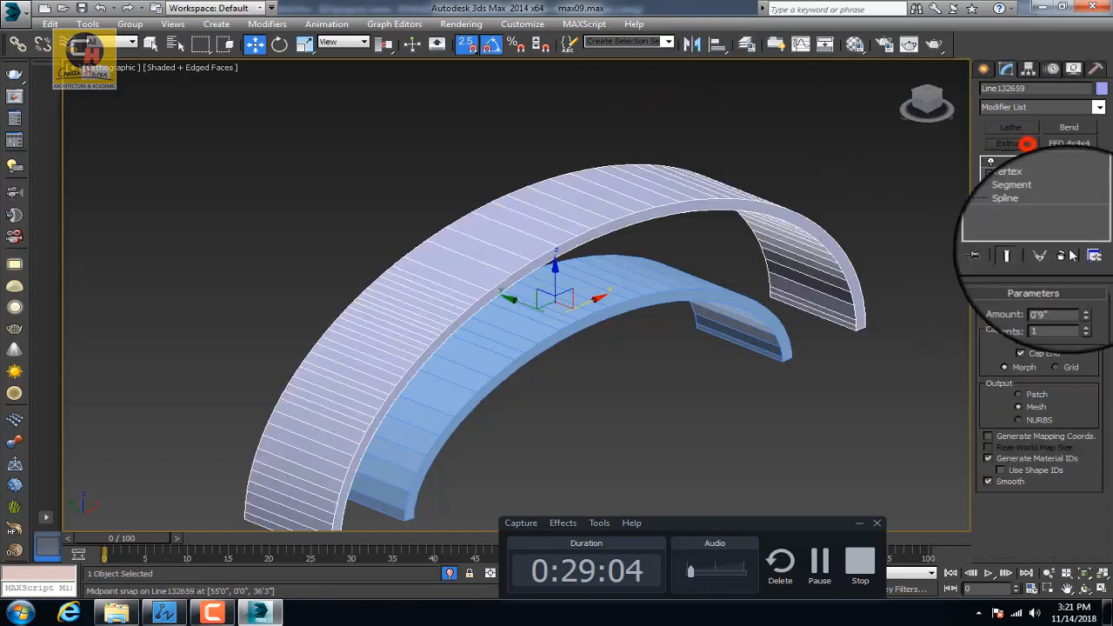
alt+middle_drag(750, 310, 612, 363)
click(606, 389)
Clone the inner arch band in place as a Copy in the front view
key(f)
scroll(593, 348, down, 3)
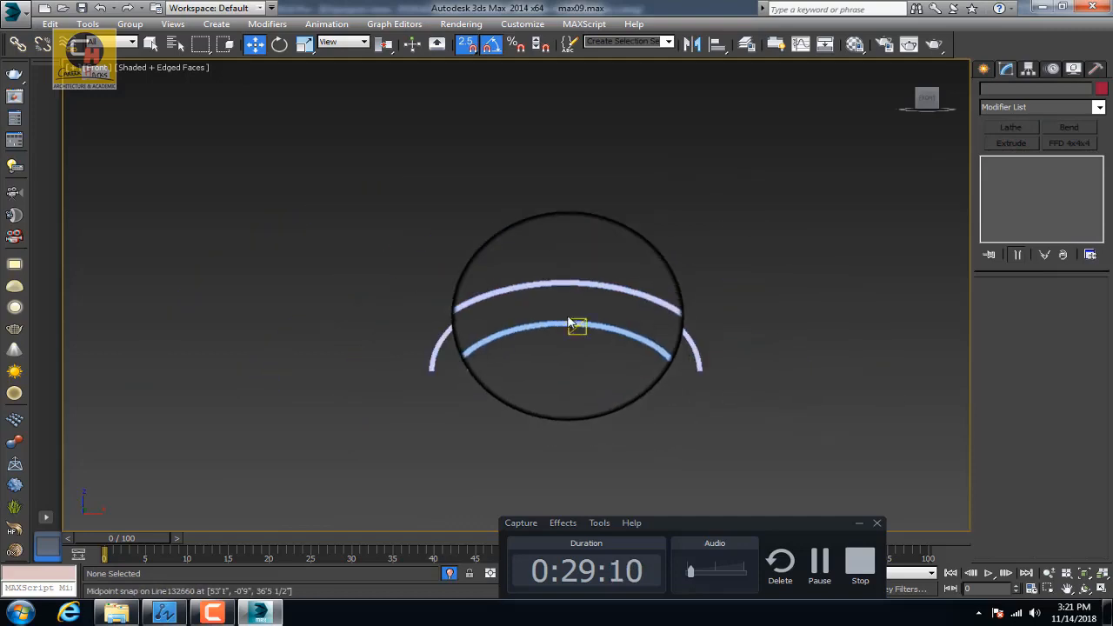
click(566, 323)
scroll(566, 323, up, 3)
shift+drag(565, 323, 559, 319)
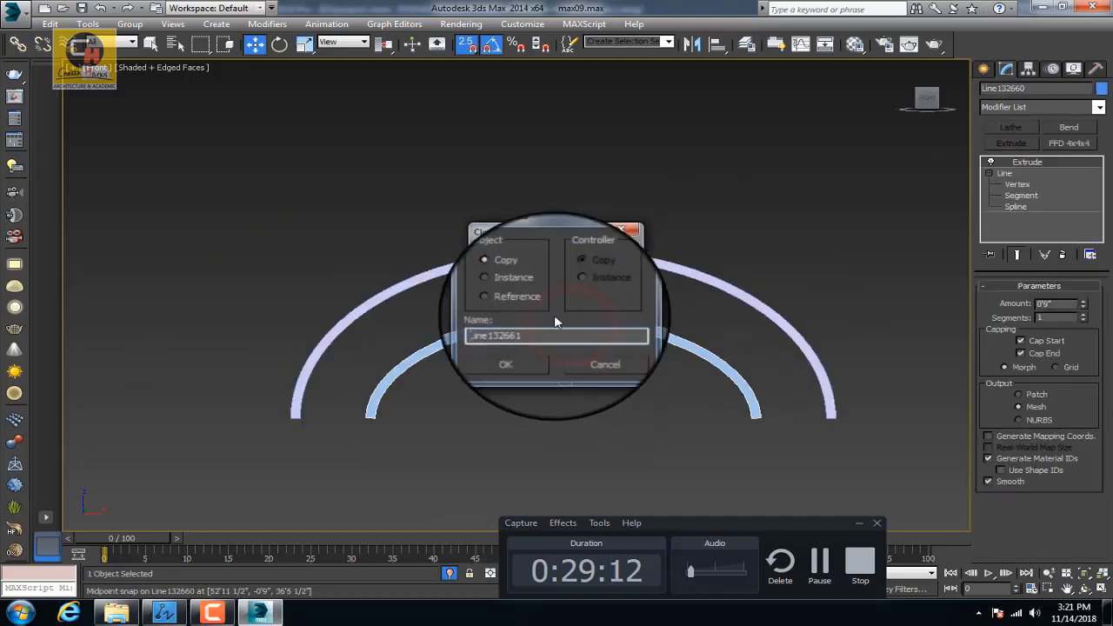
click(518, 357)
Delete the lower edge segments along the right flank of the copied inner arch at segment level
click(988, 173)
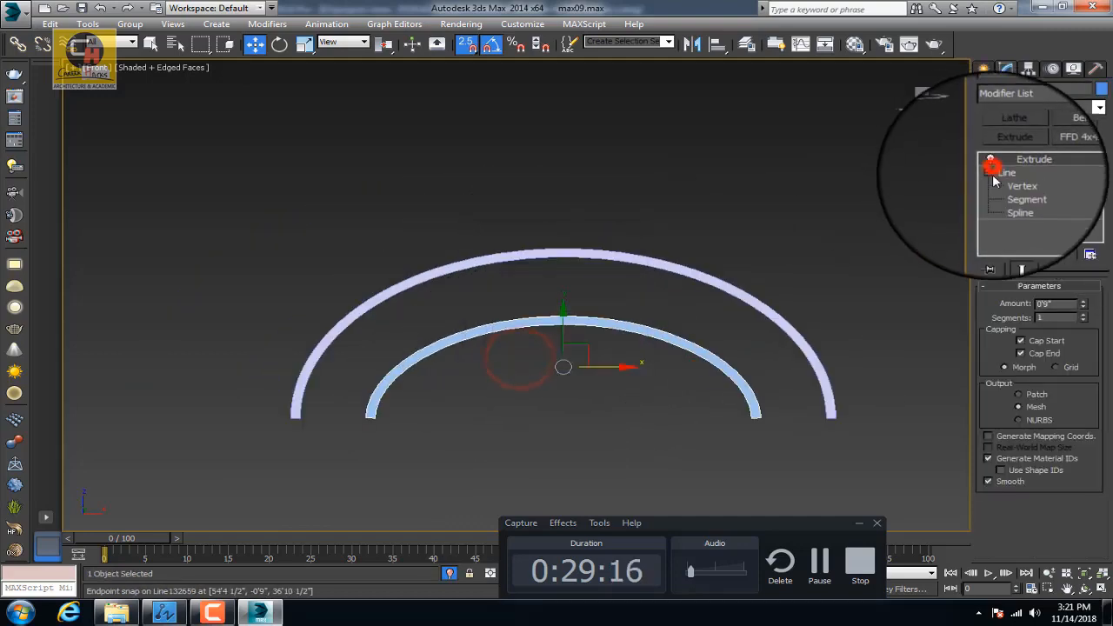
click(1017, 184)
key(F3)
scroll(690, 293, up, 3)
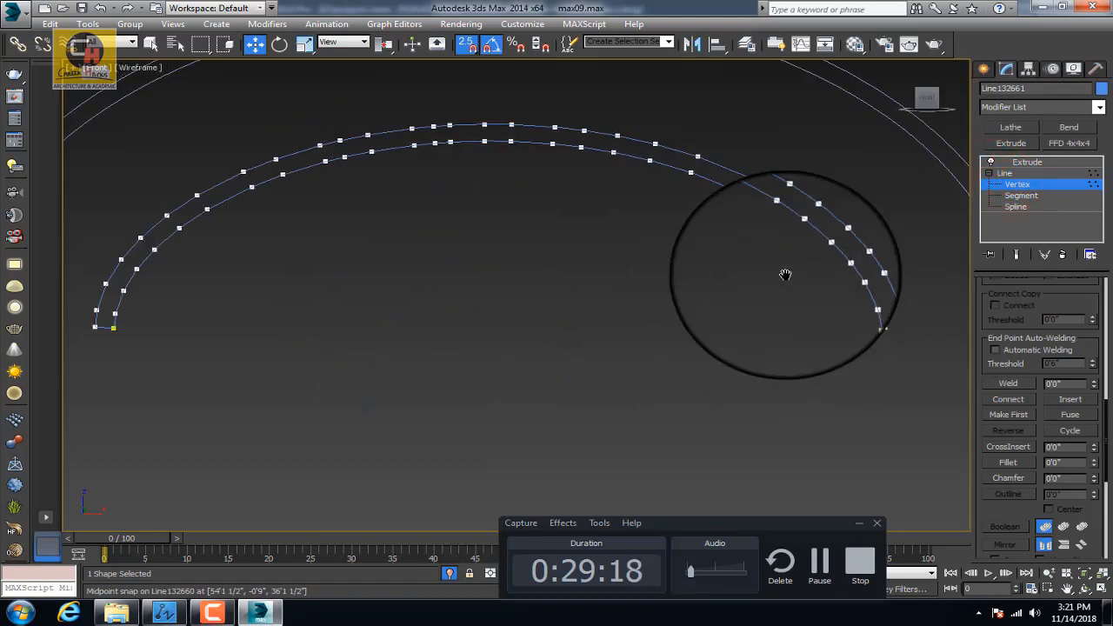
click(1024, 191)
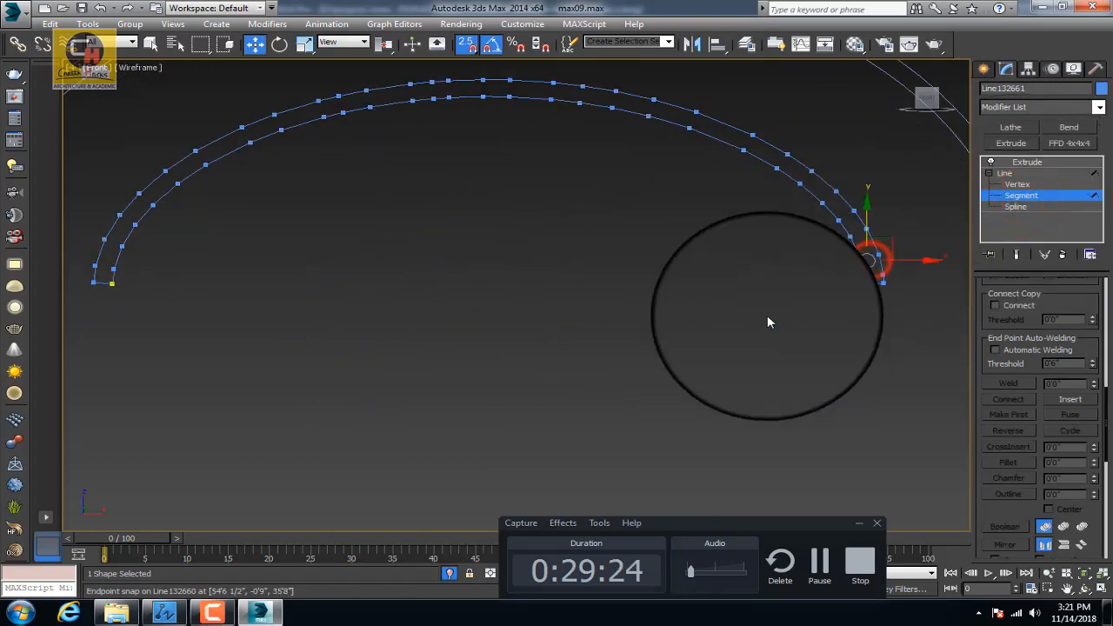
drag(870, 218, 794, 261)
drag(847, 199, 799, 235)
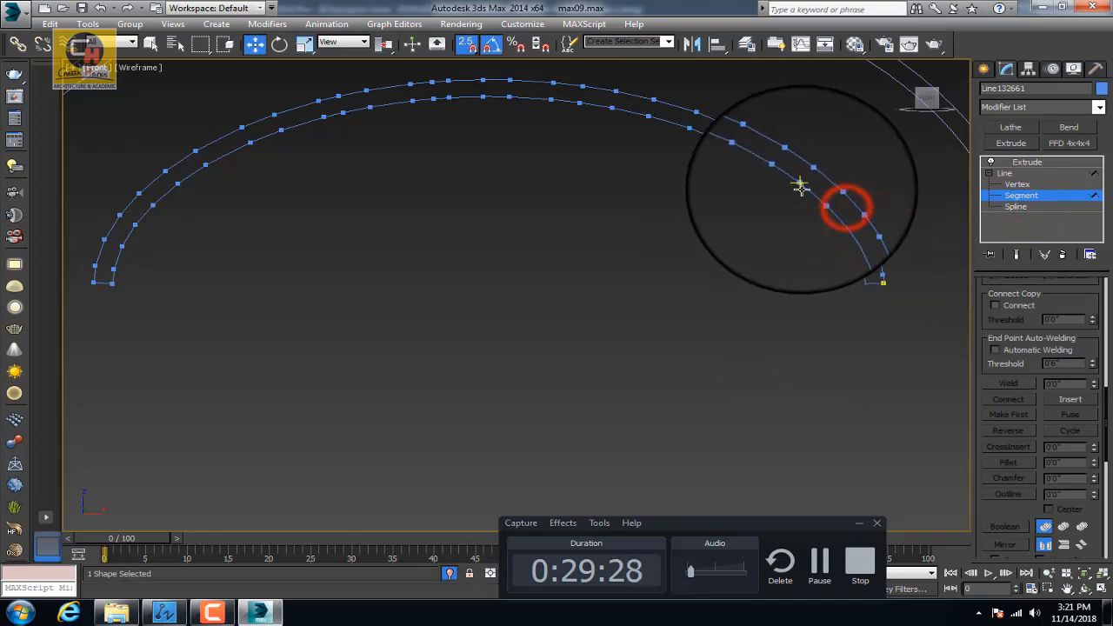
scroll(824, 202, up, 2)
drag(843, 121, 762, 206)
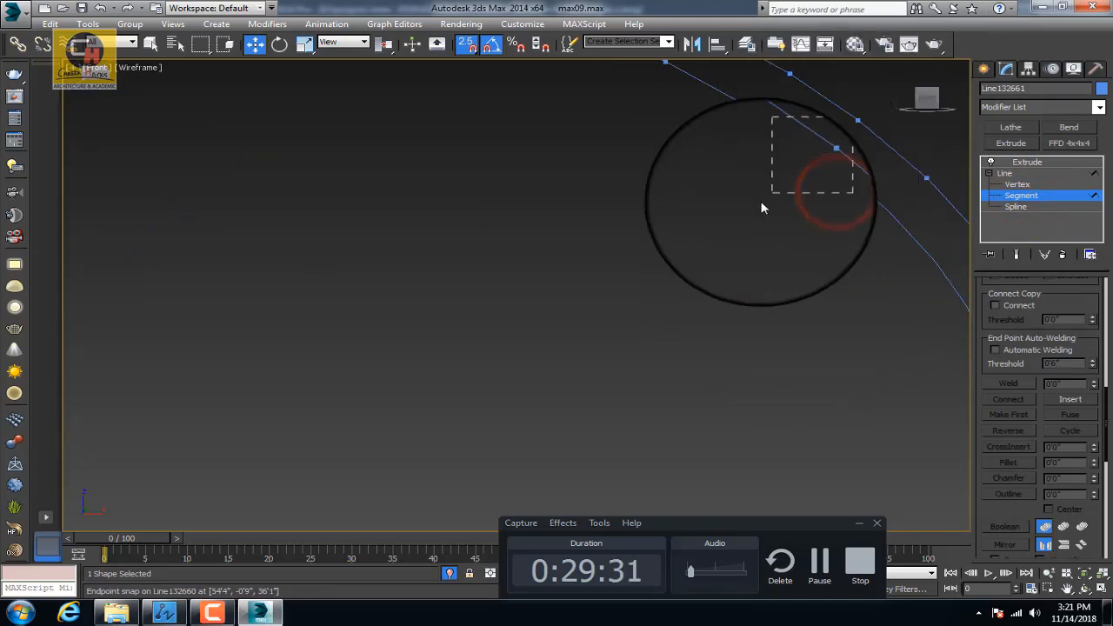
Delete the lower edge segments of the copied inner arch from its upper right shoulder across the crown
scroll(802, 311, down, 3)
scroll(680, 237, up, 1)
drag(694, 233, 628, 241)
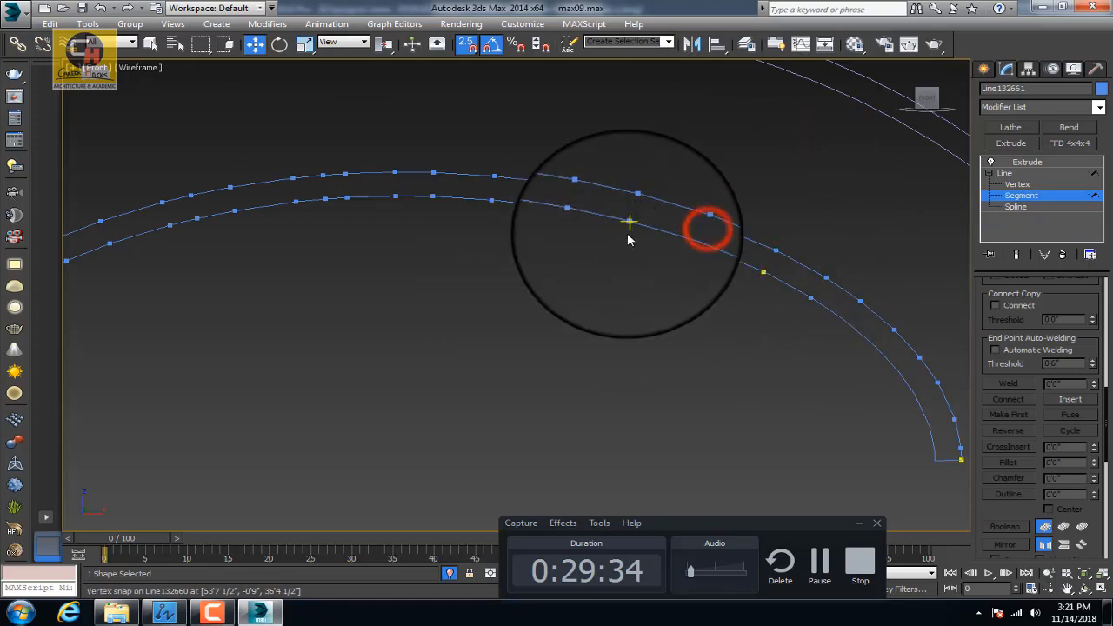
click(638, 221)
click(578, 207)
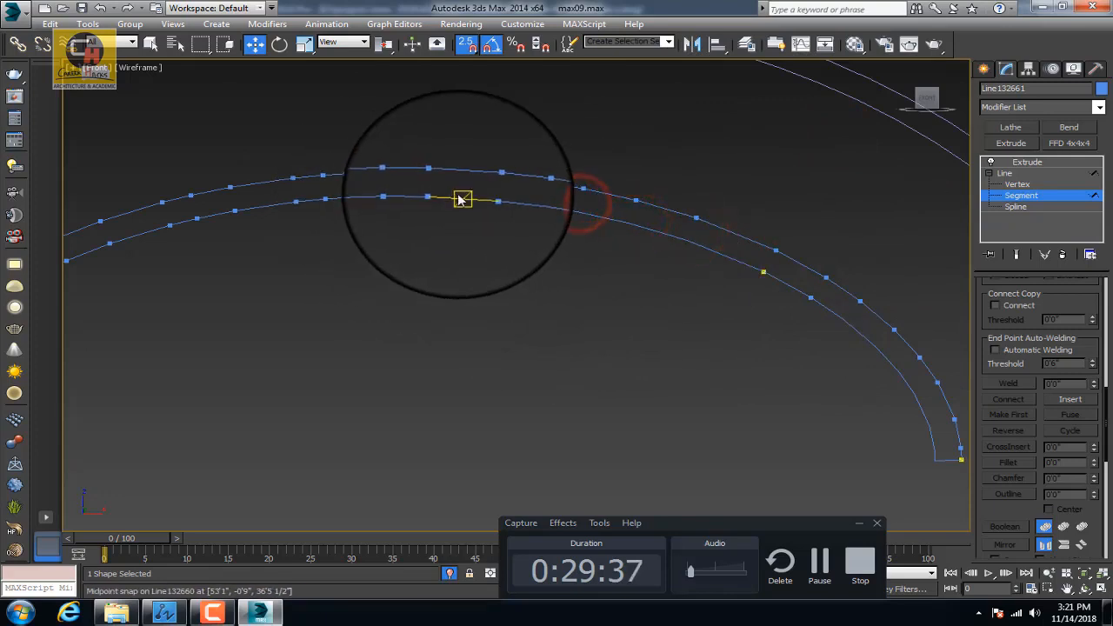
click(447, 192)
Delete the remaining lower edge segments of the copied inner arch down to the left foot, plus the leftover segment on the right flank
middle_drag(318, 210, 492, 196)
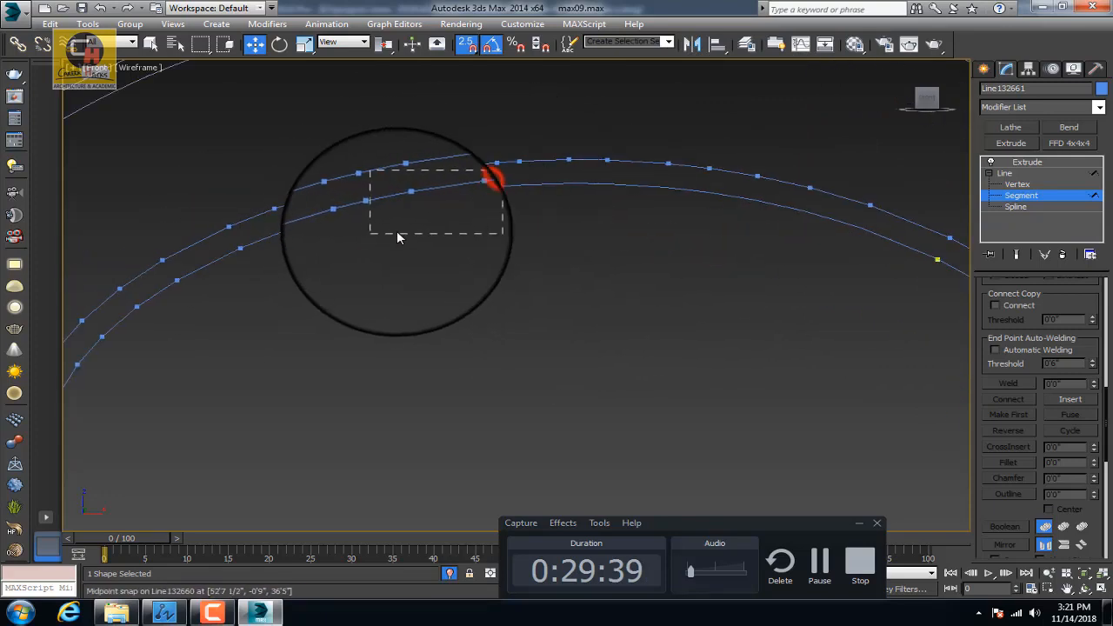
middle_drag(404, 238, 476, 206)
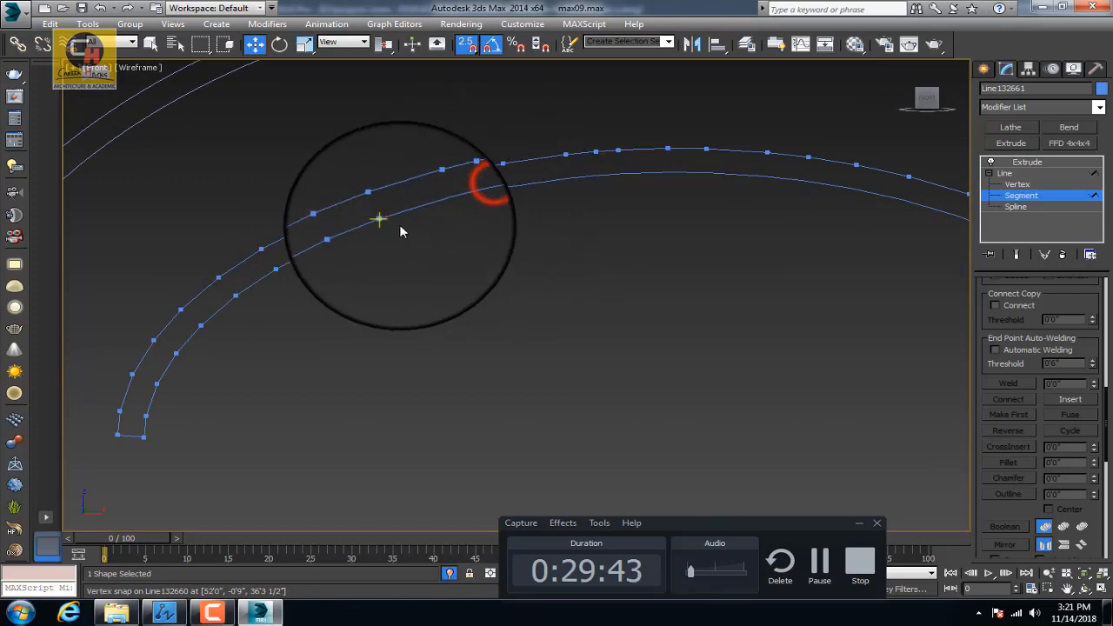
middle_drag(388, 222, 510, 147)
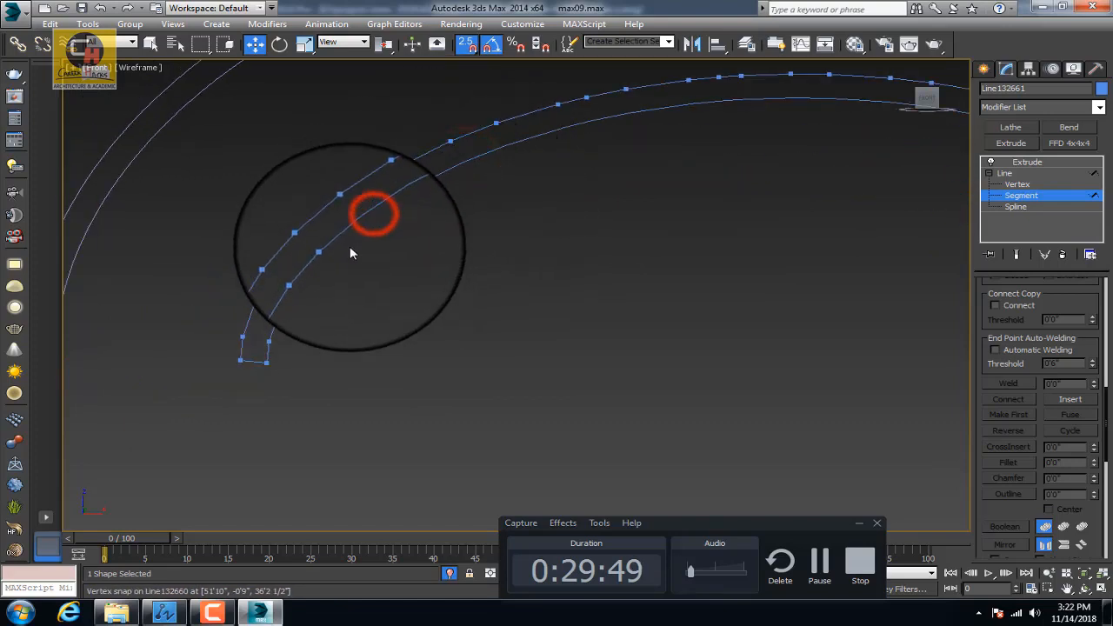
middle_drag(321, 277, 375, 214)
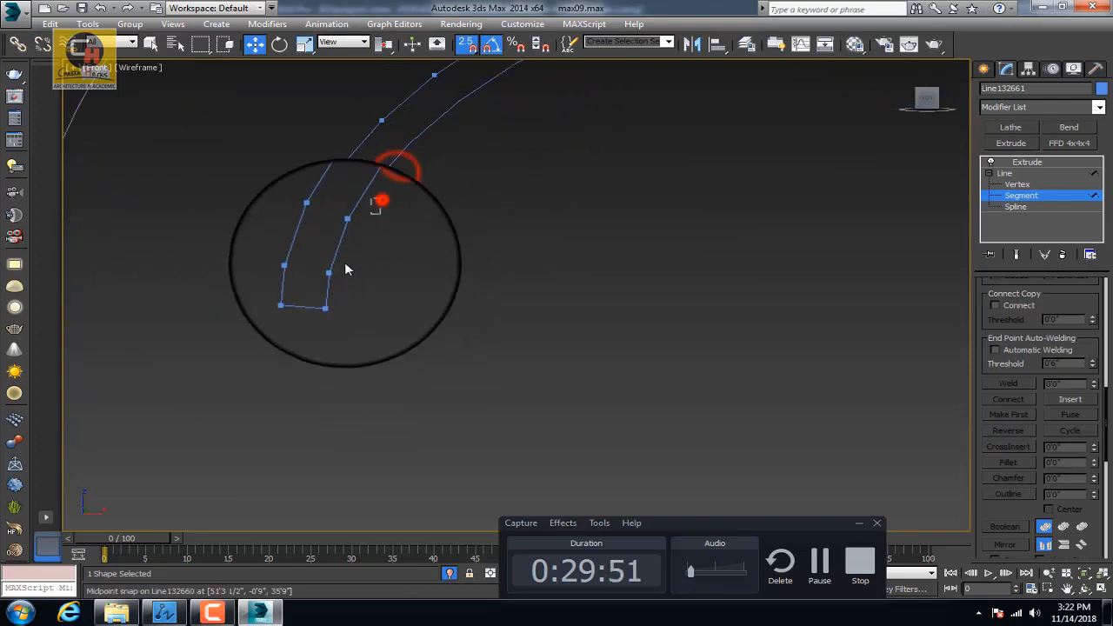
scroll(321, 317, down, 3)
middle_drag(335, 298, 502, 328)
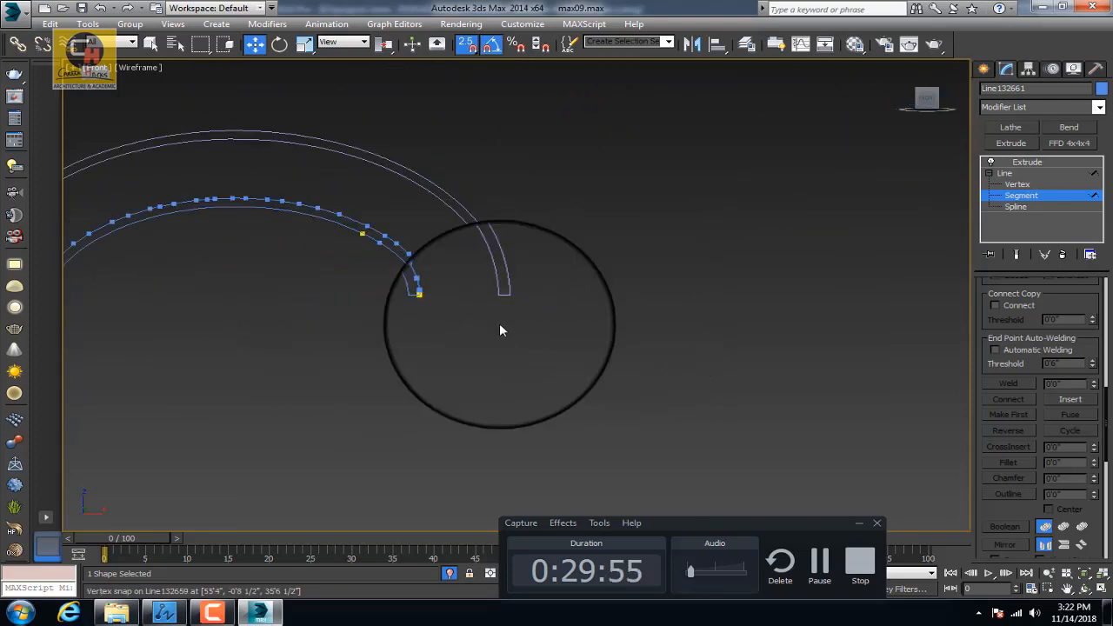
scroll(502, 322, up, 2)
scroll(361, 168, up, 2)
middle_drag(360, 168, 501, 319)
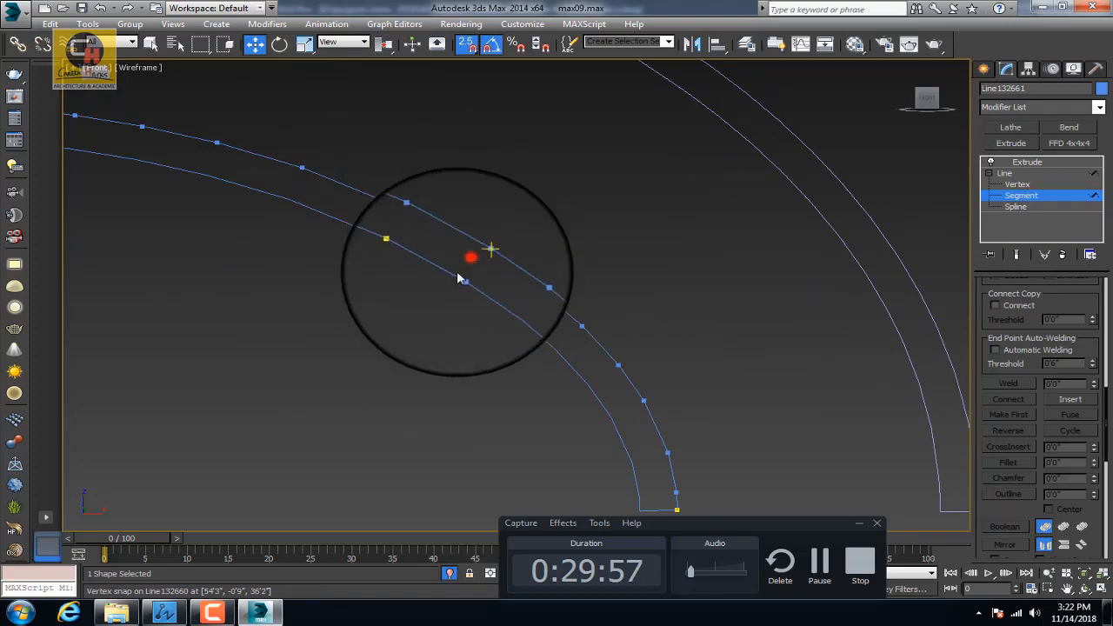
Remove the Extrude modifier from the copied inner arch so that only its upper edge line is kept
click(1022, 162)
scroll(765, 228, down, 2)
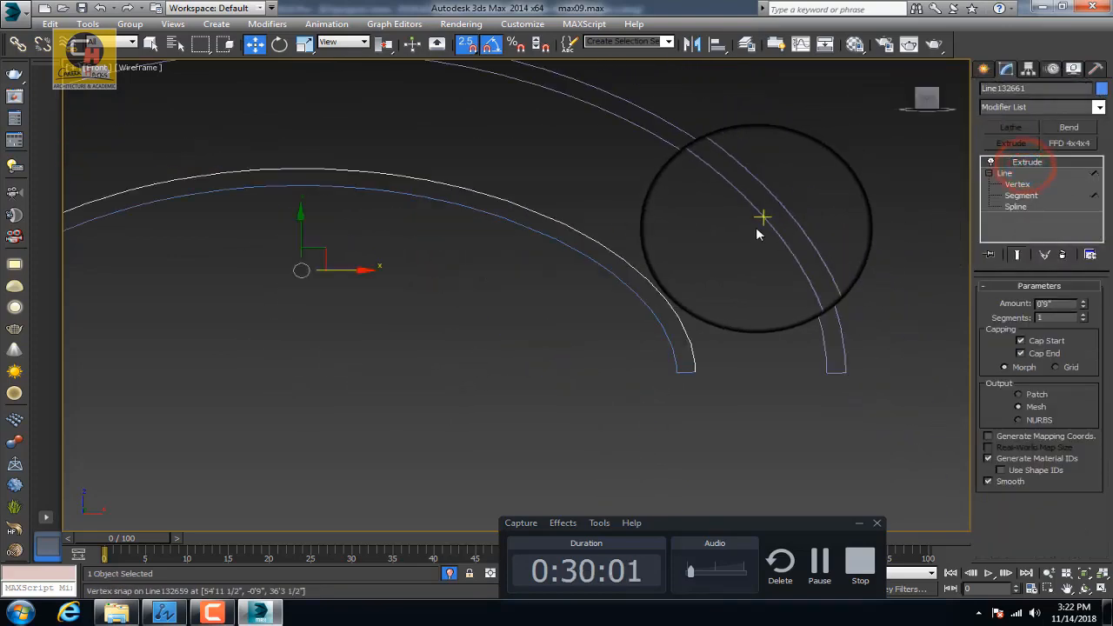
click(1061, 251)
scroll(559, 226, down, 3)
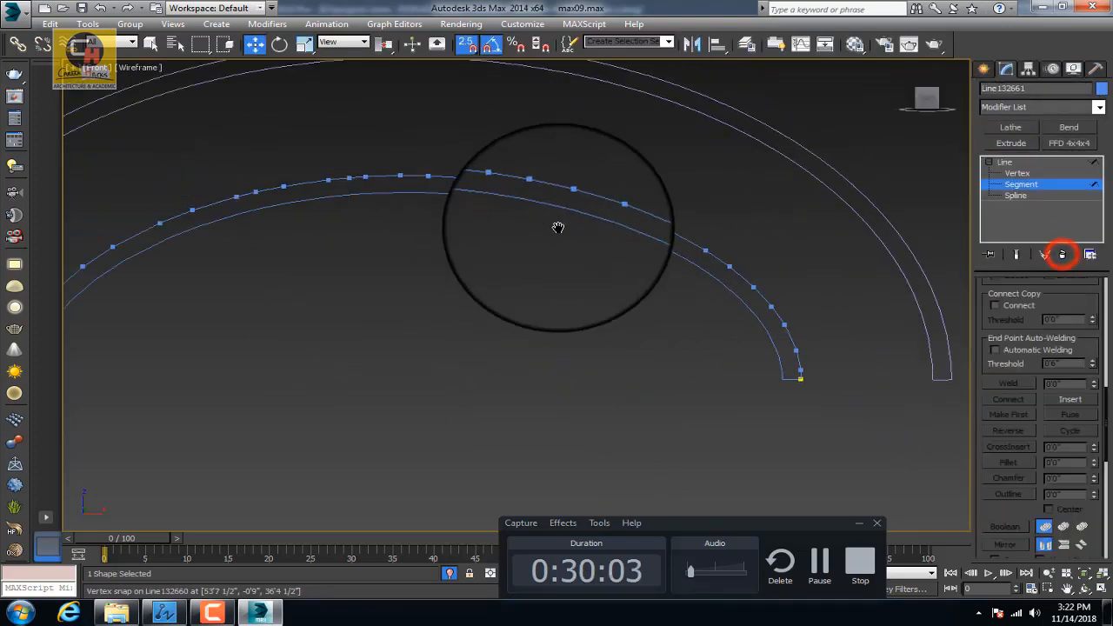
click(1034, 162)
Clone the extruded outer arch band in place in the front view
click(799, 217)
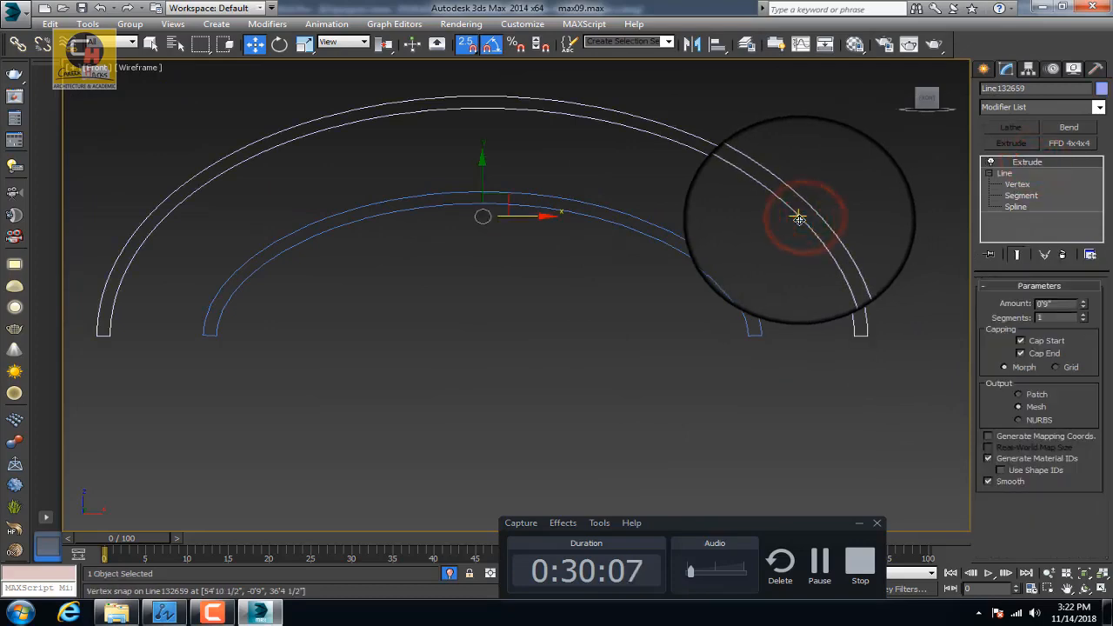
key(ctrl+v)
click(517, 356)
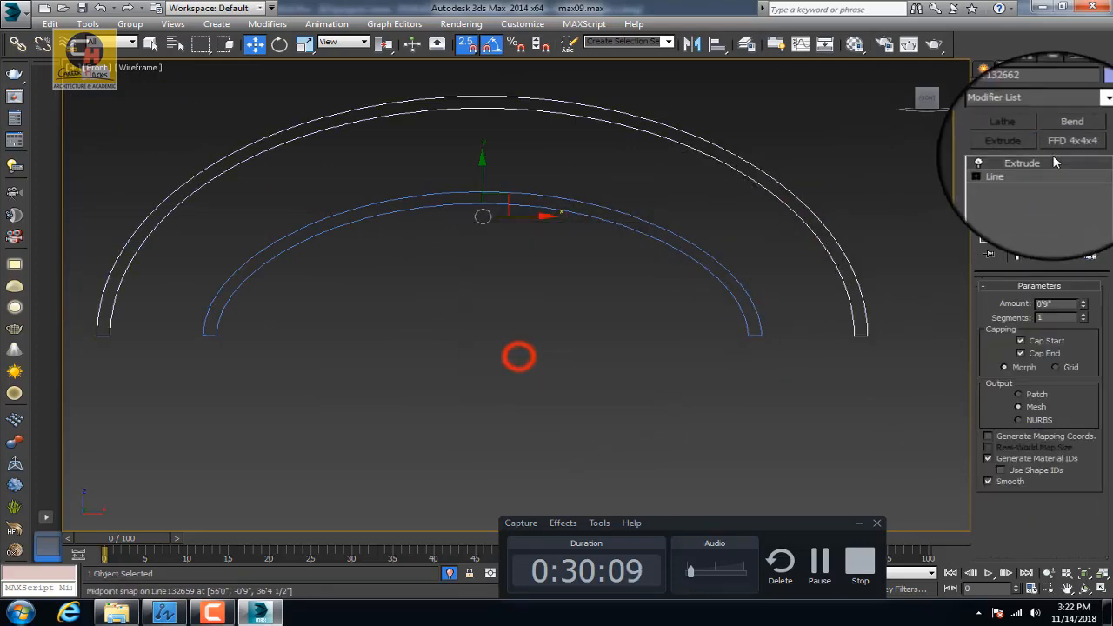
At segment level of the copied outer arch, delete the right foot's closing segment and the outer edge segments up the lower right flank
click(988, 173)
click(1015, 206)
scroll(806, 269, up, 5)
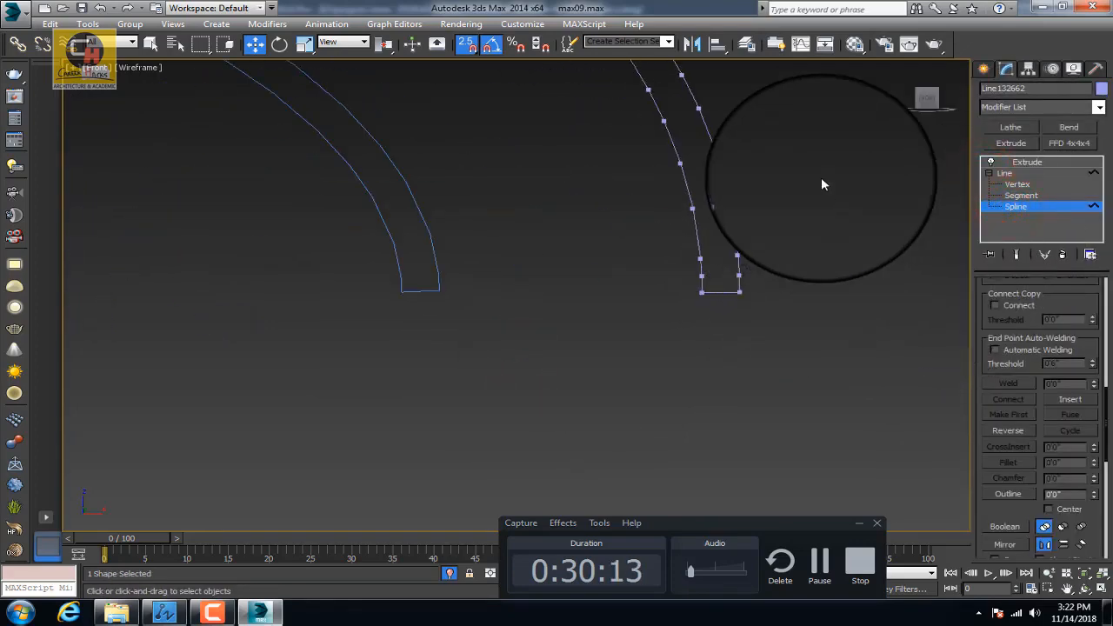
drag(729, 318, 729, 318)
scroll(730, 318, down, 2)
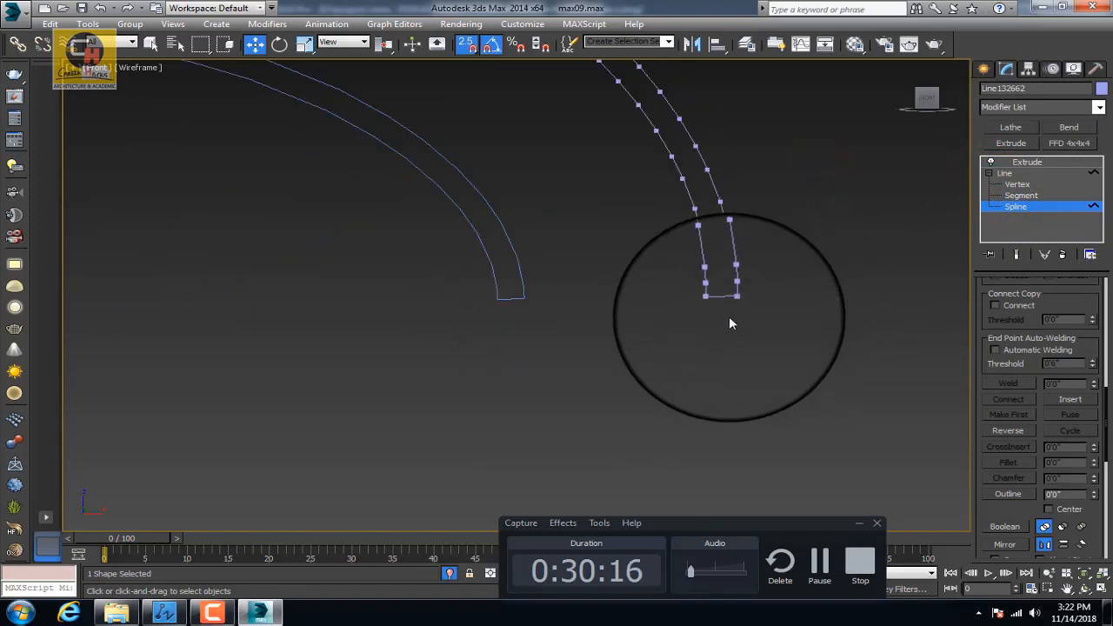
click(1037, 197)
drag(778, 202, 730, 309)
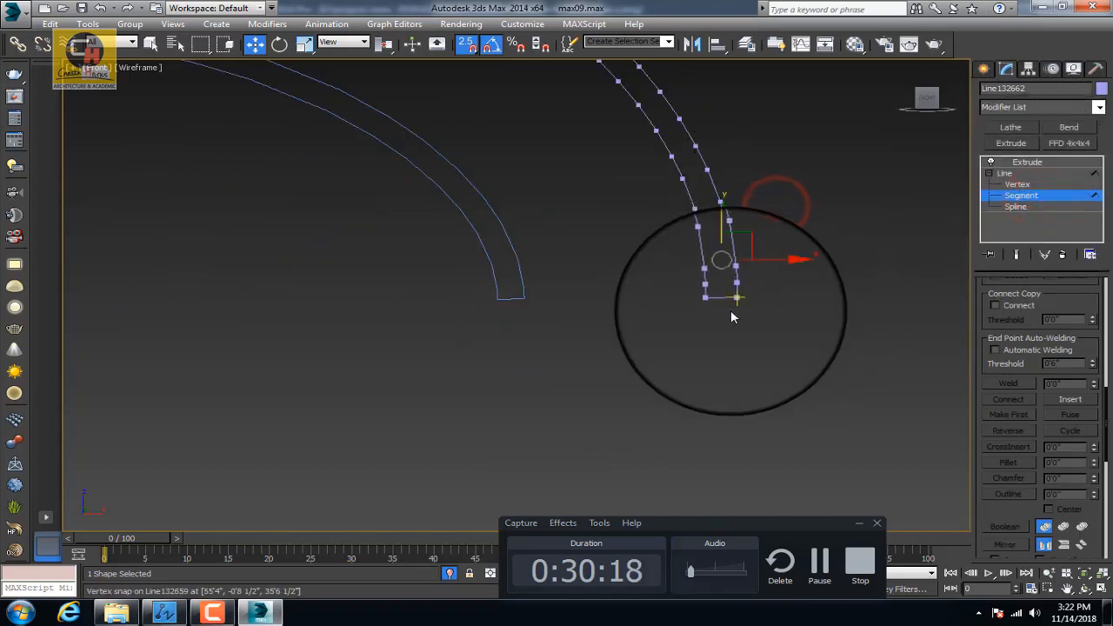
drag(748, 150, 721, 245)
middle_drag(688, 146, 706, 299)
drag(765, 231, 726, 352)
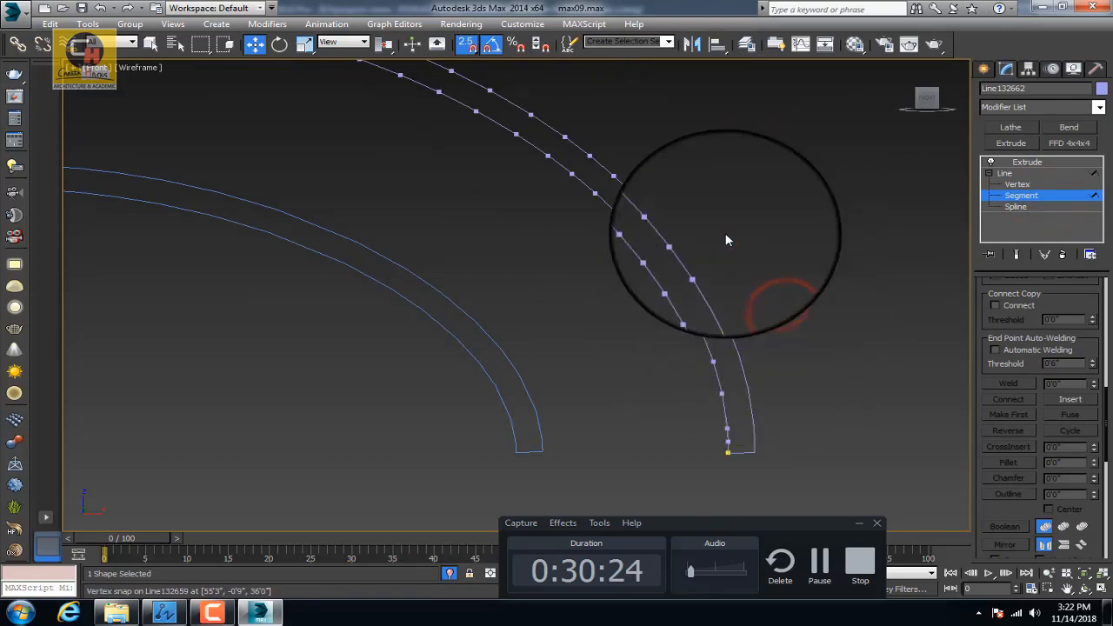
Delete the outer edge segments of the copied outer arch along its upper right flank
drag(674, 253, 647, 227)
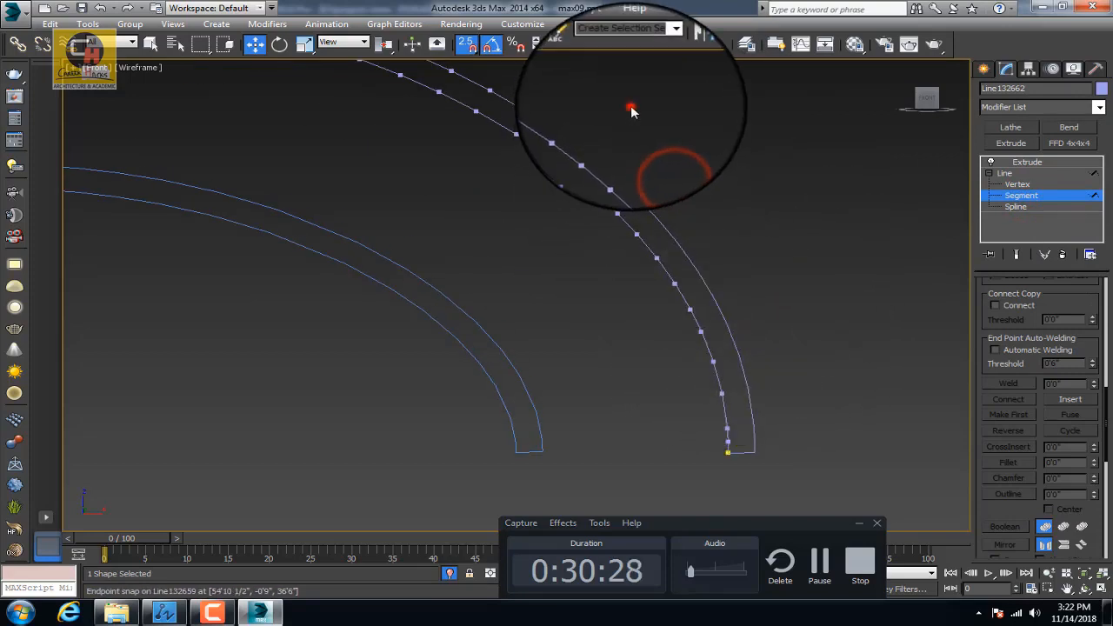
drag(618, 136, 598, 179)
drag(568, 115, 546, 137)
key(Delete)
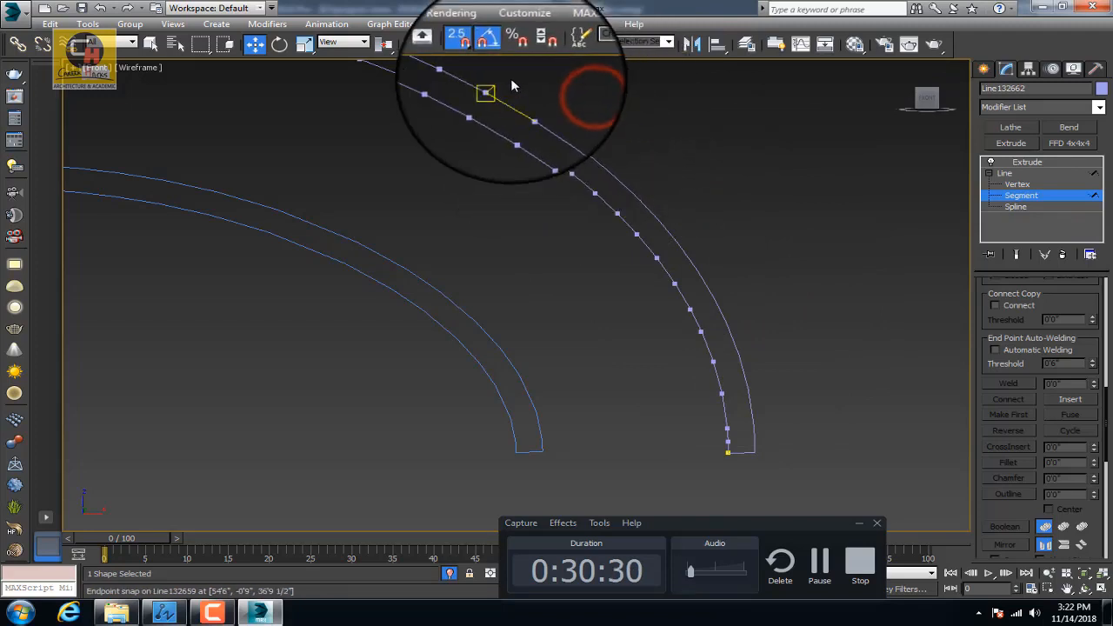
middle_drag(502, 82, 653, 234)
scroll(654, 236, up, 3)
drag(725, 213, 674, 253)
key(Delete)
drag(589, 106, 504, 186)
key(Delete)
Delete the outer edge segments of the copied outer arch from the right shoulder across the crown
middle_drag(505, 186, 739, 266)
drag(718, 169, 672, 225)
drag(547, 120, 464, 179)
key(Delete)
middle_drag(381, 148, 753, 228)
drag(637, 143, 573, 229)
key(Delete)
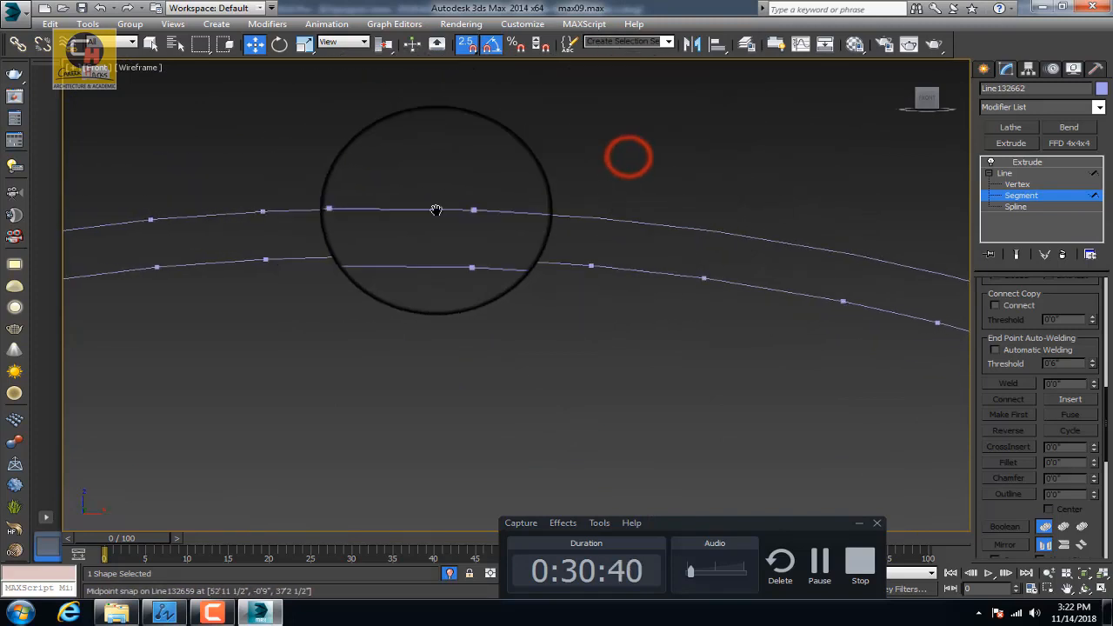
middle_drag(434, 209, 641, 164)
scroll(641, 192, up, 2)
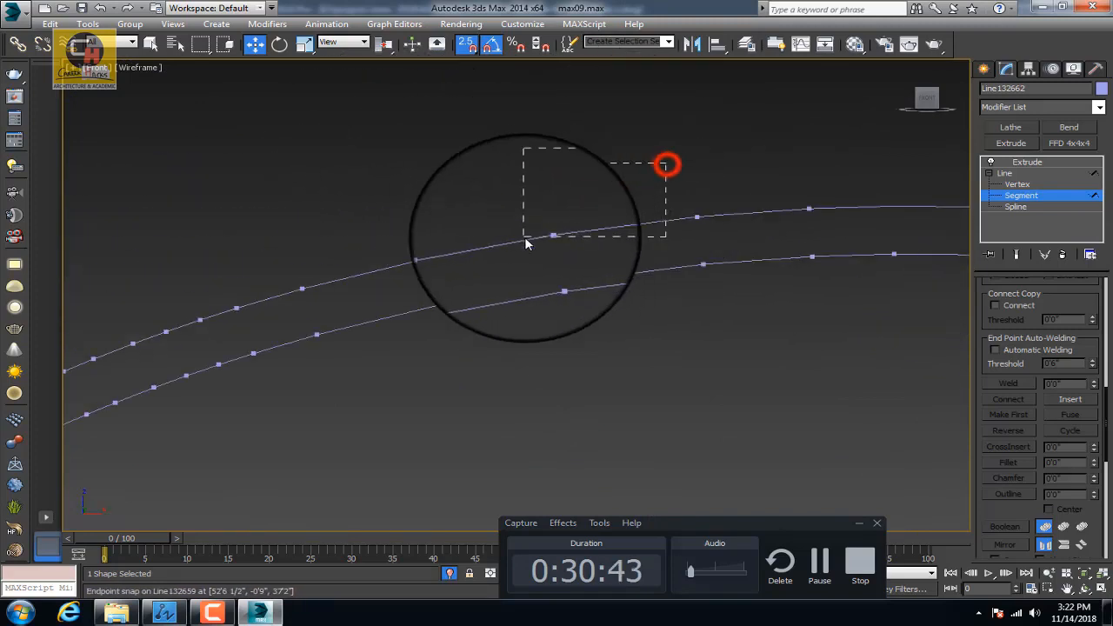
drag(525, 243, 654, 199)
key(Delete)
Delete the outer edge segments of the copied outer arch along its upper left shoulder
middle_drag(639, 235, 735, 174)
drag(651, 145, 561, 228)
key(Delete)
middle_drag(635, 154, 785, 171)
drag(751, 154, 717, 203)
drag(804, 161, 760, 201)
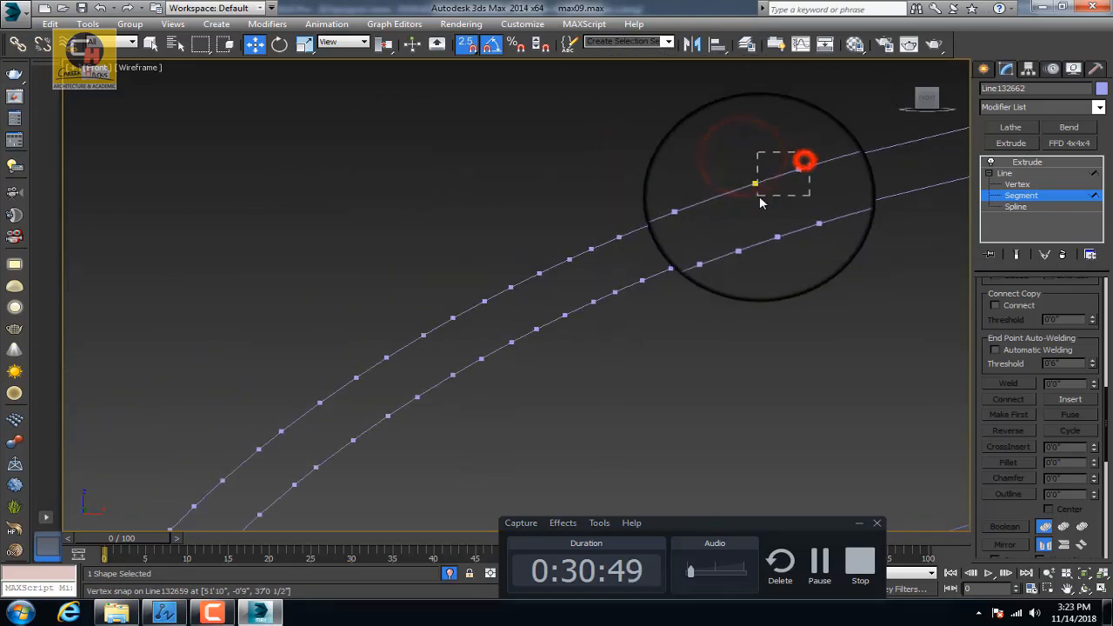
drag(610, 236, 611, 236)
key(Delete)
middle_drag(611, 237, 728, 166)
drag(729, 142, 633, 216)
key(Delete)
key(Delete)
middle_drag(609, 224, 713, 159)
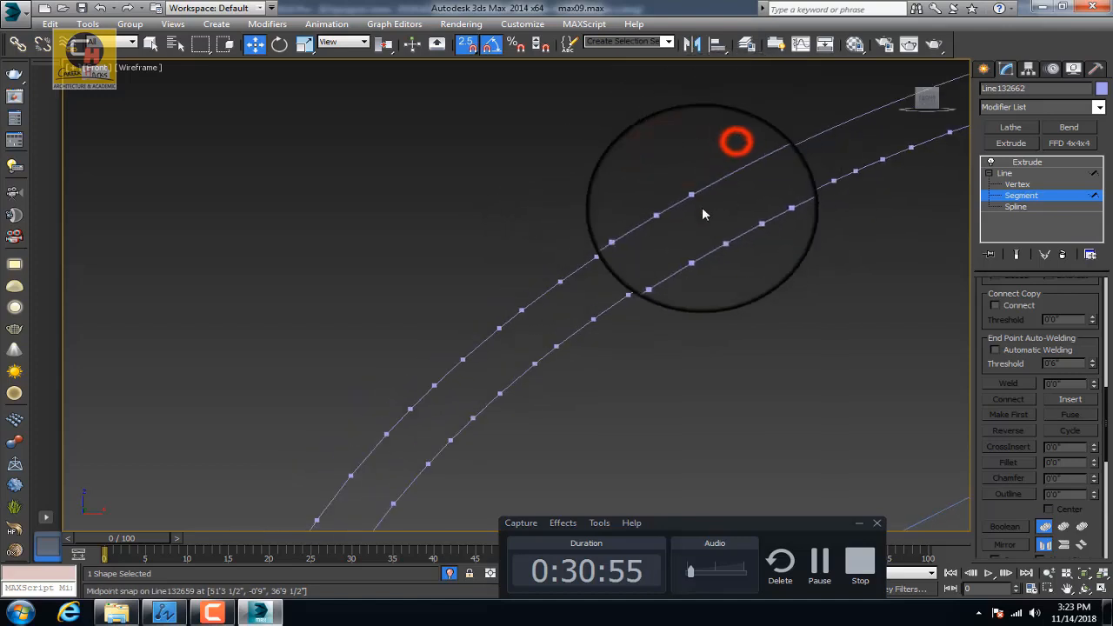
Delete the outer edge segments of the copied outer arch down the middle of its left flank
drag(691, 159, 609, 192)
scroll(608, 191, up, 3)
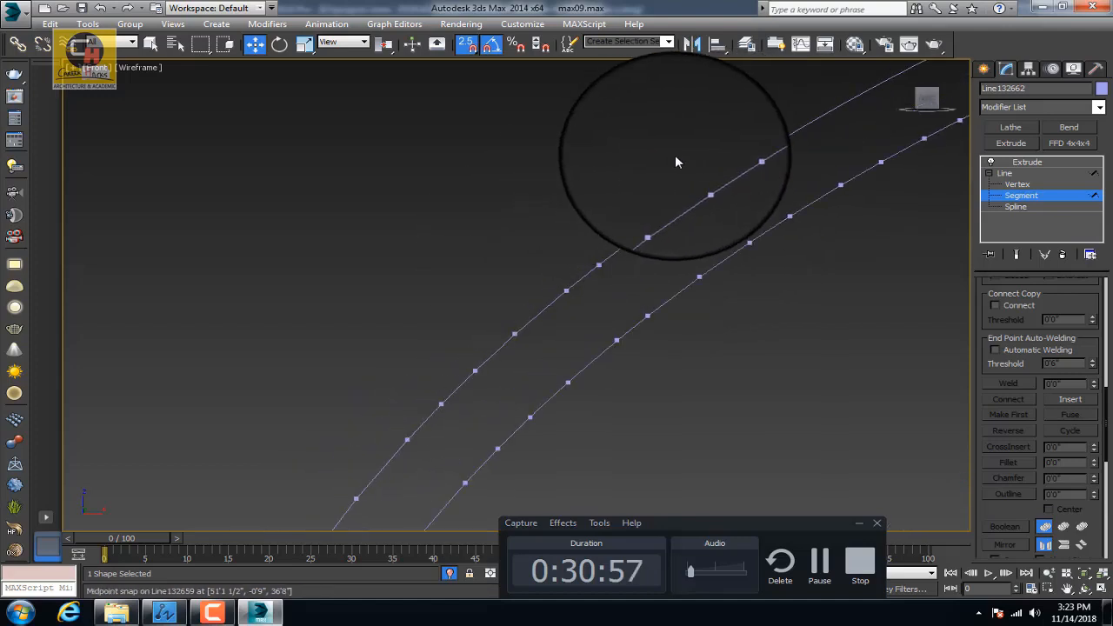
middle_drag(625, 237, 674, 131)
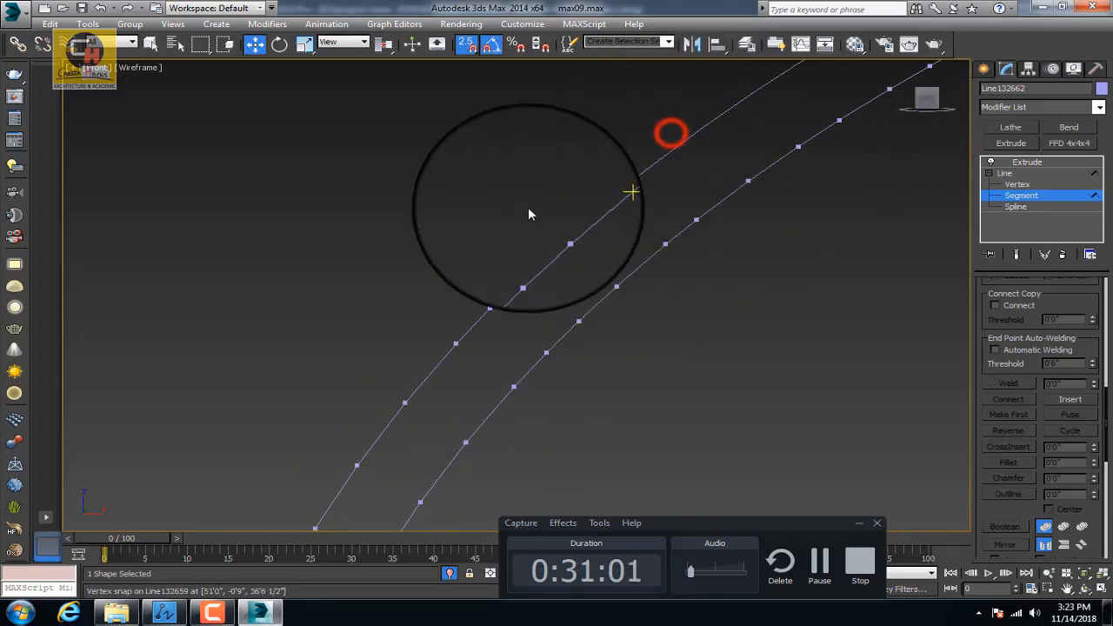
middle_drag(551, 213, 622, 155)
middle_drag(557, 249, 722, 121)
click(665, 184)
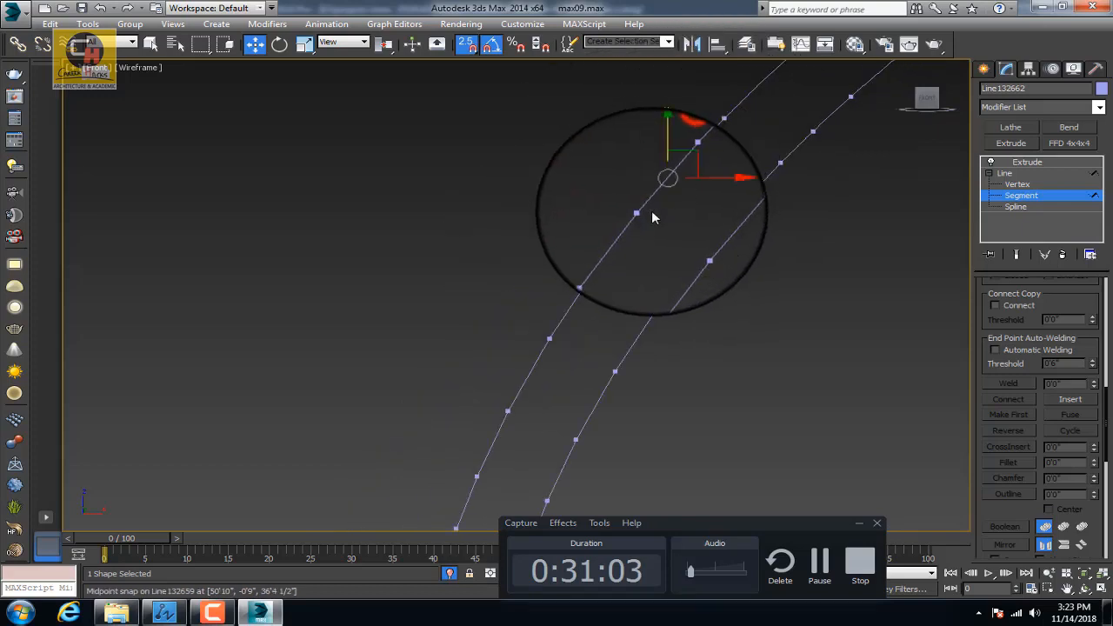
key(Delete)
click(709, 134)
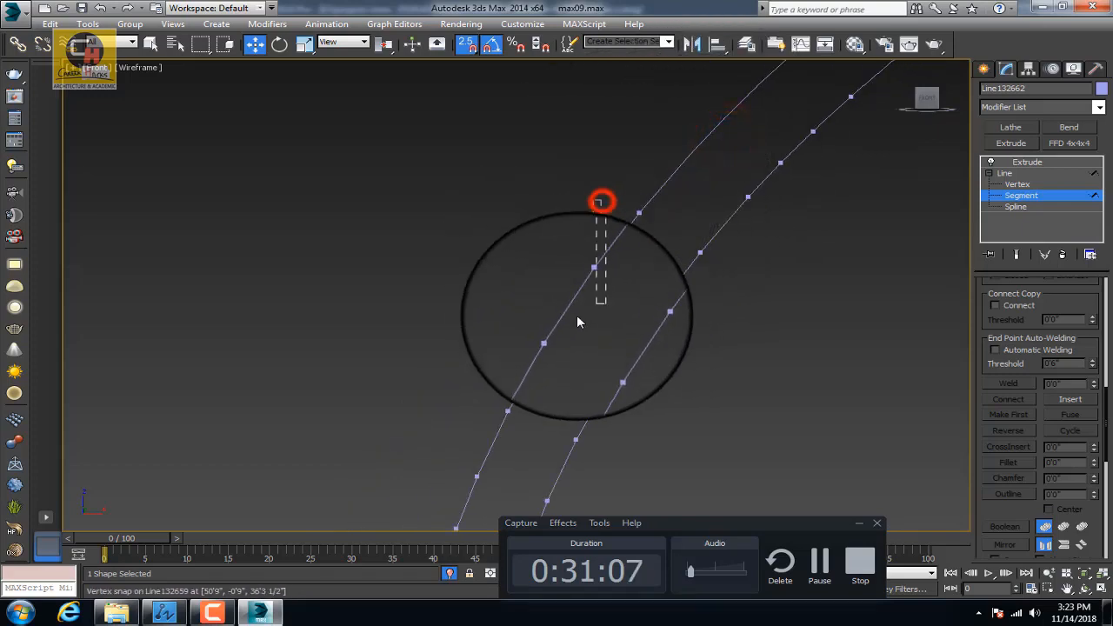
drag(578, 316, 570, 320)
key(Delete)
Delete the last outer edge segments near the left foot of the copied outer arch, including the foot's closing segment
middle_drag(562, 324, 632, 167)
middle_drag(594, 283, 670, 178)
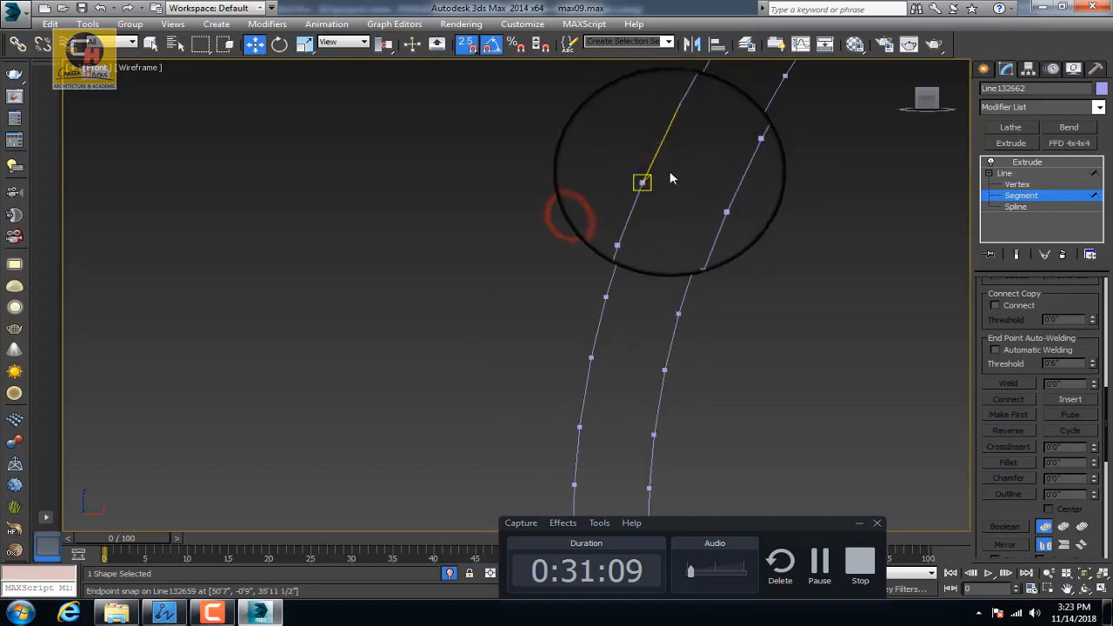
middle_drag(592, 297, 660, 171)
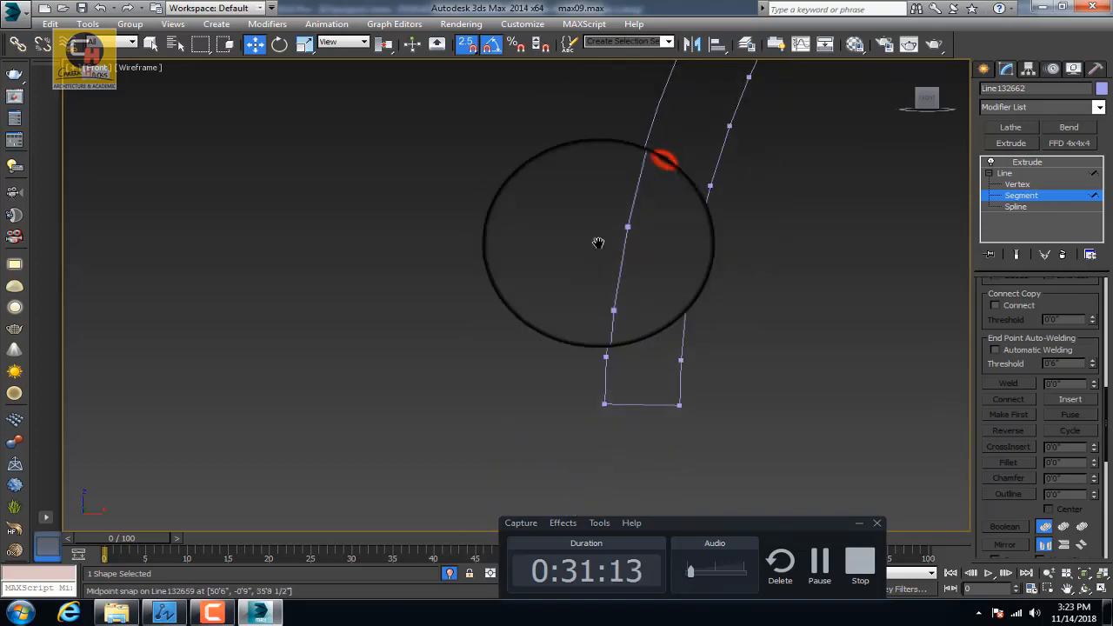
middle_drag(598, 243, 610, 183)
scroll(437, 315, down, 5)
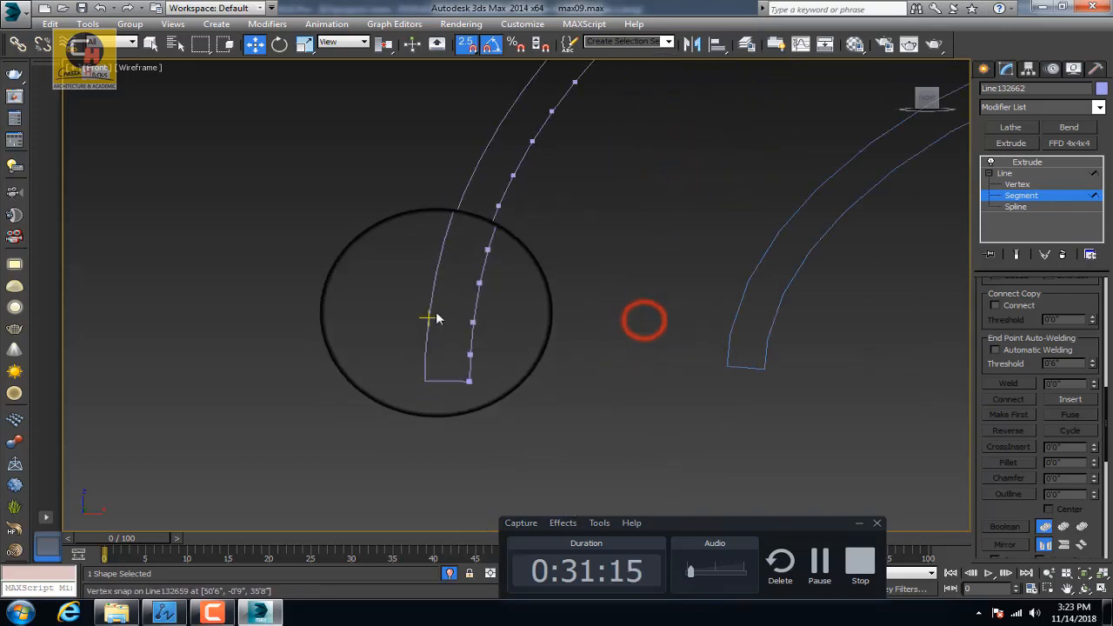
Remove the Extrude modifier from the copied outer arch, keeping only its inner edge line
click(1035, 162)
scroll(748, 262, up, 3)
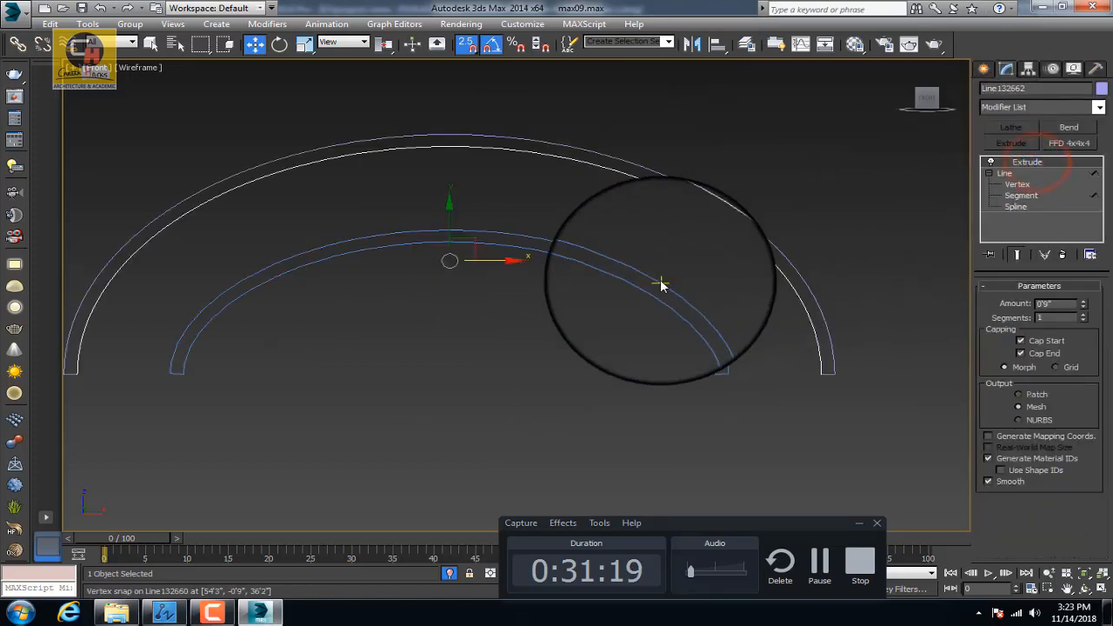
click(660, 280)
click(725, 219)
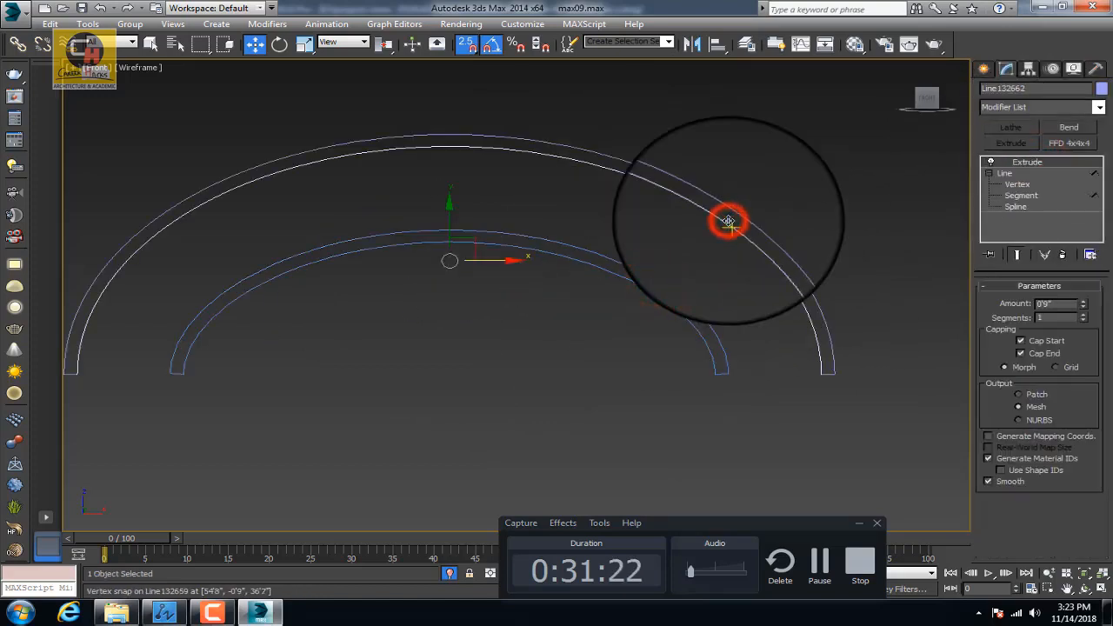
click(1062, 253)
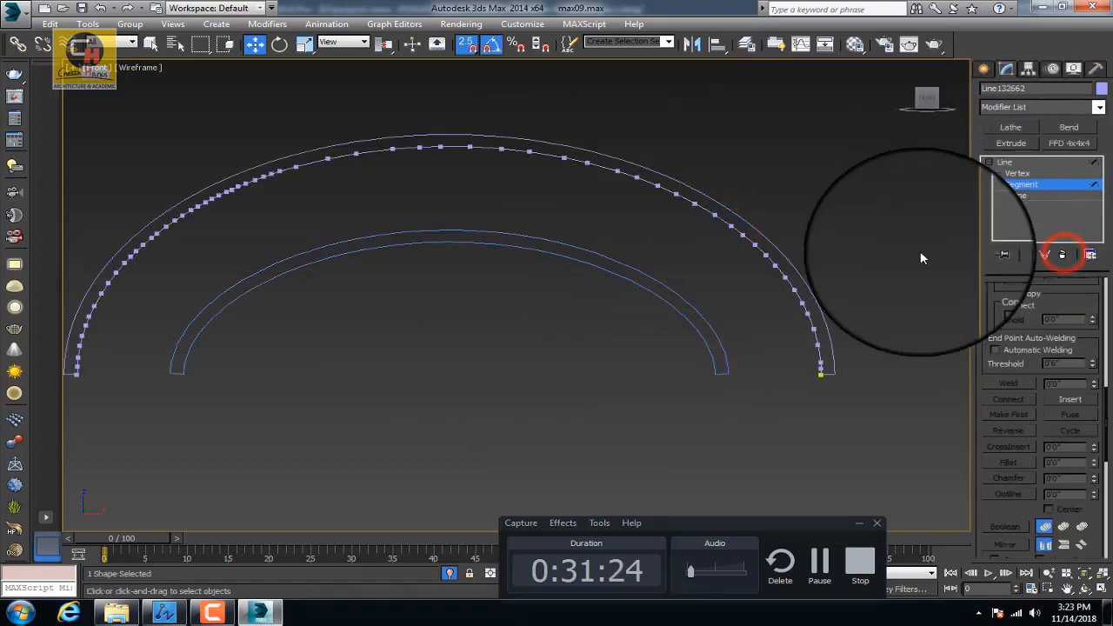
Attach the inner arch's outer edge curve to the outer arch's inner edge line, making them one shape
click(1016, 195)
click(817, 186)
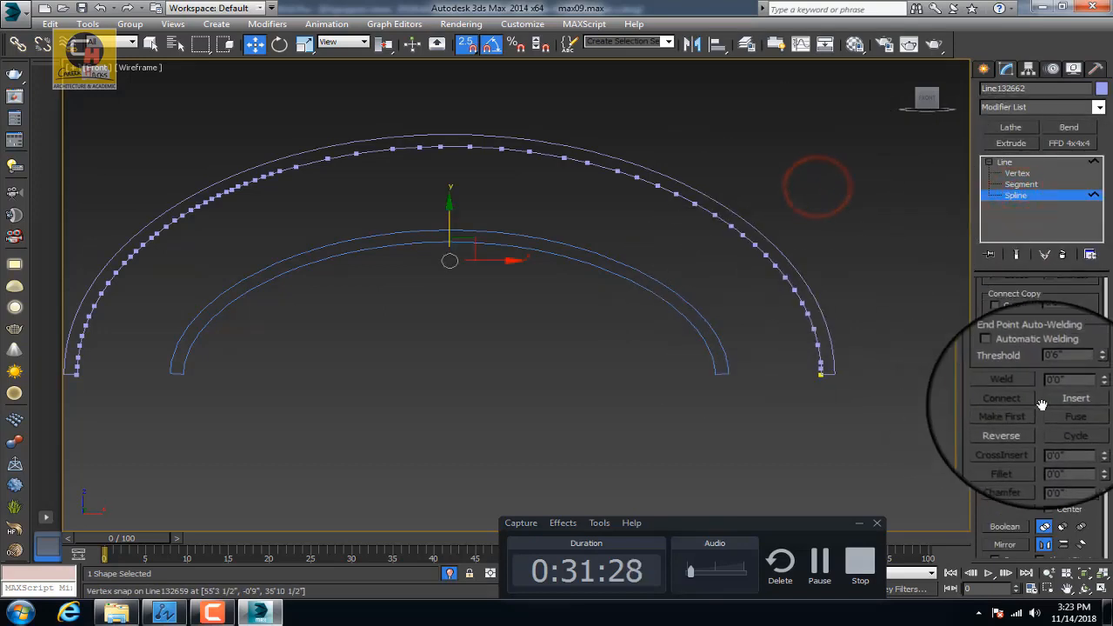
scroll(1038, 400, down, 5)
scroll(1057, 411, up, 10)
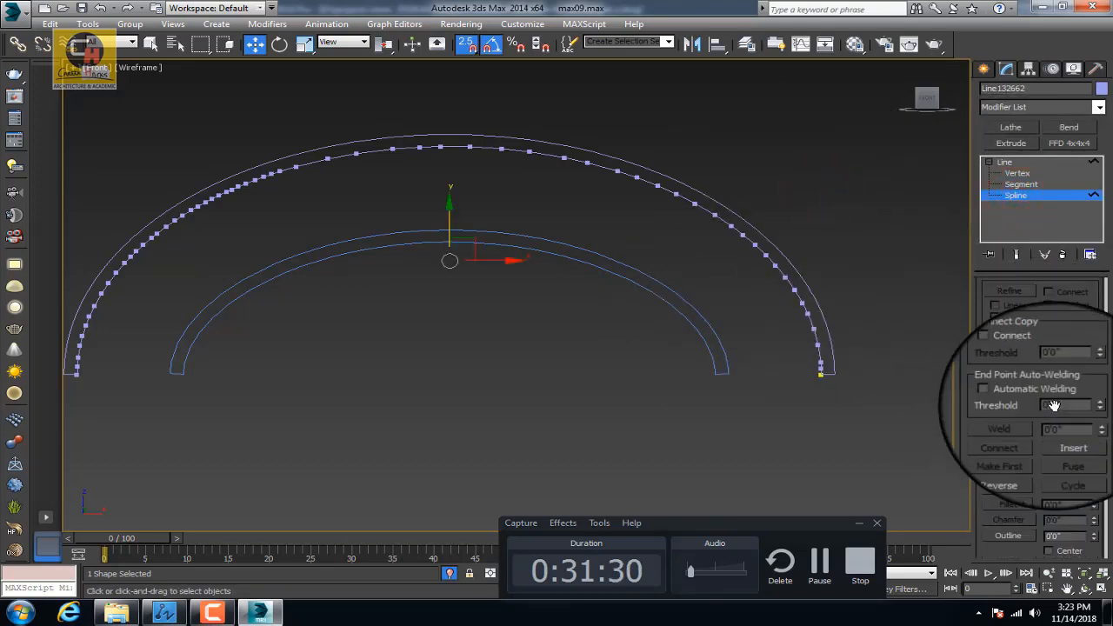
click(1007, 342)
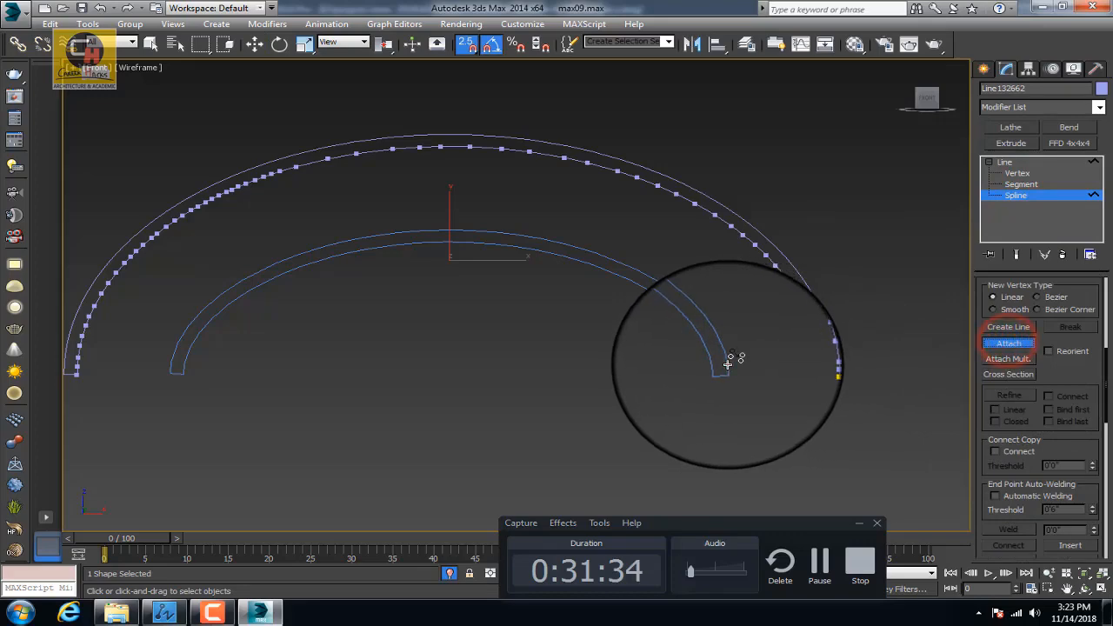
click(721, 368)
right_click(728, 303)
middle_drag(817, 396, 762, 322)
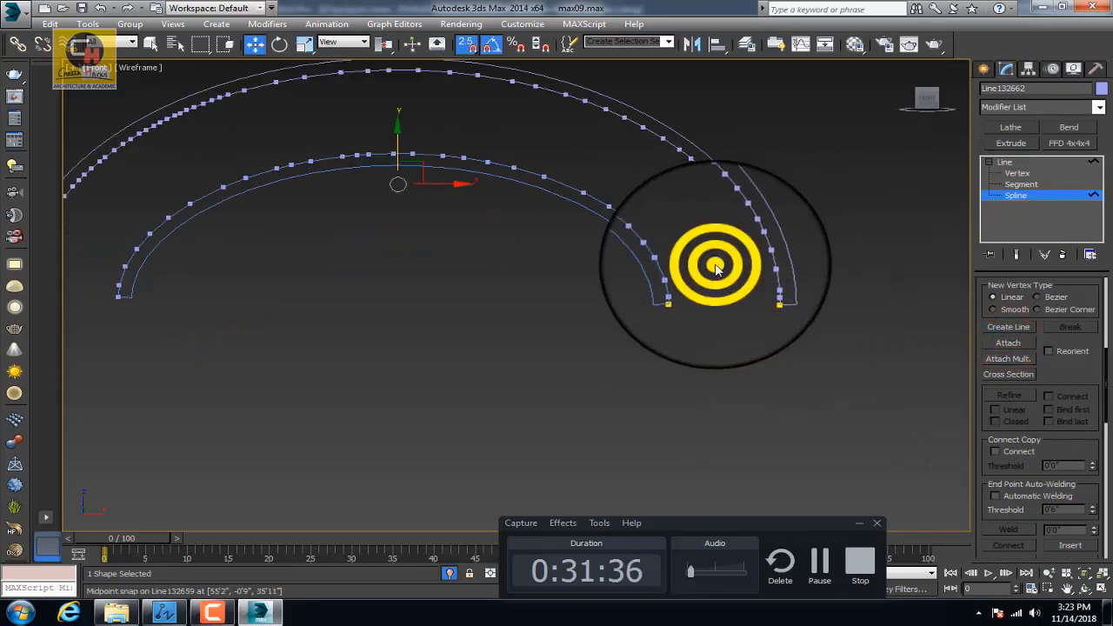
Connect the end vertices of the two attached curves at both arch feet to close the infill outline
right_click(715, 270)
click(619, 293)
scroll(702, 304, up, 5)
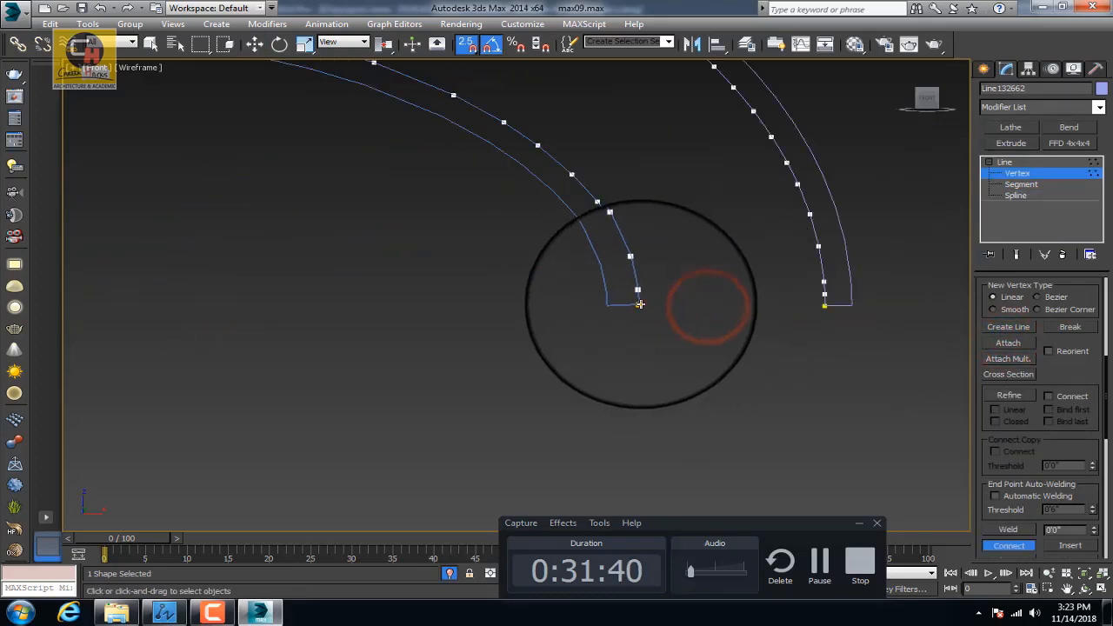
scroll(763, 340, down, 5)
scroll(360, 335, up, 5)
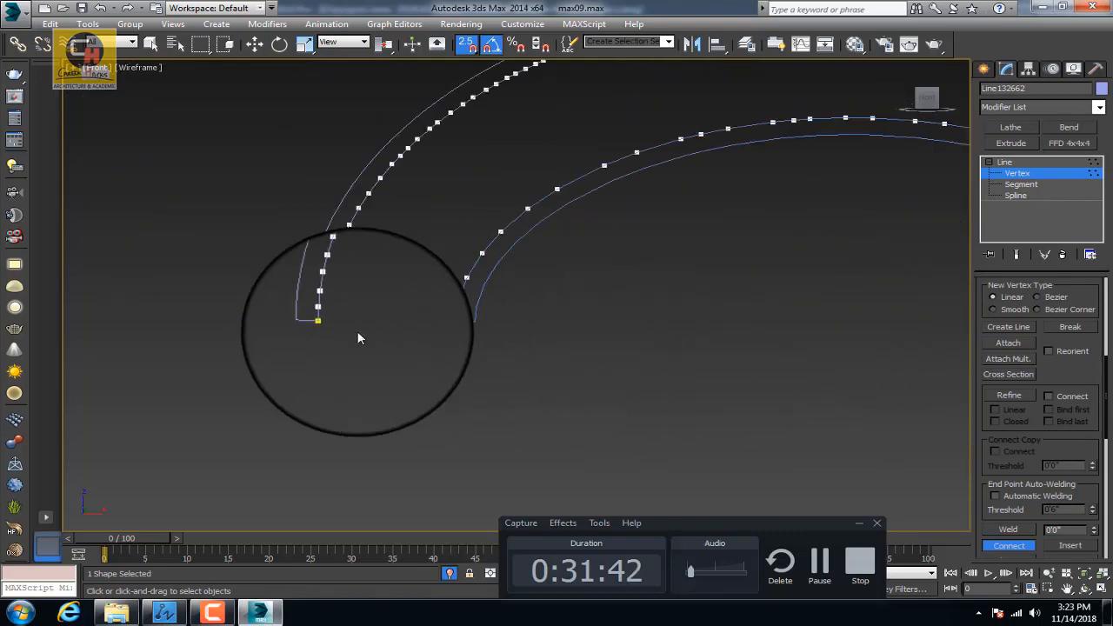
drag(500, 316, 499, 316)
scroll(500, 316, down, 5)
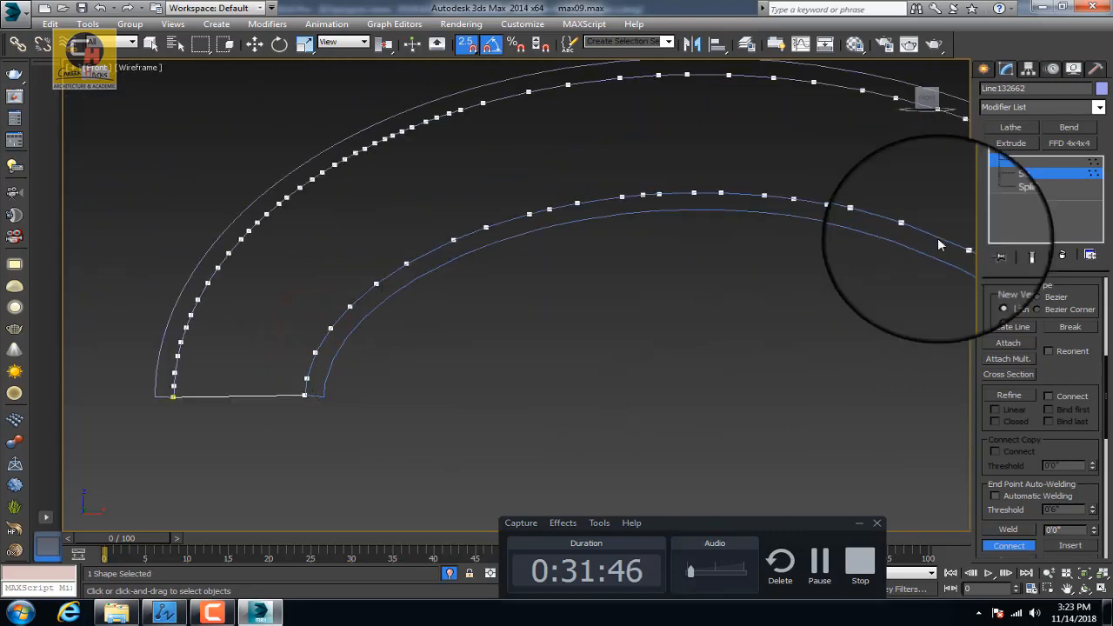
Extrude the closed arch infill by 0'7 1/2" and select it together with the two arch bands
click(1010, 142)
scroll(616, 253, up, 4)
key(F3)
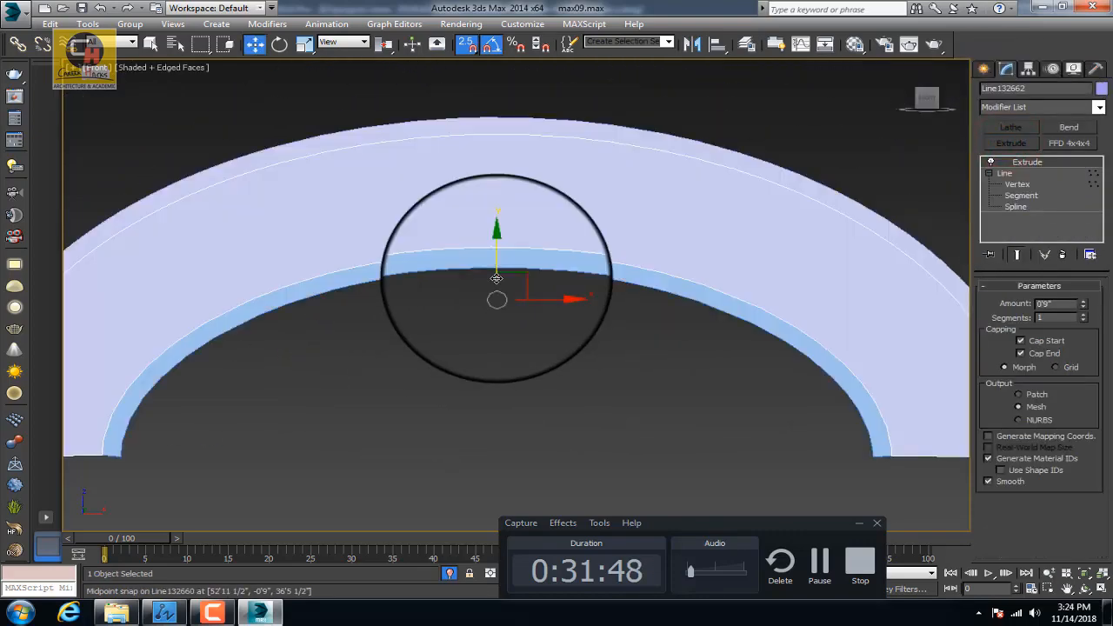
scroll(495, 279, down, 4)
alt+middle_drag(415, 305, 499, 316)
scroll(499, 316, up, 5)
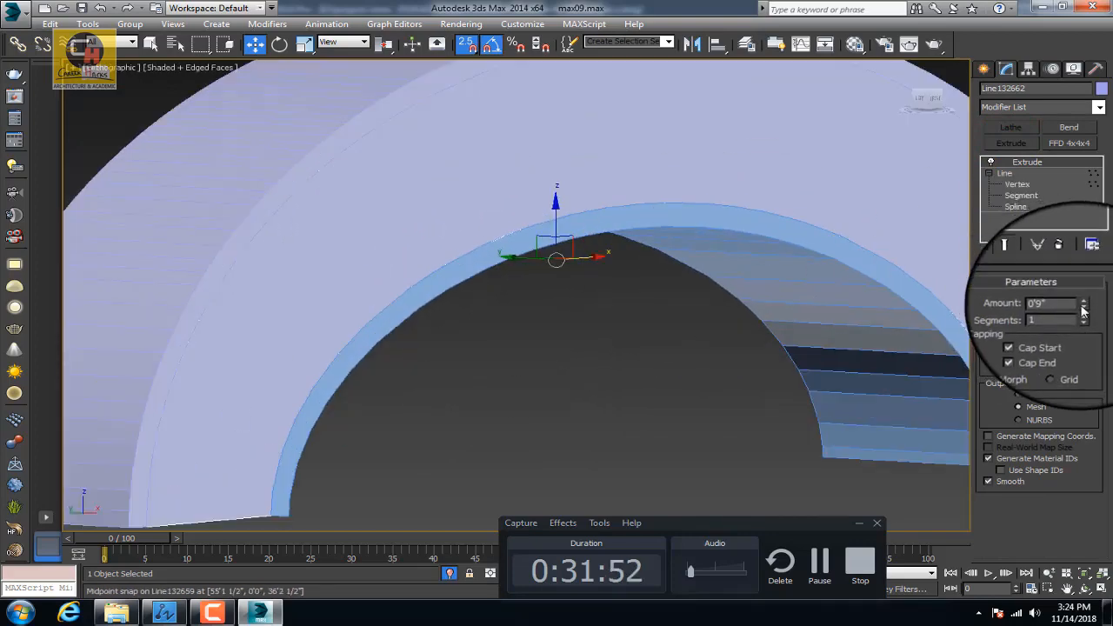
scroll(620, 261, down, 4)
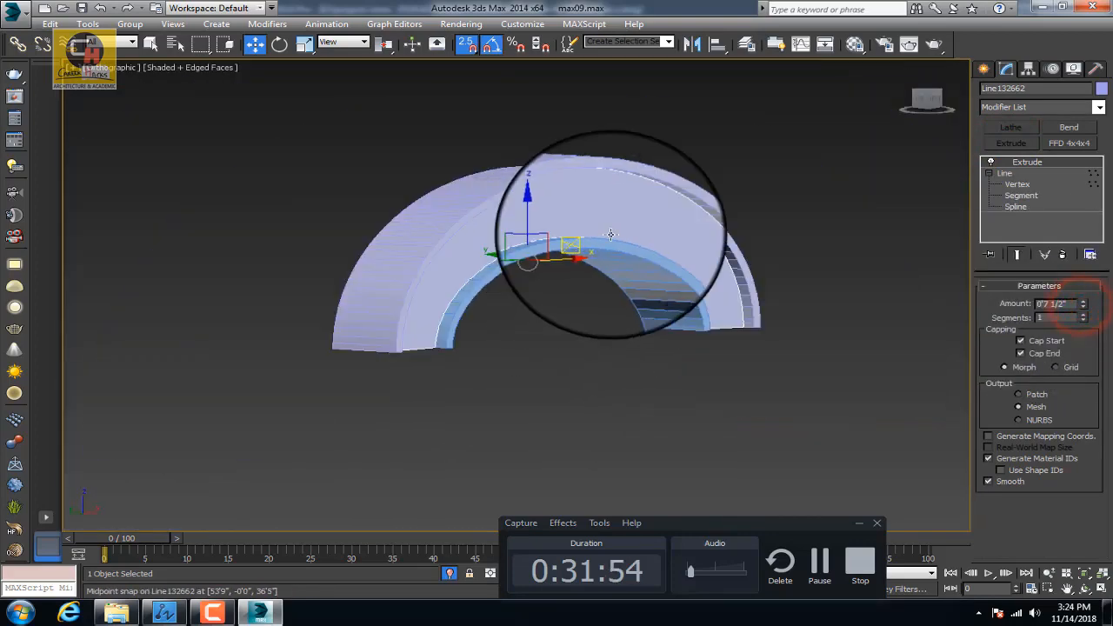
drag(740, 165, 452, 352)
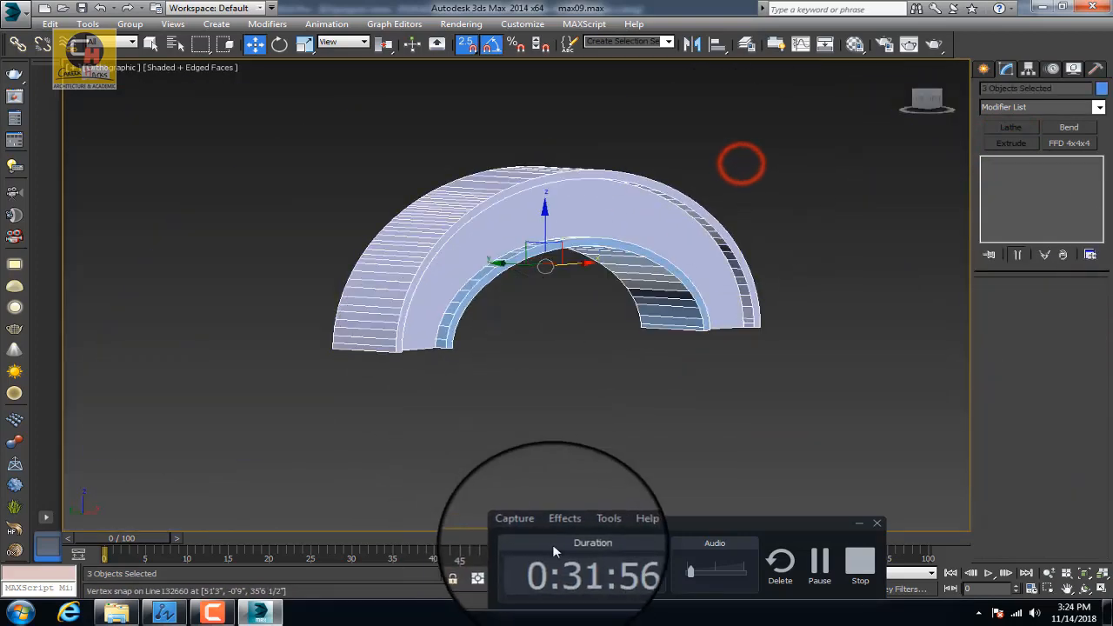
click(819, 560)
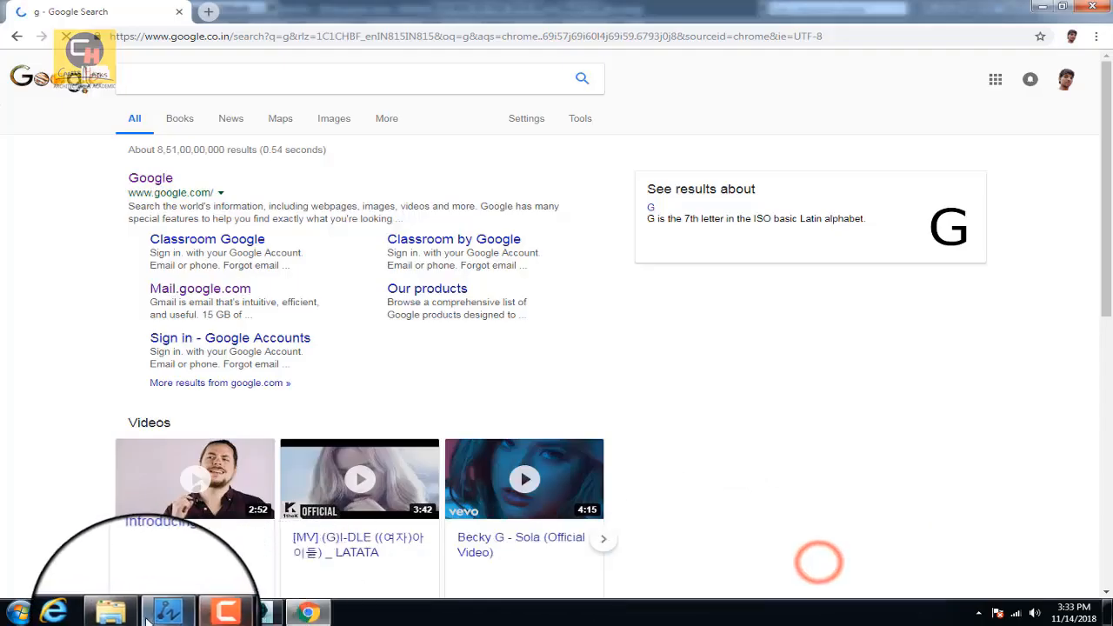
Switch to Chrome, search Google for "free 3d model download" and open the Archive3D result
click(215, 609)
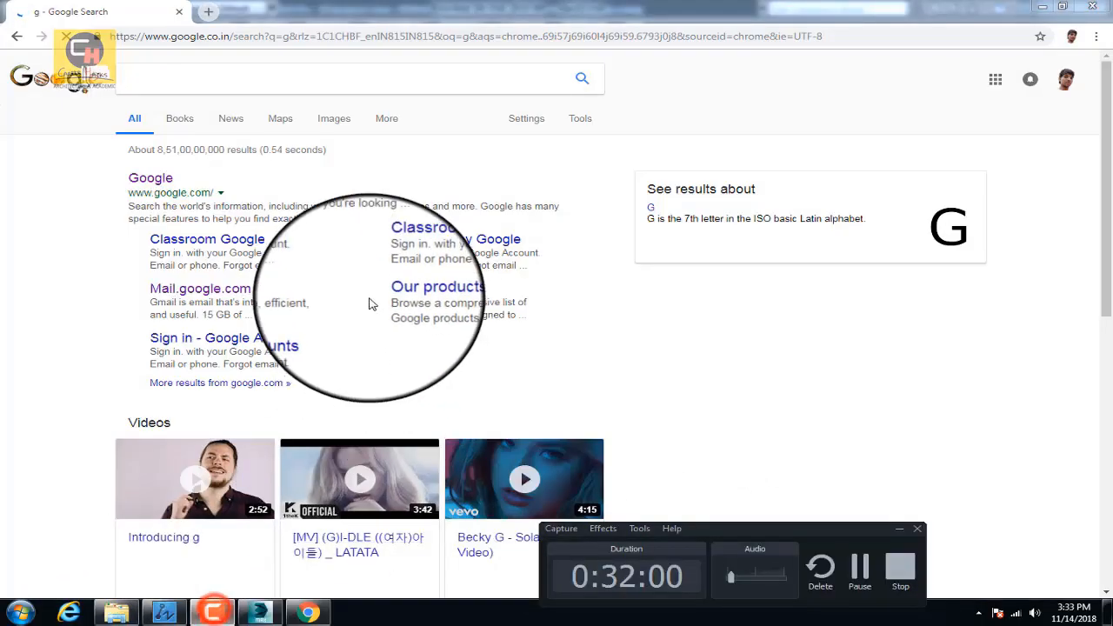
click(151, 83)
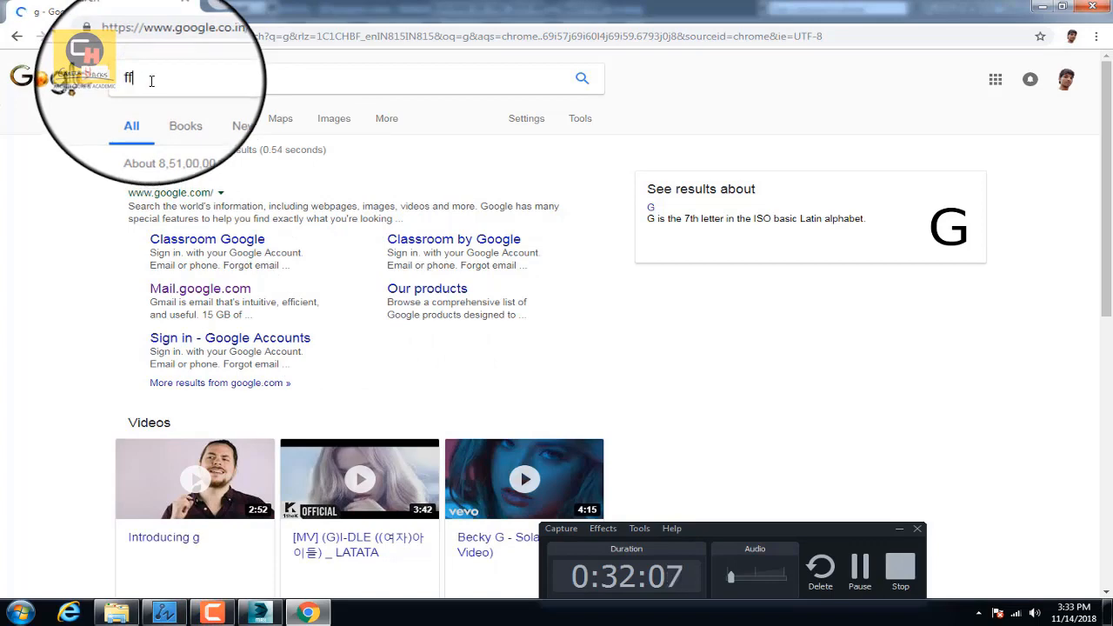
click(16, 35)
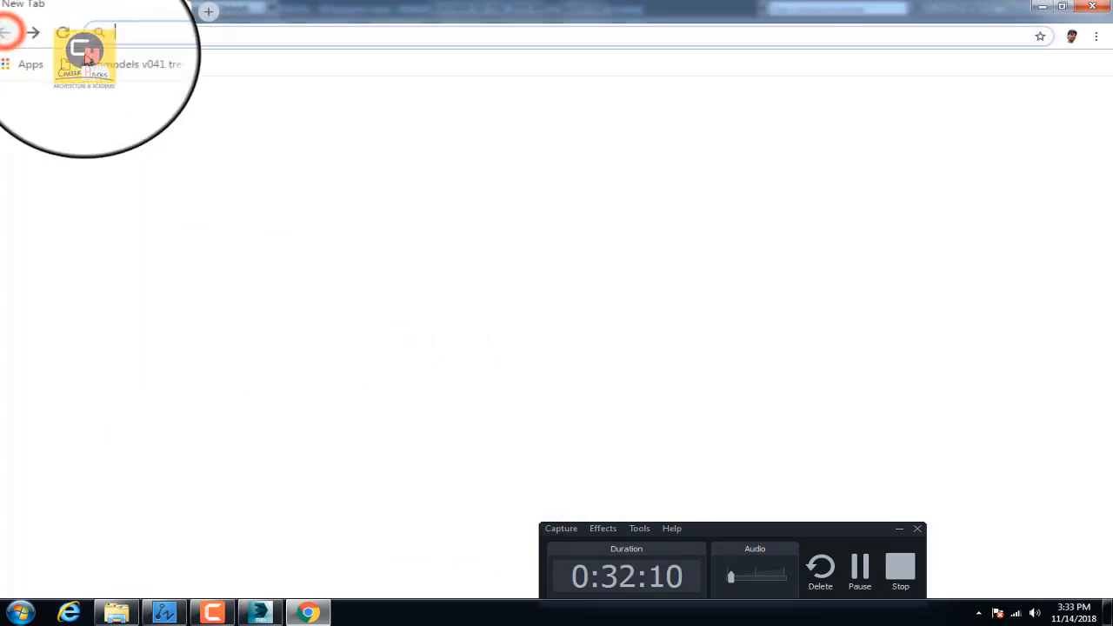
click(859, 570)
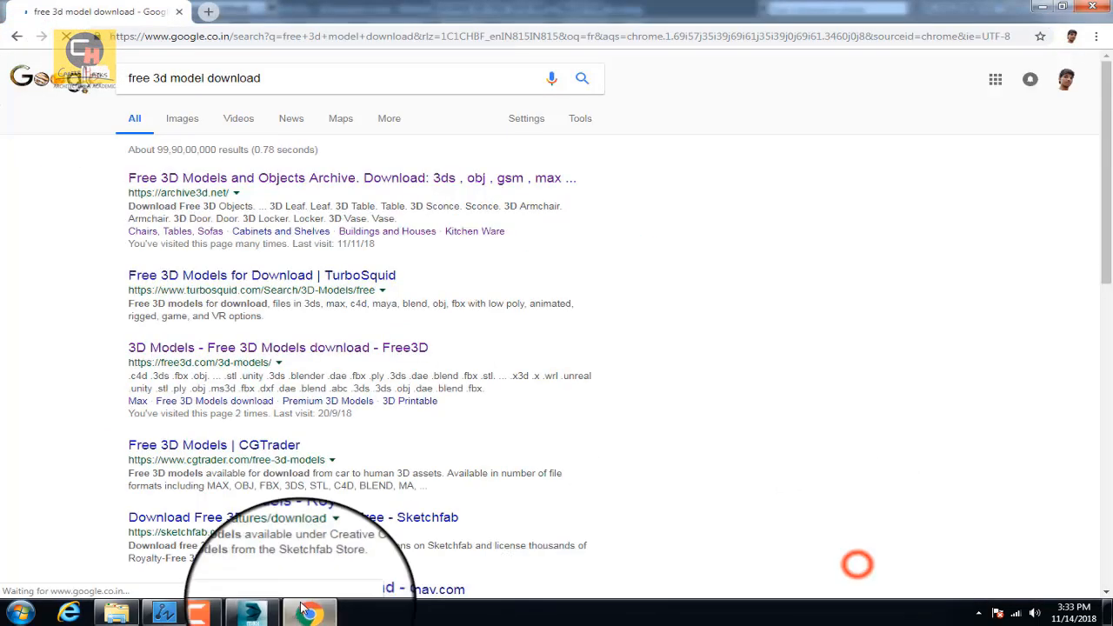
click(215, 613)
click(272, 180)
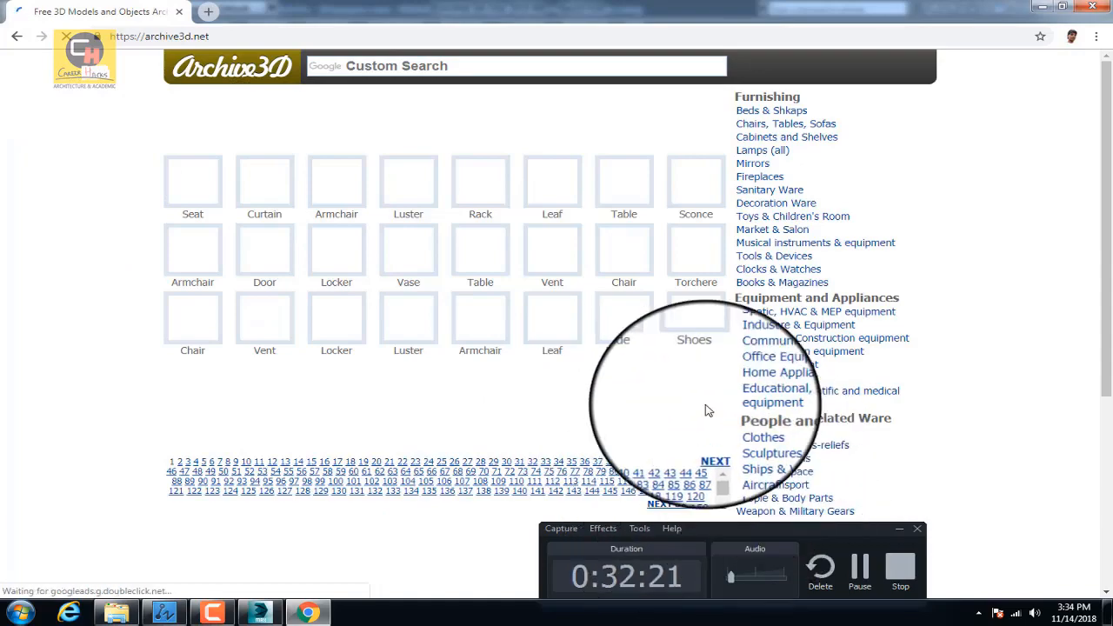
Open the Columns category under Structure on Archive3D and browse its models through to the second page
scroll(670, 383, down, 2)
scroll(670, 383, down, 1)
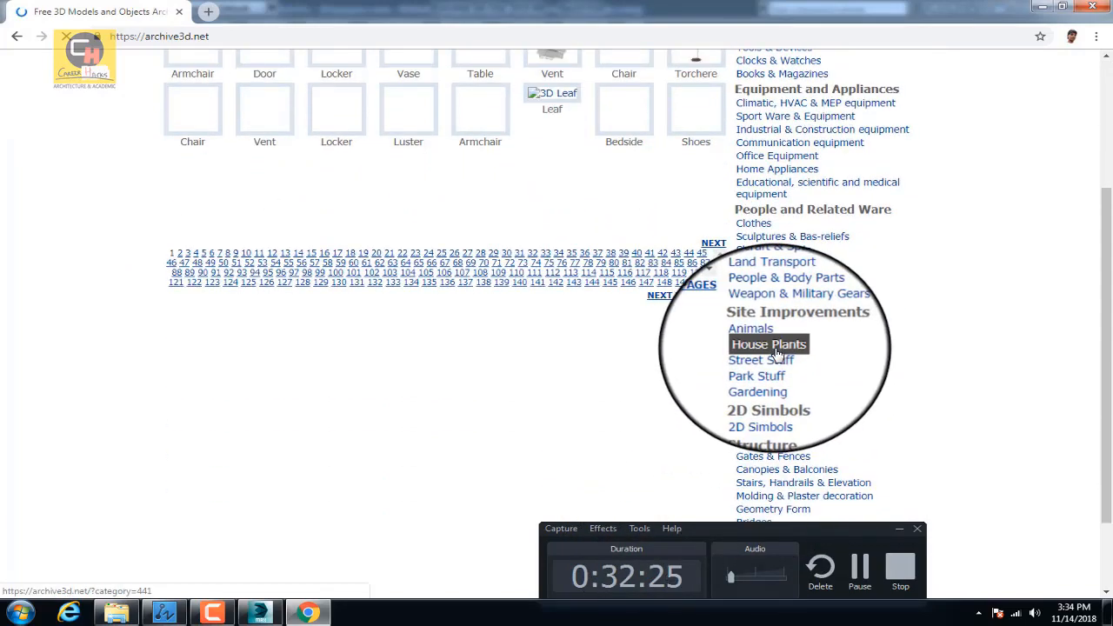
scroll(776, 353, down, 1)
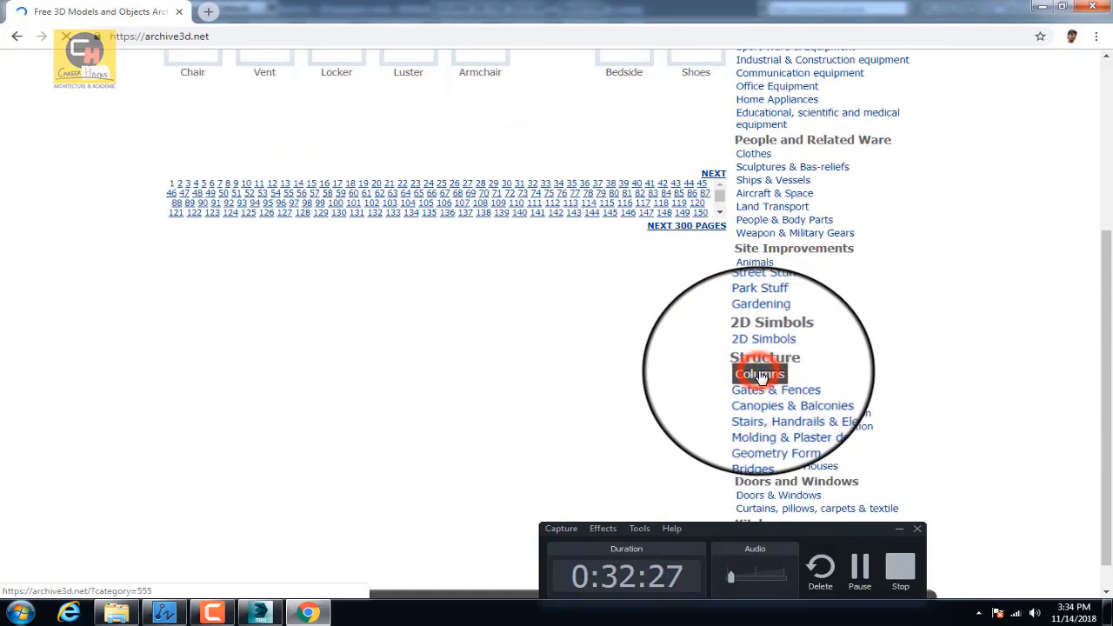
scroll(473, 276, up, 4)
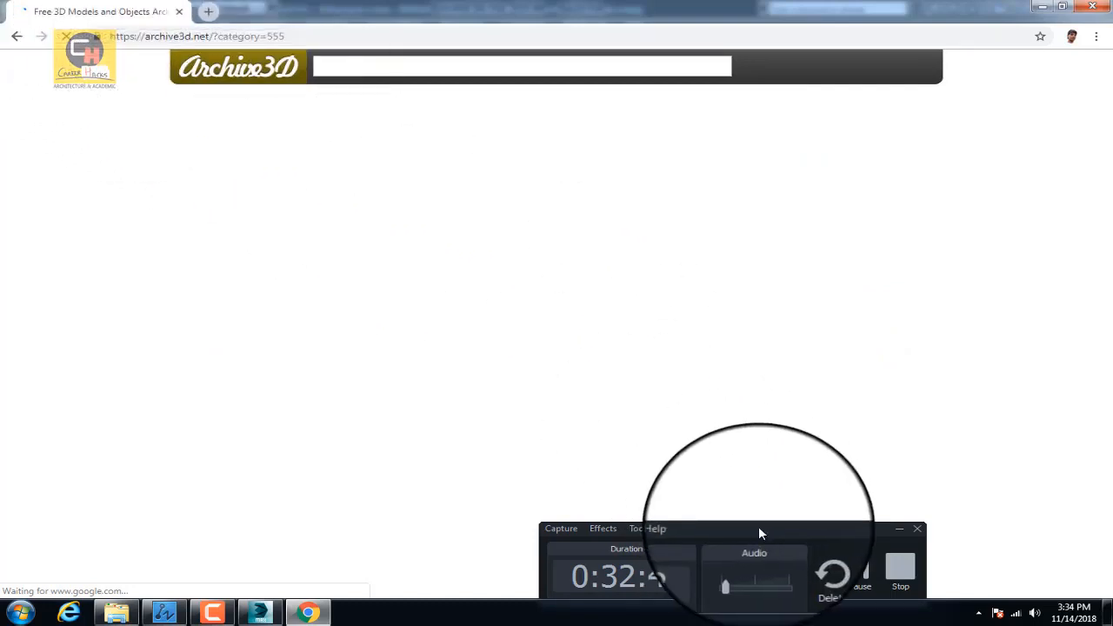
drag(760, 529, 962, 419)
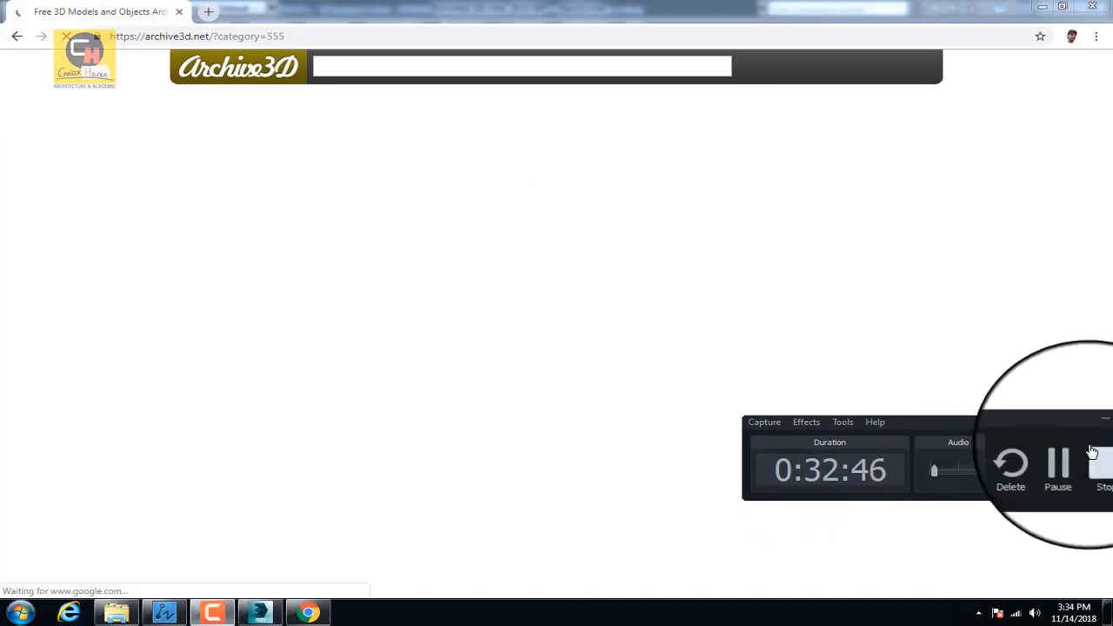
click(1066, 467)
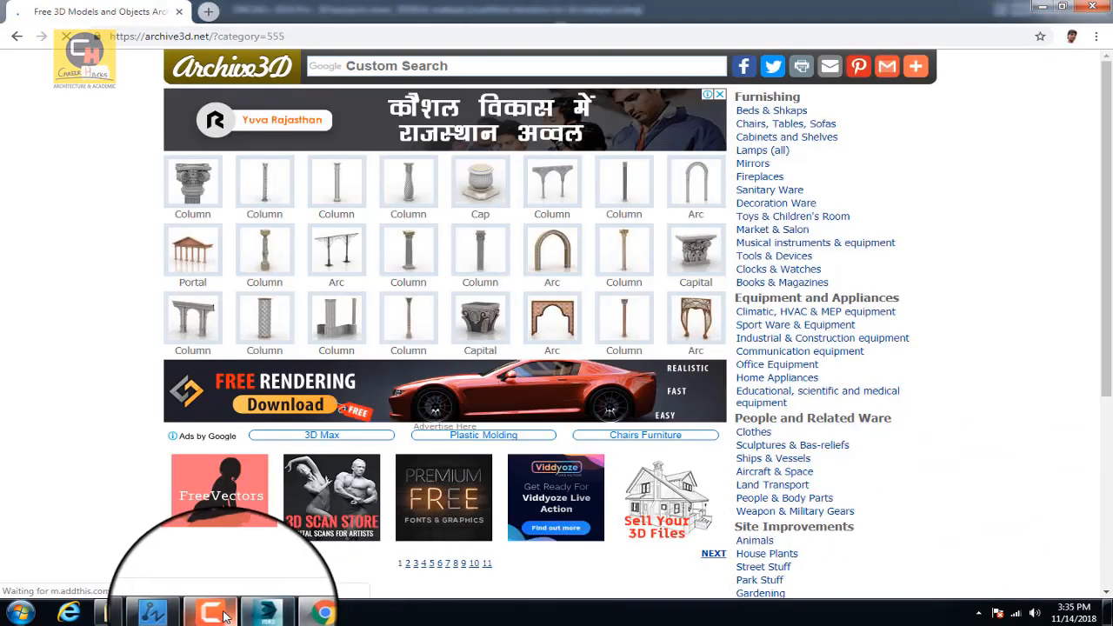
click(219, 612)
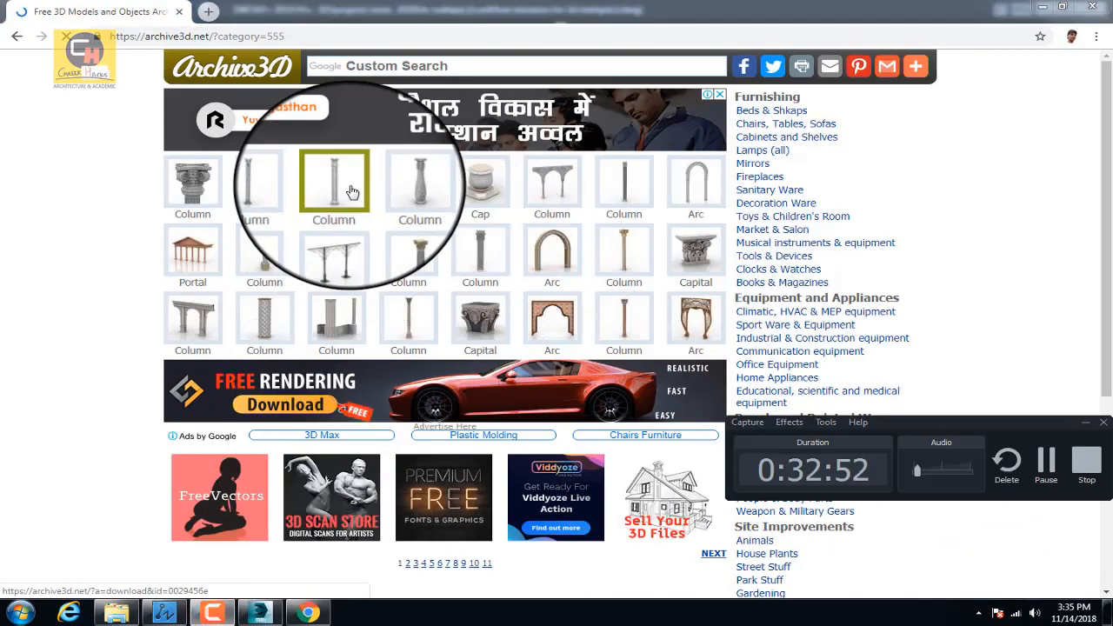
click(413, 253)
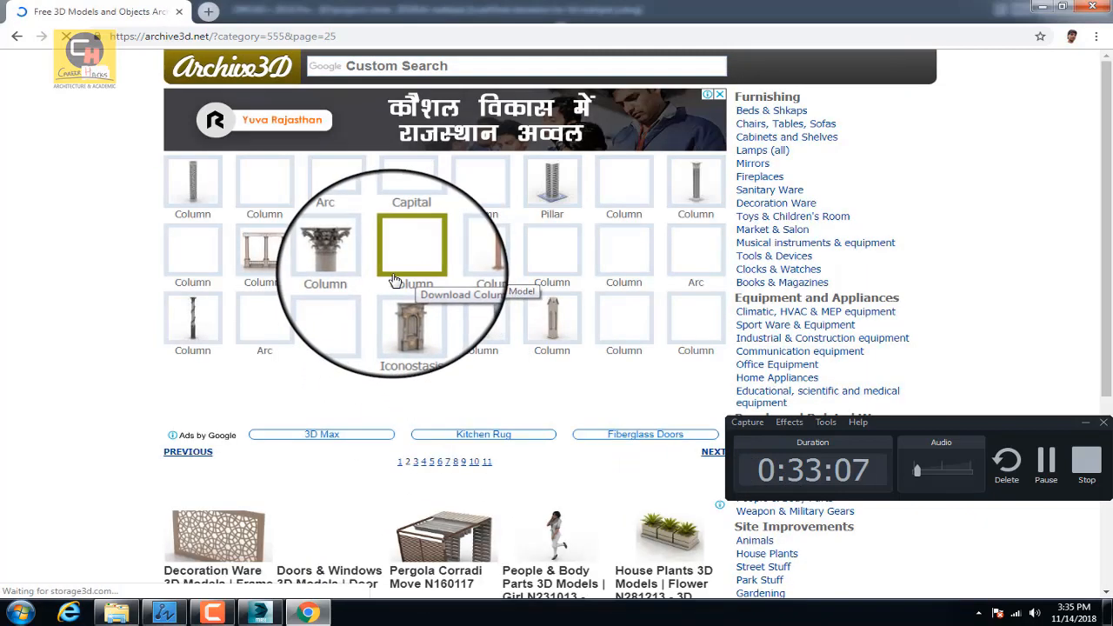
click(1046, 465)
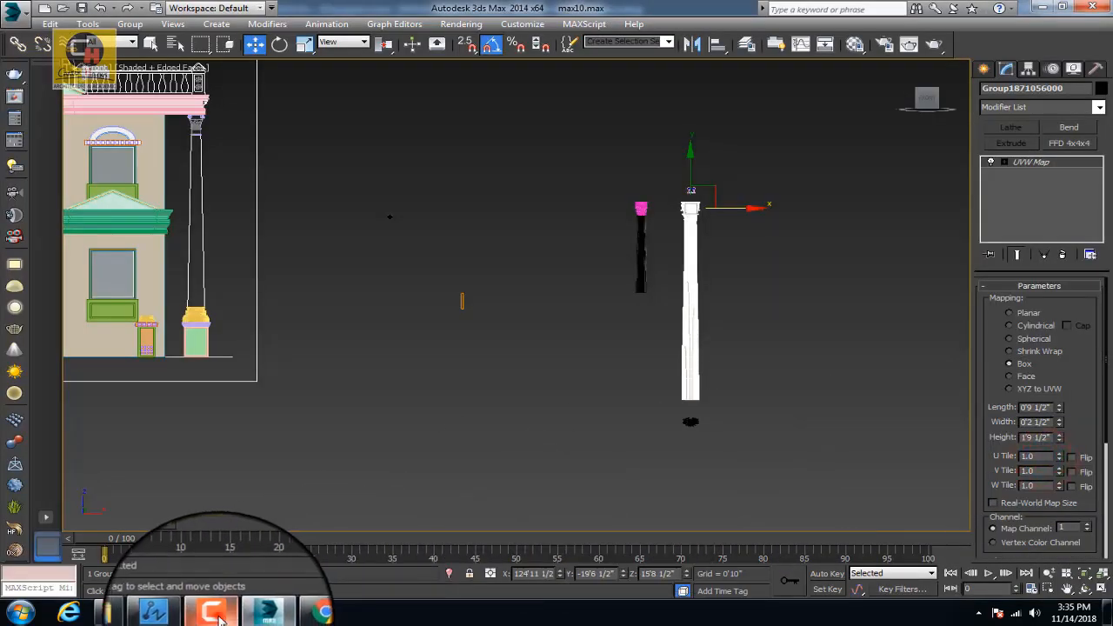
Switch back to 3ds Max and examine the imported columns and their capitals in shaded view without edges
click(219, 619)
click(812, 313)
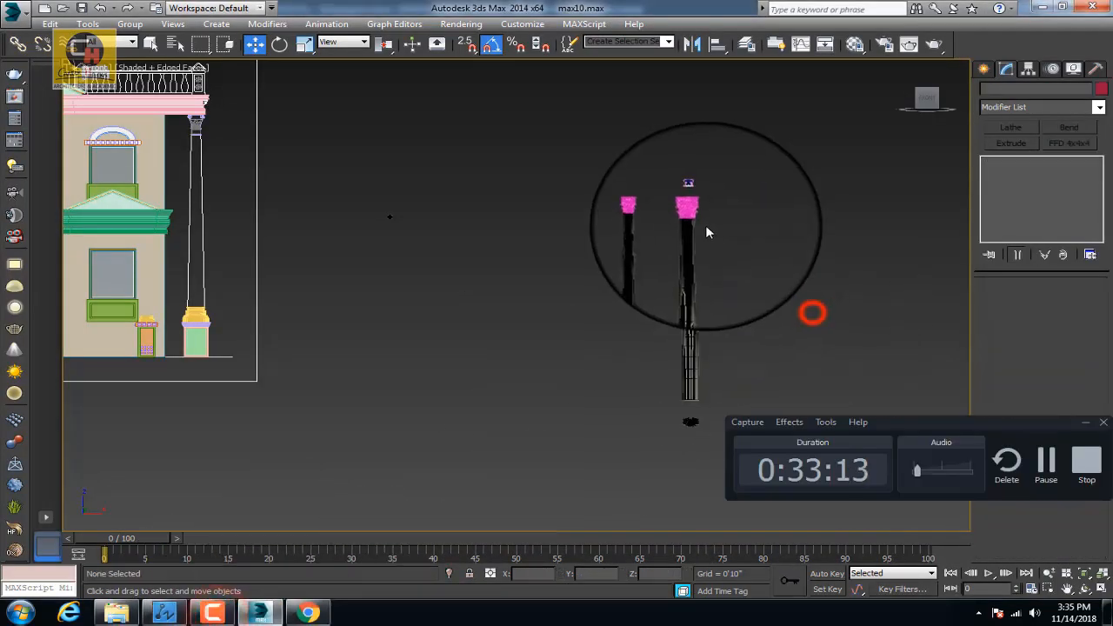
scroll(686, 198, up, 5)
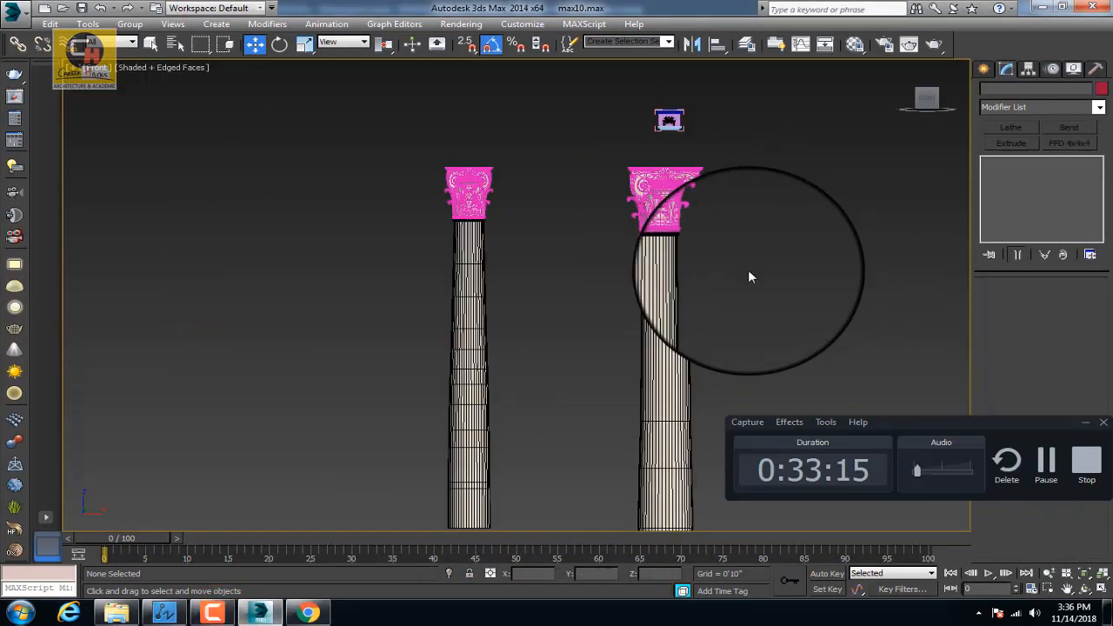
key(F4)
scroll(744, 269, up, 8)
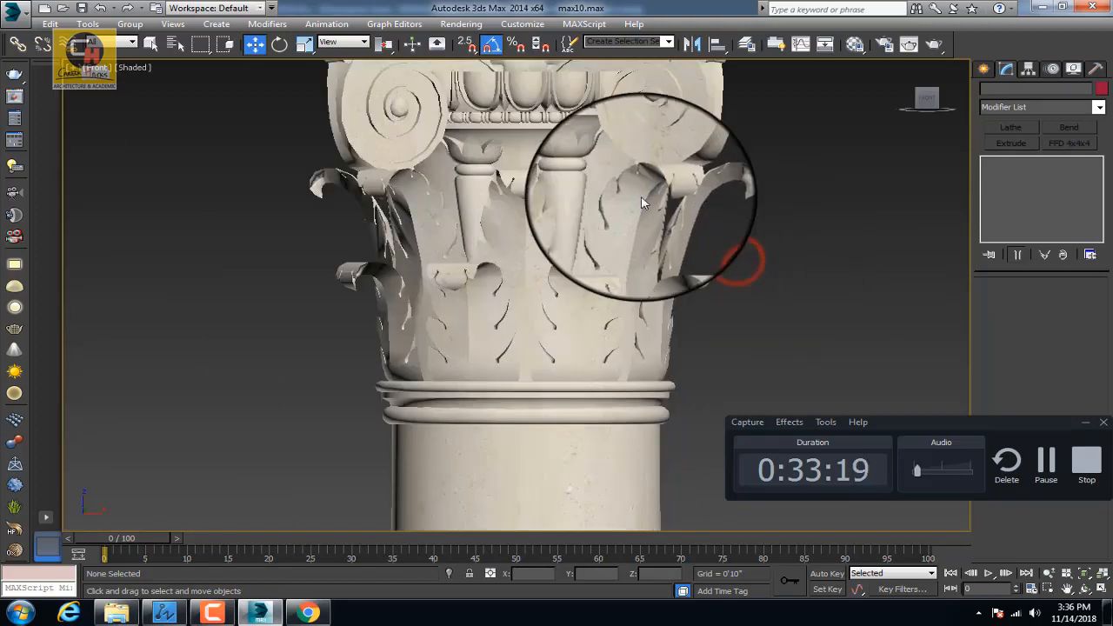
scroll(597, 193, down, 10)
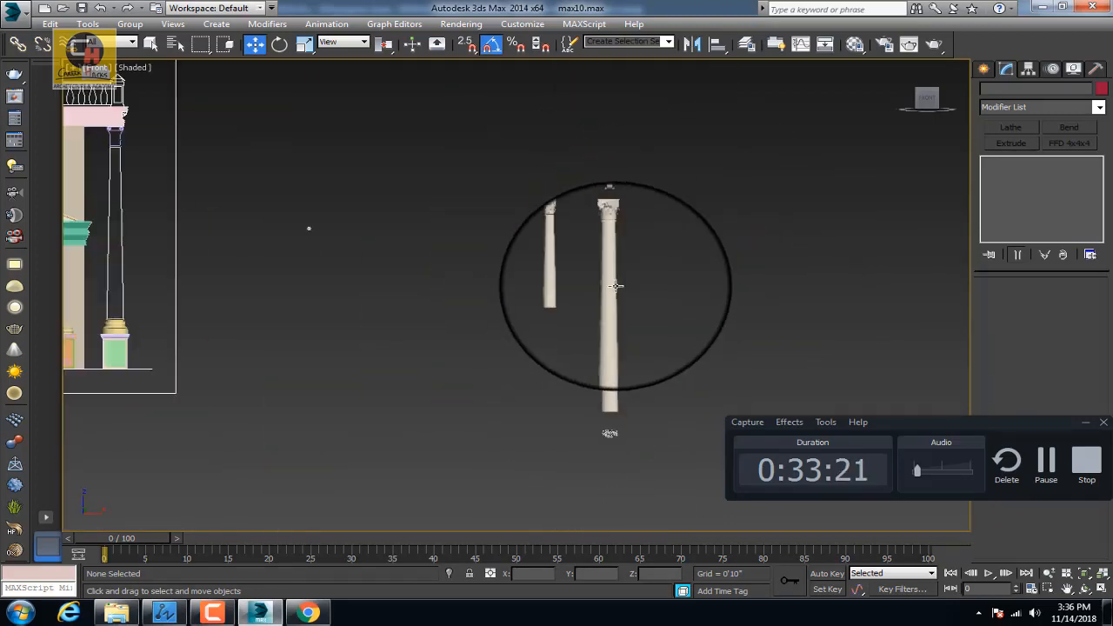
scroll(330, 213, down, 8)
Select the round floral ornament beside the facade and remove its UVW Map modifier
scroll(611, 240, up, 6)
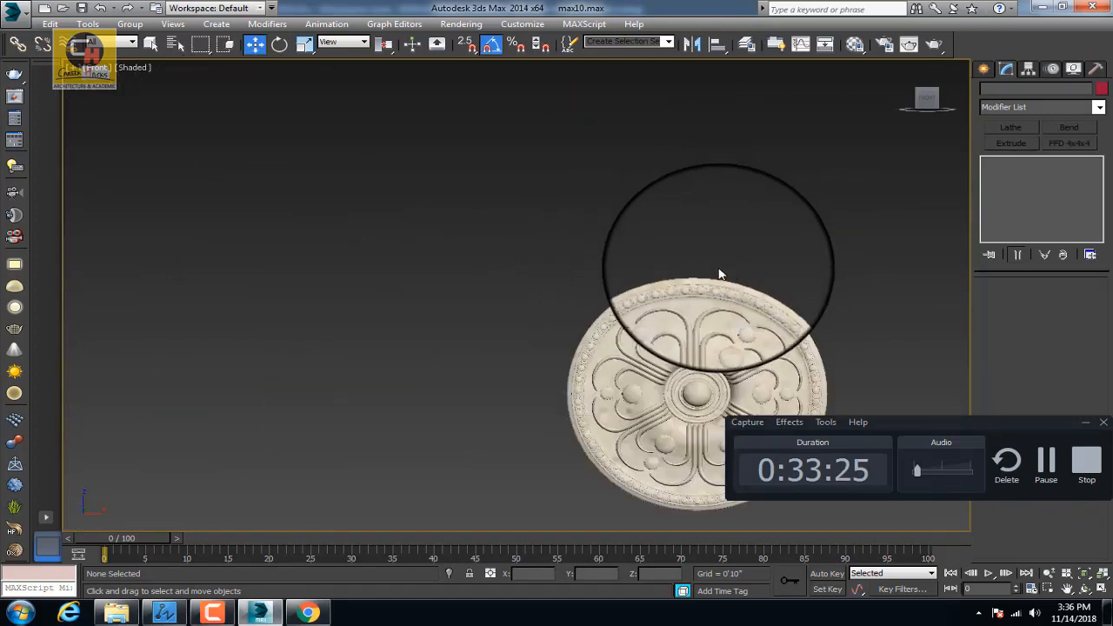
click(683, 322)
scroll(634, 253, down, 6)
scroll(590, 252, down, 5)
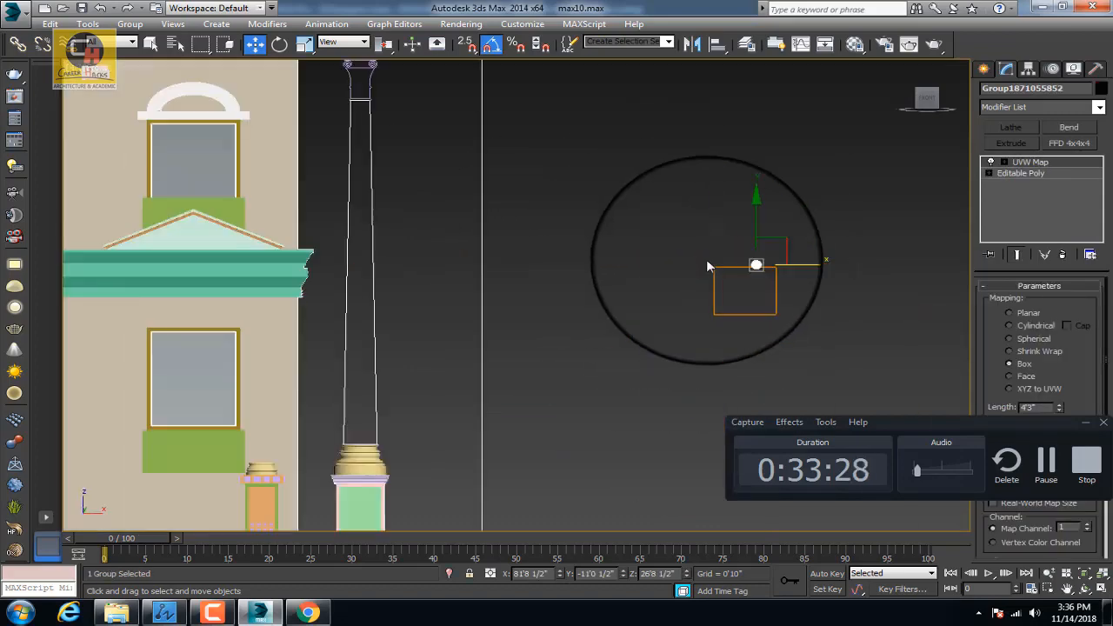
click(1064, 256)
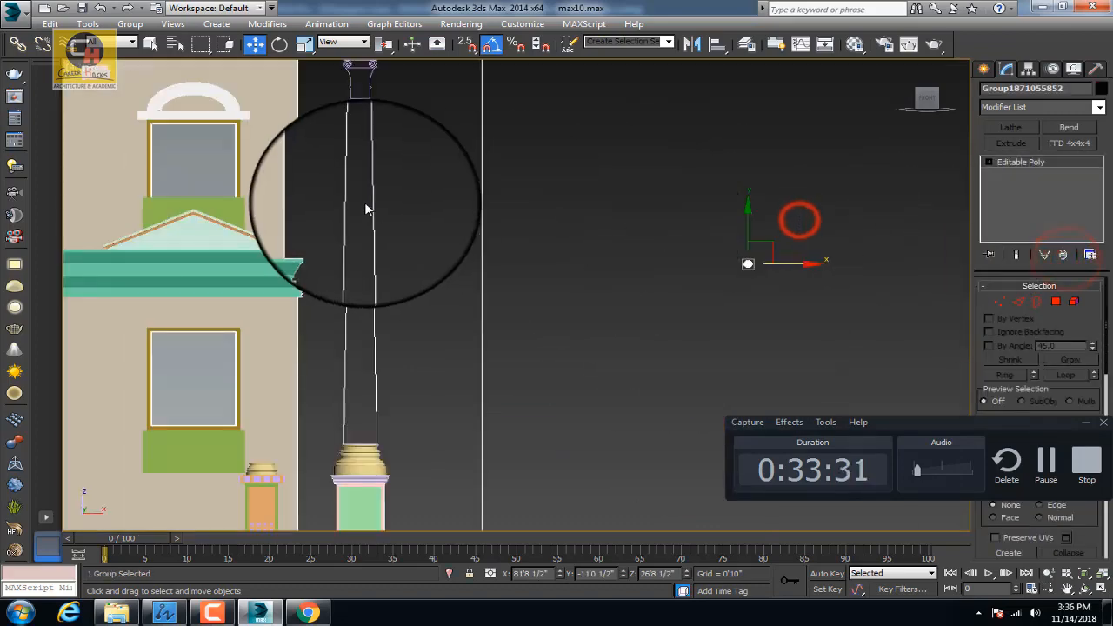
Move the round floral ornament in wireframe view onto the facade, up to the flower arch above the upper window
scroll(360, 124, up, 6)
scroll(408, 165, down, 6)
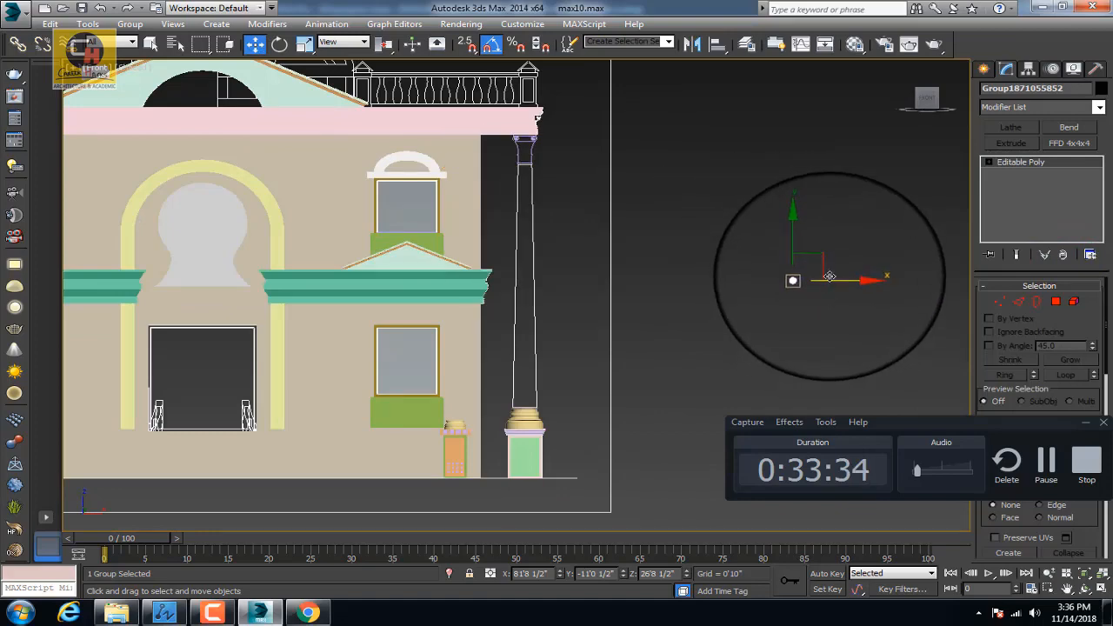
key(F3)
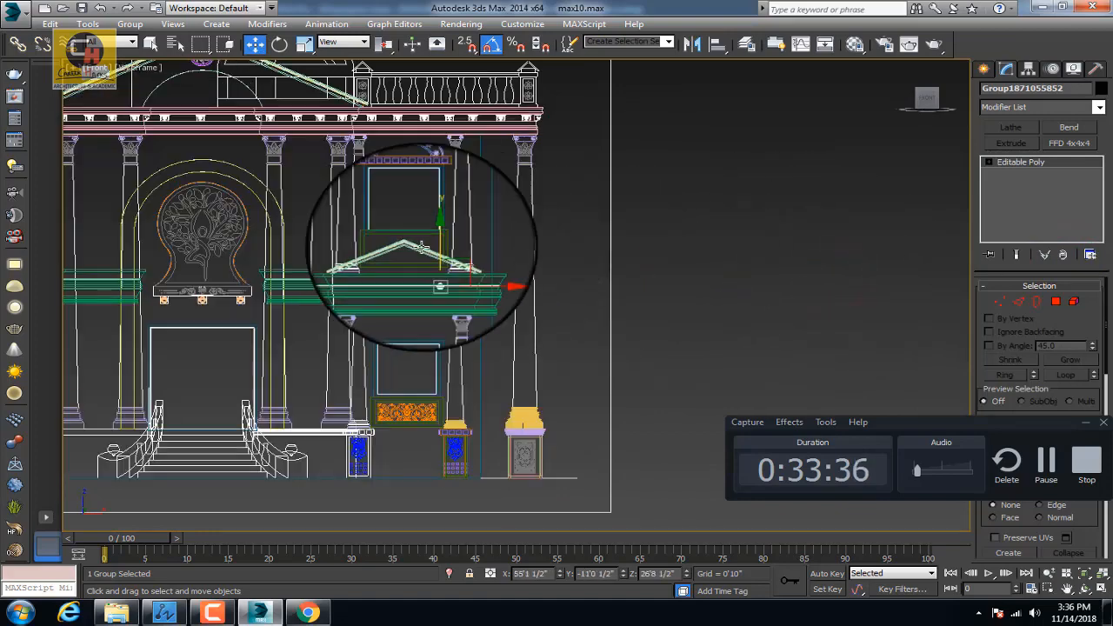
middle_drag(439, 252, 485, 378)
drag(497, 394, 497, 230)
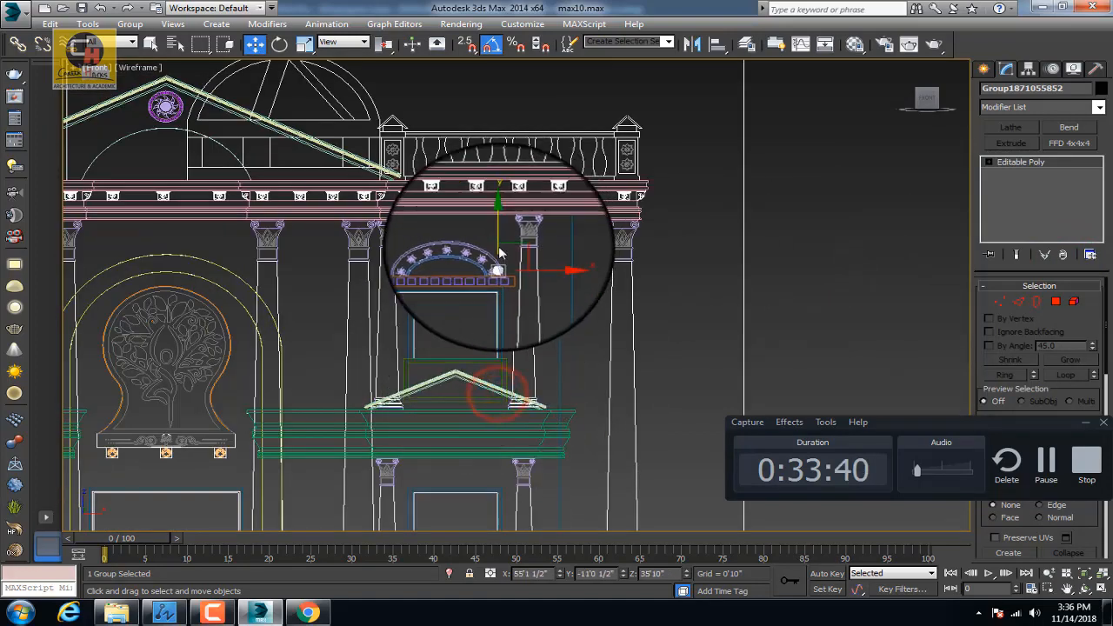
Place two instance copies of the round floral ornament over the next two flowers of the arch
scroll(513, 342, up, 5)
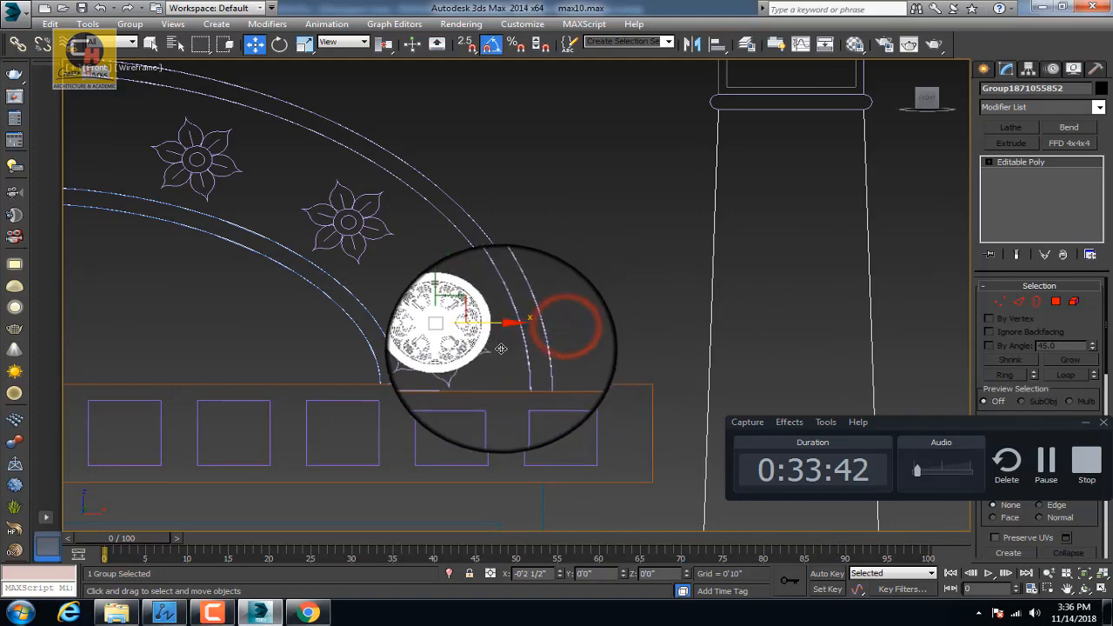
middle_drag(436, 300, 569, 373)
shift+drag(582, 355, 539, 217)
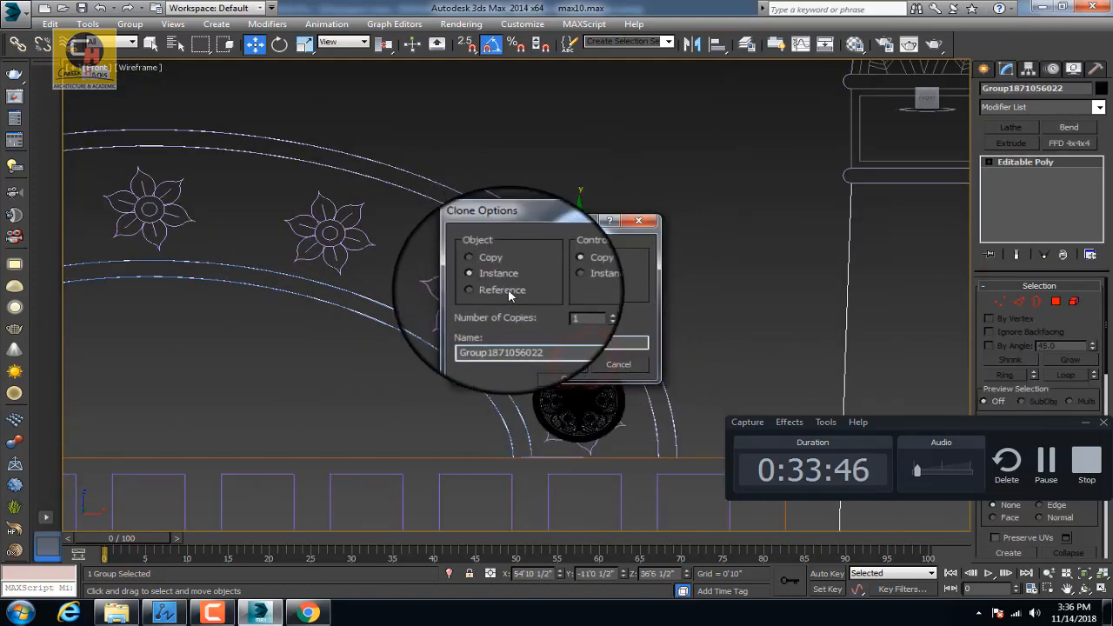
click(564, 366)
drag(603, 258, 509, 261)
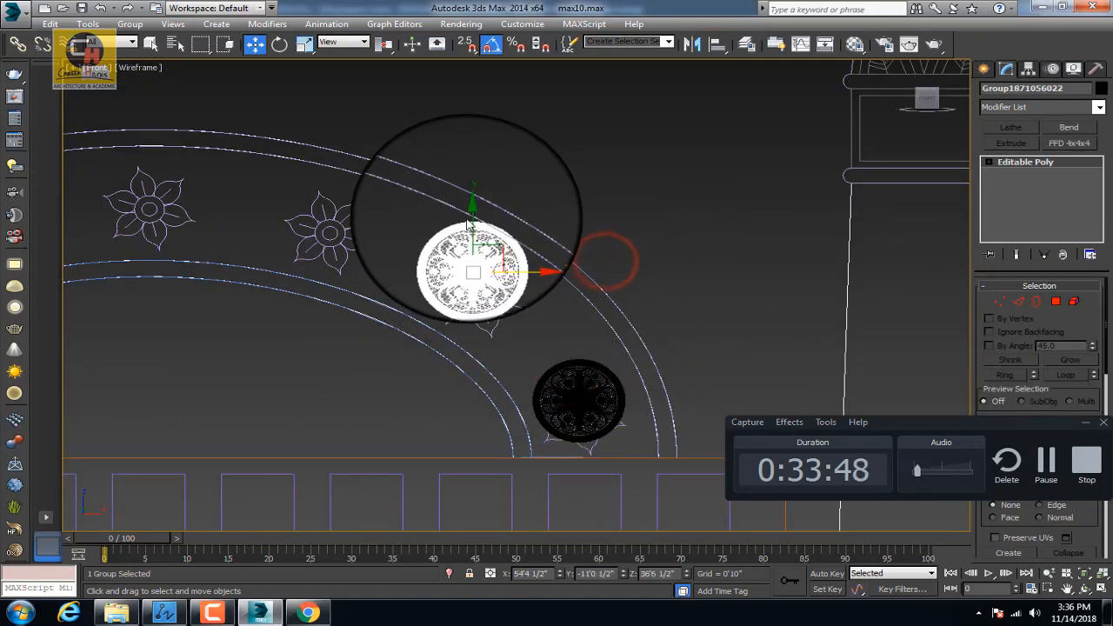
shift+drag(535, 296, 390, 296)
click(546, 369)
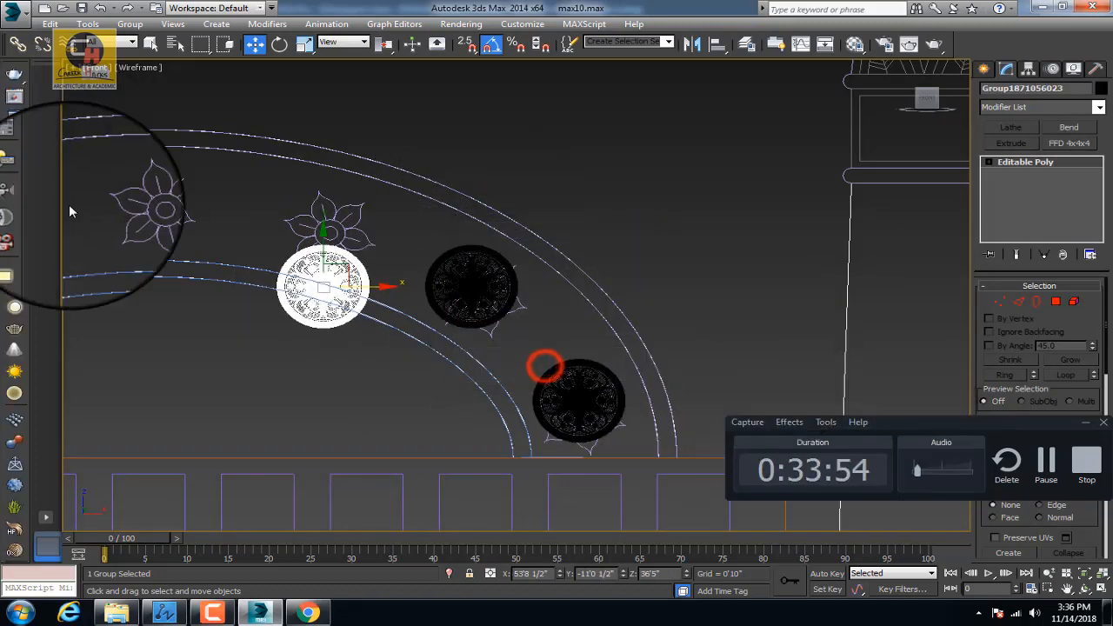
drag(319, 253, 340, 214)
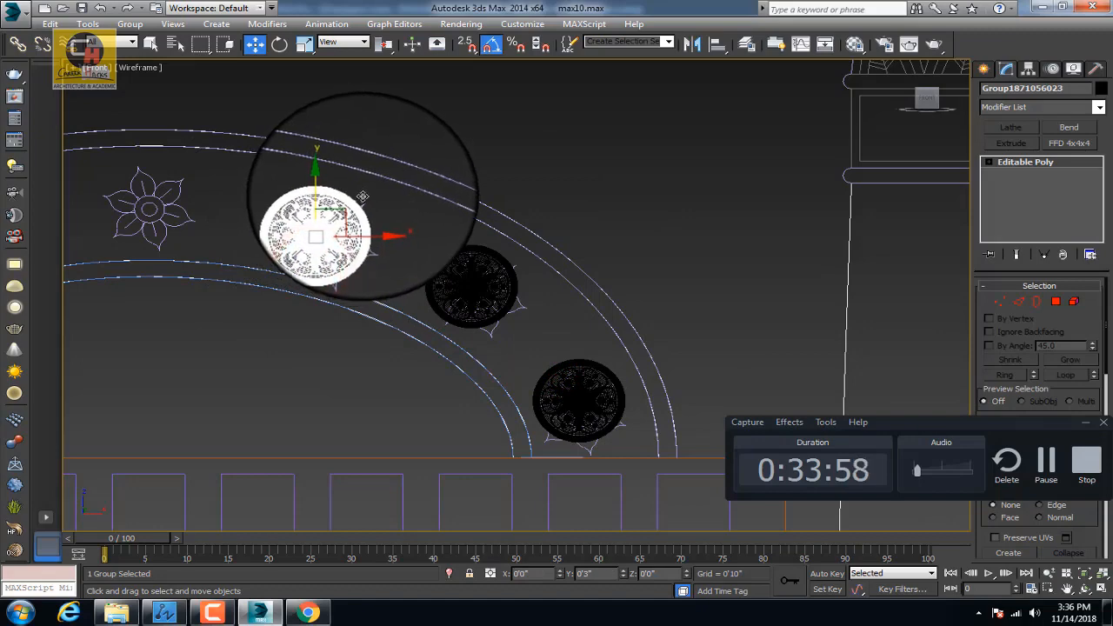
Select the tall imported column beside the facade and remove its UVW Map modifier
scroll(369, 194, down, 8)
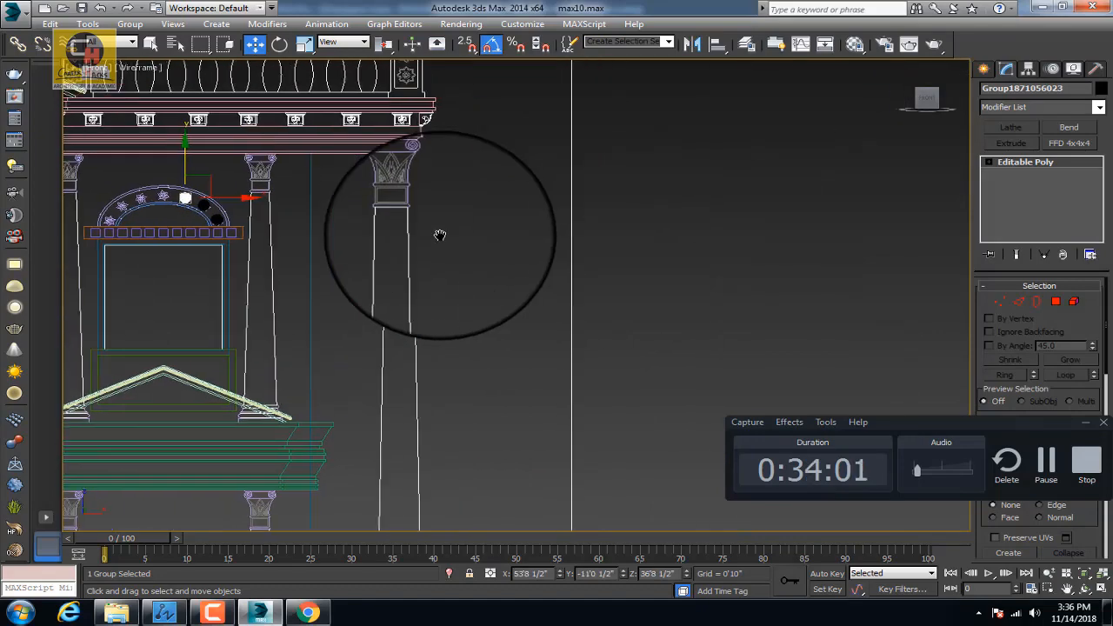
scroll(429, 219, down, 2)
scroll(702, 261, up, 5)
click(573, 310)
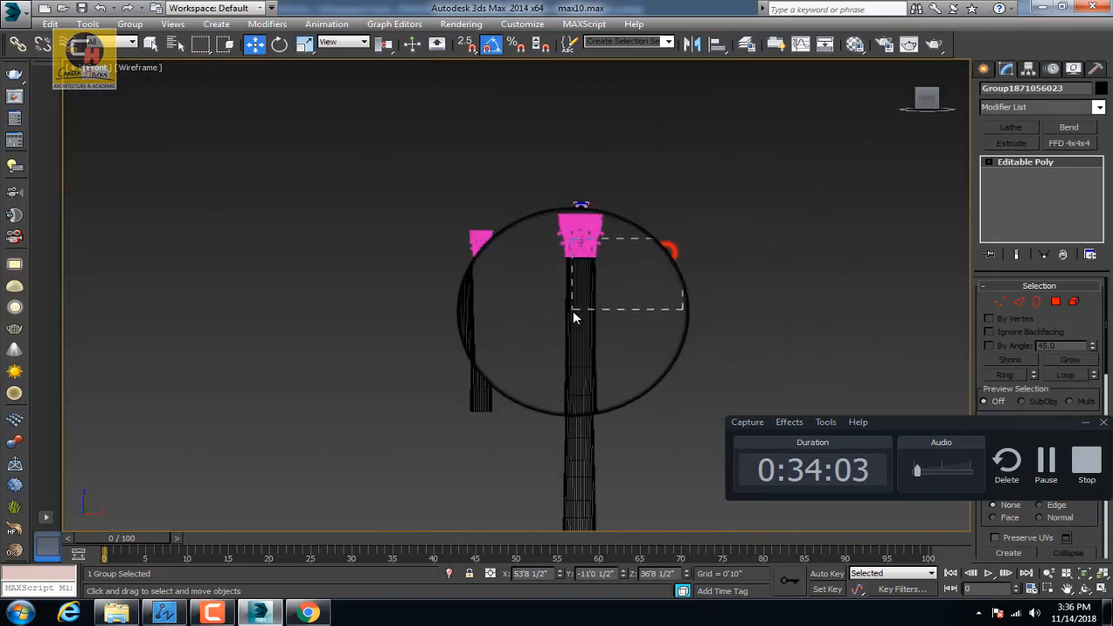
middle_drag(574, 309, 616, 252)
scroll(616, 251, down, 4)
drag(661, 230, 445, 229)
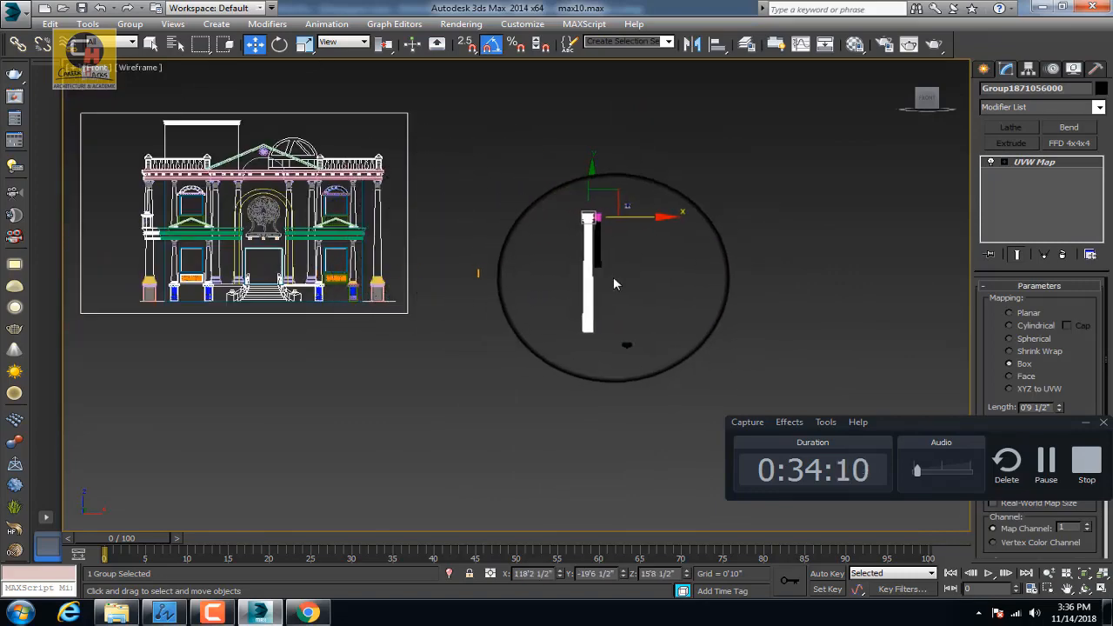
scroll(516, 273, up, 4)
drag(573, 224, 417, 330)
scroll(596, 276, down, 3)
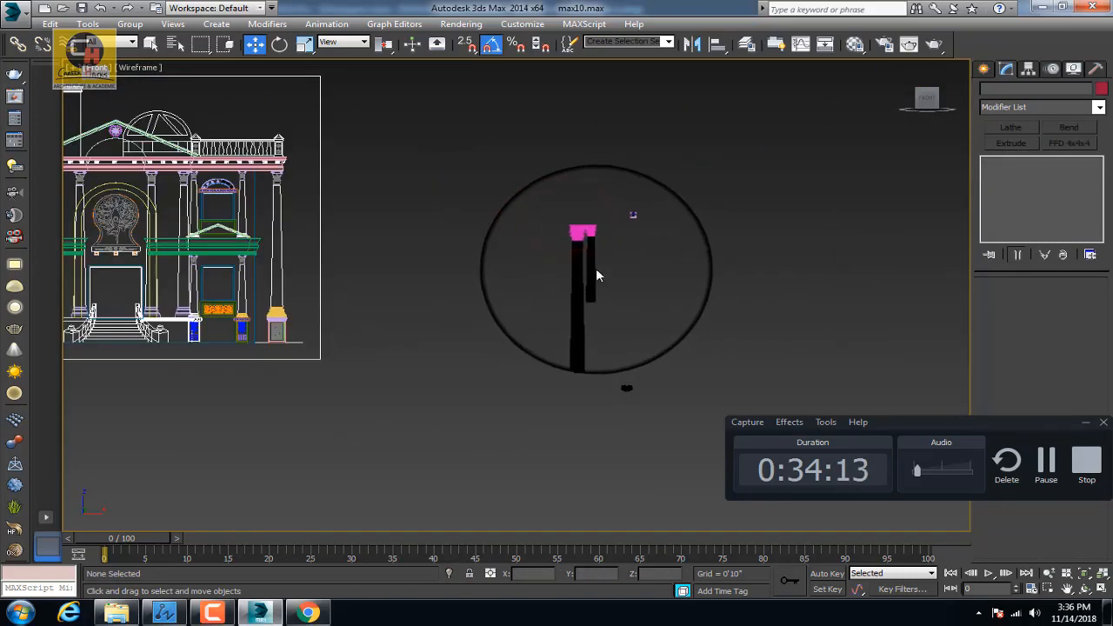
click(580, 269)
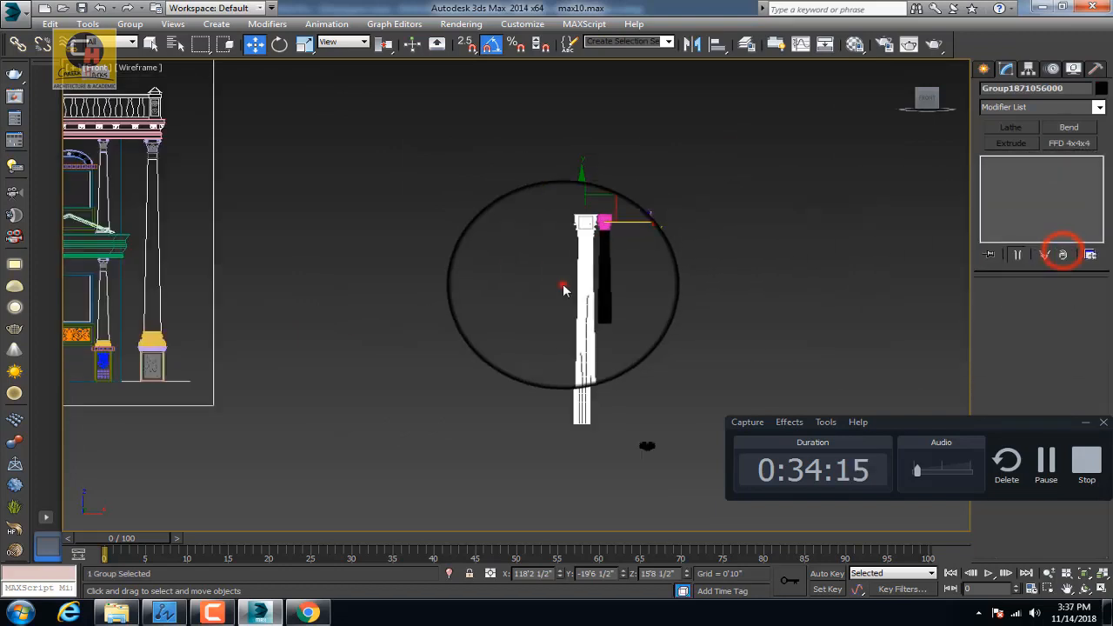
Move the tall imported column in front view onto the outermost column of the facade
click(561, 288)
scroll(578, 253, up, 2)
drag(618, 258, 619, 259)
scroll(639, 261, down, 3)
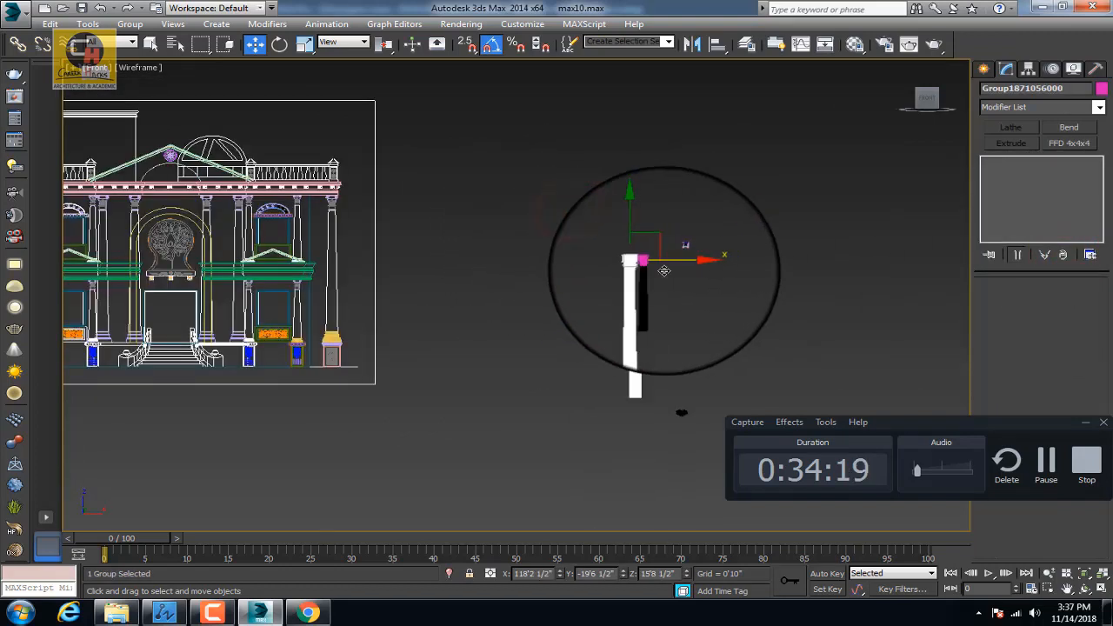
scroll(324, 241, up, 3)
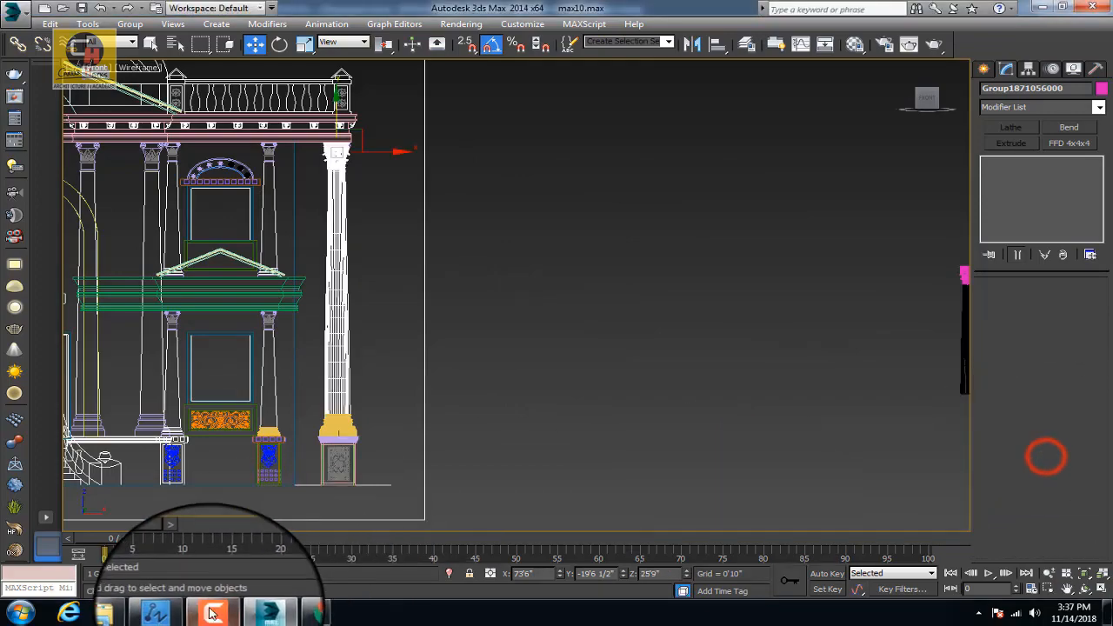
Nudge the column so its capital meets the underside of the entablature and its shaft centres on the base
scroll(336, 139, up, 10)
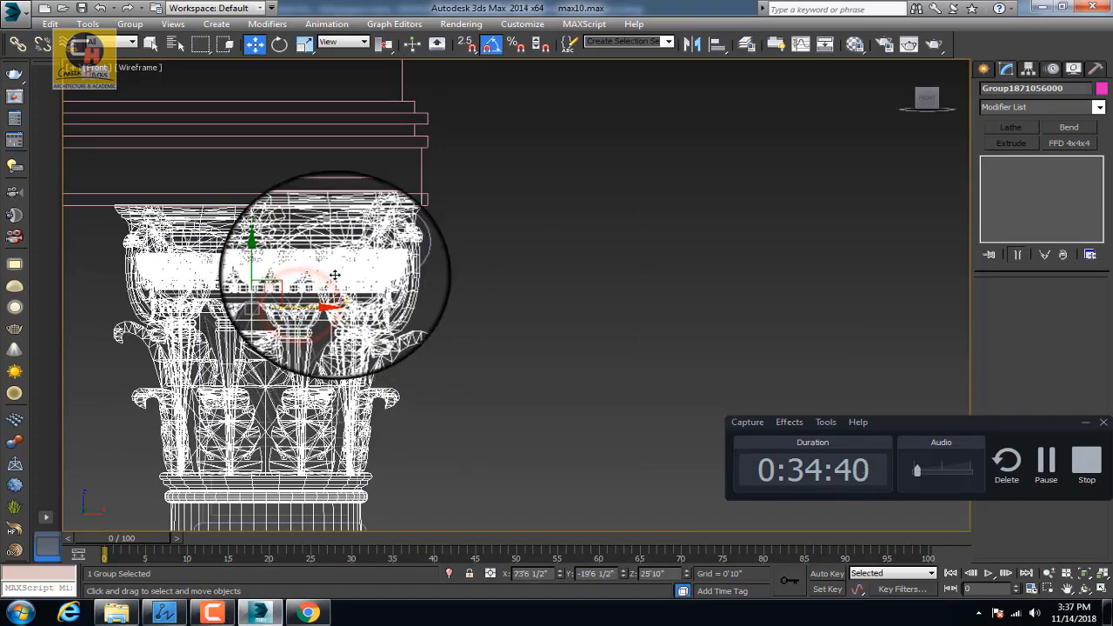
scroll(335, 278, down, 8)
scroll(329, 431, up, 10)
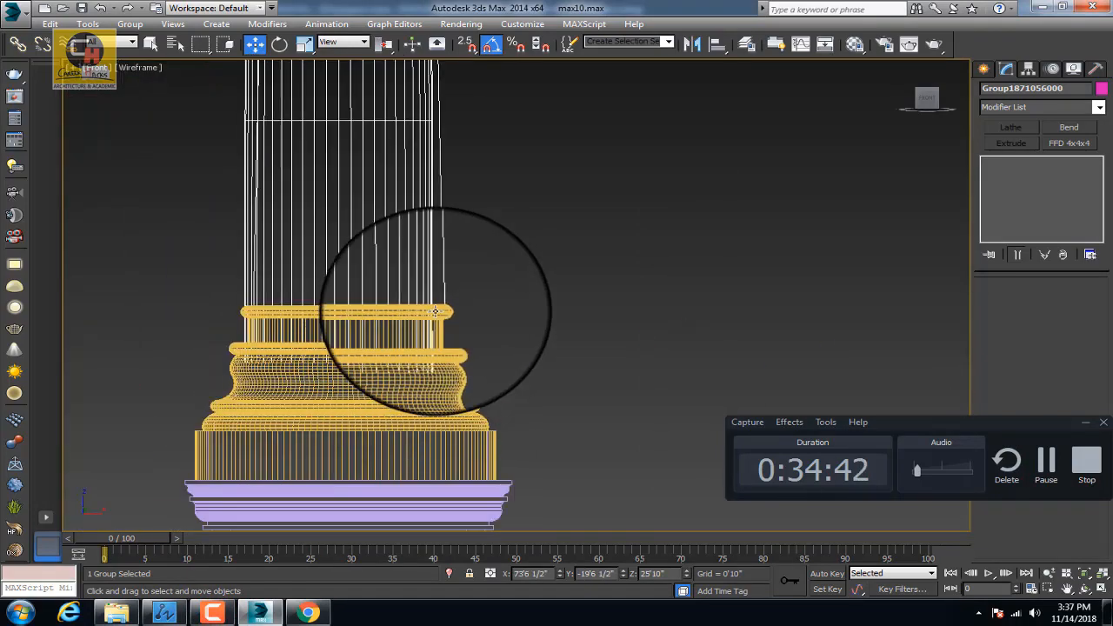
scroll(389, 408, down, 4)
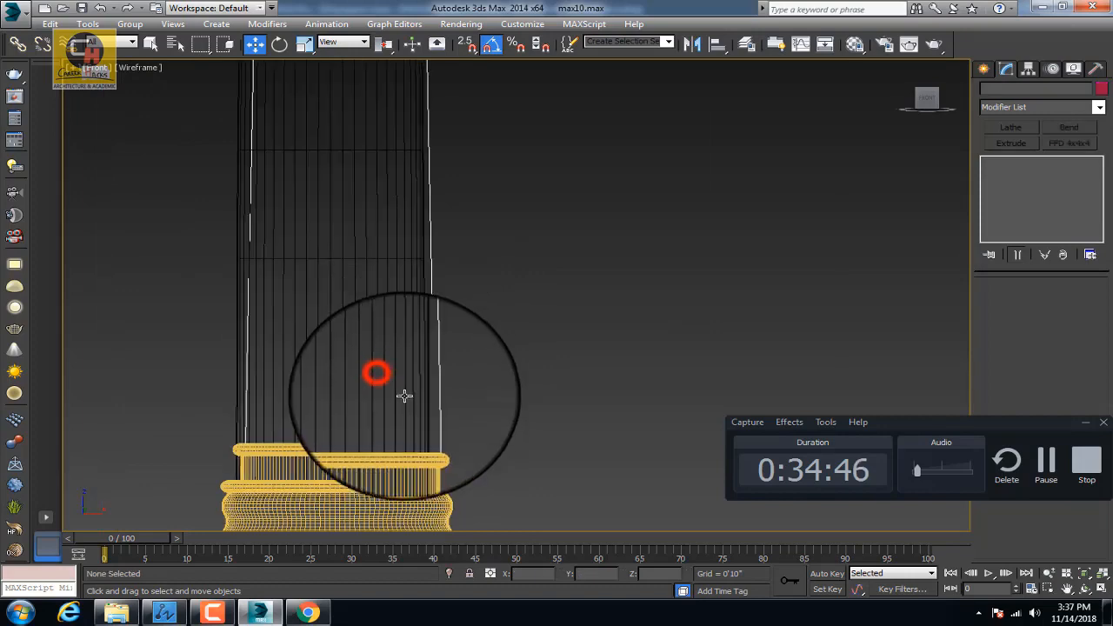
scroll(396, 348, down, 3)
scroll(391, 369, up, 6)
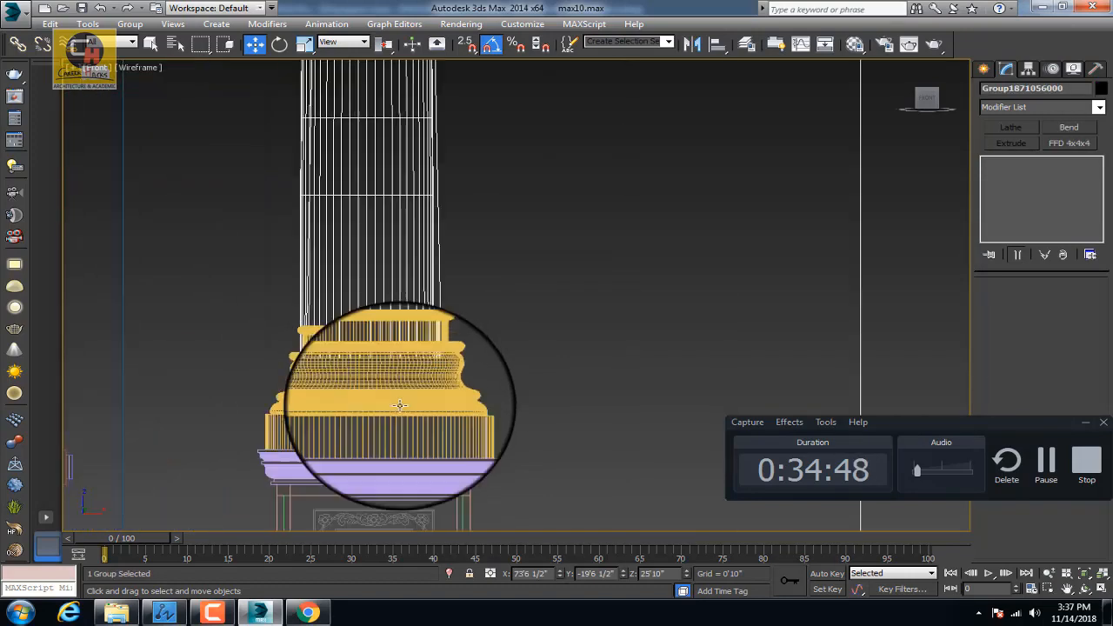
scroll(350, 310, down, 2)
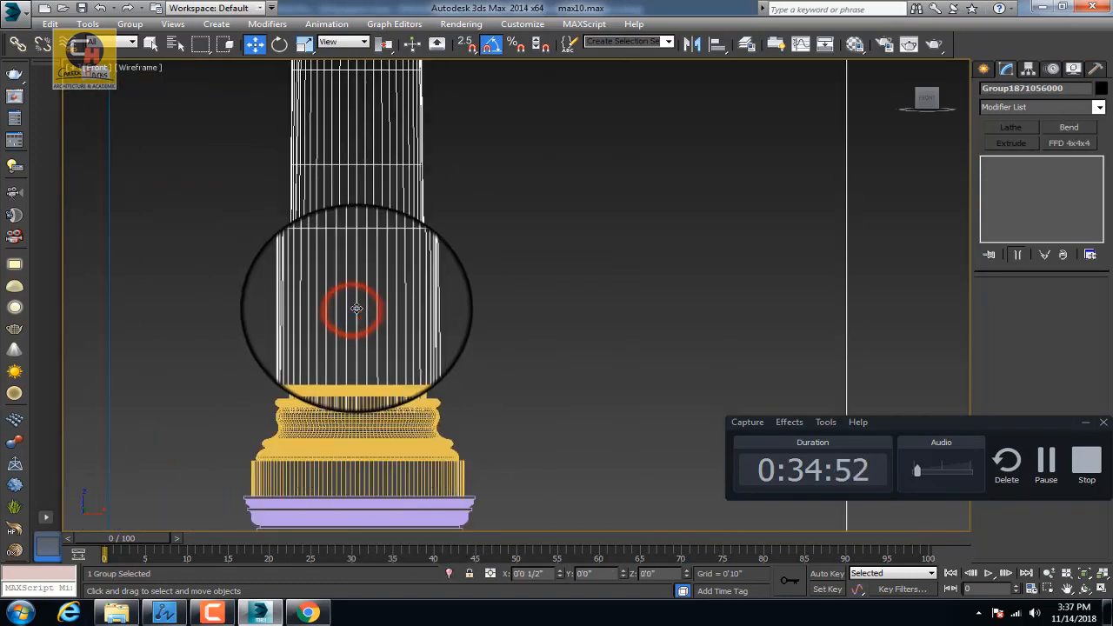
Move the column in top view to the centre of its round base on the pedestal
scroll(359, 318, down, 3)
key(t)
scroll(362, 322, down, 3)
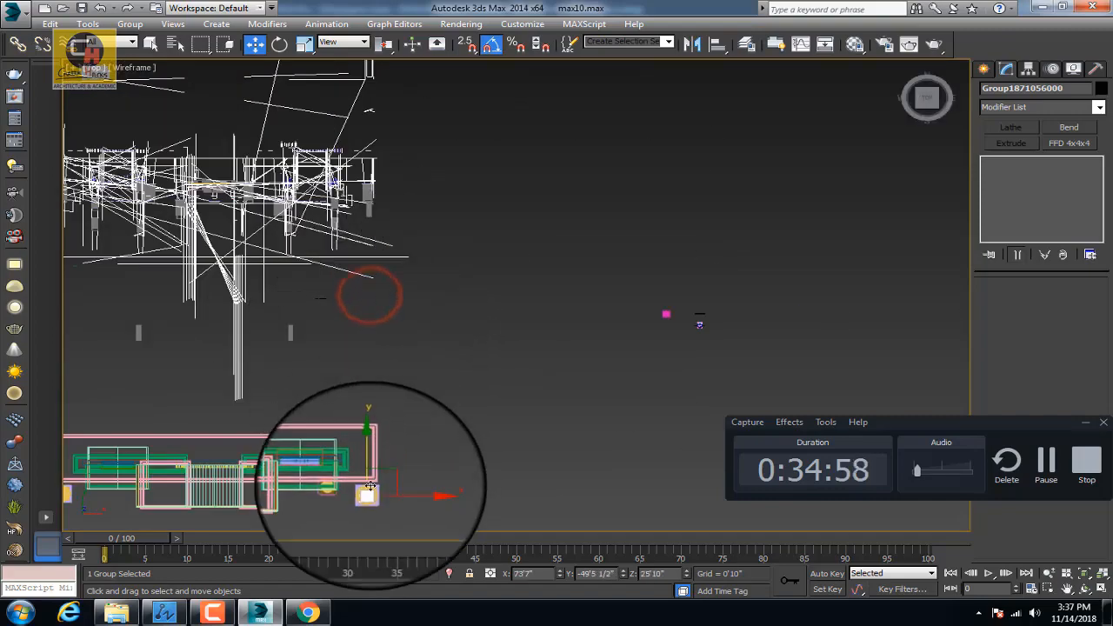
scroll(368, 485, up, 10)
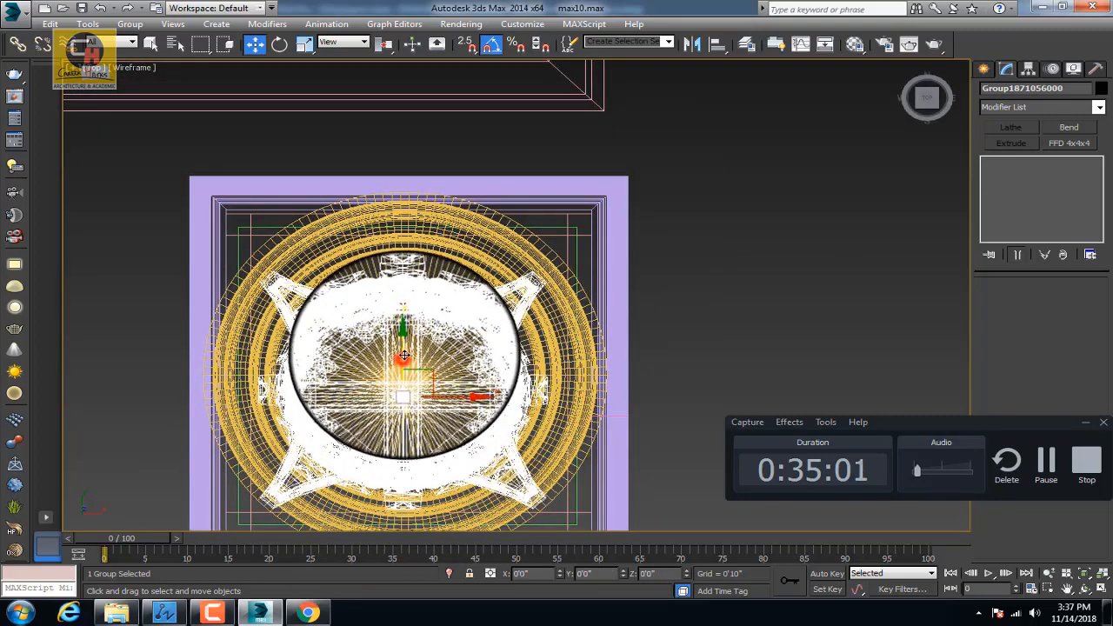
drag(404, 356, 435, 339)
scroll(435, 339, down, 4)
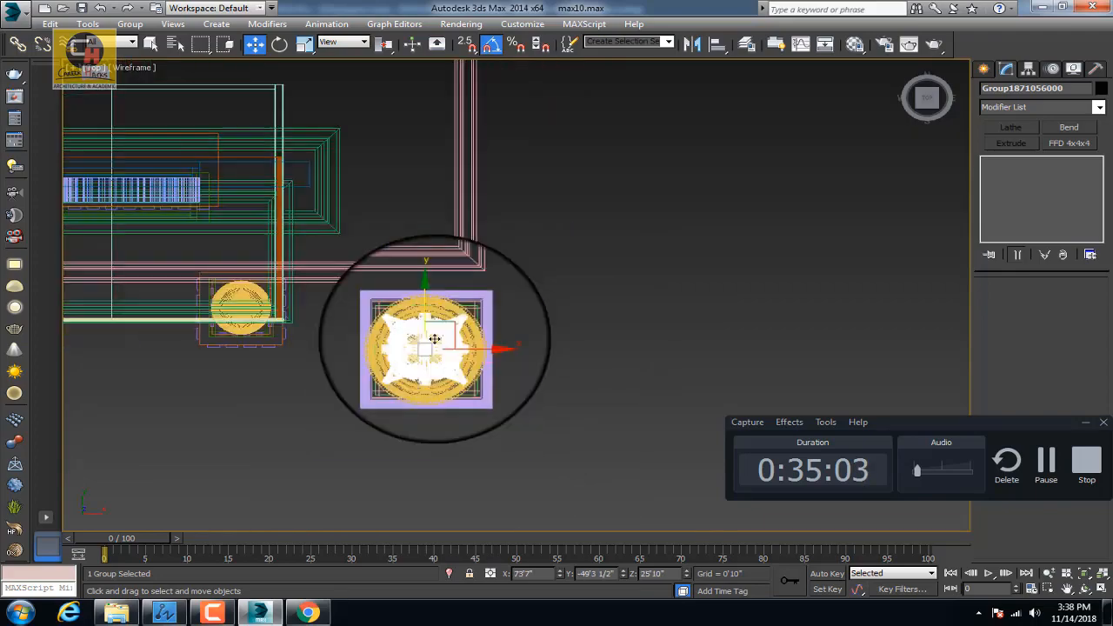
Examine in shaded view how the column sits on its base and meets the entablature above
alt+middle_drag(398, 323, 391, 181)
scroll(385, 465, up, 4)
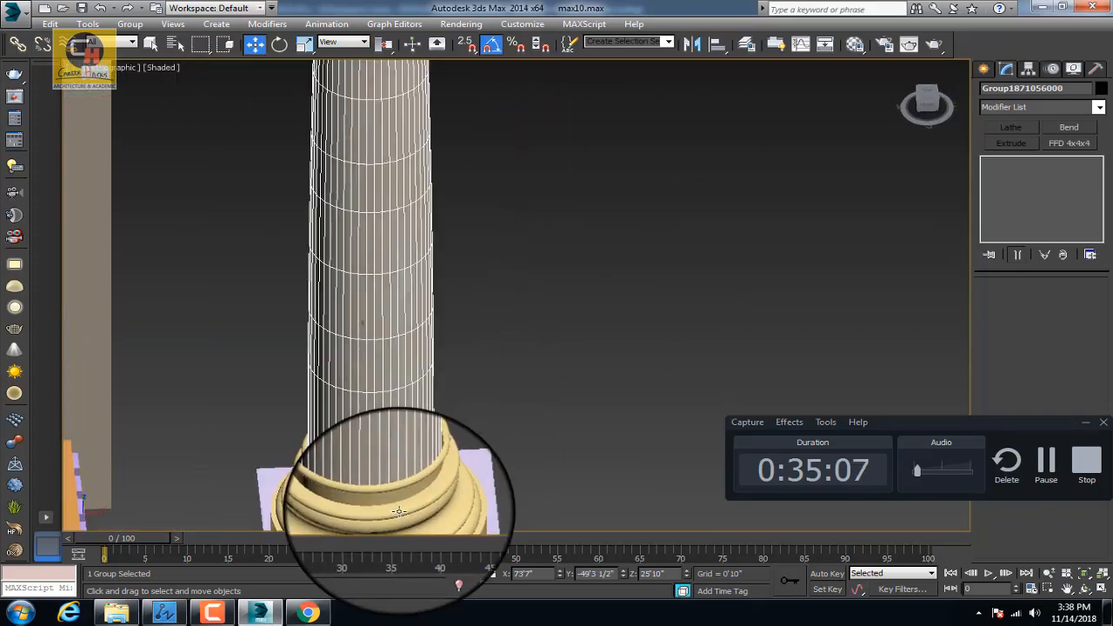
middle_drag(400, 509, 408, 385)
scroll(407, 417, down, 2)
alt+middle_drag(406, 452, 355, 335)
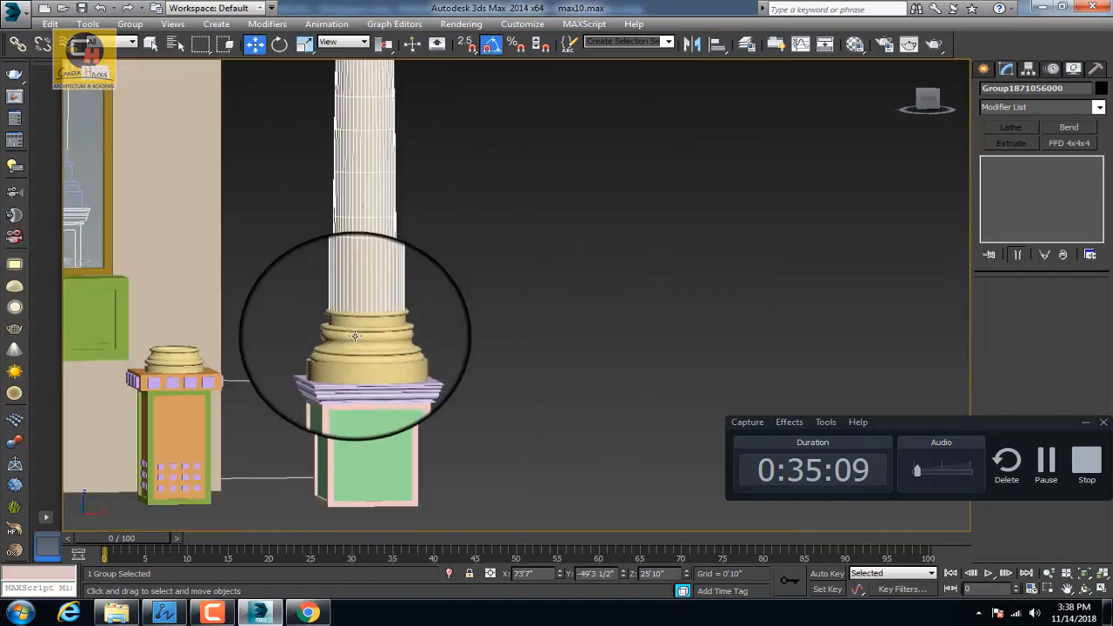
scroll(363, 323, up, 5)
scroll(365, 288, down, 5)
alt+middle_drag(365, 288, 360, 478)
scroll(357, 391, down, 4)
middle_drag(348, 323, 385, 388)
scroll(353, 422, up, 4)
scroll(385, 385, down, 4)
Select the three round ornaments and move them in top view to the front of the building
scroll(385, 388, up, 6)
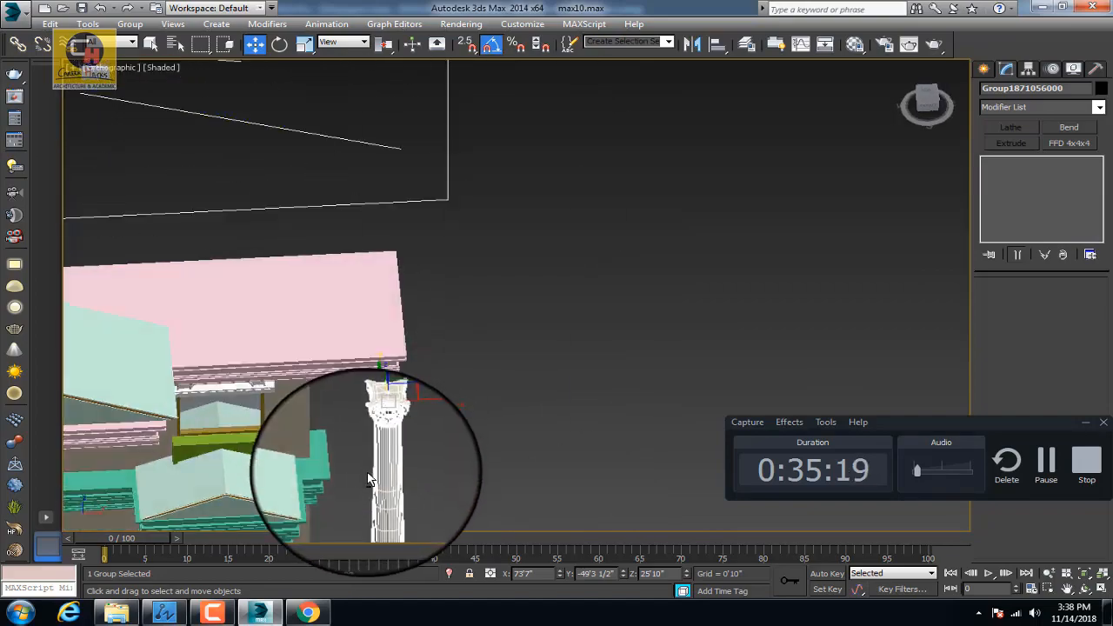
middle_drag(343, 422, 321, 448)
scroll(348, 374, up, 5)
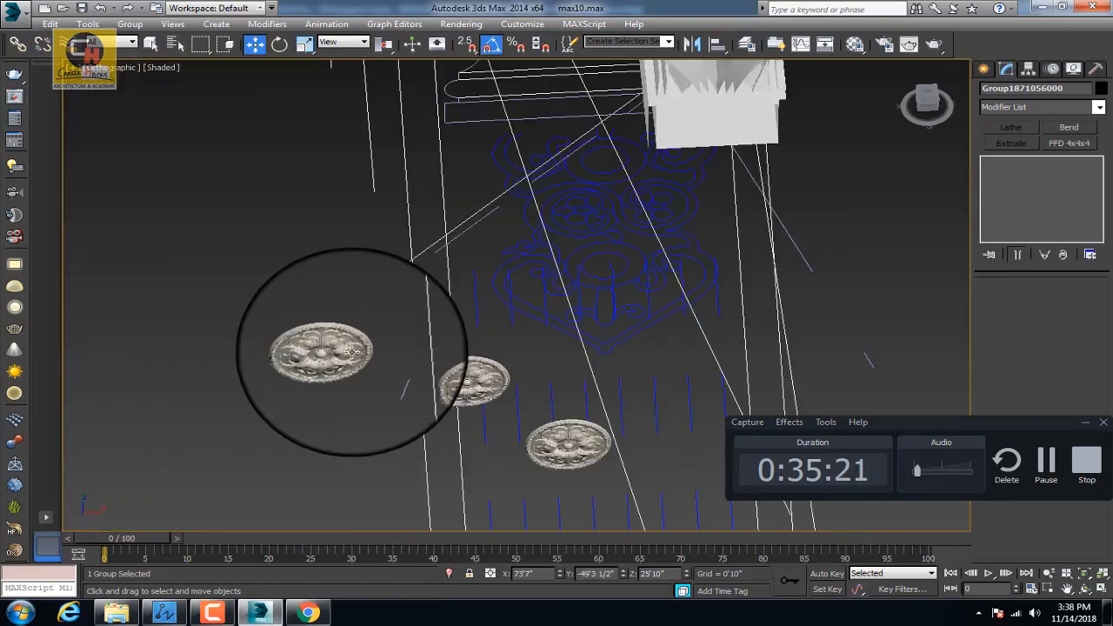
click(322, 349)
ctrl+click(459, 380)
ctrl+click(561, 445)
scroll(409, 300, down, 5)
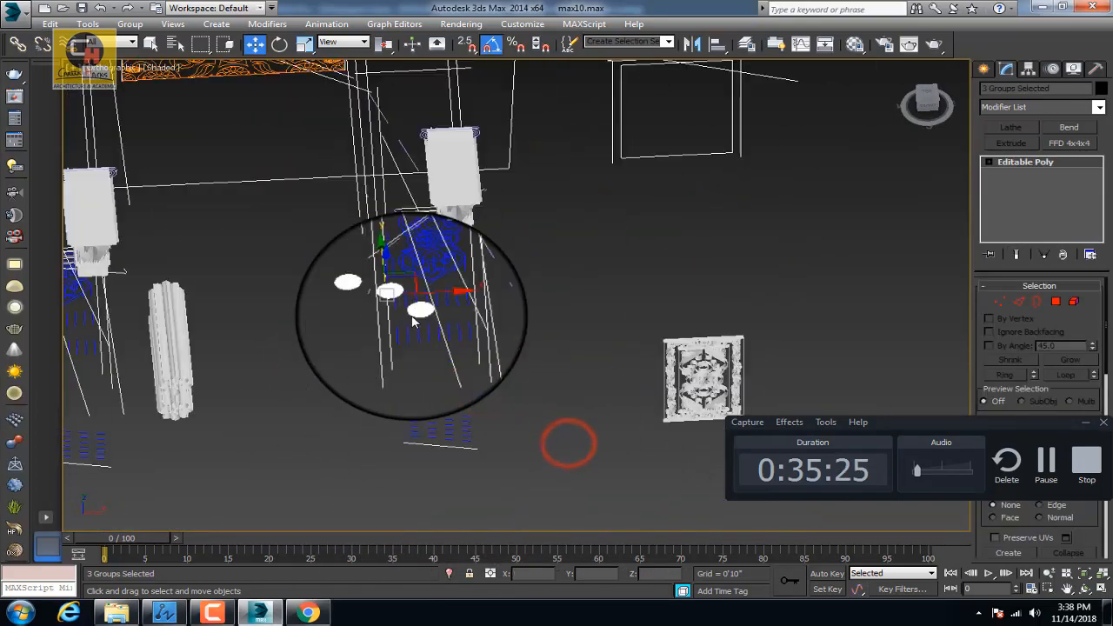
key(t)
key(z)
scroll(410, 312, down, 3)
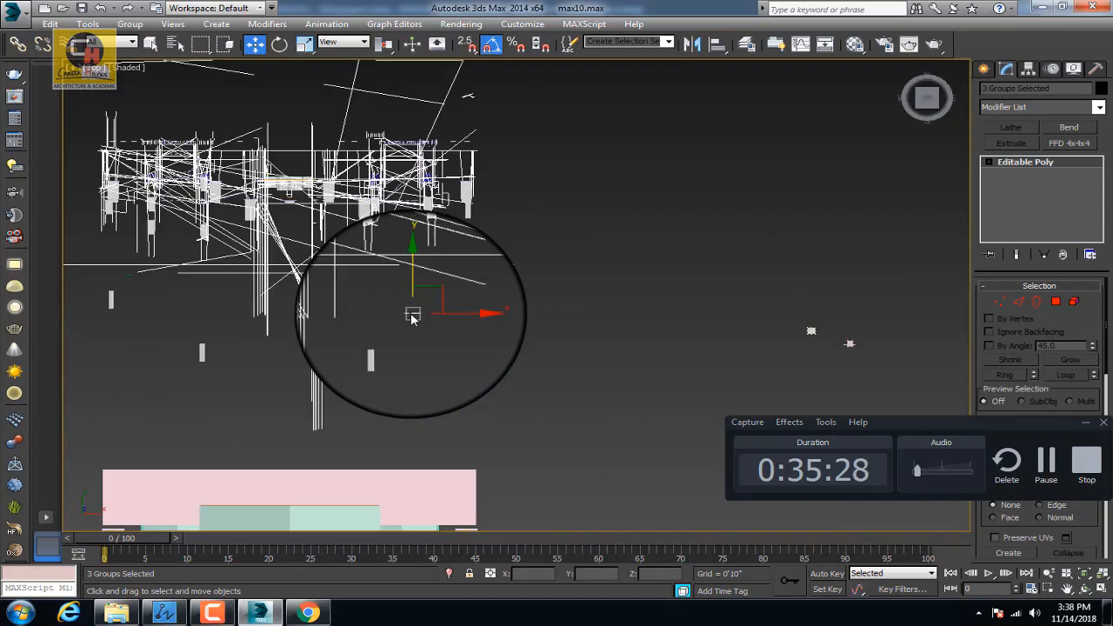
middle_drag(414, 506, 377, 355)
key(F3)
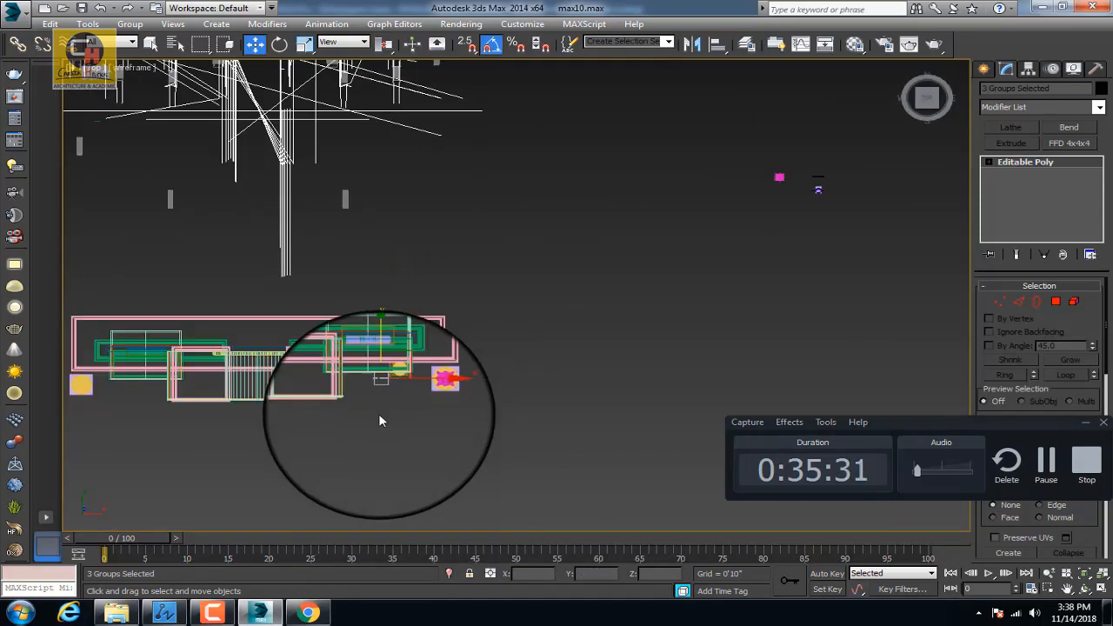
Shift the three ornaments in depth so they sit against the front face of the arch above the upper window
scroll(380, 417, up, 4)
middle_drag(373, 231, 387, 407)
drag(335, 481, 336, 432)
alt+middle_drag(335, 431, 340, 293)
scroll(262, 333, up, 4)
key(F3)
mouse_move(262, 332)
alt+middle_down()
mouse_move(443, 325)
mouse_move(424, 327)
mouse_move(442, 342)
mouse_move(434, 328)
alt+middle_up()
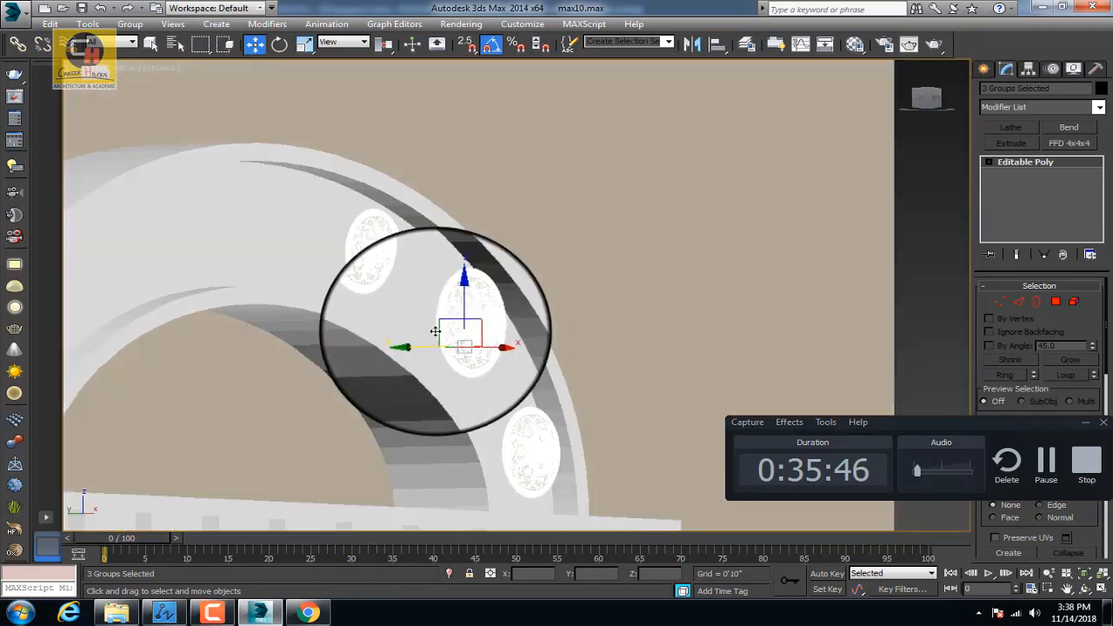
scroll(468, 352, up, 2)
drag(474, 353, 433, 367)
alt+middle_drag(433, 367, 461, 350)
Select all parts of the imported cornice bracket beside the facade and close its open group
key(f)
key(z)
scroll(392, 286, down, 12)
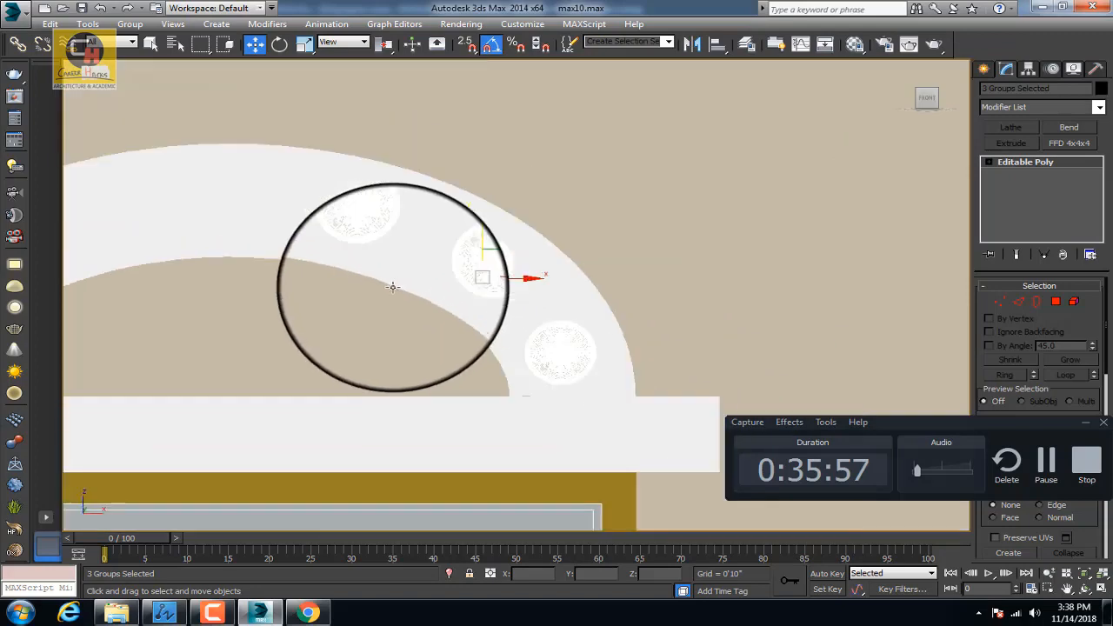
middle_drag(620, 330, 415, 271)
scroll(562, 304, down, 5)
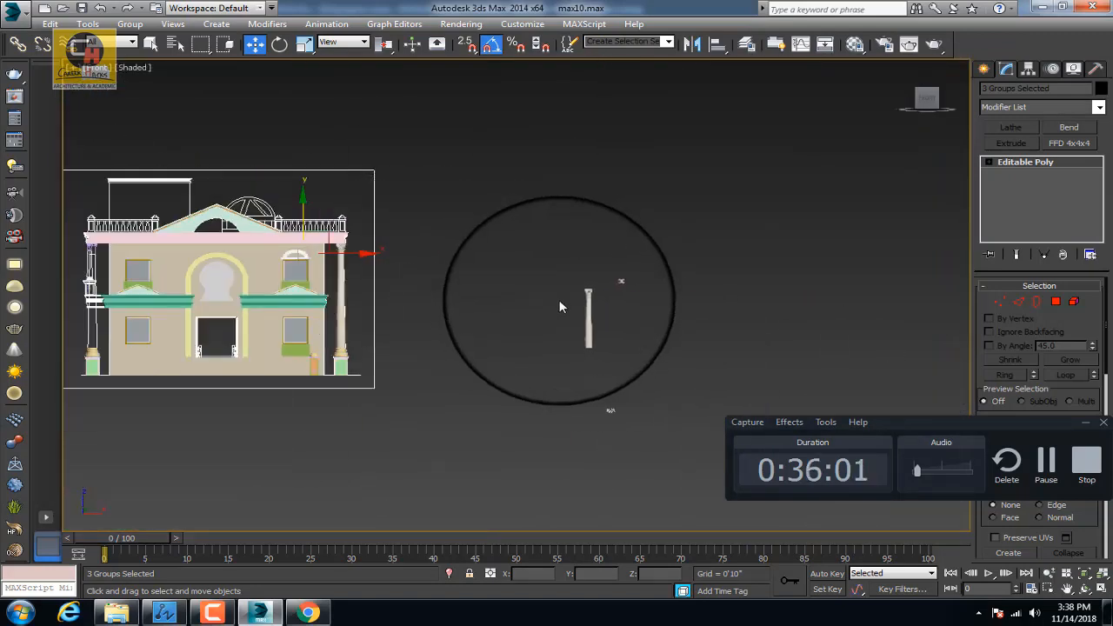
scroll(658, 273, up, 10)
scroll(686, 273, up, 5)
drag(757, 186, 473, 398)
key(z)
click(130, 24)
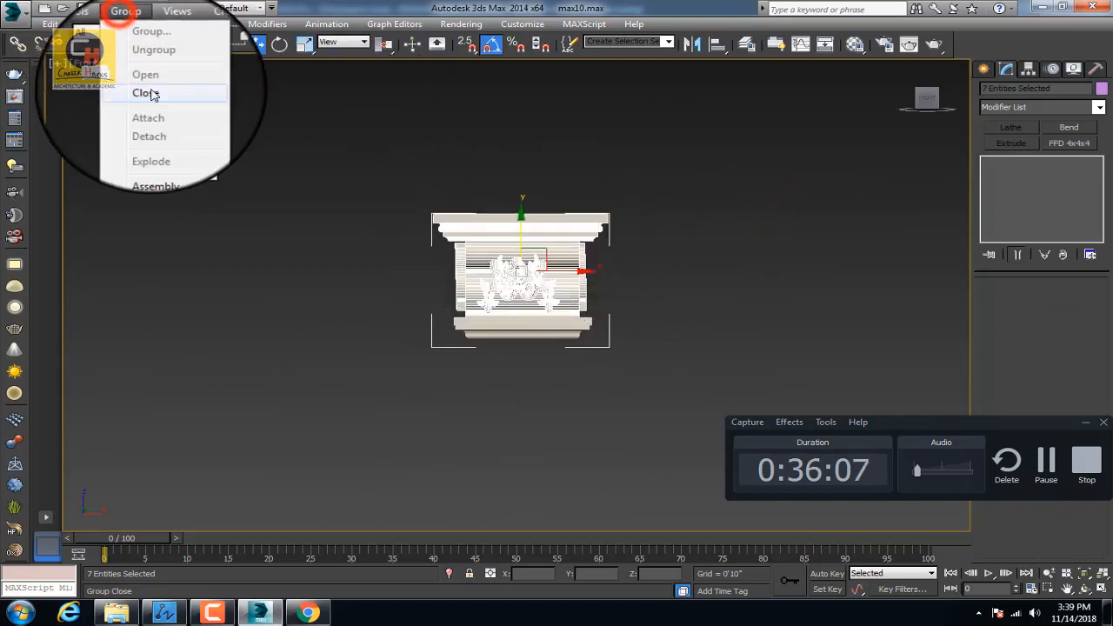
click(150, 91)
click(495, 239)
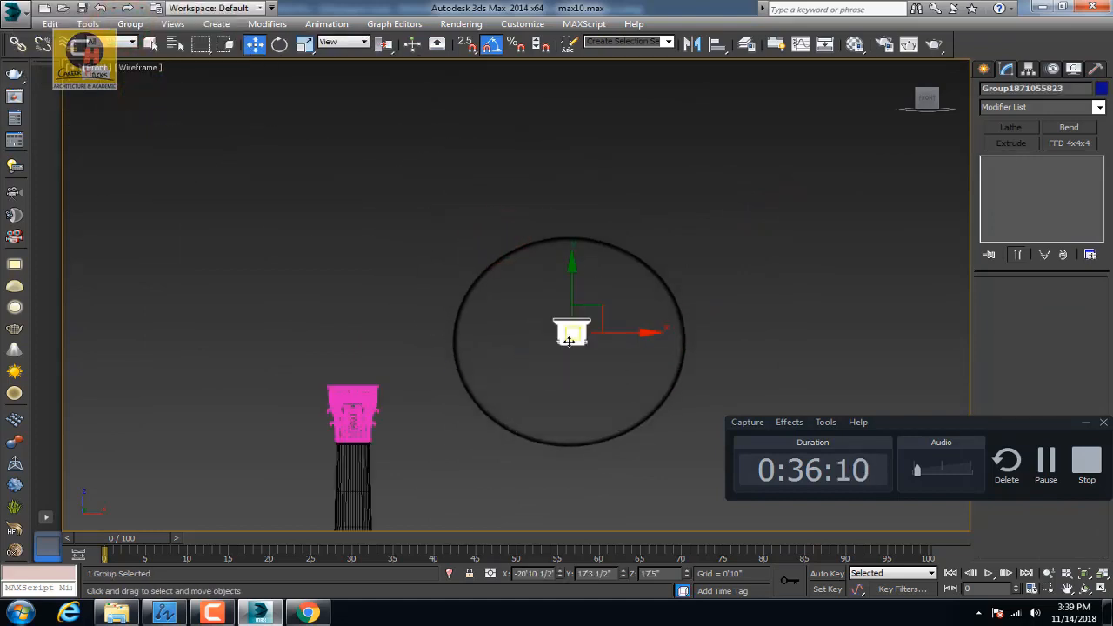
Move the cornice bracket from beside the facade up into the bracket row of the main cornice above the outer column
scroll(574, 344, down, 5)
click(635, 350)
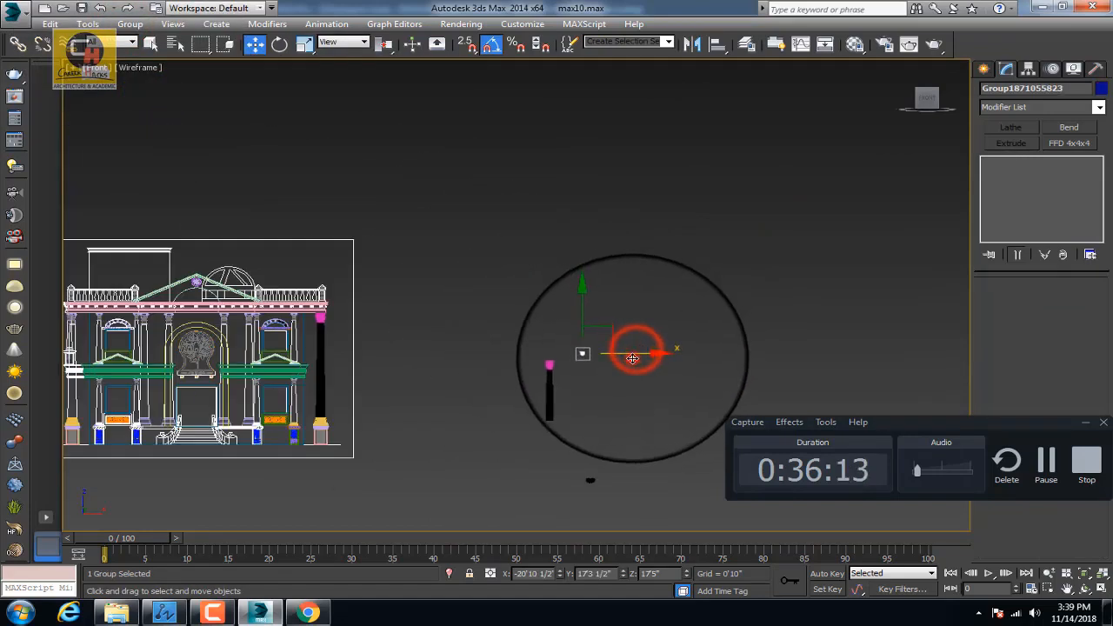
scroll(358, 394, up, 6)
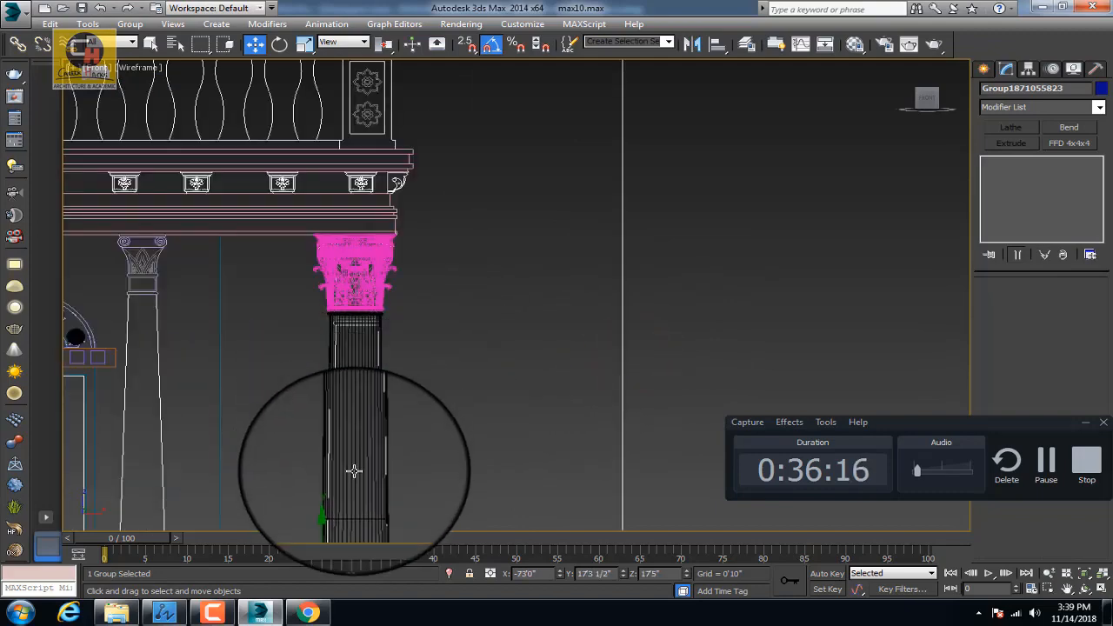
click(323, 519)
scroll(389, 142, up, 5)
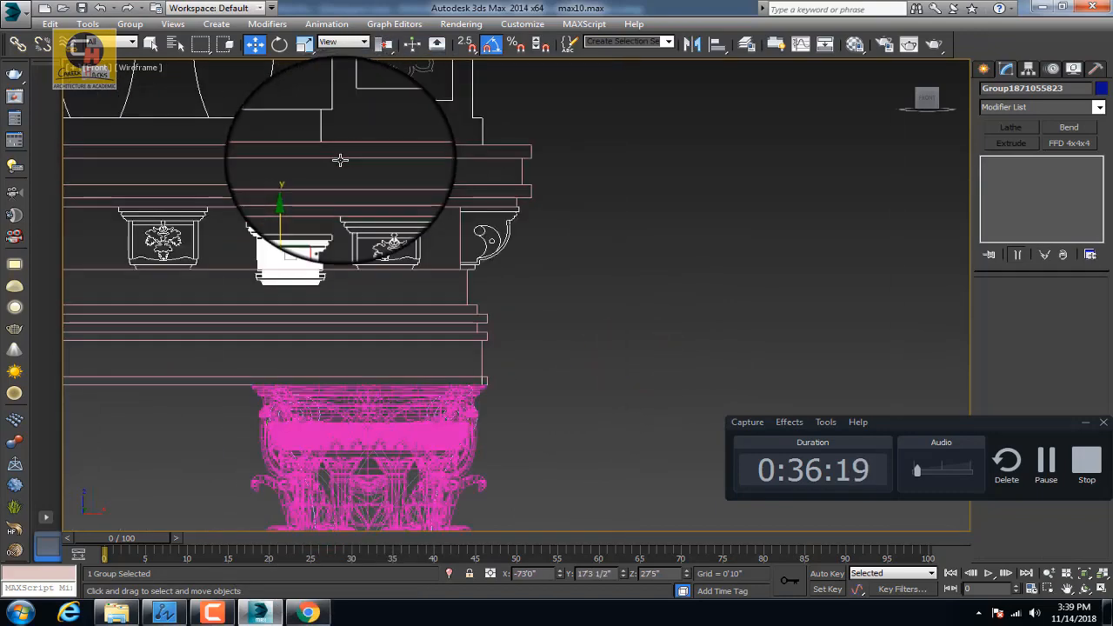
click(303, 243)
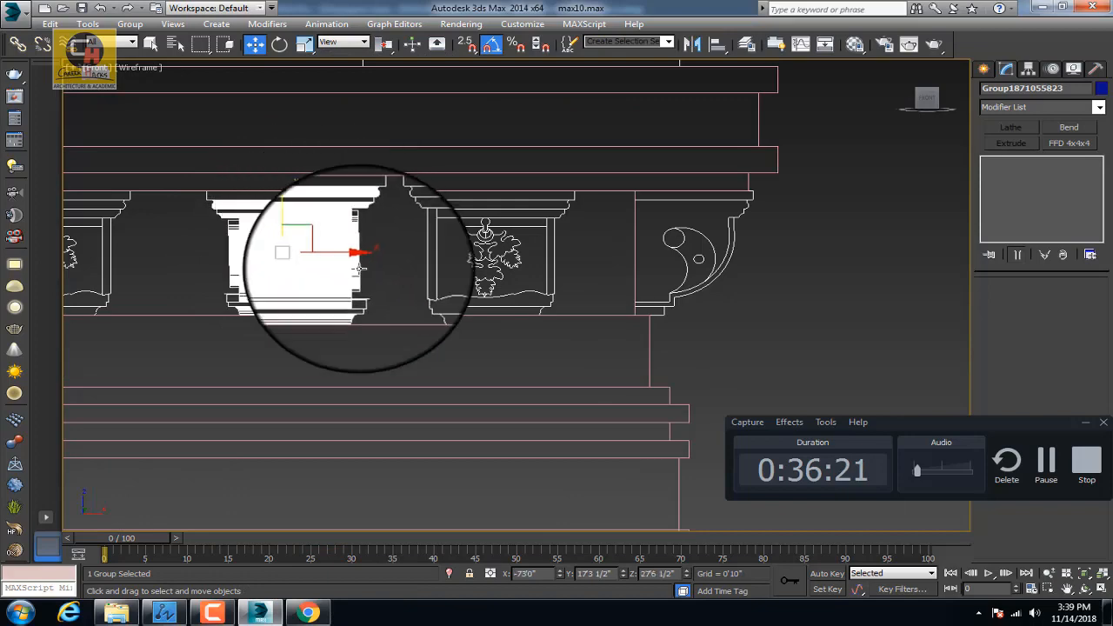
Shift the bracket sideways onto the last front-facing bracket in the drawing and snap its upper moulding to the drawn outline
drag(344, 259, 538, 258)
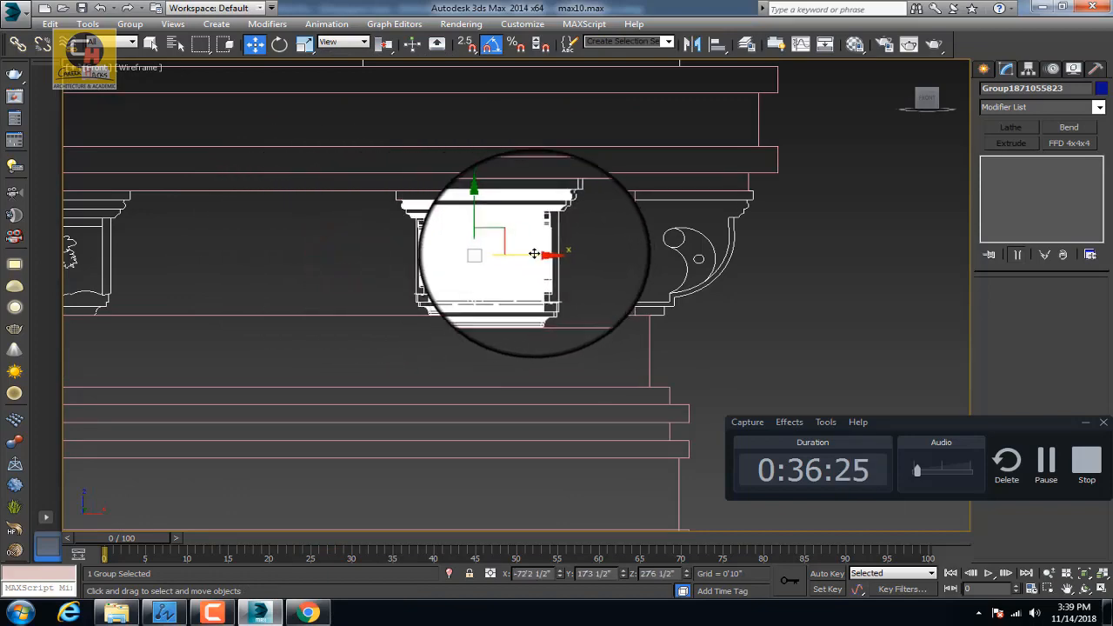
scroll(572, 231, up, 5)
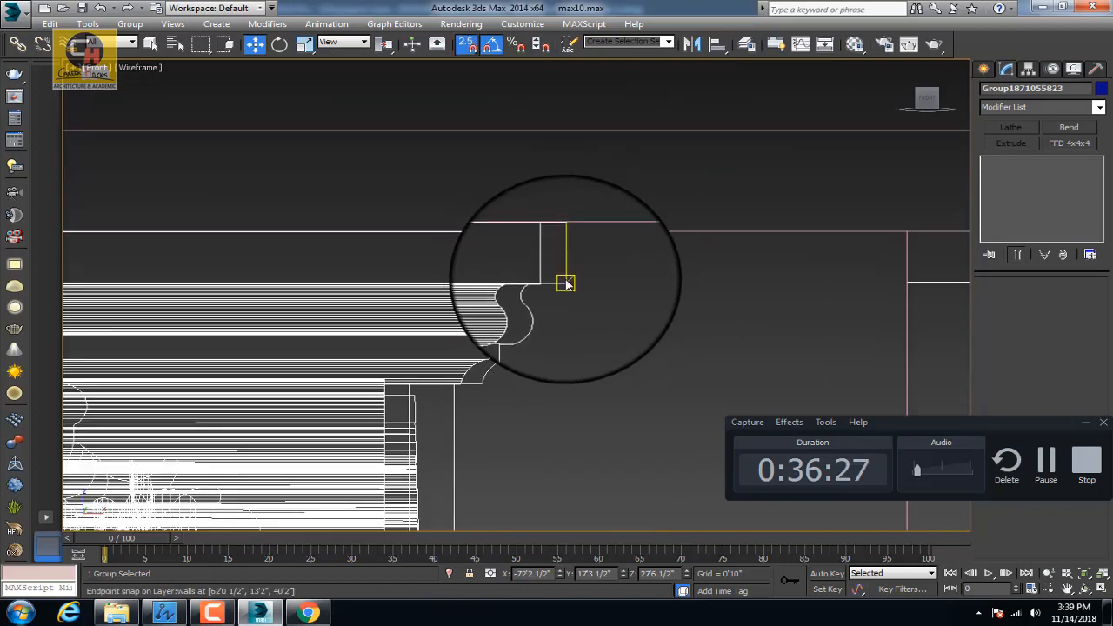
click(569, 281)
click(492, 304)
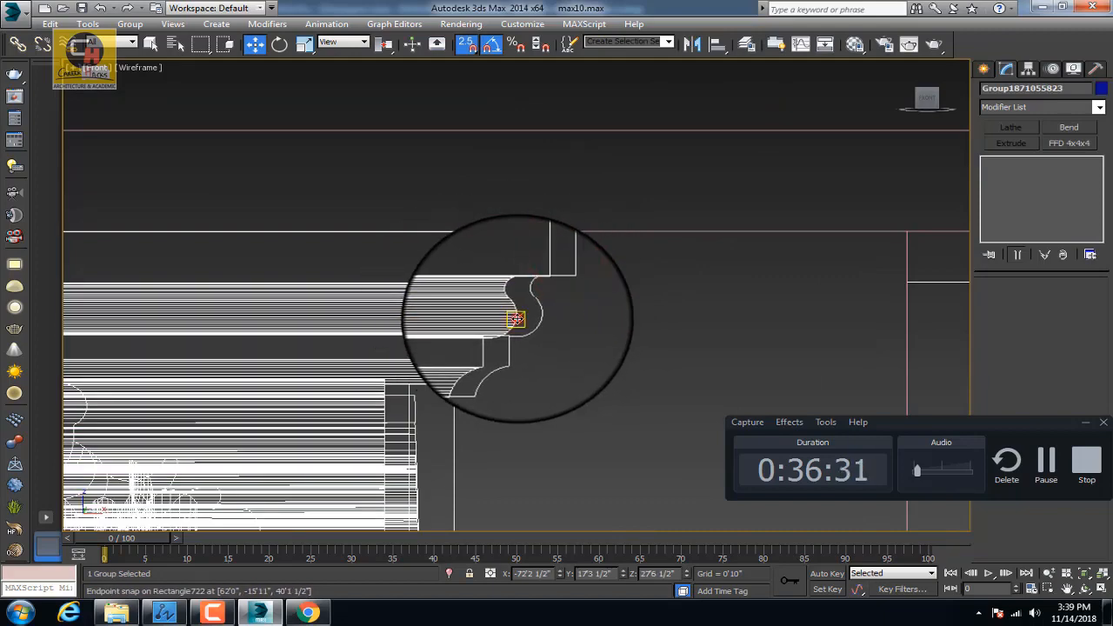
scroll(516, 319, down, 10)
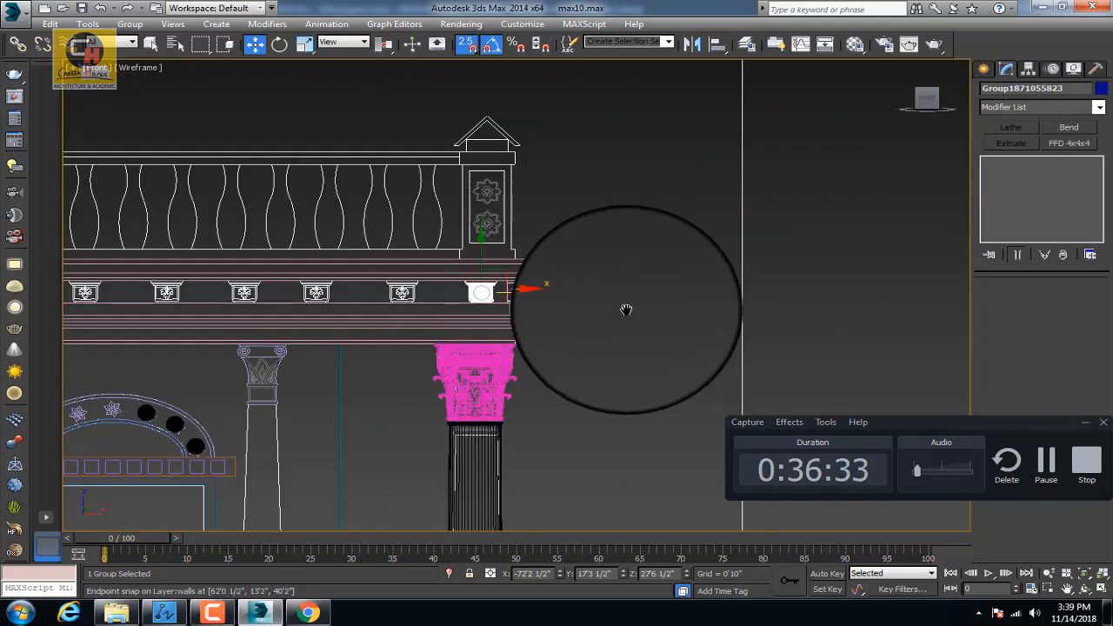
Select the spare column beside the facade and remove its UVW Map modifier
scroll(626, 309, down, 8)
scroll(441, 288, down, 5)
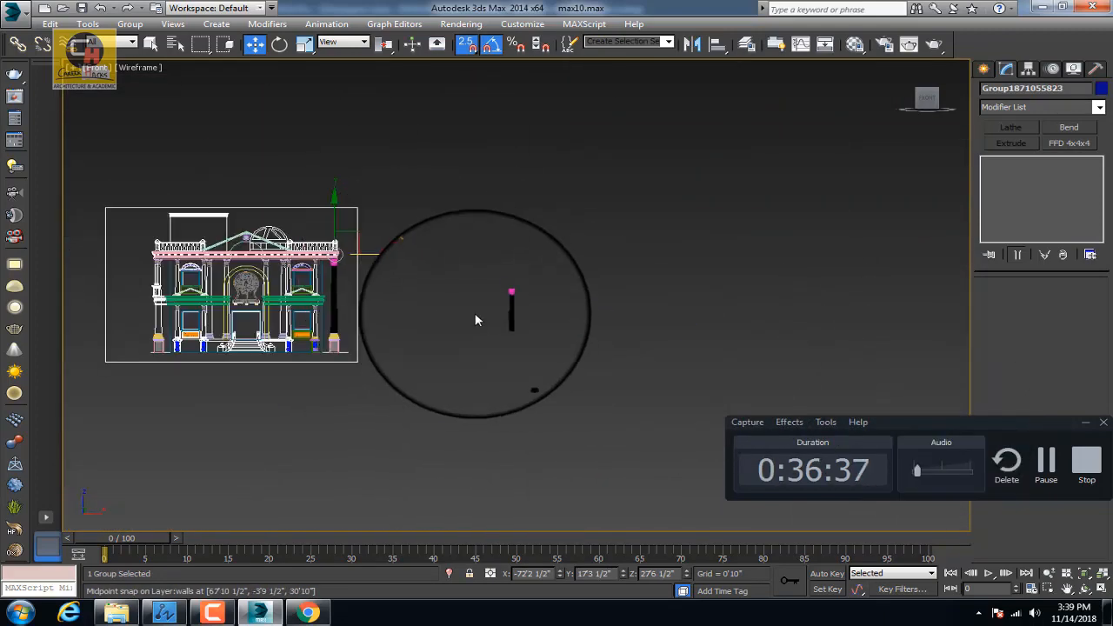
scroll(589, 236, up, 3)
drag(504, 328, 506, 328)
scroll(565, 318, up, 3)
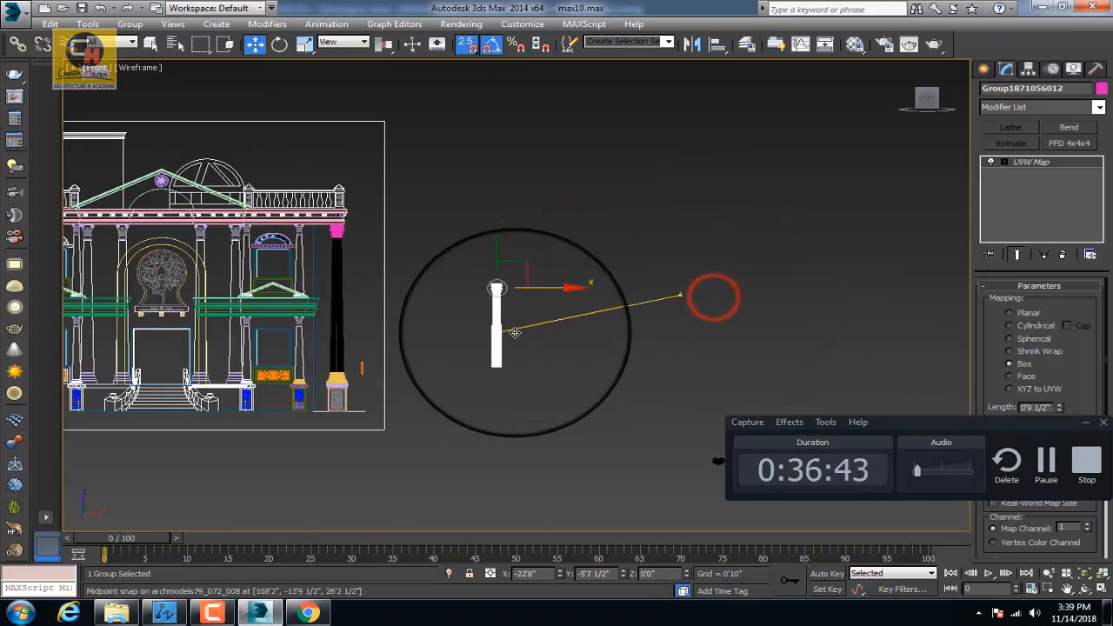
click(1062, 255)
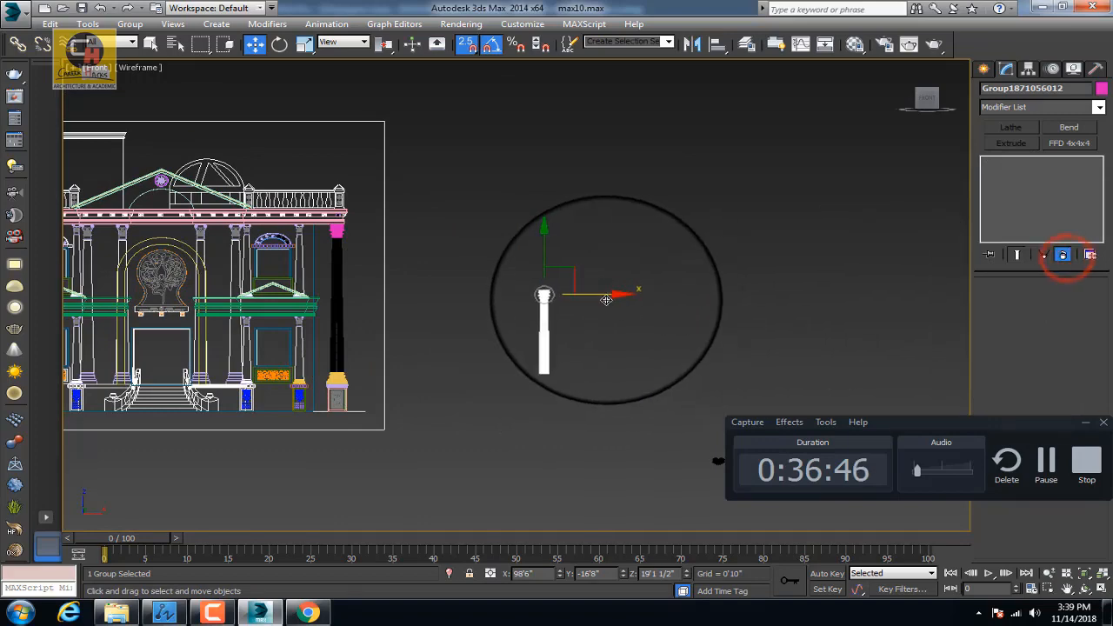
Move the spare column onto the facade and lower it beneath the green cornice, over the small drawn column
drag(389, 339, 299, 382)
scroll(288, 344, up, 3)
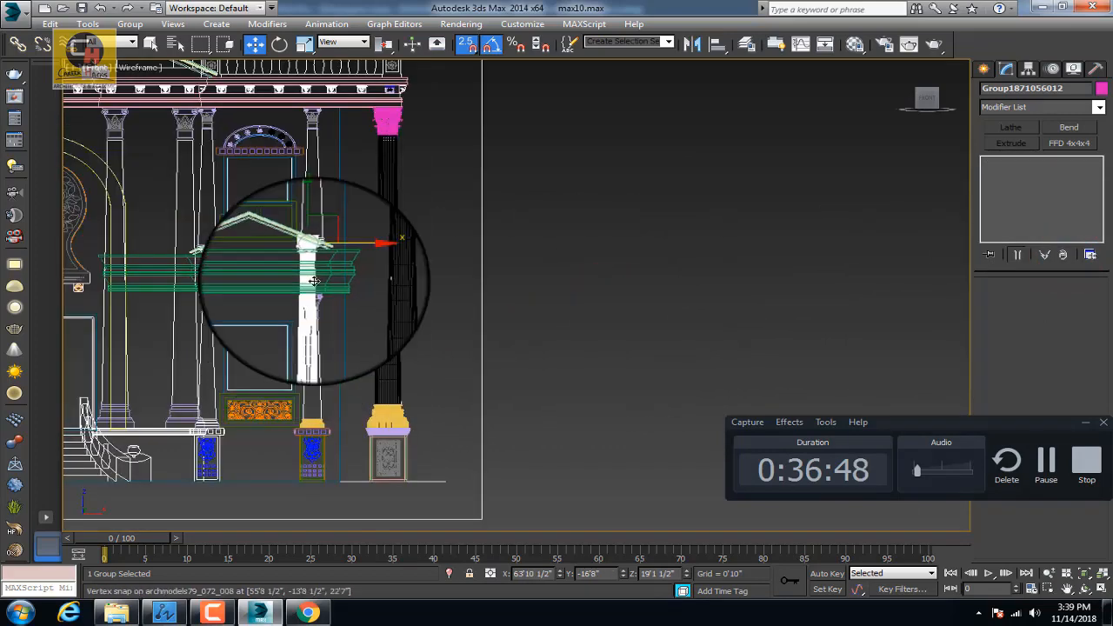
drag(306, 206, 314, 298)
scroll(314, 298, up, 5)
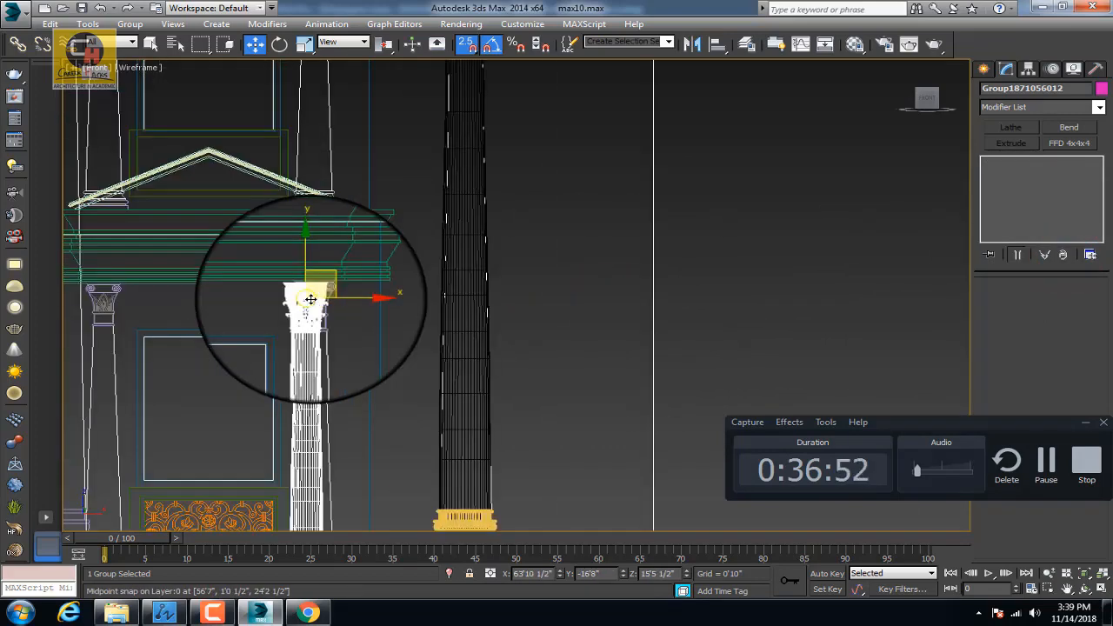
Fine-position the small column without snapping so its capital meets the green cornice's underside and its shaft centres on the base
middle_drag(316, 327, 487, 304)
scroll(609, 261, up, 5)
key(s)
drag(652, 278, 665, 256)
middle_drag(690, 239, 487, 148)
scroll(544, 249, down, 6)
scroll(543, 246, down, 4)
scroll(447, 373, up, 5)
scroll(458, 374, down, 2)
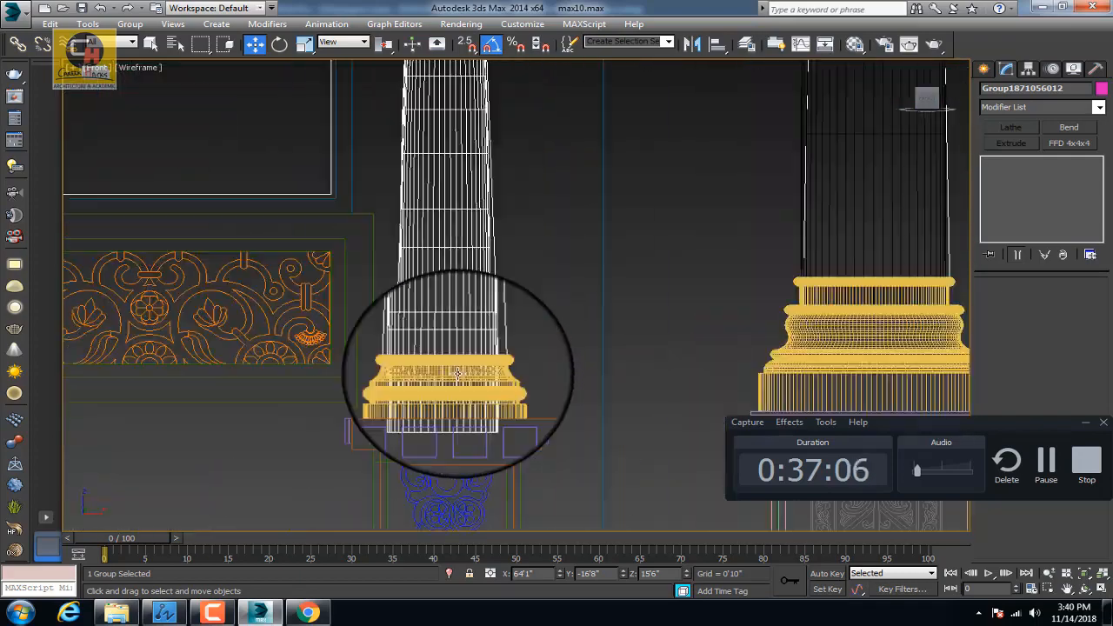
scroll(458, 374, down, 1)
Move the small column in top view onto its round base and check the fit in shaded view
key(t)
scroll(385, 272, up, 4)
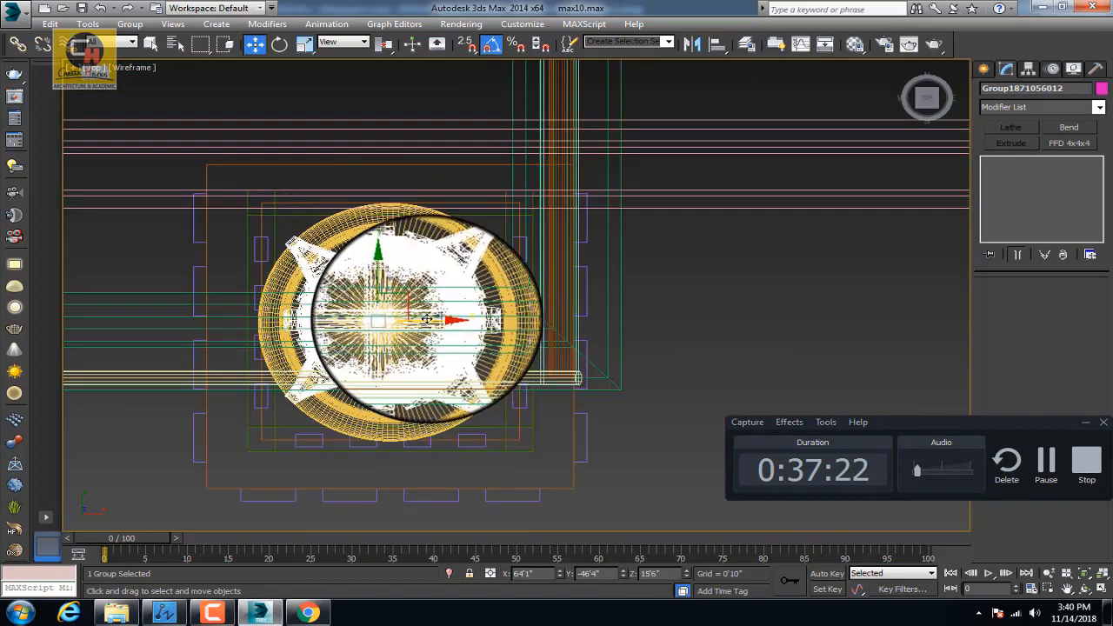
key(F3)
mouse_move(407, 432)
alt+middle_down()
mouse_move(405, 373)
mouse_move(396, 389)
alt+middle_up()
middle_drag(396, 390, 394, 261)
scroll(391, 278, down, 5)
scroll(388, 449, up, 5)
alt+middle_drag(389, 443, 393, 337)
scroll(394, 338, down, 4)
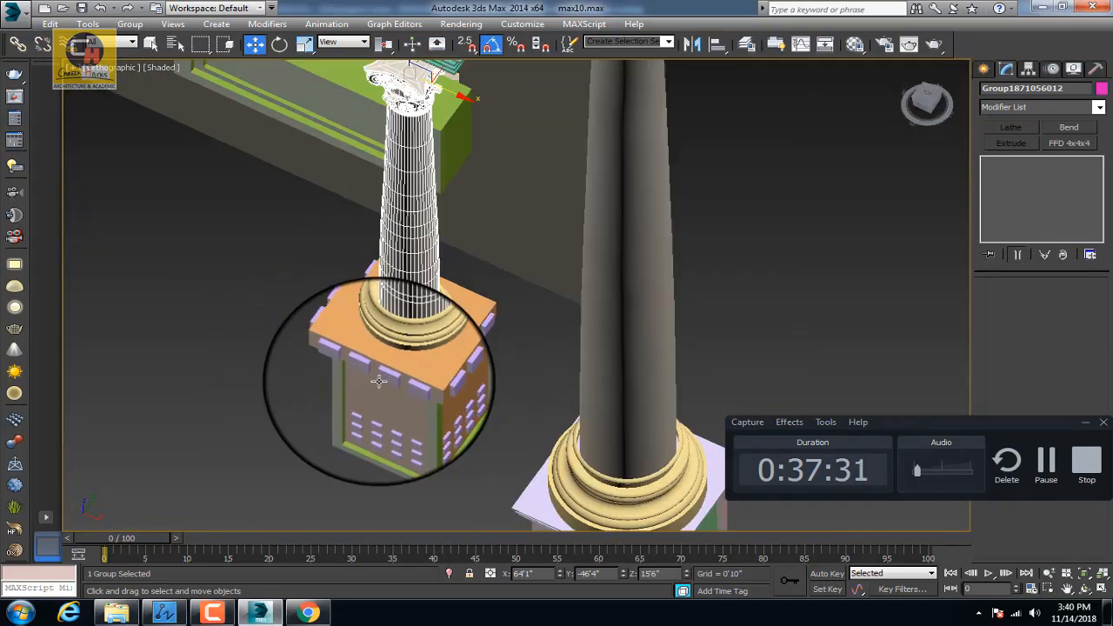
alt+middle_drag(380, 381, 407, 287)
Scale the small column up in plan so it fits its round base better
key(t)
key(F3)
click(304, 44)
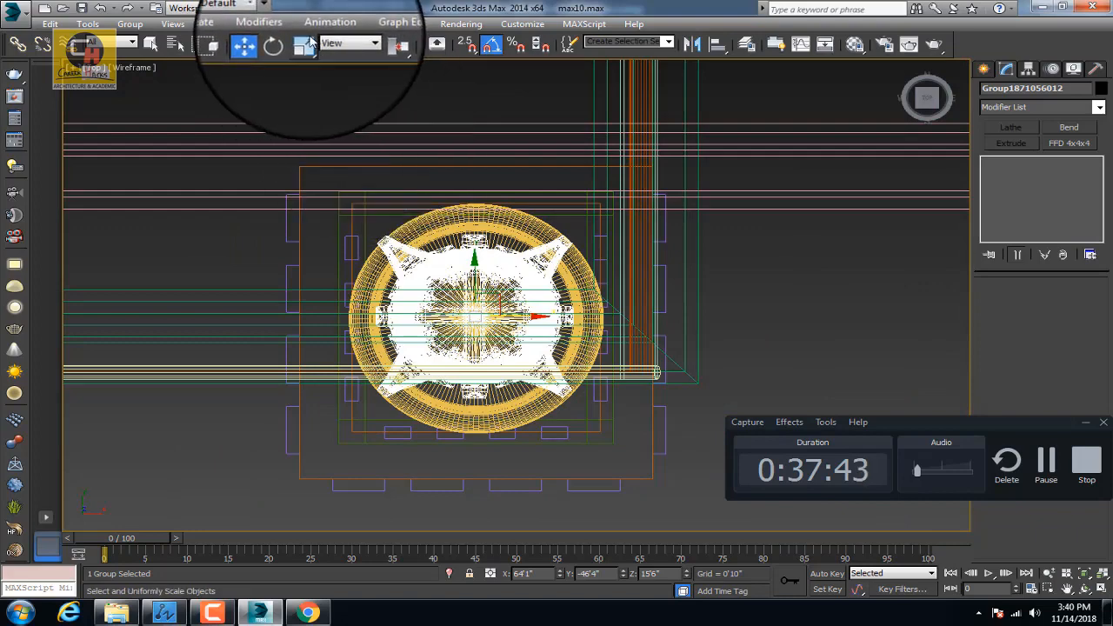
drag(303, 44, 303, 66)
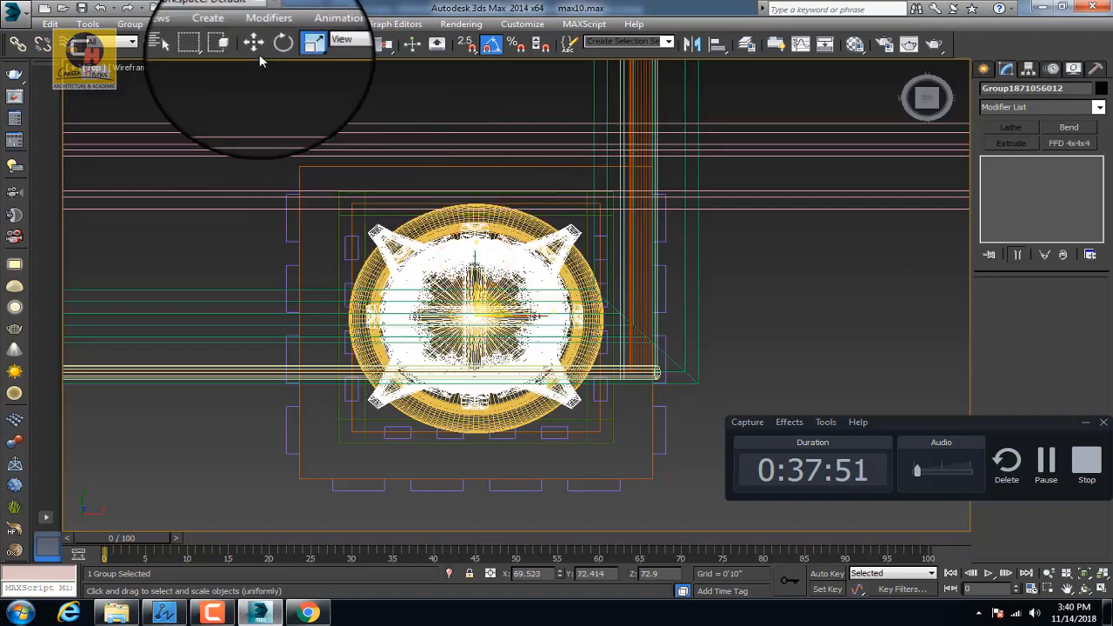
click(256, 46)
Examine the enlarged small column between pedestal and green cornice in shaded and wireframe views, including from the front
alt+middle_drag(496, 383, 490, 334)
scroll(490, 334, down, 4)
scroll(491, 334, down, 4)
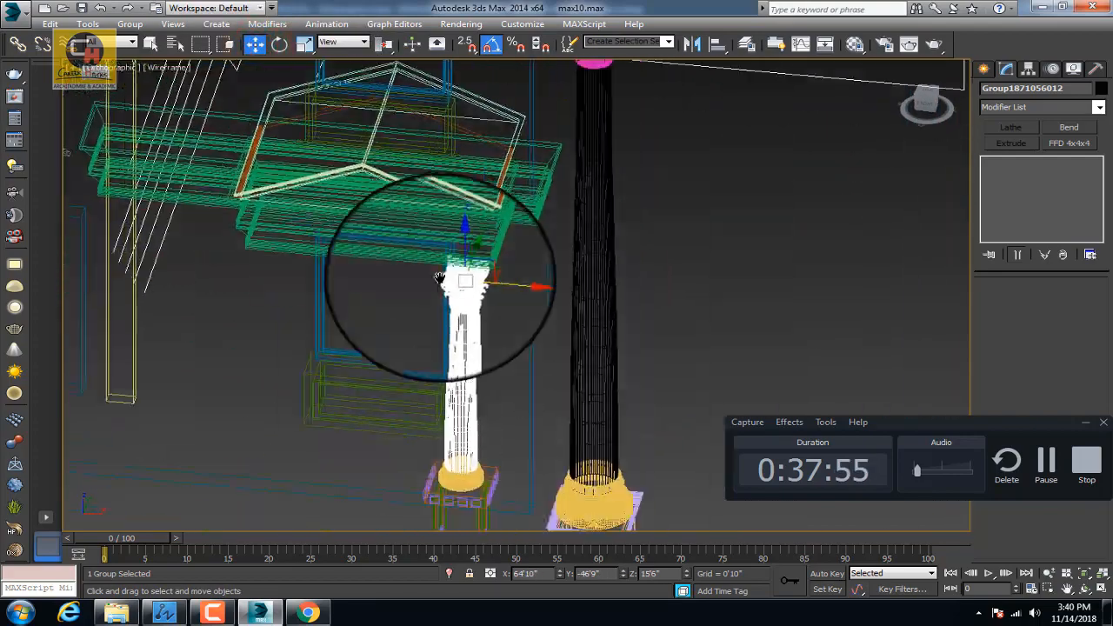
key(F3)
scroll(452, 338, up, 6)
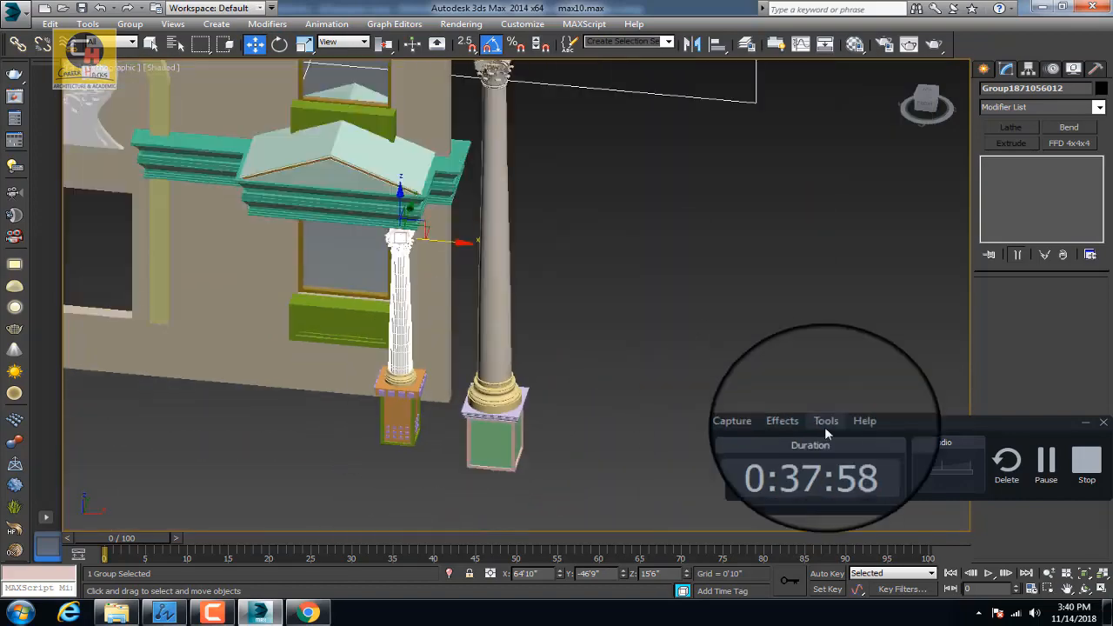
click(1043, 461)
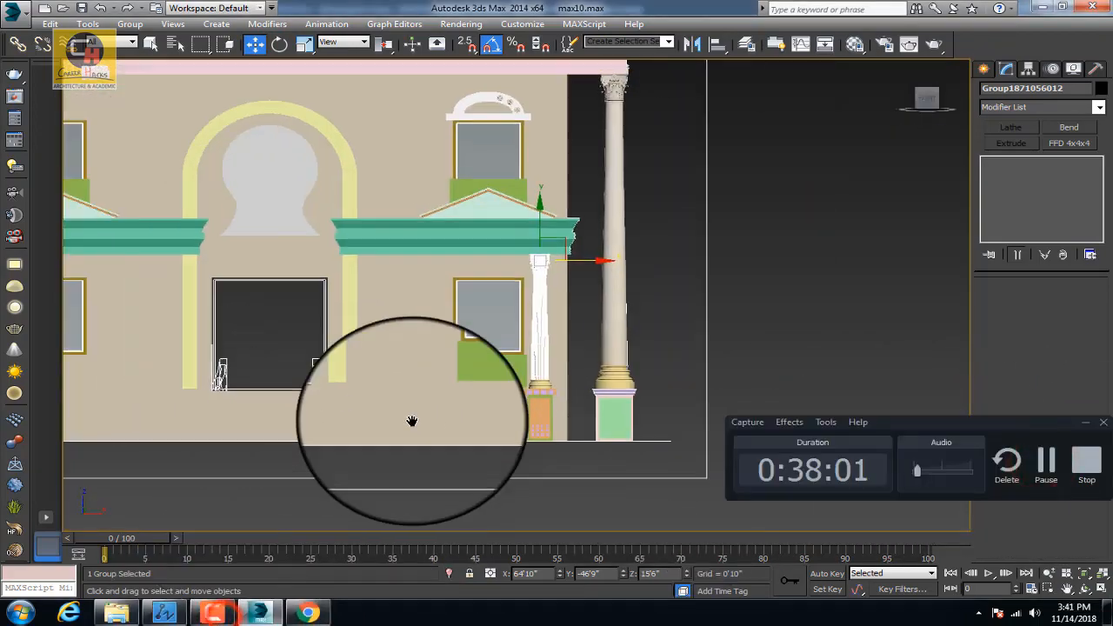
scroll(412, 420, down, 3)
scroll(374, 391, up, 2)
scroll(380, 373, up, 6)
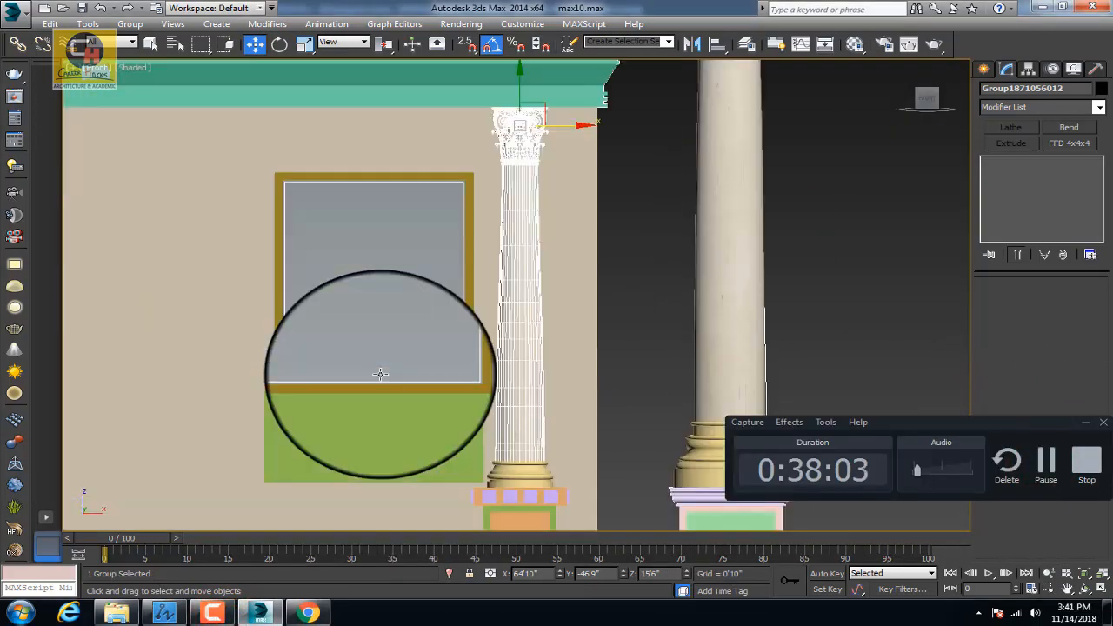
key(F3)
scroll(419, 317, down, 8)
key(F3)
key(F3)
scroll(452, 278, down, 4)
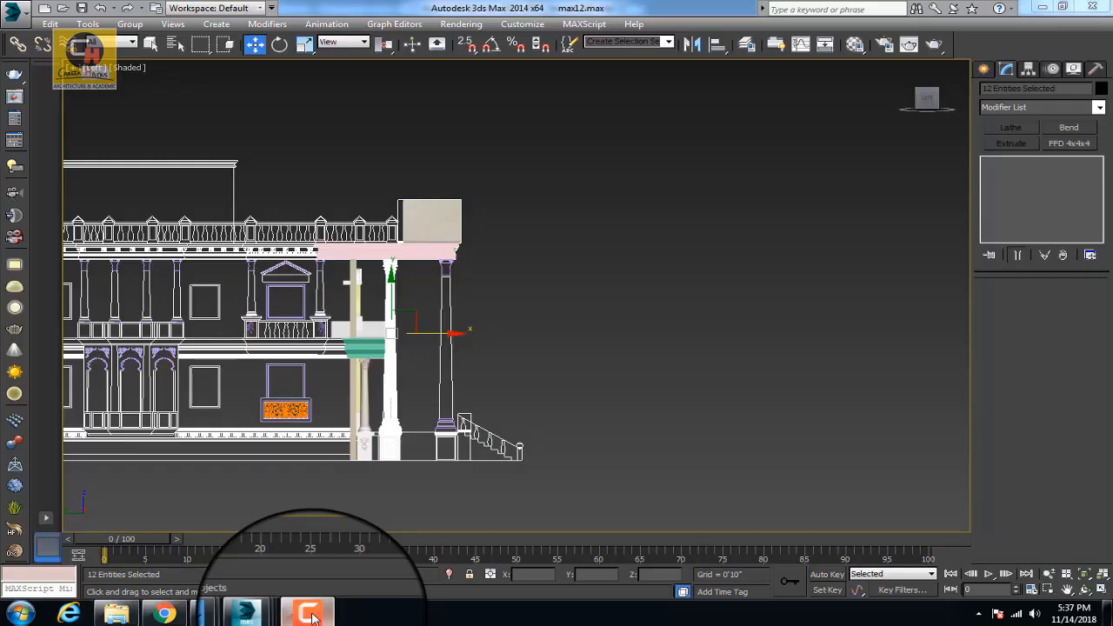
Switch to ZWCAD and window-select the long elevation with the entrance stairs in the final elevation drawing
click(312, 615)
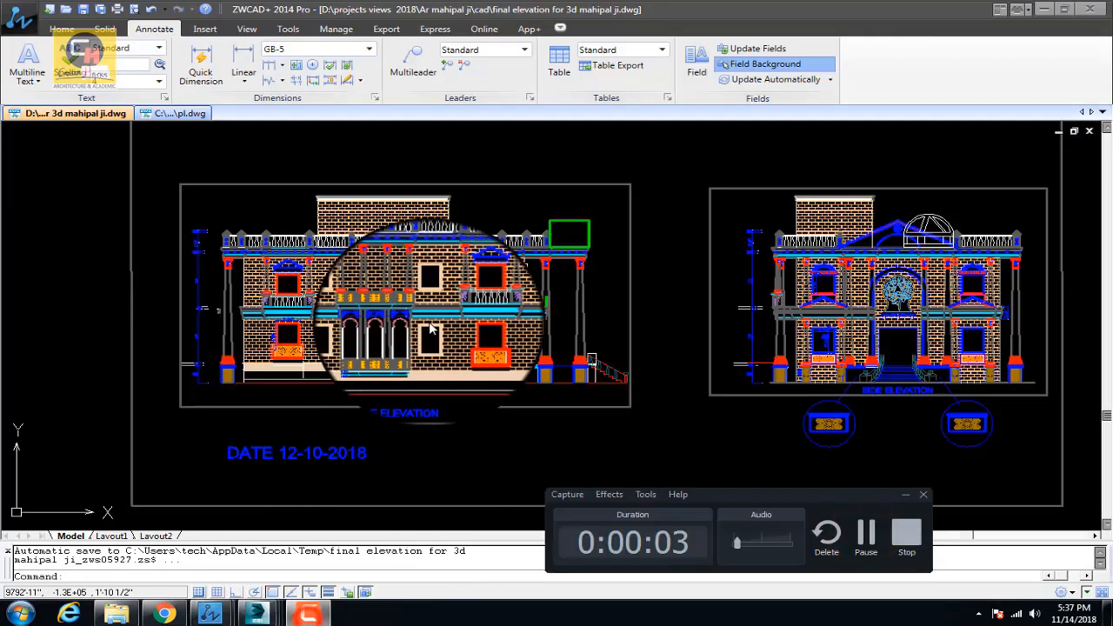
scroll(392, 303, up, 3)
scroll(392, 302, down, 4)
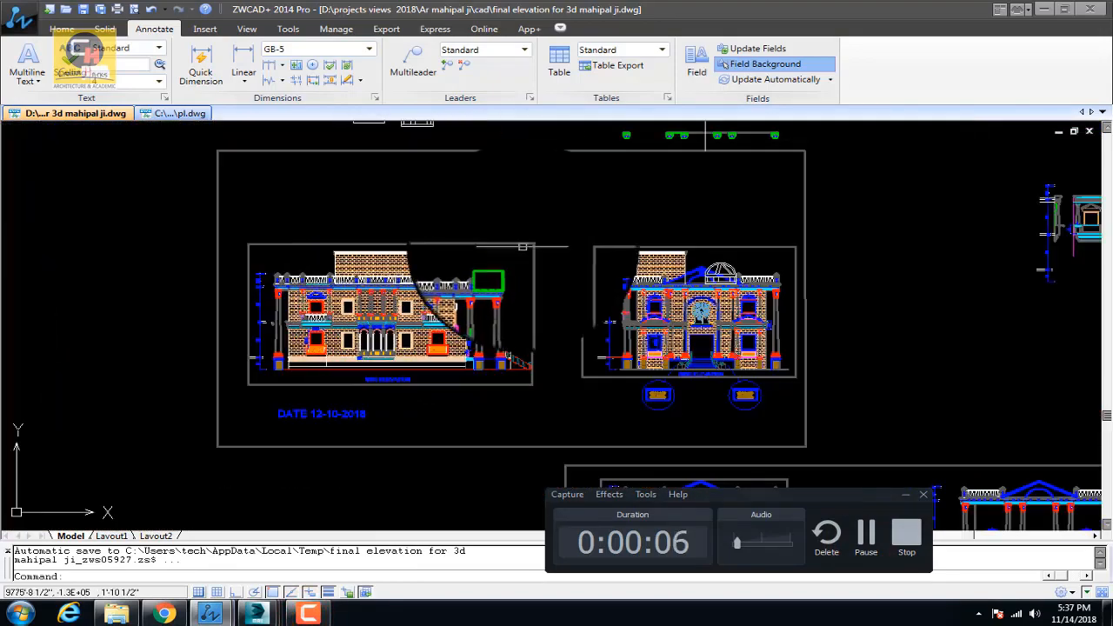
click(236, 390)
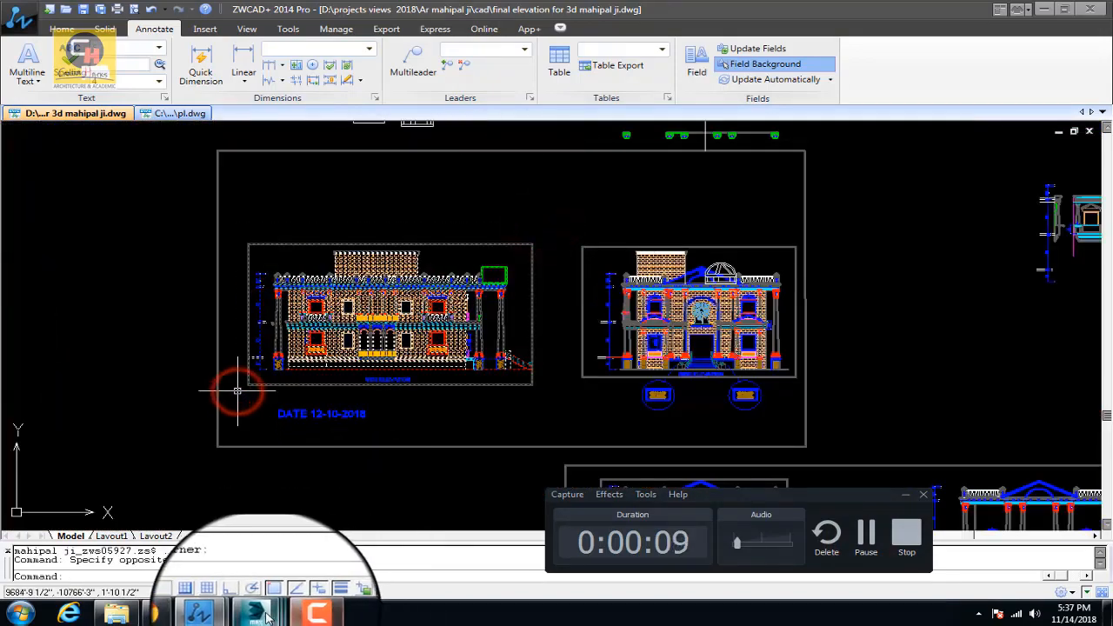
Switch to the pl.dwg drawing and inspect the isolated long elevation with its columns, arches and stairs
mouse_move(263, 615)
mouse_move(199, 613)
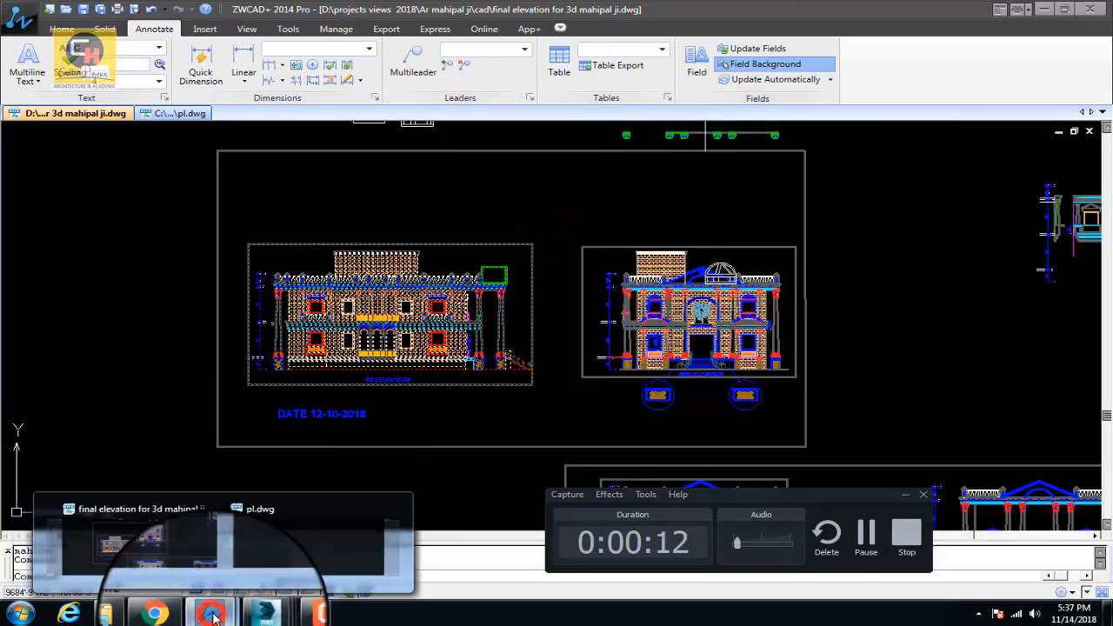
click(292, 534)
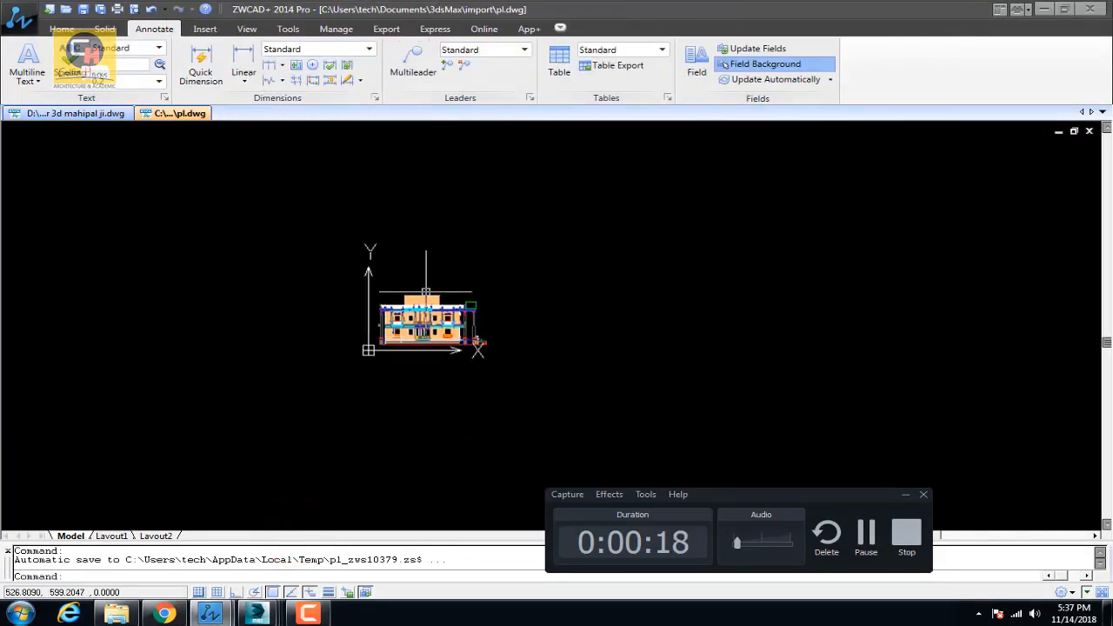
scroll(427, 339, up, 10)
scroll(386, 370, down, 4)
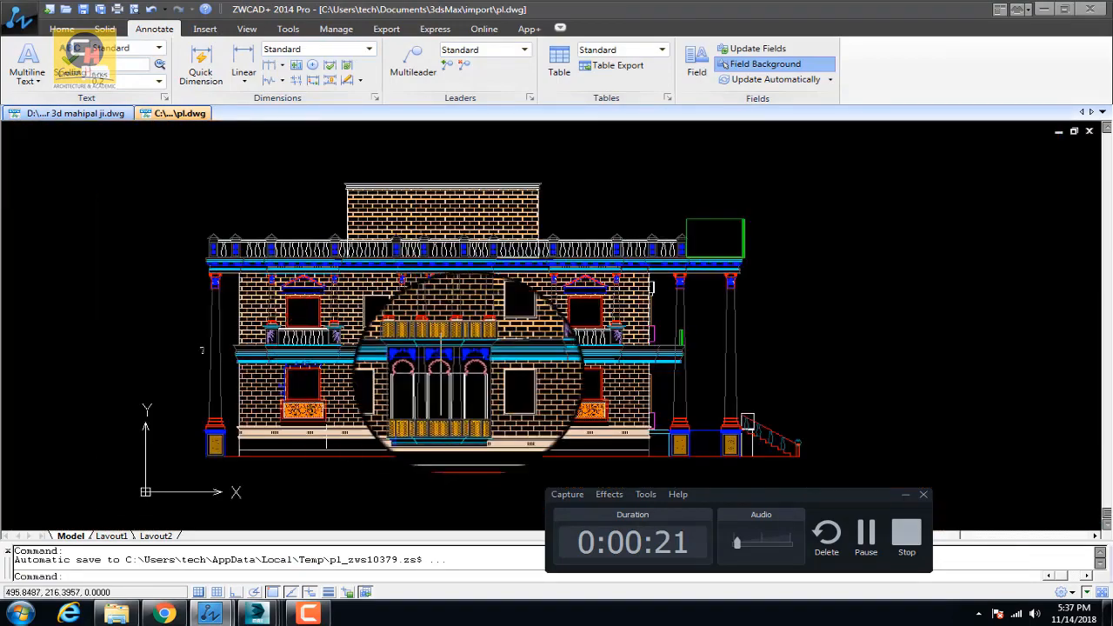
scroll(376, 250, up, 3)
Return to max12.max in 3ds Max and compare the imported long elevation with the modelled columns and cornices in left view
mouse_move(270, 615)
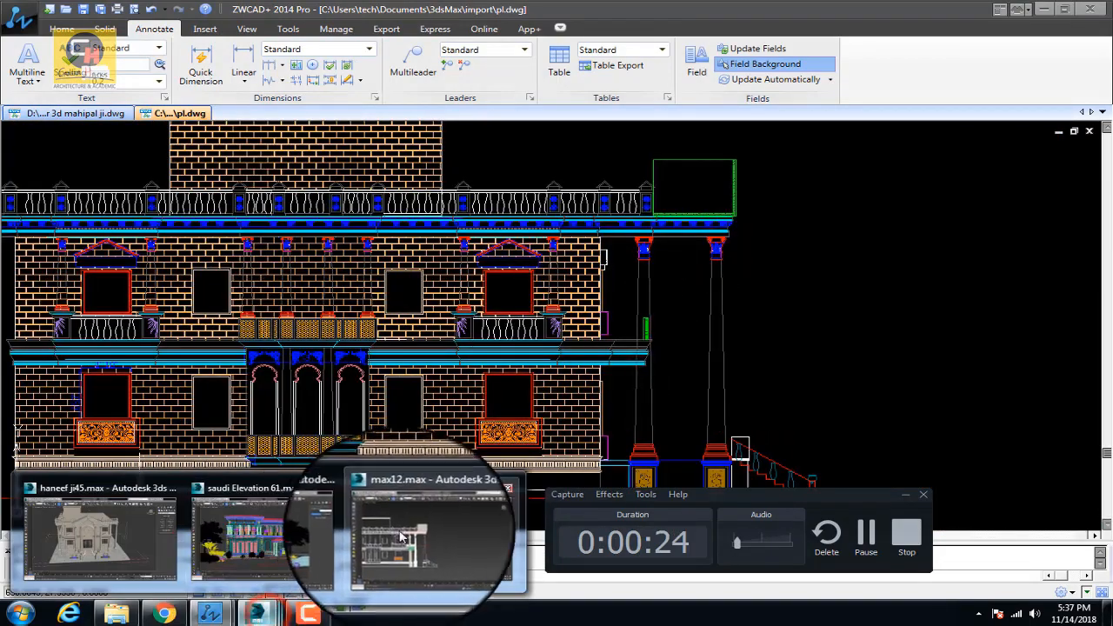
click(400, 532)
scroll(674, 329, down, 2)
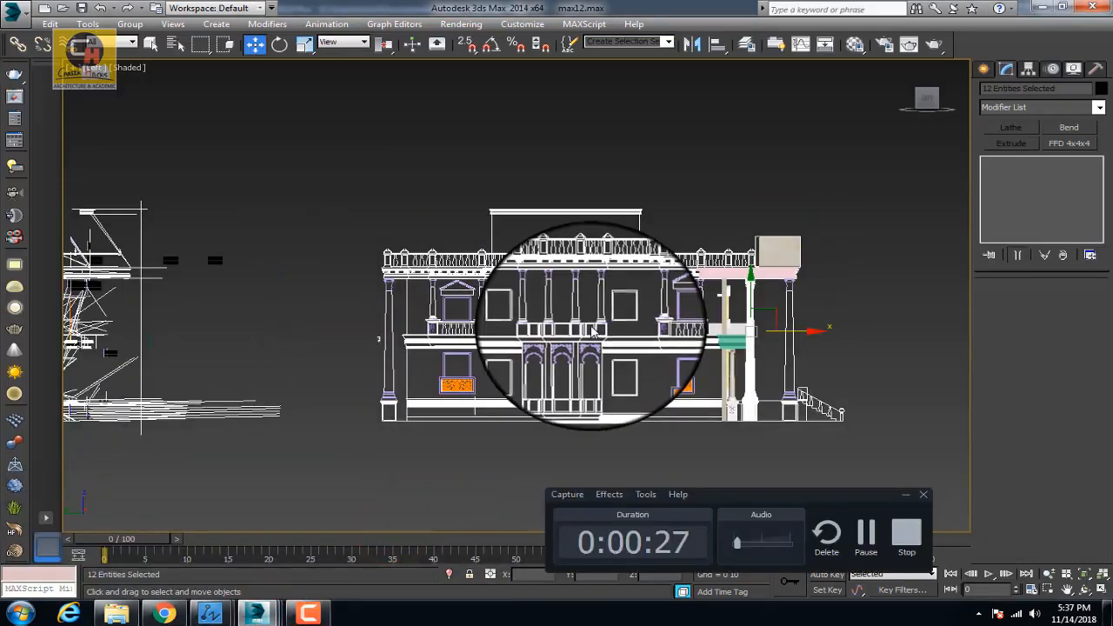
alt+middle_drag(593, 330, 539, 375)
key(l)
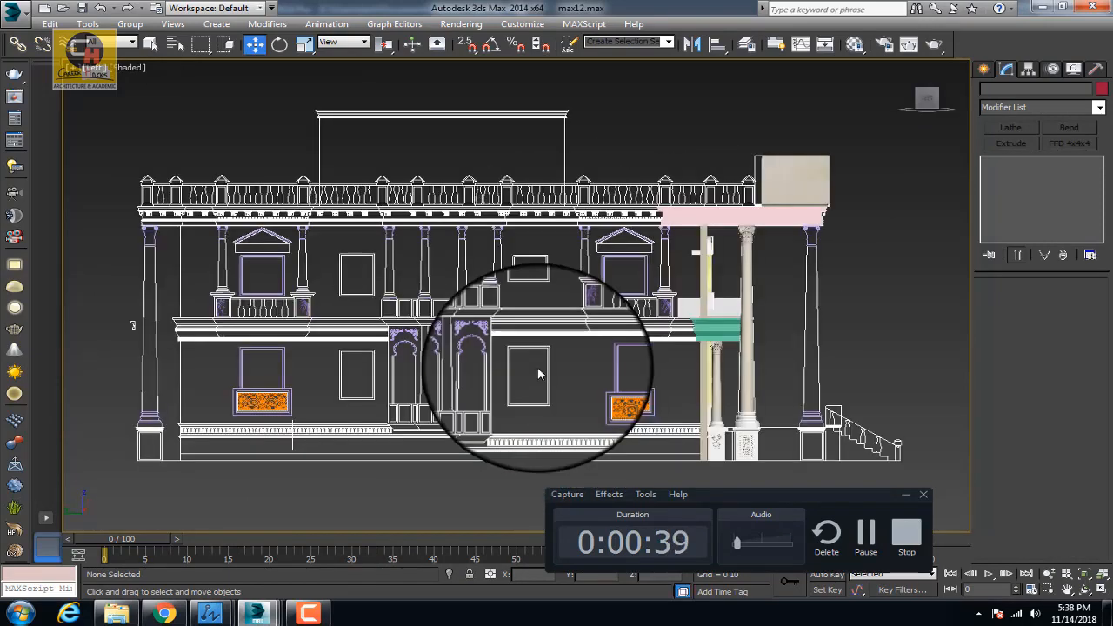
scroll(548, 322, up, 3)
key(F3)
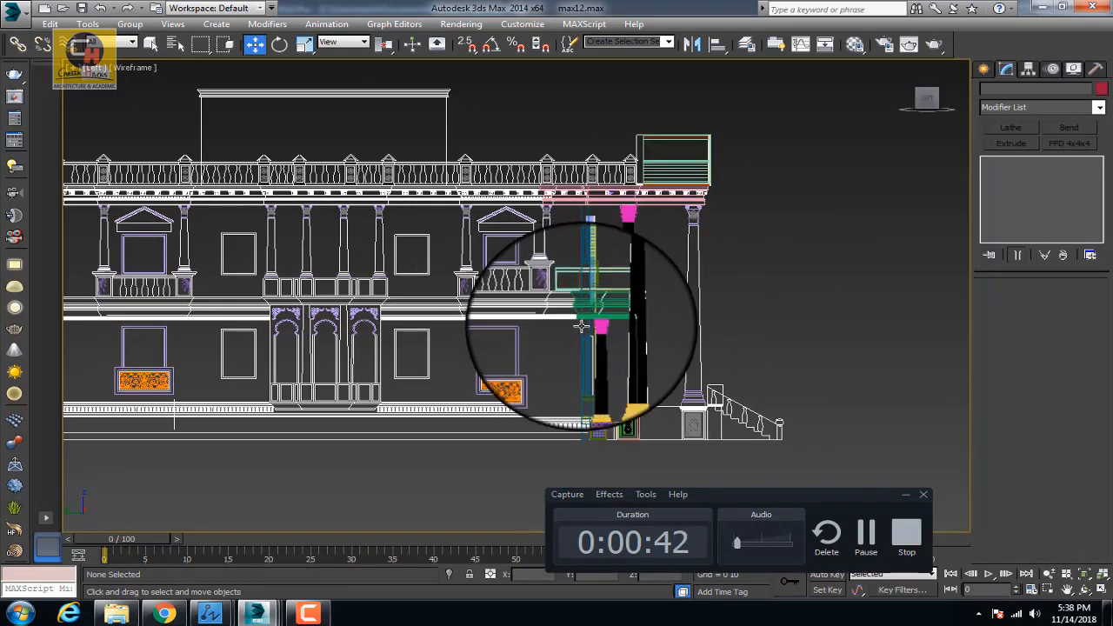
scroll(660, 252, up, 2)
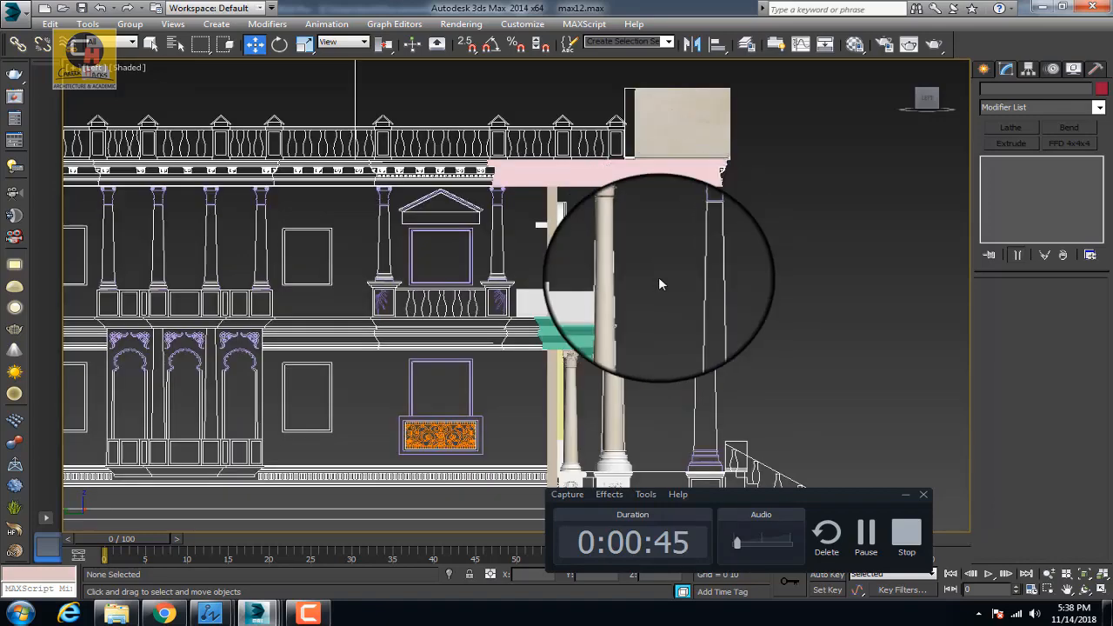
middle_drag(600, 413, 584, 298)
scroll(551, 318, up, 2)
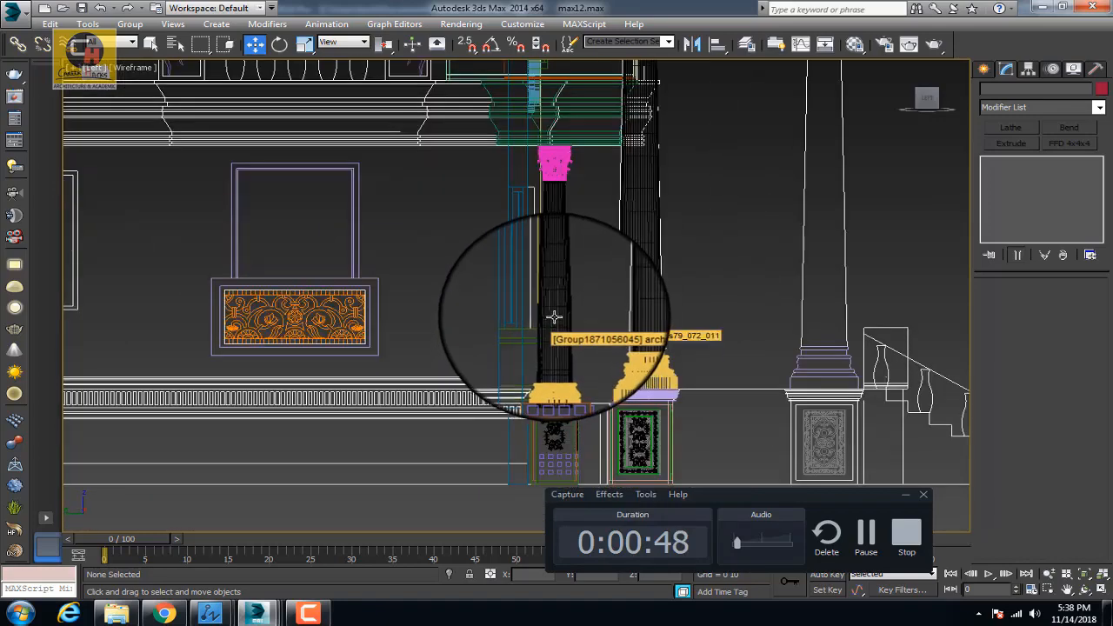
Select the extruded front wall and place a copy of it near the middle of the imported long elevation
key(F3)
key(F3)
scroll(556, 313, down, 2)
scroll(561, 315, down, 5)
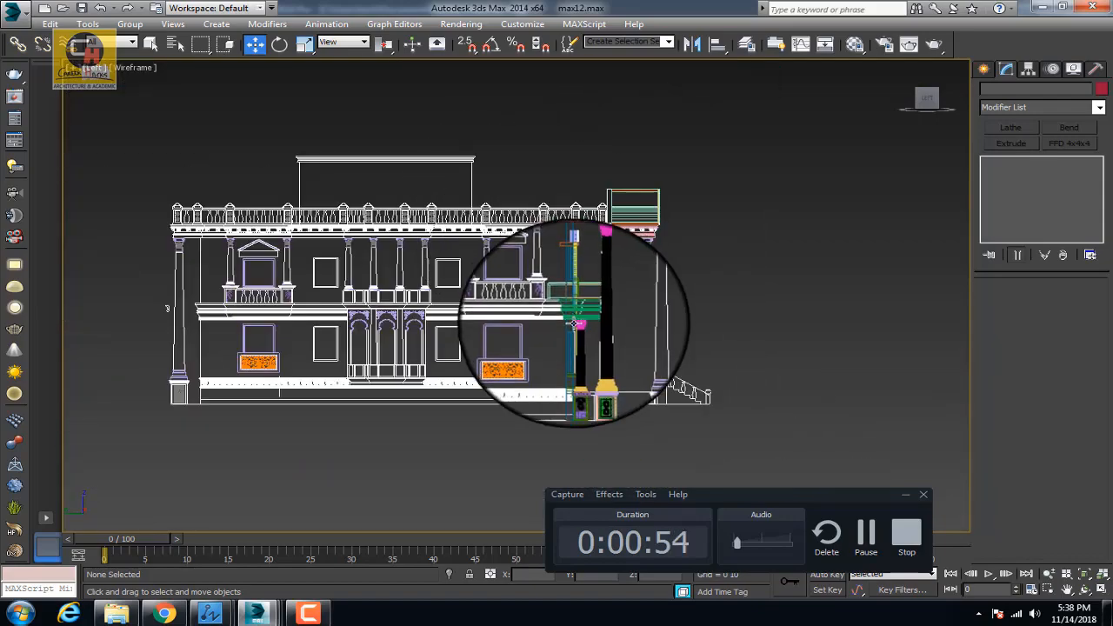
alt+middle_drag(564, 331, 496, 448)
scroll(497, 448, up, 2)
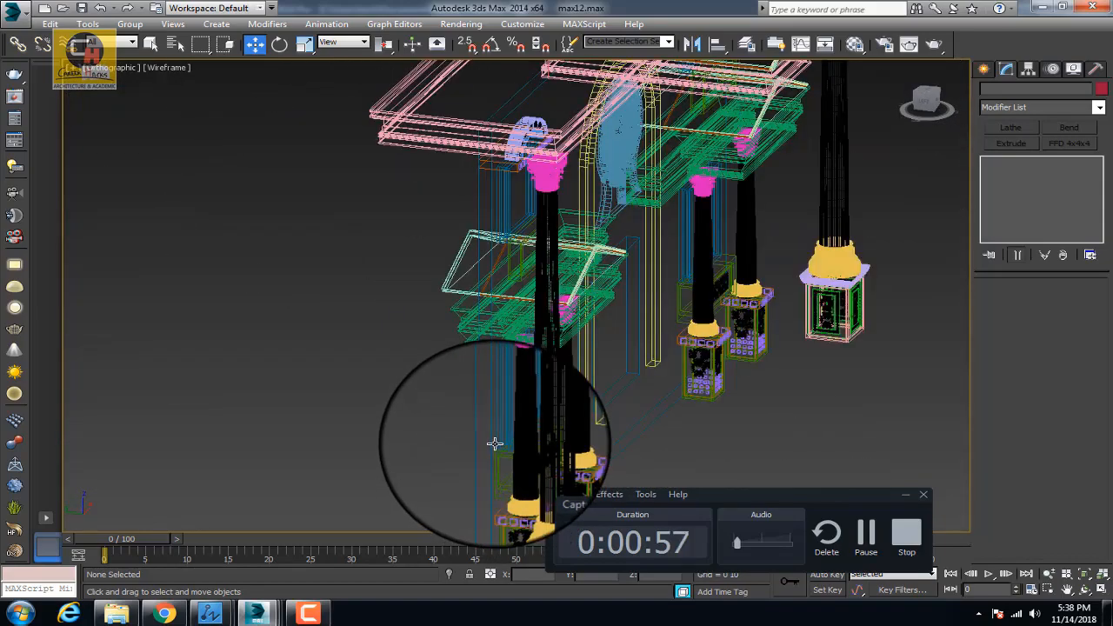
click(493, 445)
scroll(592, 231, up, 1)
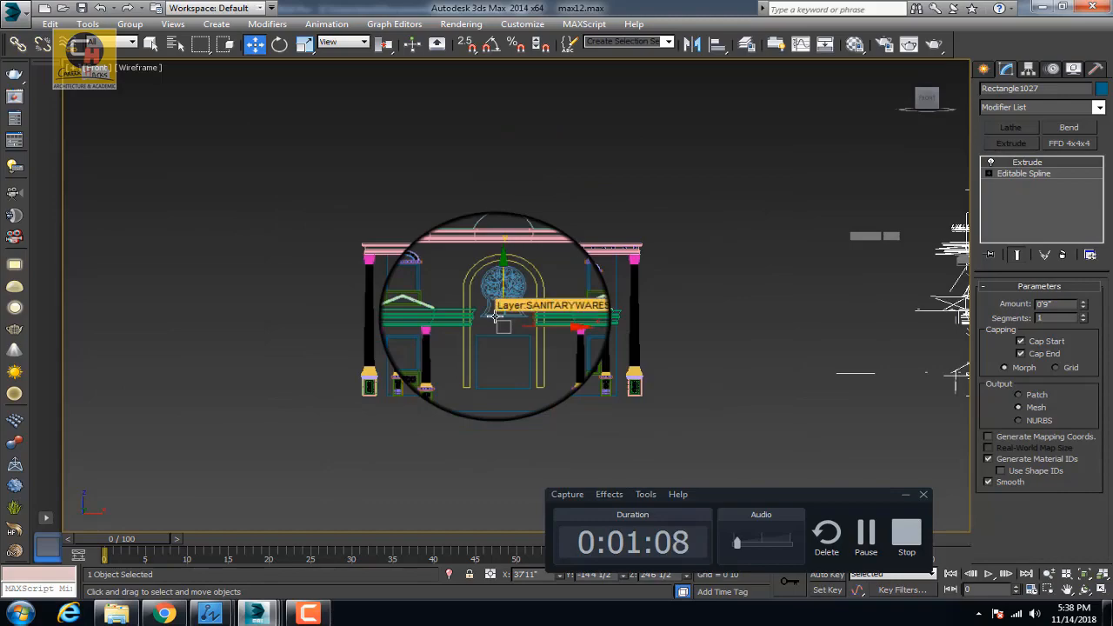
scroll(494, 316, up, 5)
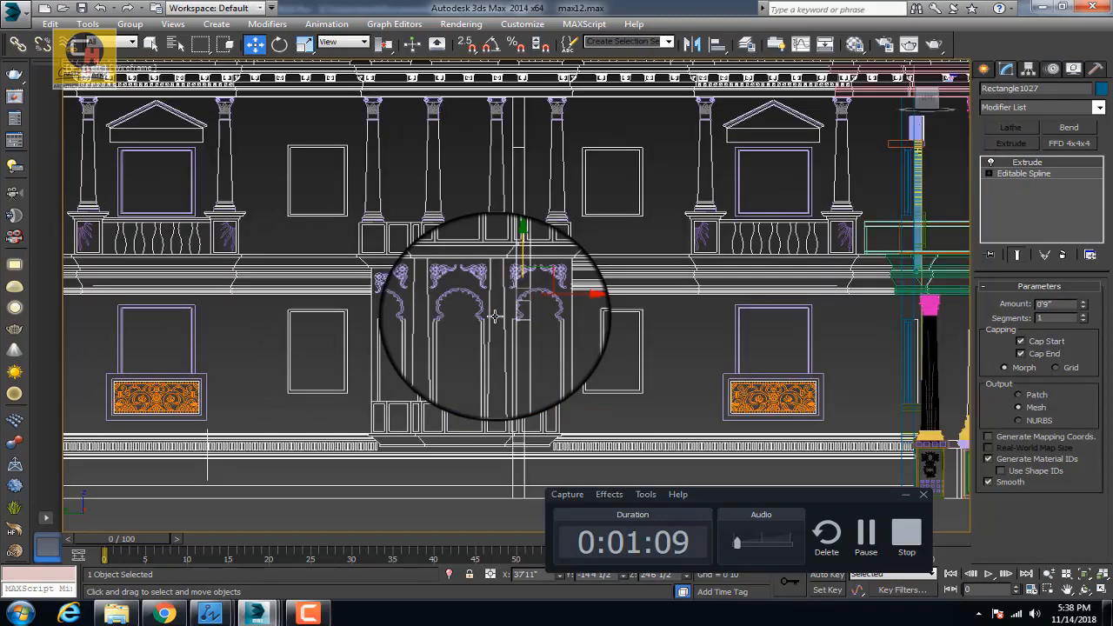
Turn on angle snapping and rotate the wall copy 90 degrees so it faces along the long elevation
scroll(558, 182, down, 2)
middle_drag(745, 269, 695, 273)
key(e)
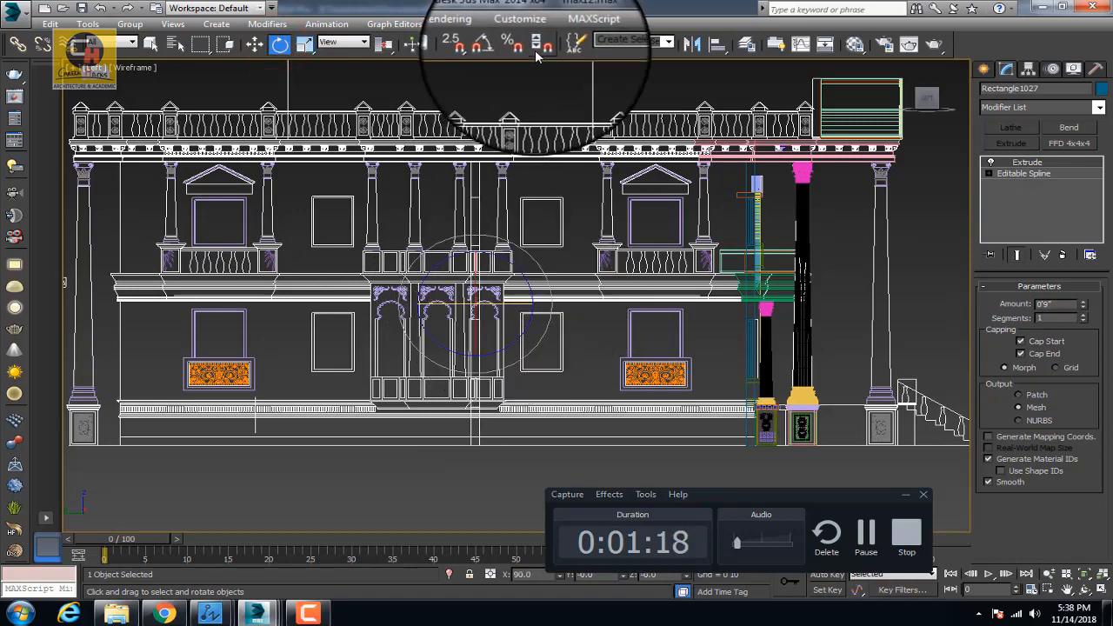
click(493, 46)
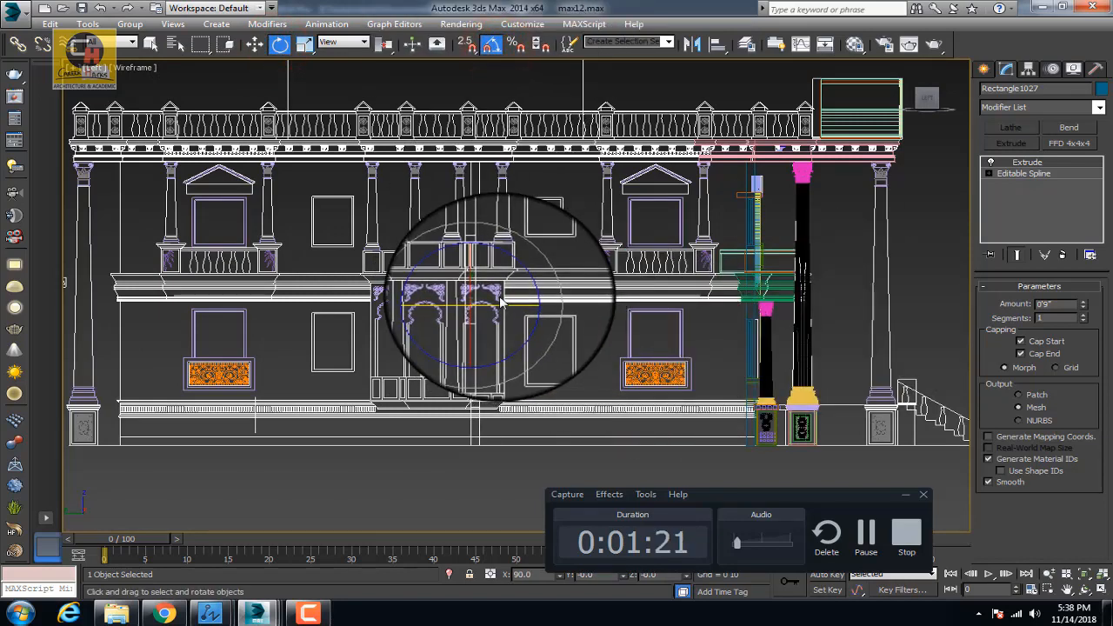
drag(502, 313, 498, 306)
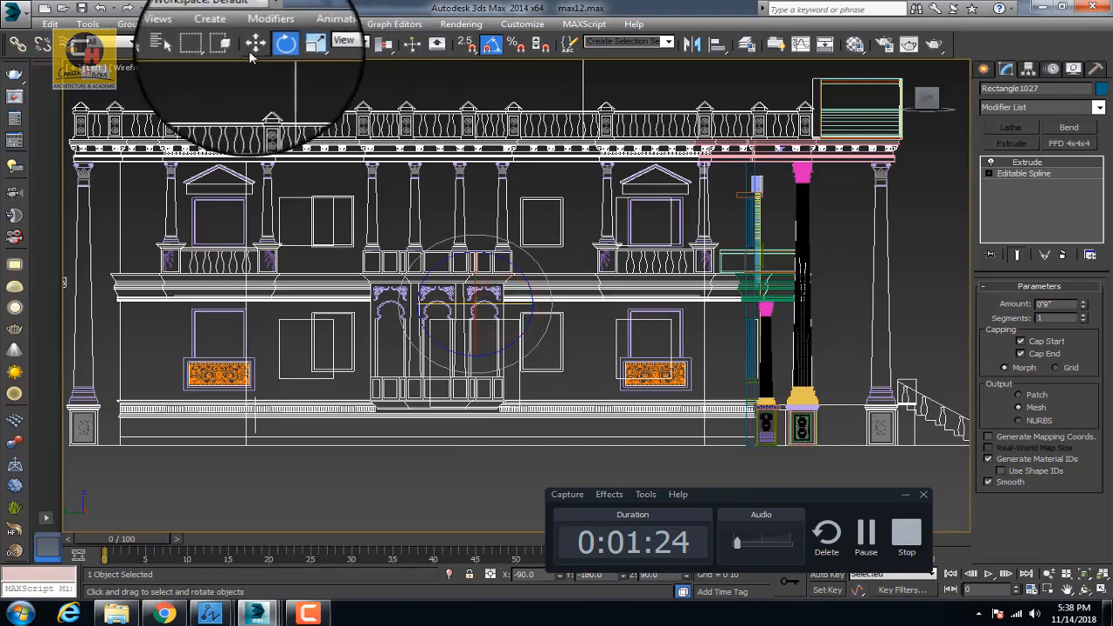
Move the wall with snapping so its end meets the long elevation's wall end farthest from the stairs
click(254, 44)
middle_drag(286, 281, 455, 271)
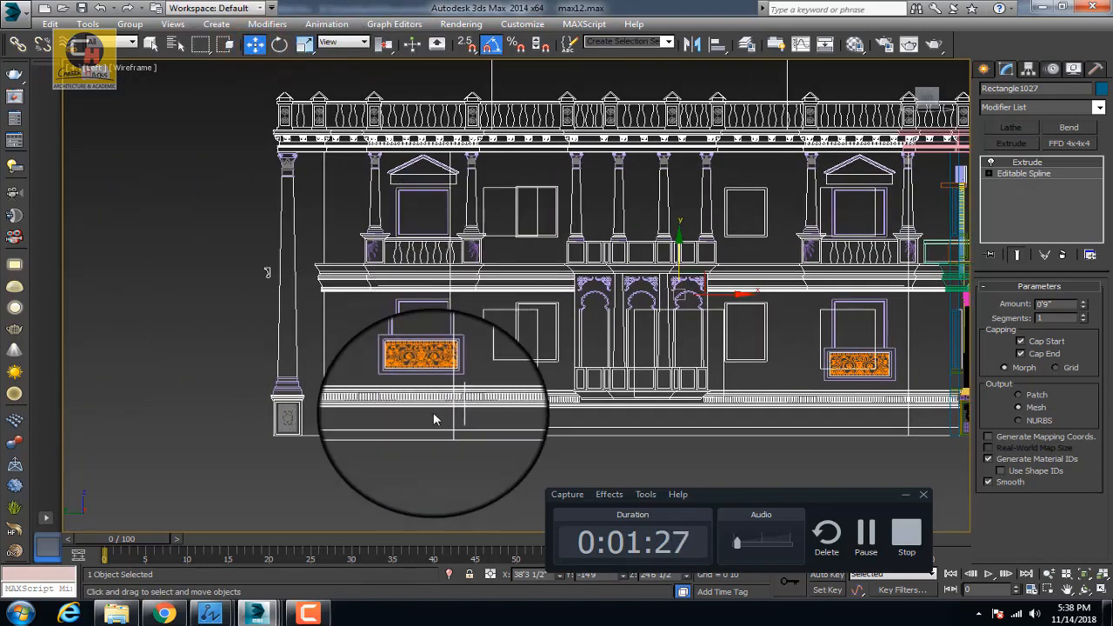
scroll(459, 418, up, 4)
drag(464, 419, 179, 427)
scroll(236, 319, down, 6)
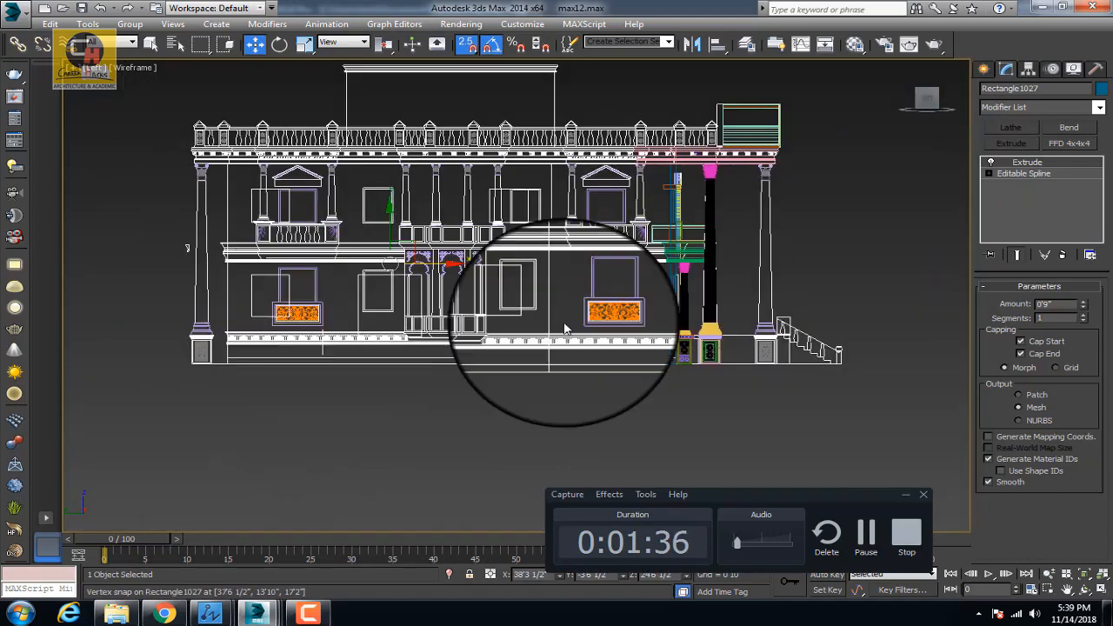
Select all vertices of the wall's editable spline and convert them to Corner type
middle_drag(565, 329, 449, 321)
click(989, 174)
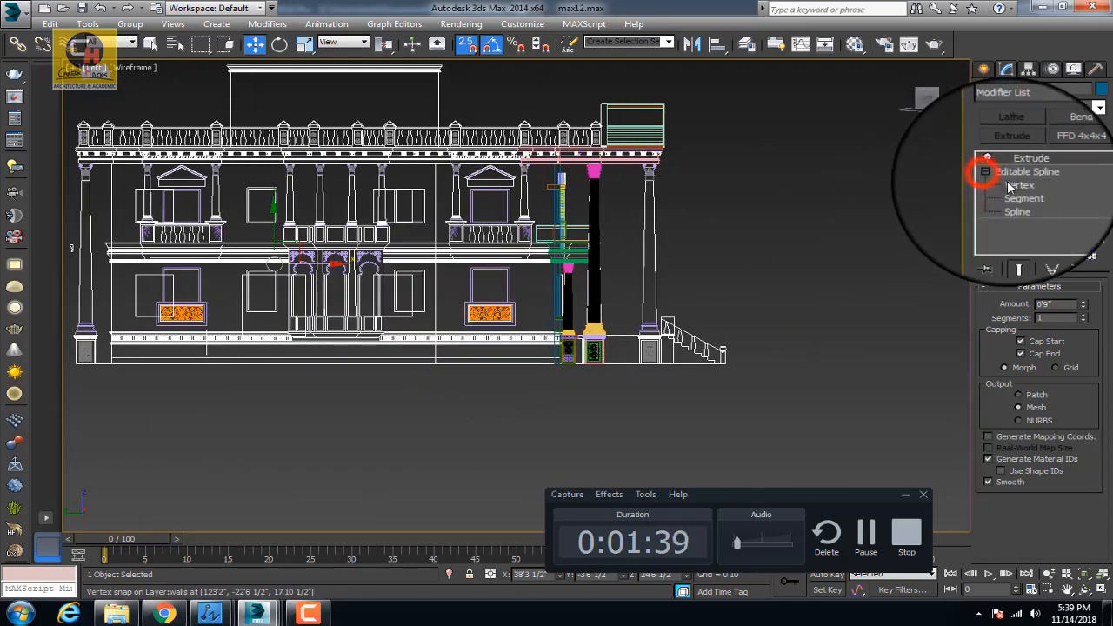
click(1013, 184)
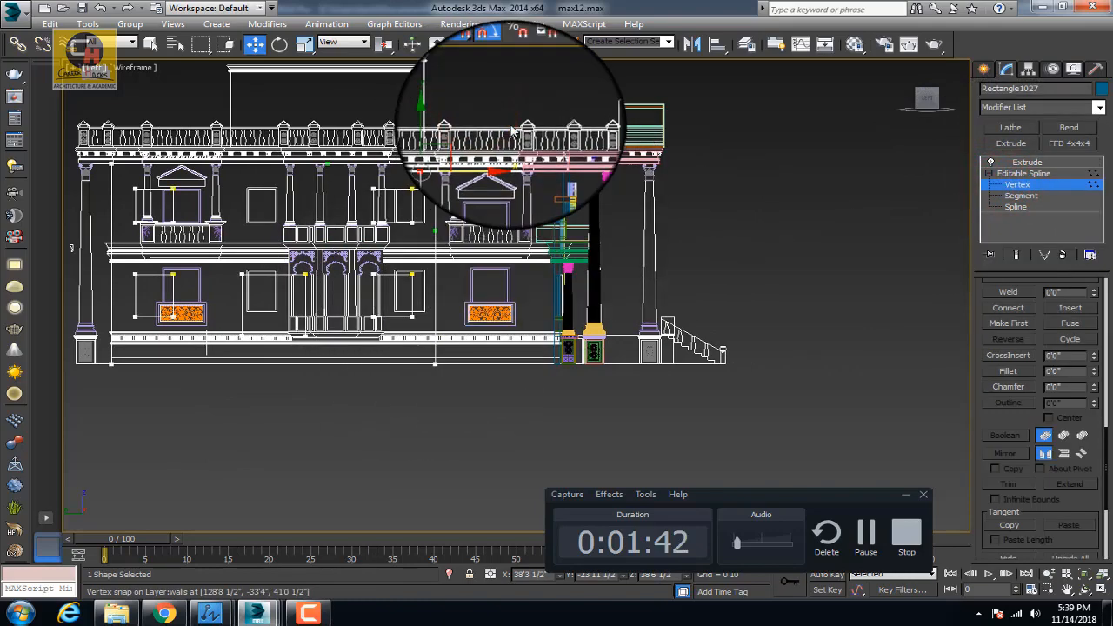
click(224, 317)
right_click(223, 317)
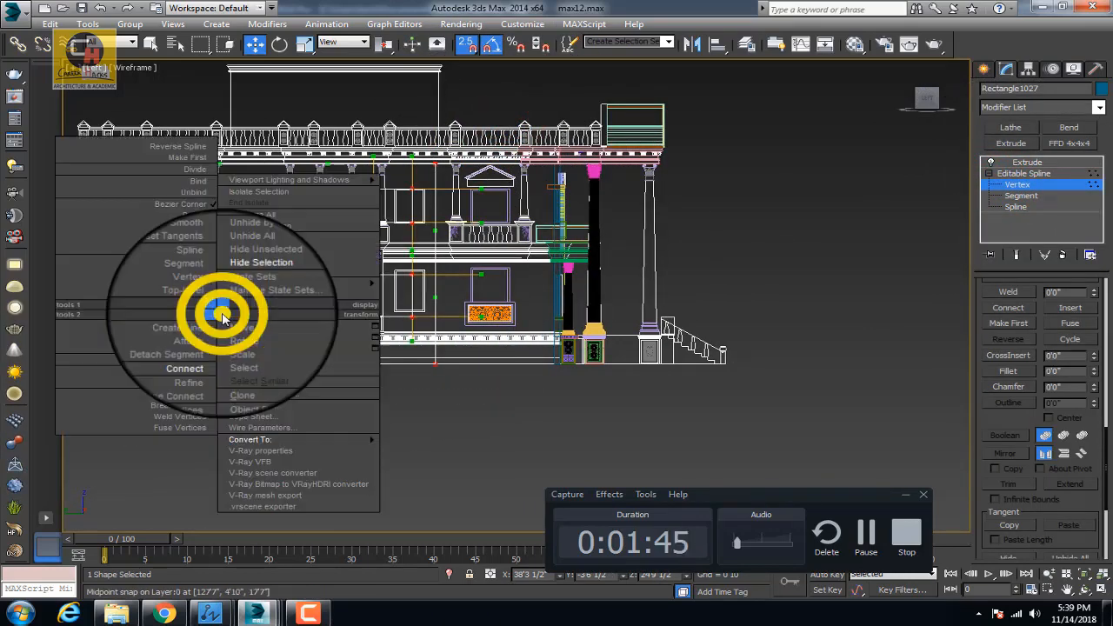
click(192, 233)
Move the wall outline's end vertices toward the stairs to meet the front wall behind the small column
drag(500, 125, 432, 396)
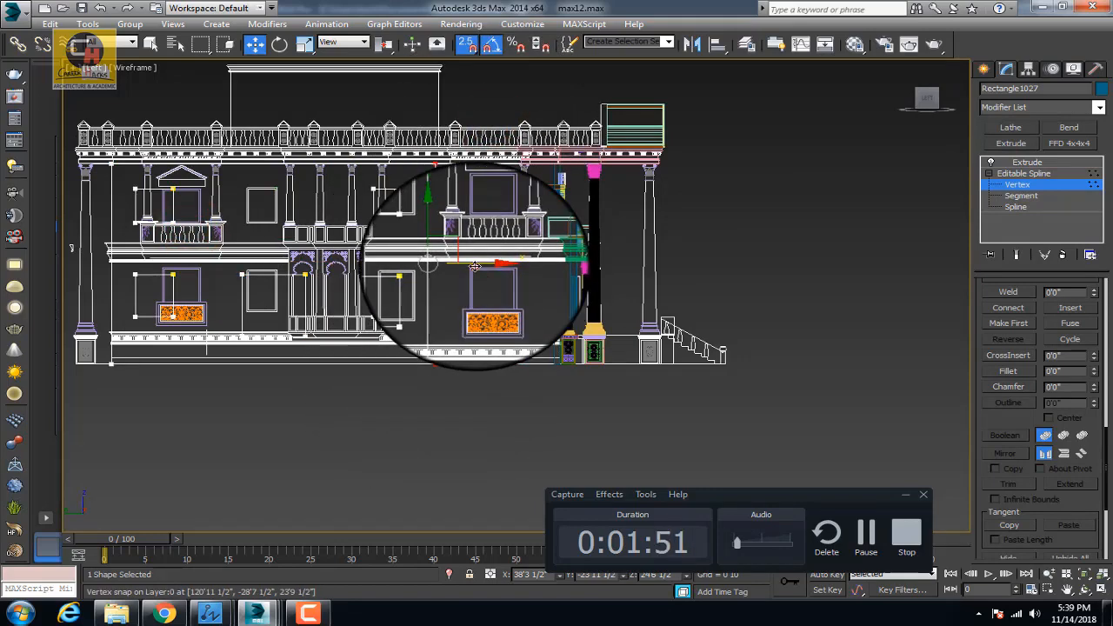
drag(460, 293, 527, 361)
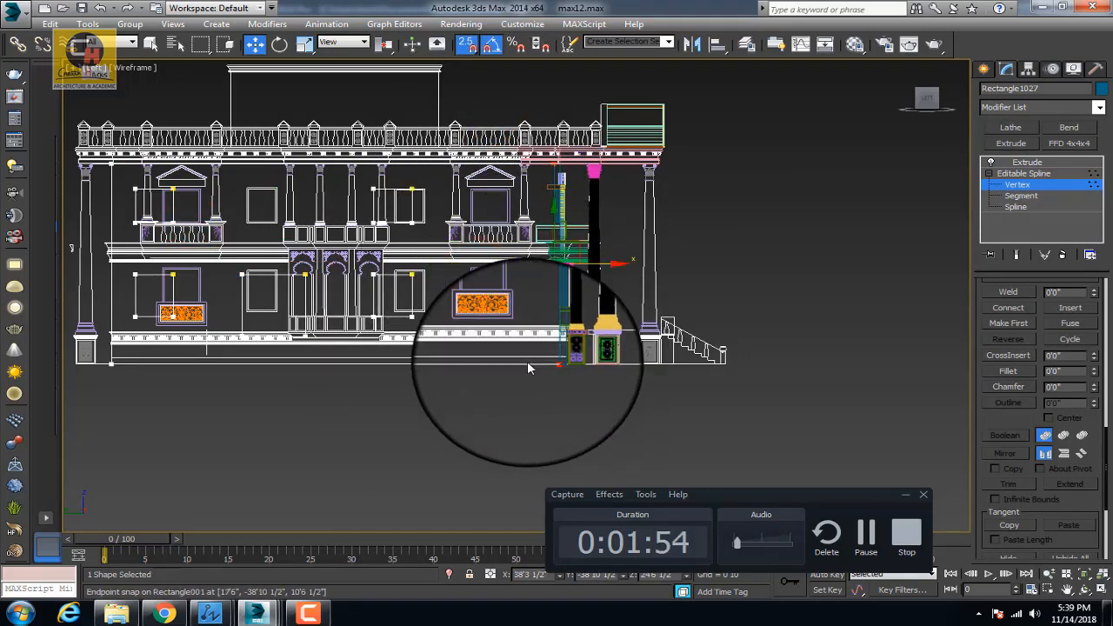
scroll(527, 361, up, 6)
scroll(625, 328, down, 3)
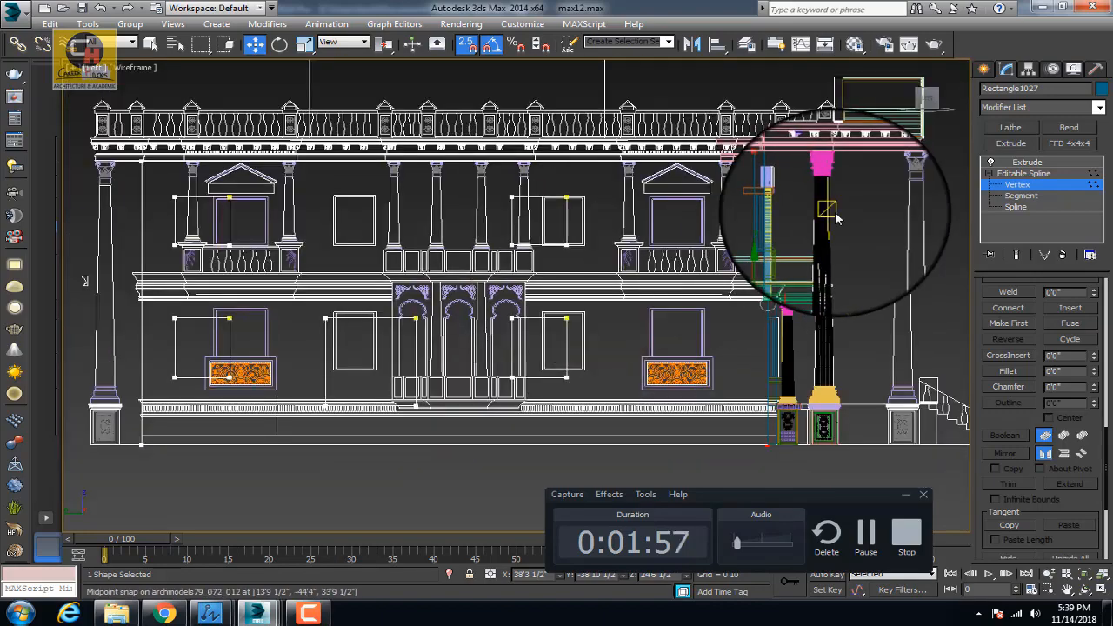
Move a ground-floor opening's vertices onto the window above the ornamental panel nearest the stairs, snapping to its outer frame corner
middle_drag(696, 323, 607, 261)
scroll(546, 273, up, 4)
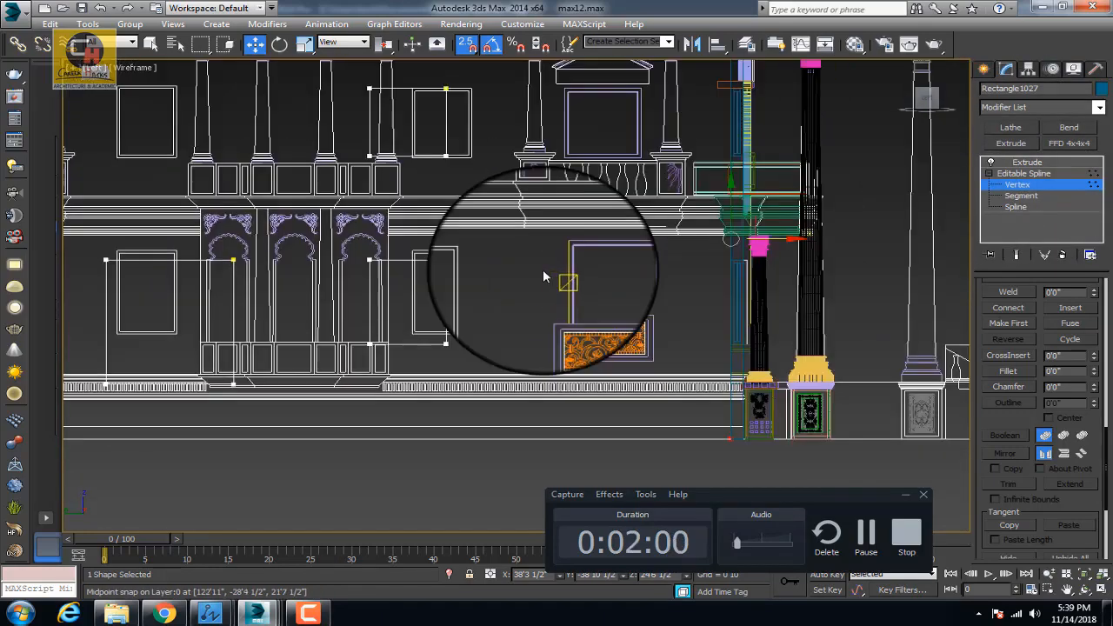
drag(432, 233, 291, 375)
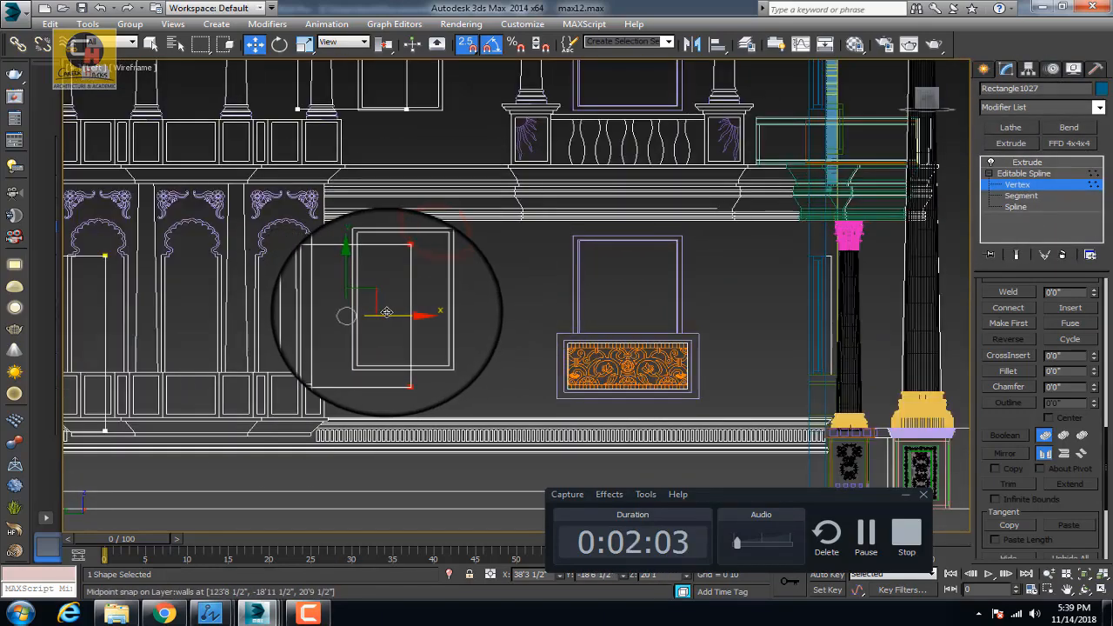
drag(391, 315, 621, 245)
scroll(687, 261, up, 6)
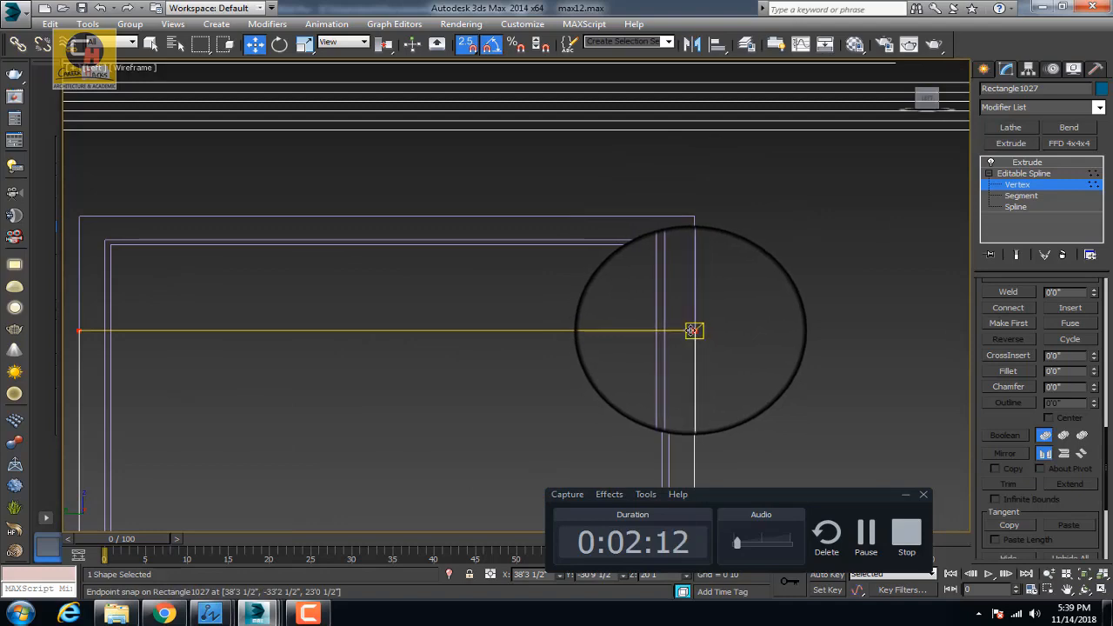
drag(691, 330, 683, 262)
scroll(693, 219, down, 8)
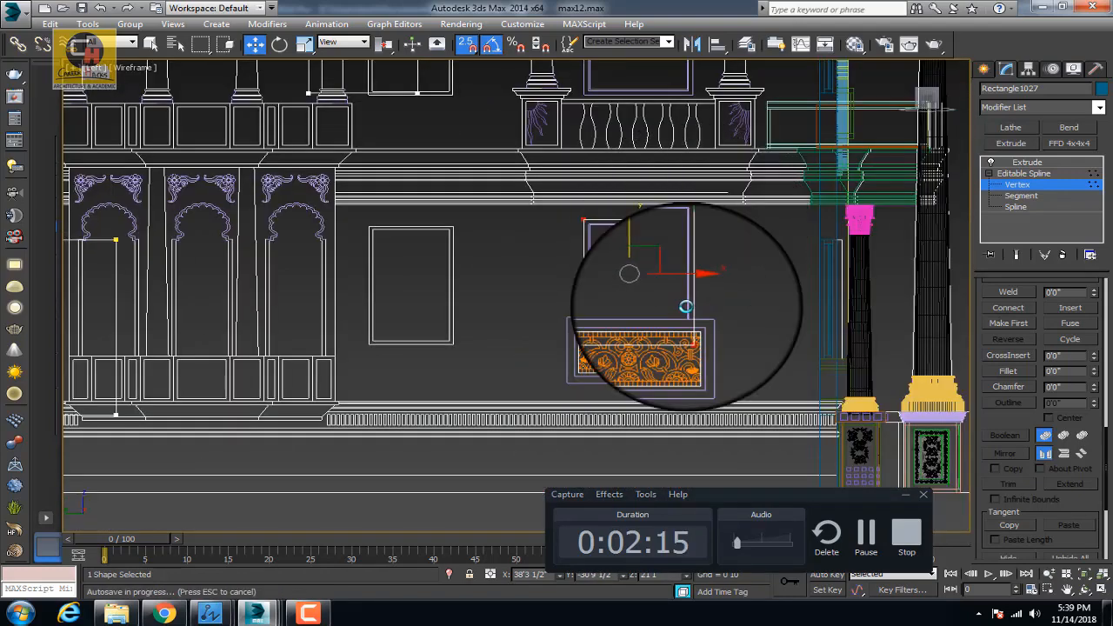
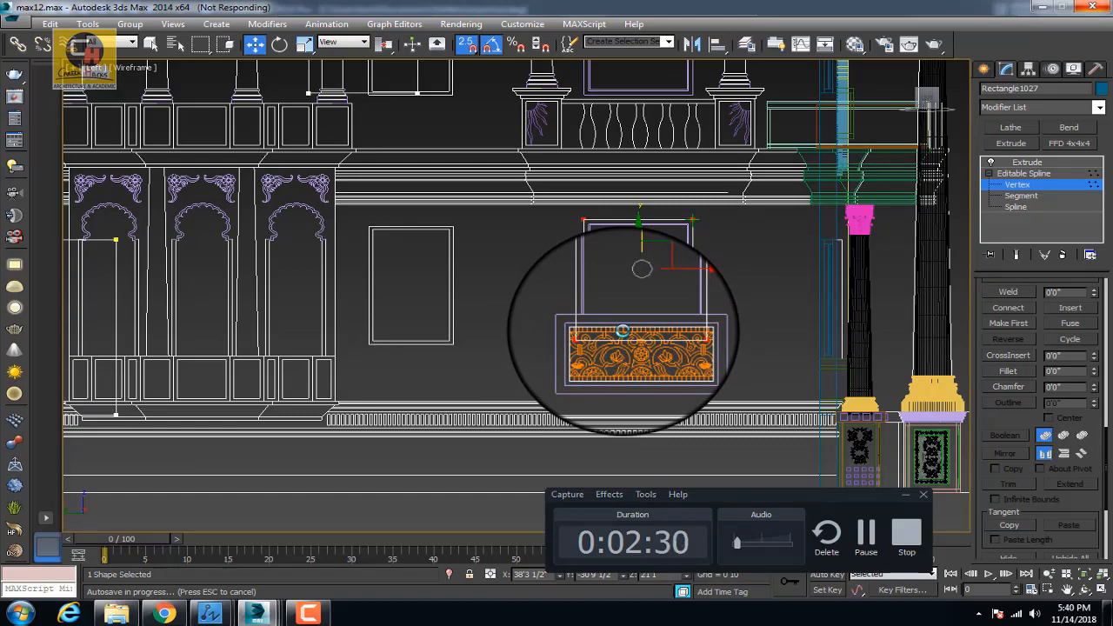
Move the bottom segment of that window opening up to the top edge of the ornamental panel
click(1010, 189)
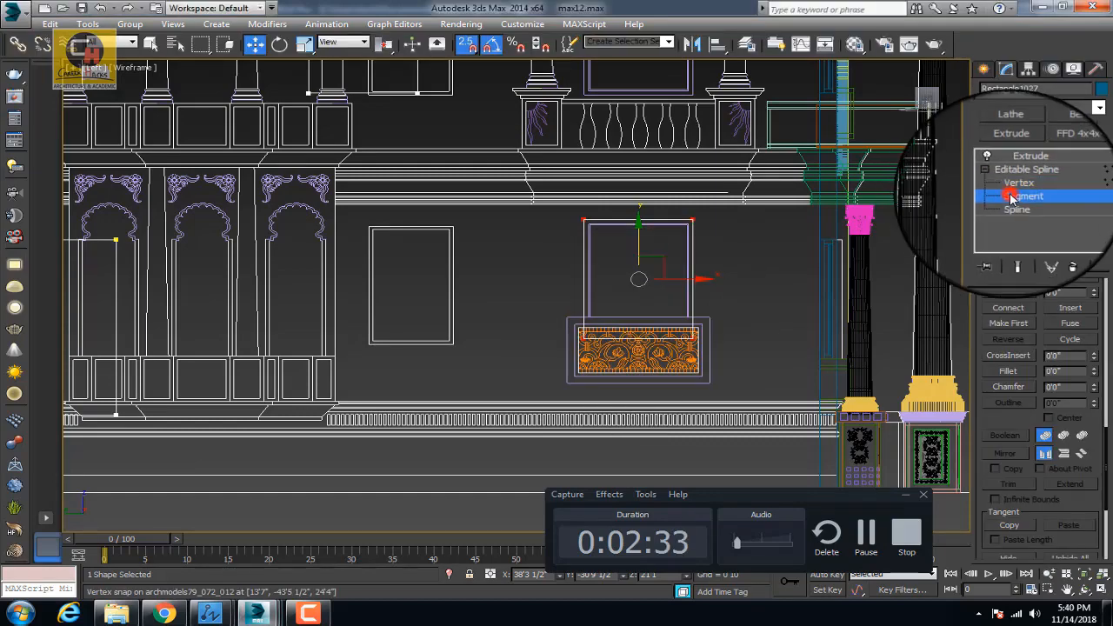
scroll(631, 348, up, 5)
click(625, 315)
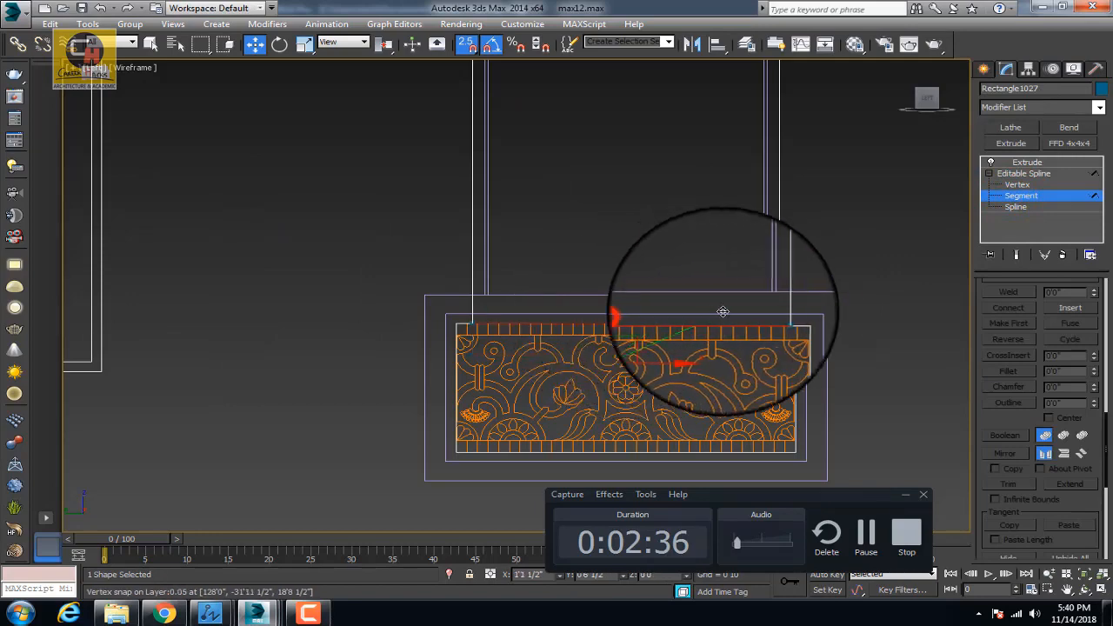
scroll(806, 312, down, 6)
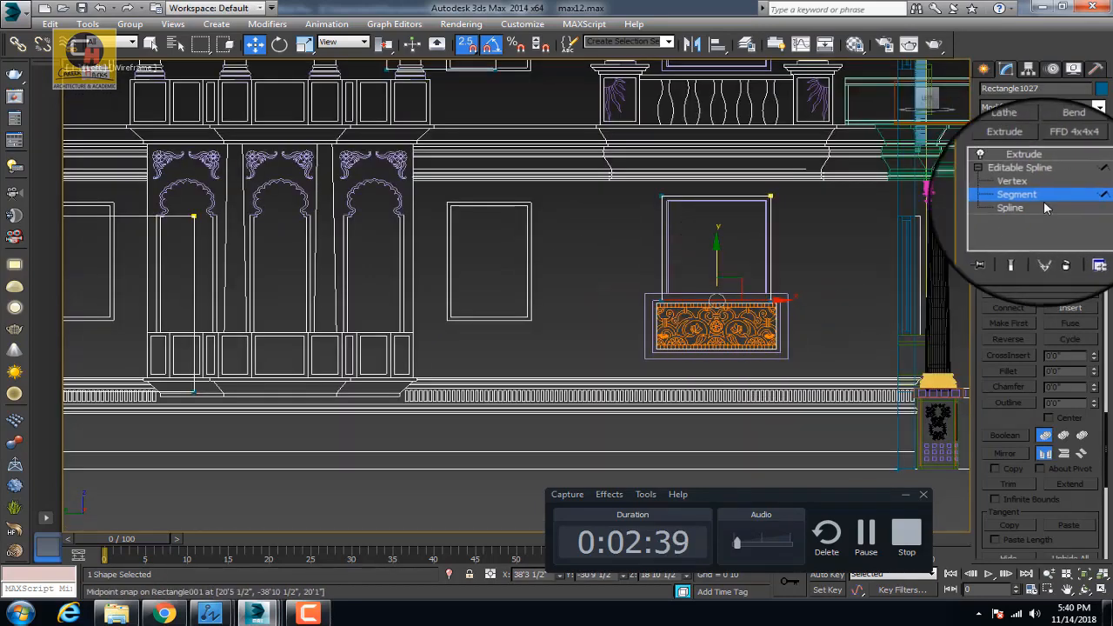
Move another ground-floor opening spline onto the plain window between the arches and the ornamental panel, aligning its side nearest the stairs
click(1015, 207)
drag(814, 227, 524, 233)
scroll(640, 187, up, 3)
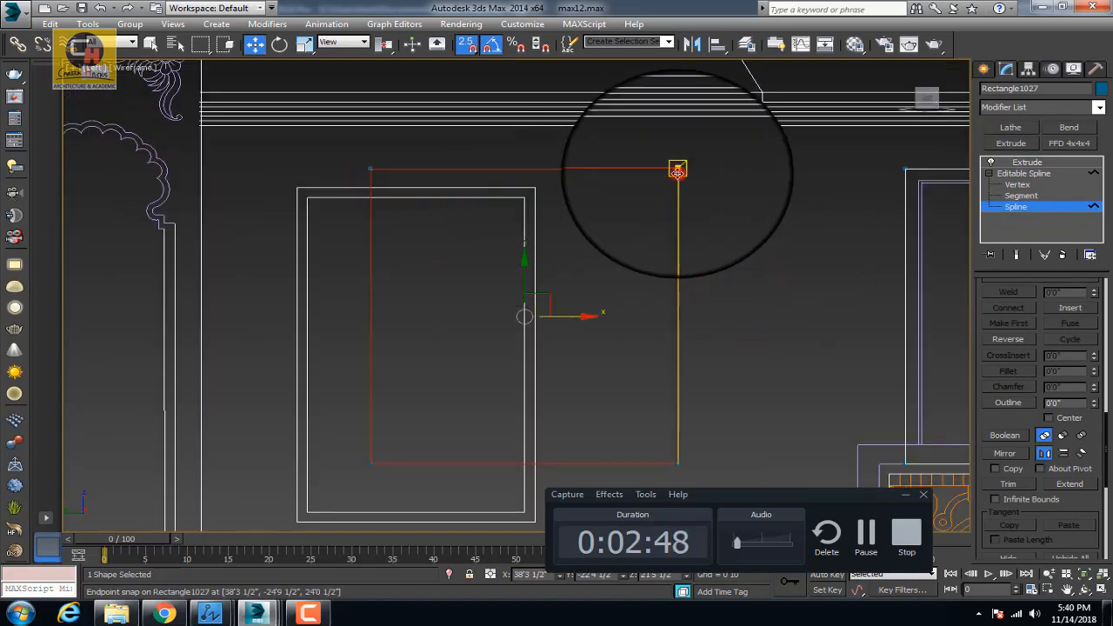
drag(678, 171, 538, 183)
scroll(538, 182, down, 2)
Snap the top, bottom and remaining side segments of the opening to the plain window's outer frame
click(1020, 196)
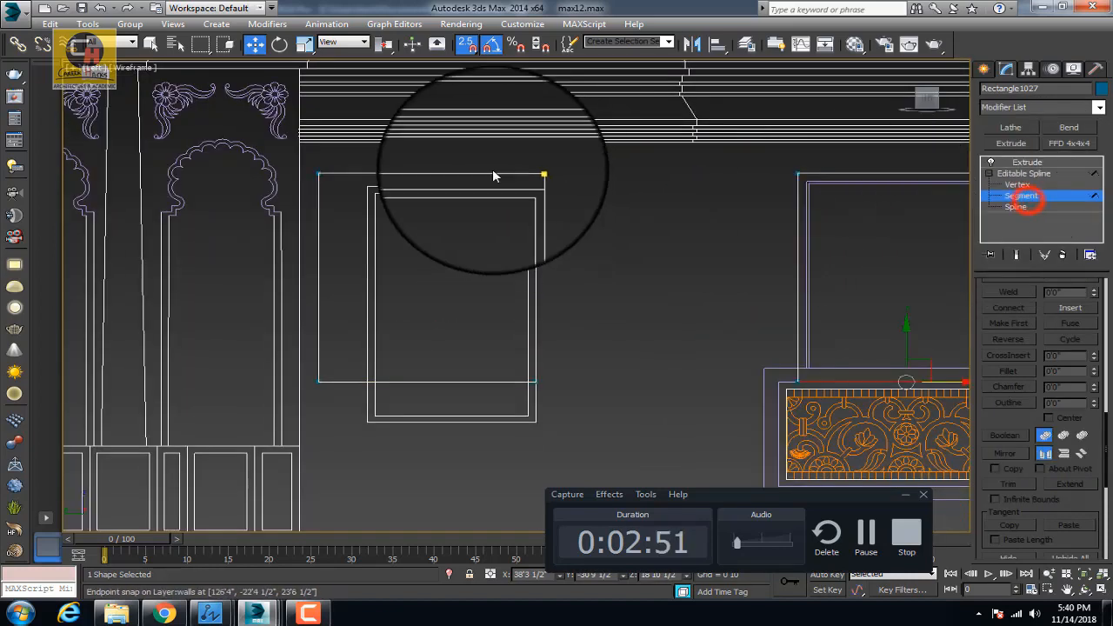
click(487, 176)
drag(421, 134, 534, 185)
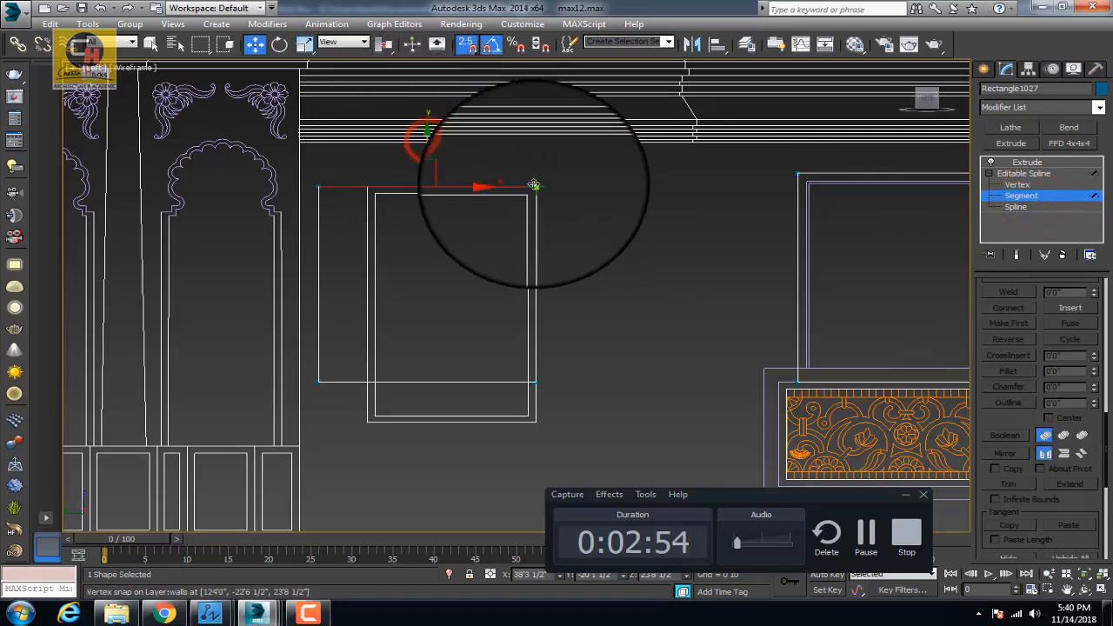
drag(460, 297, 440, 415)
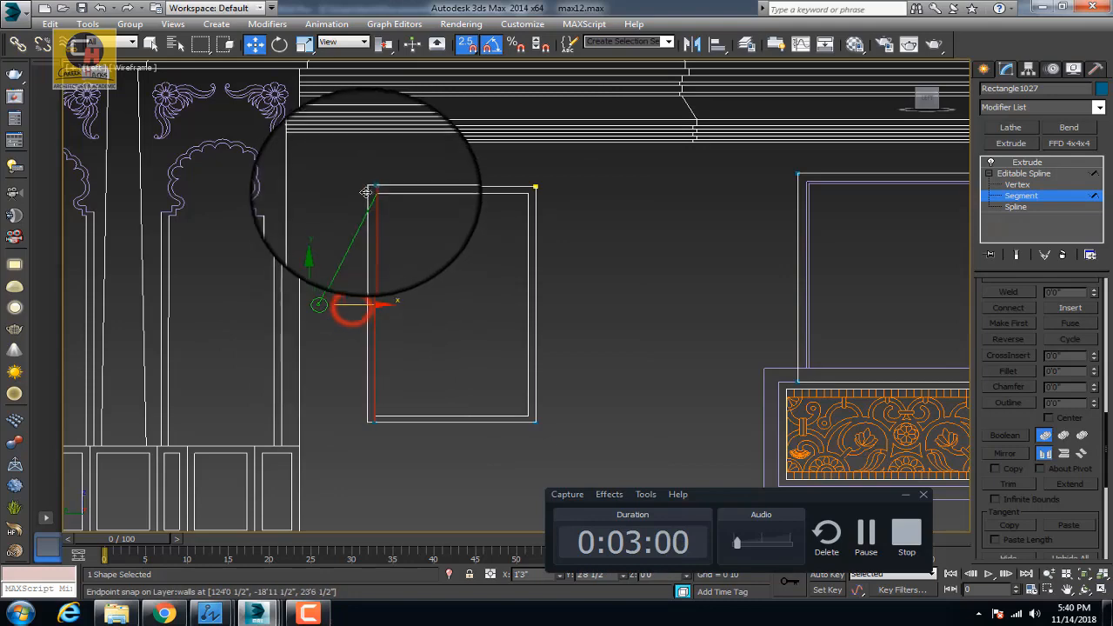
Move the large door opening's side segment nearest the plain window to the outer edge of the arched bay
scroll(459, 291, down, 4)
drag(330, 290, 447, 392)
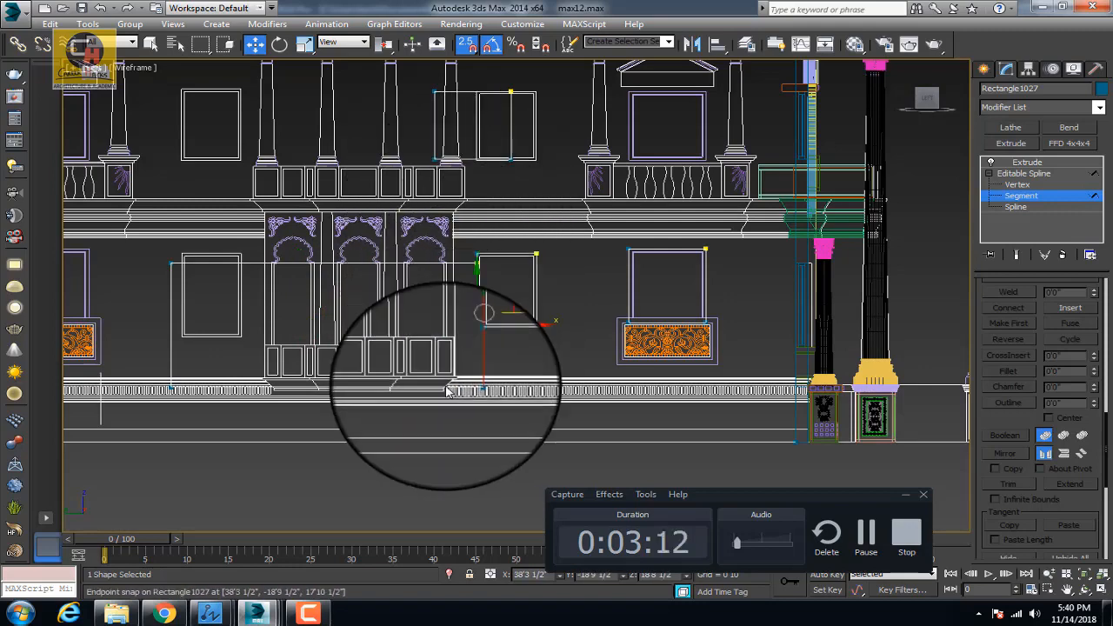
scroll(452, 393, up, 5)
drag(519, 387, 448, 378)
scroll(448, 379, up, 3)
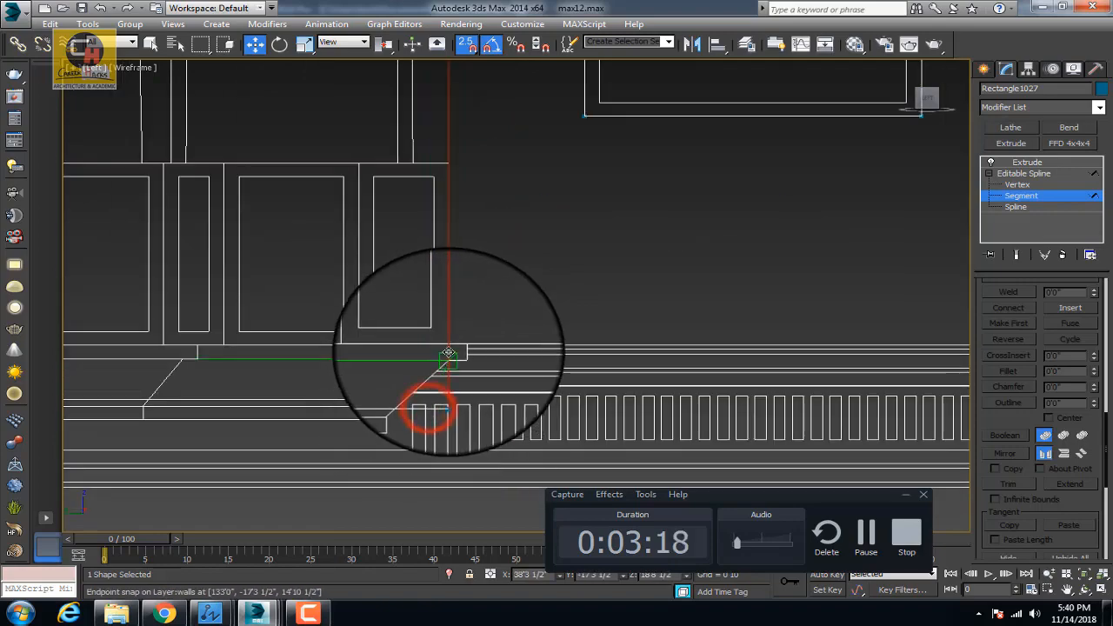
scroll(448, 354, down, 5)
Align the door opening's opposite side with the arched bay and its bottom segment with the bay's base
drag(300, 305, 209, 337)
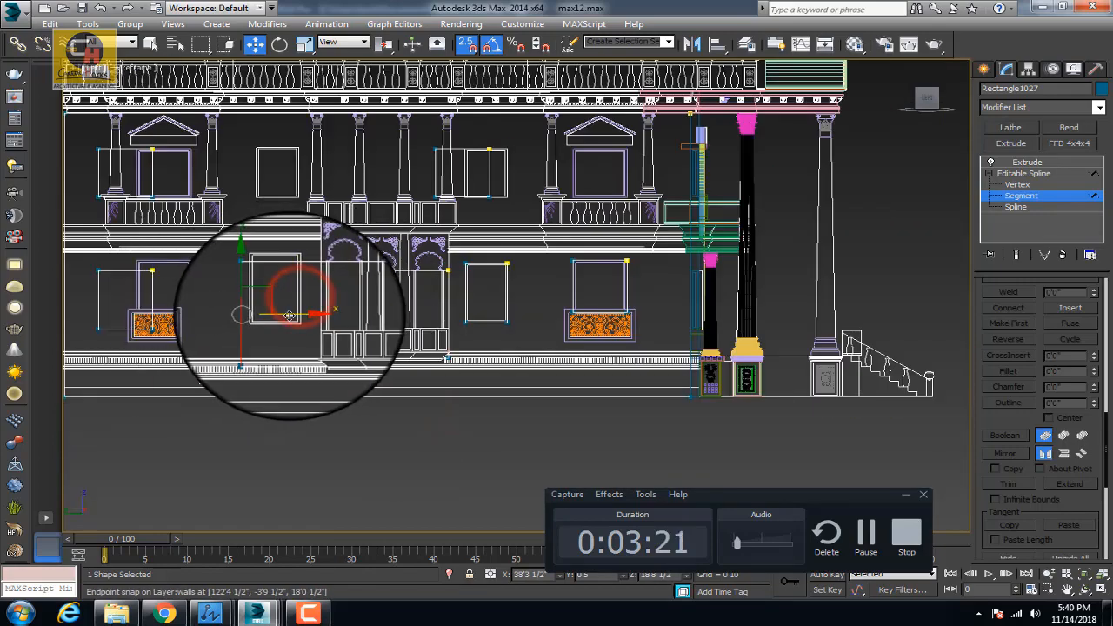
scroll(380, 434, up, 5)
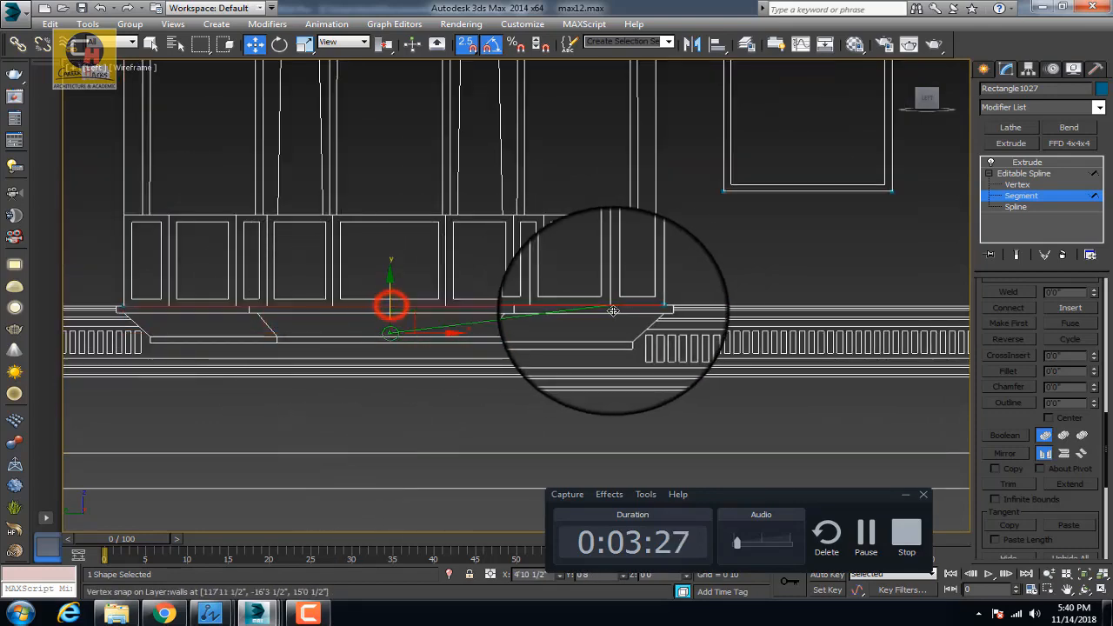
drag(656, 309, 655, 309)
scroll(492, 397, down, 5)
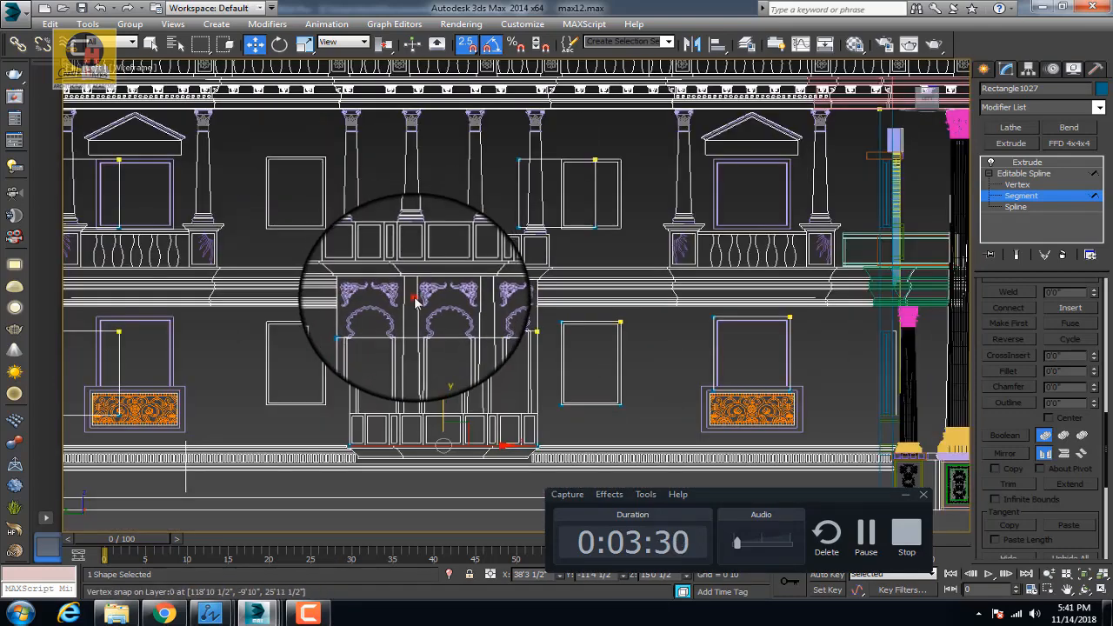
Raise the door opening's top segment to the upper edge of the arched bay, below the balcony moulding
scroll(464, 310, up, 3)
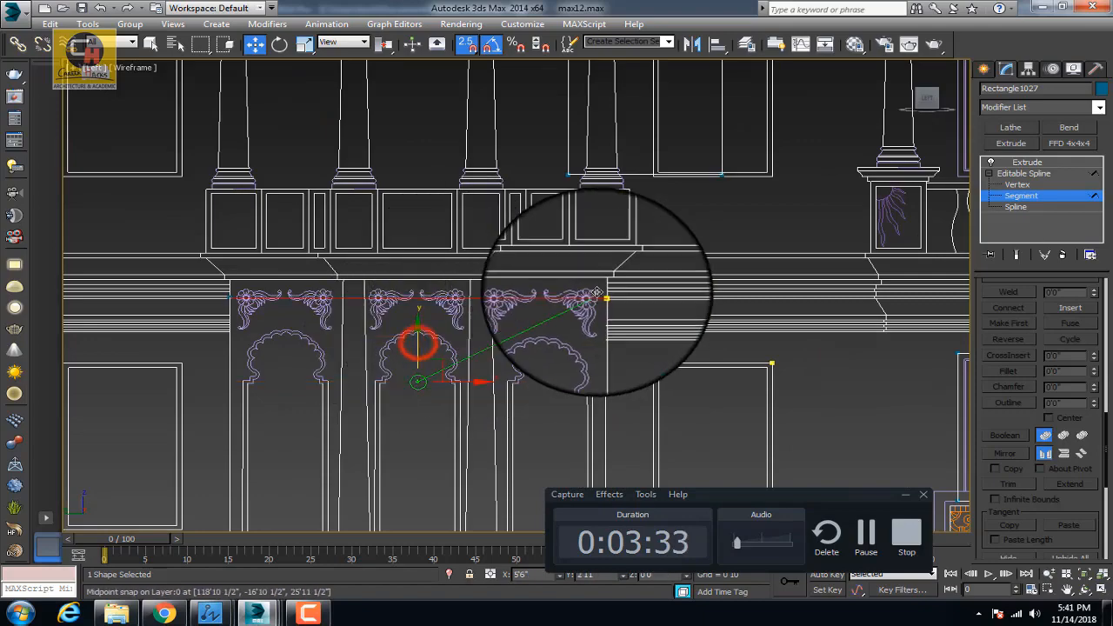
scroll(616, 274, down, 5)
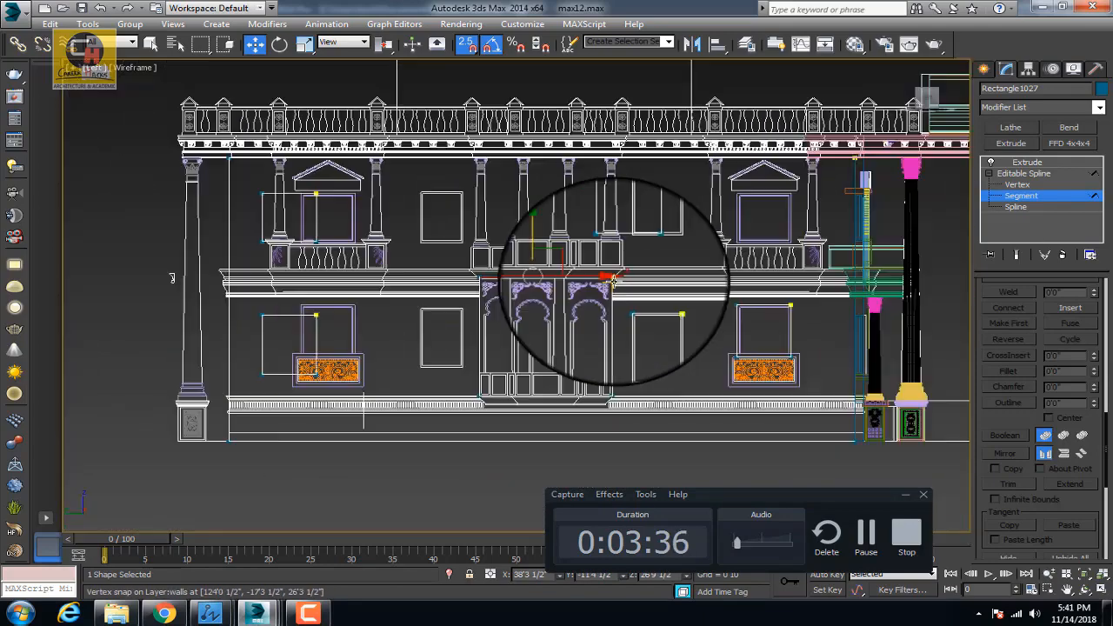
scroll(509, 323, up, 4)
scroll(430, 329, down, 5)
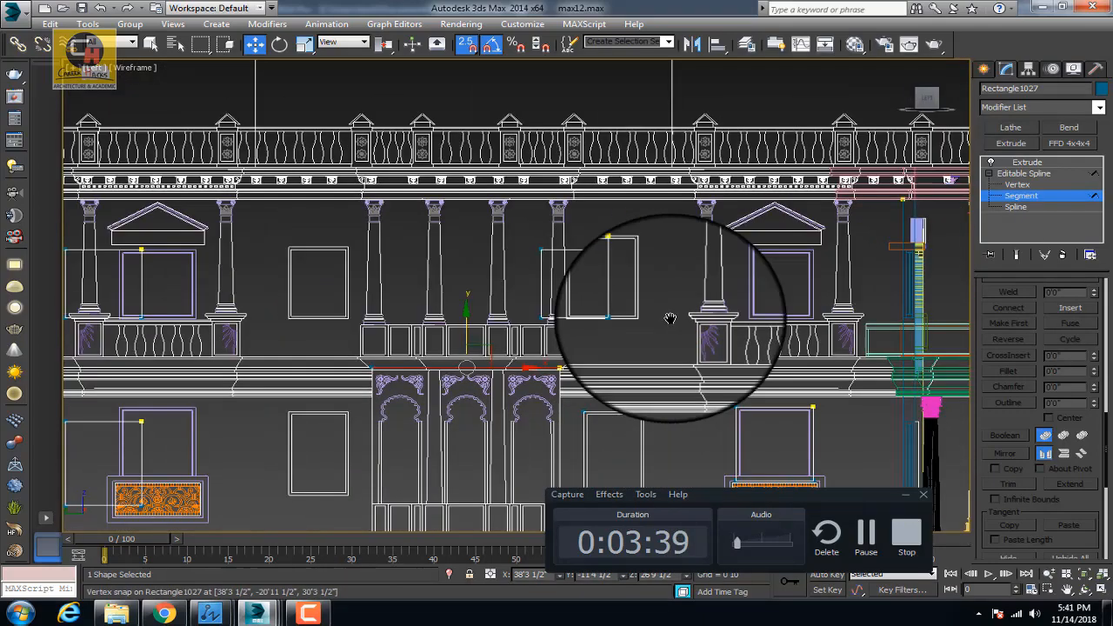
Delete the two misaligned upper-floor opening splines and the leftover lower opening at the far end of the wall
click(1017, 206)
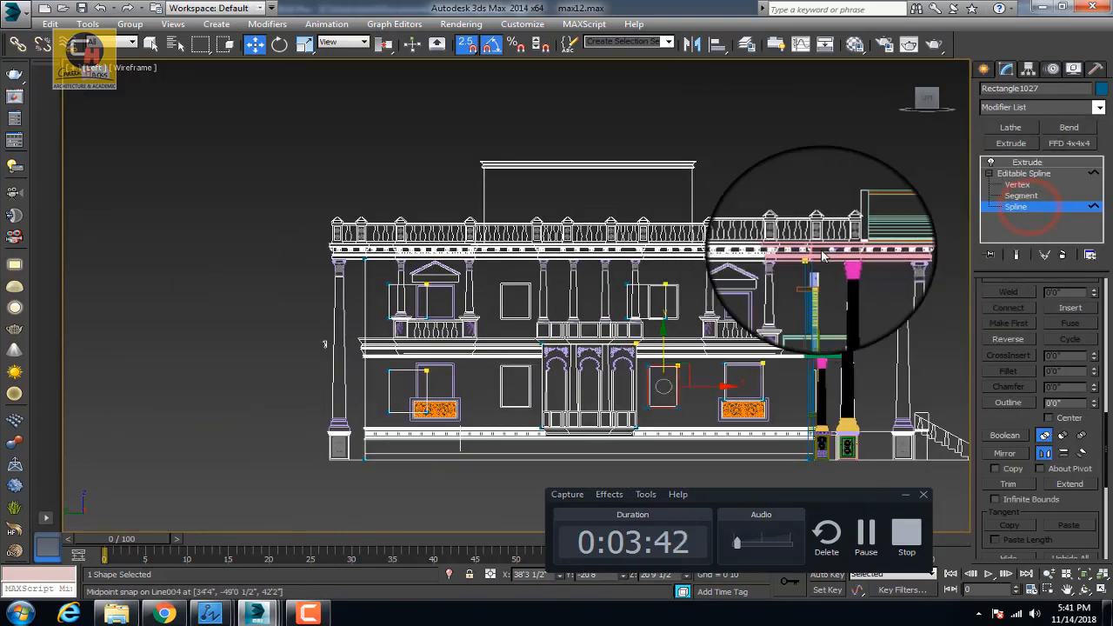
click(674, 276)
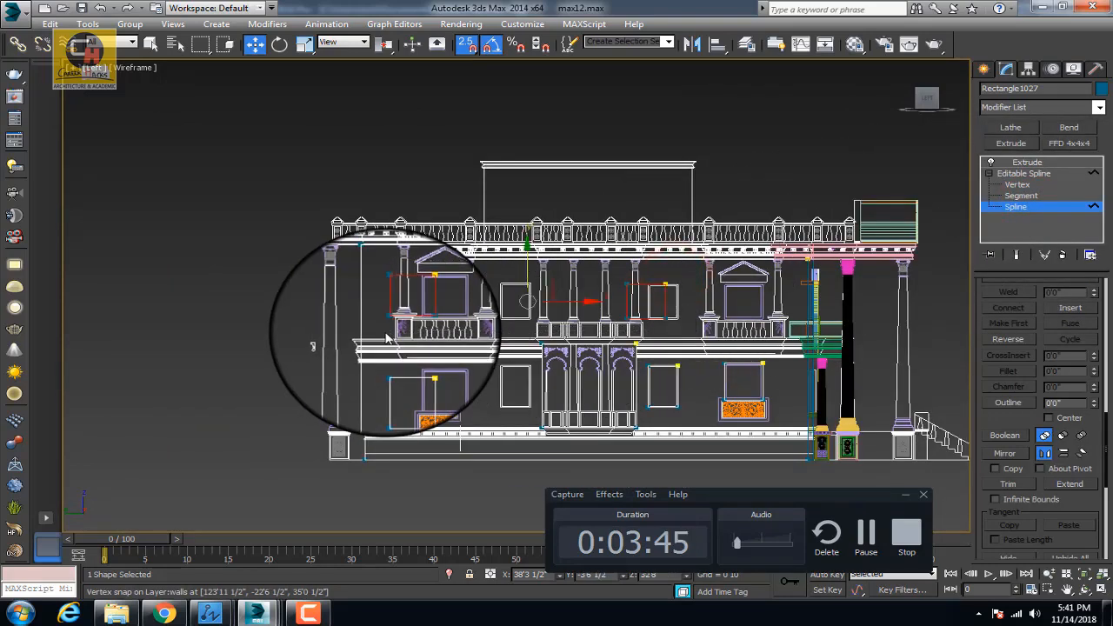
drag(459, 366, 379, 425)
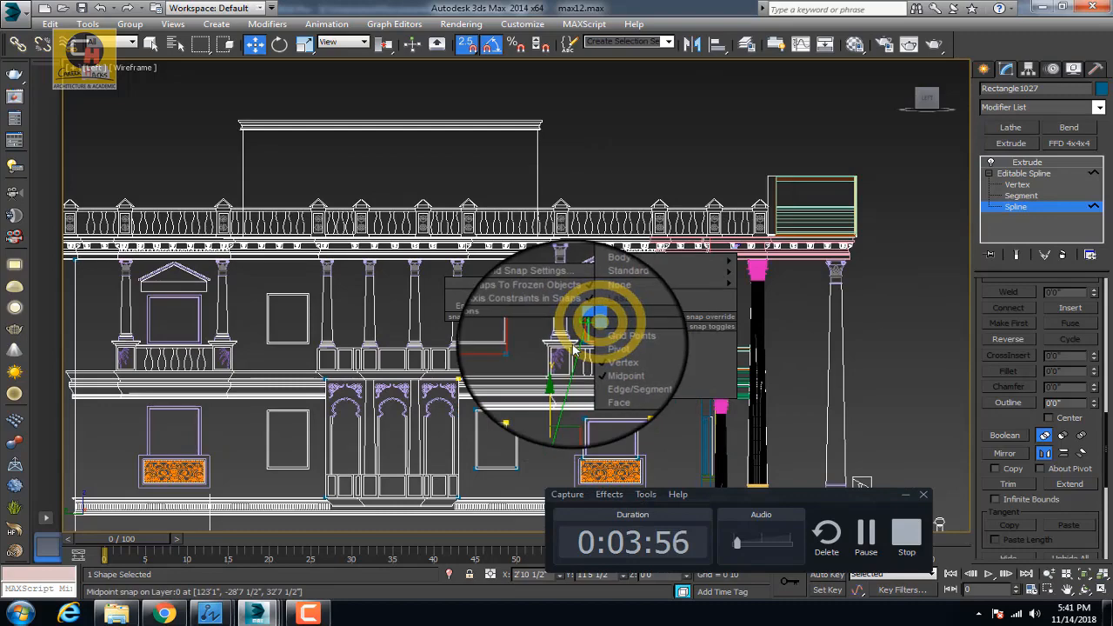
Copy the two fitted lower-floor window openings straight up, snapping them to the upper edge of the pedimented window
click(559, 350)
scroll(640, 318, up, 4)
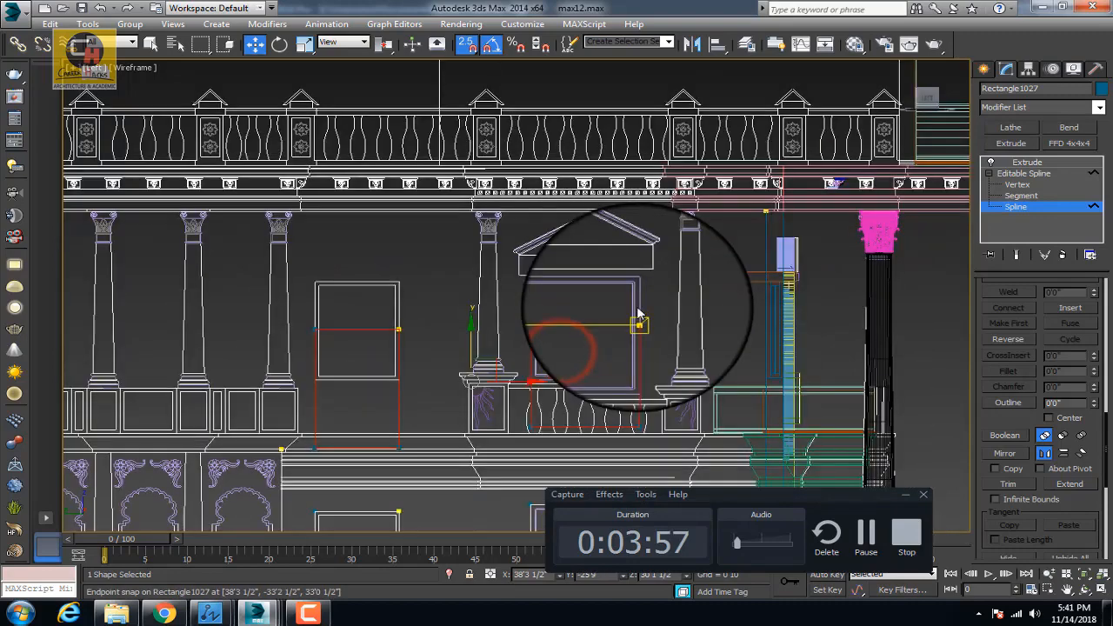
scroll(639, 254, down, 3)
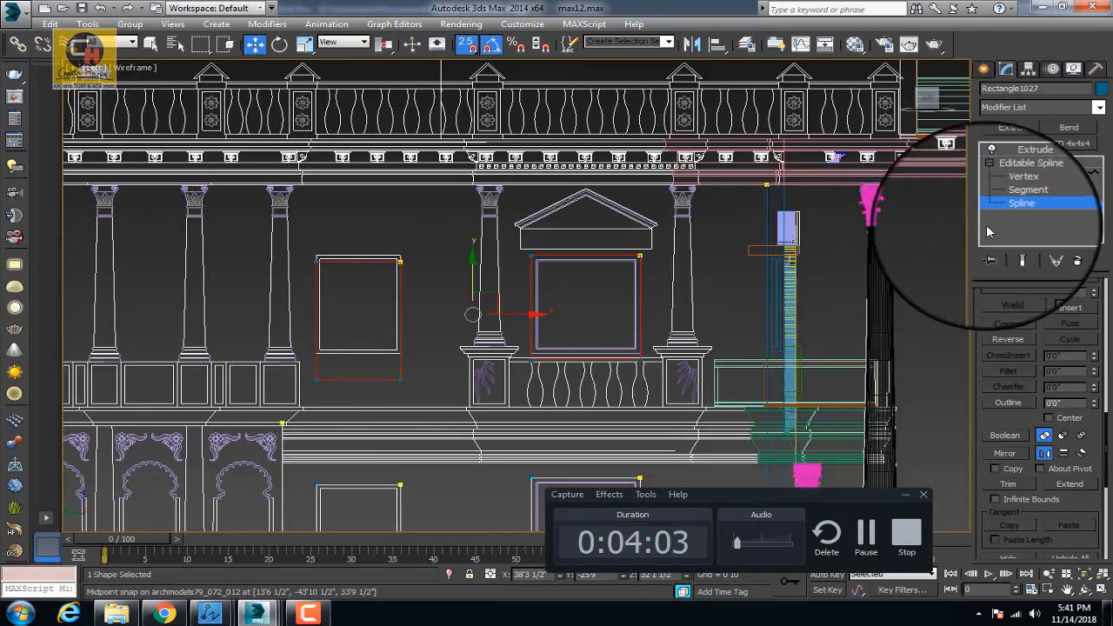
Snap the top and both side segments of the upper plain window opening to the window's outer frame
click(1021, 196)
click(357, 246)
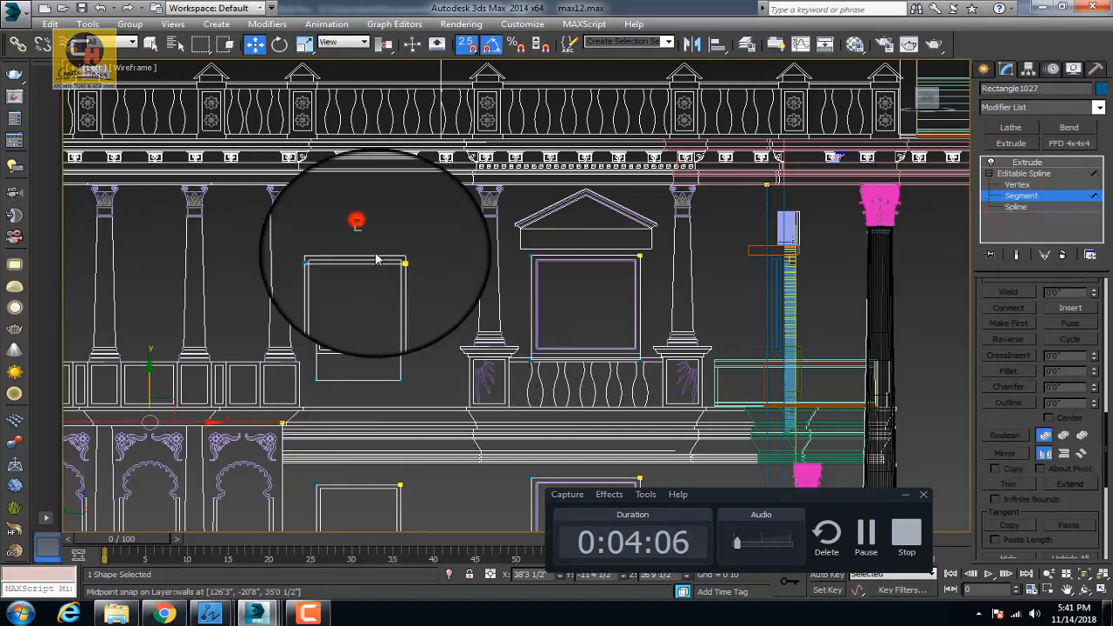
scroll(405, 300, up, 5)
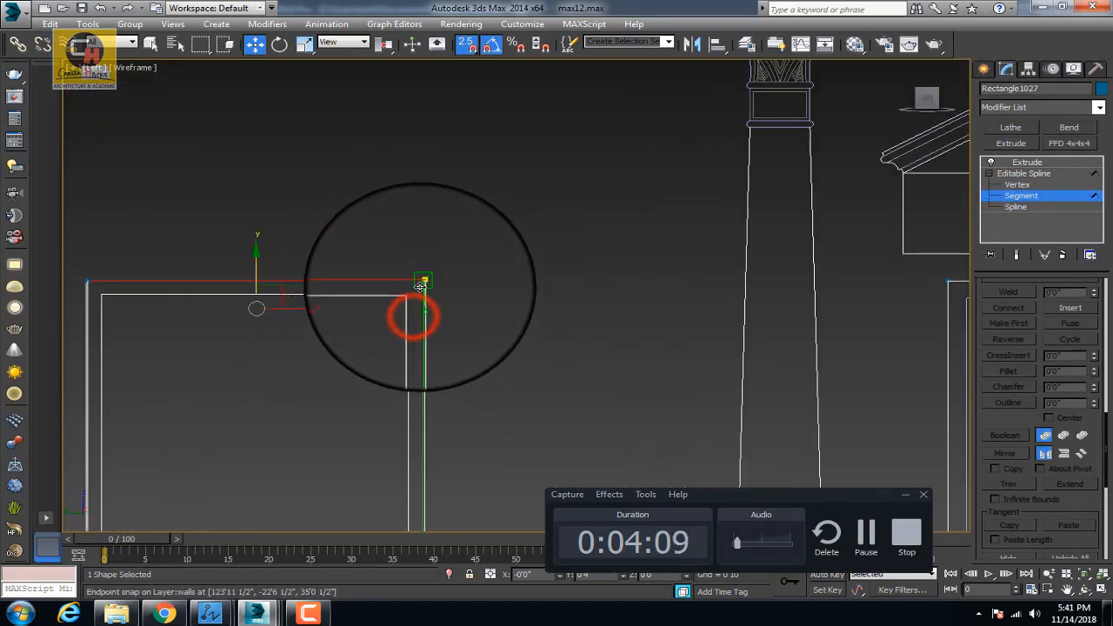
middle_drag(472, 539, 495, 423)
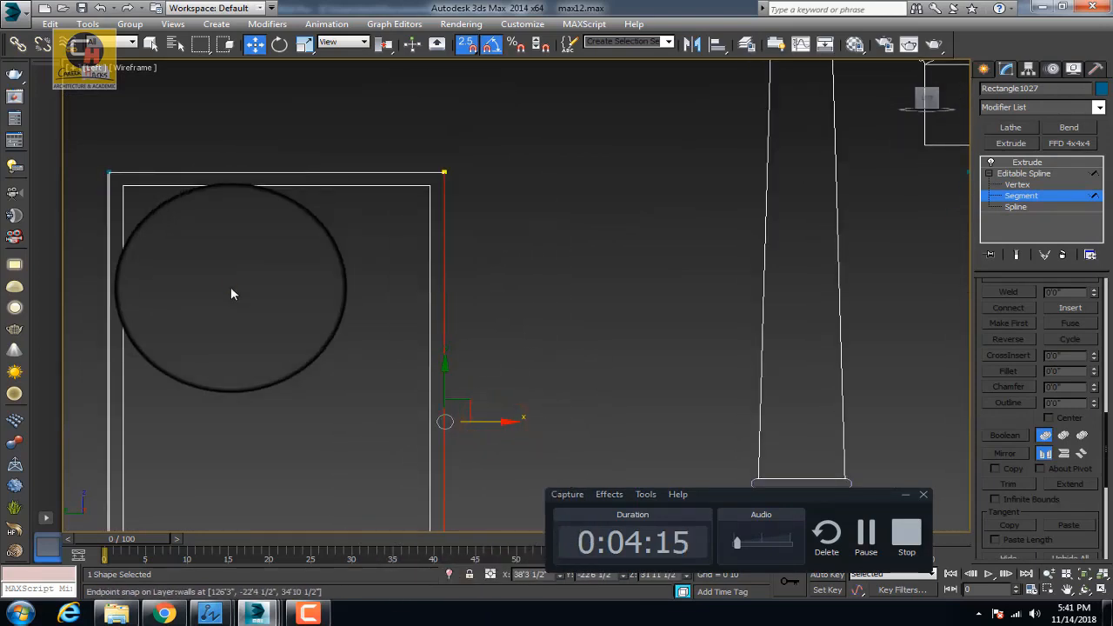
drag(108, 388, 108, 388)
middle_drag(108, 388, 278, 391)
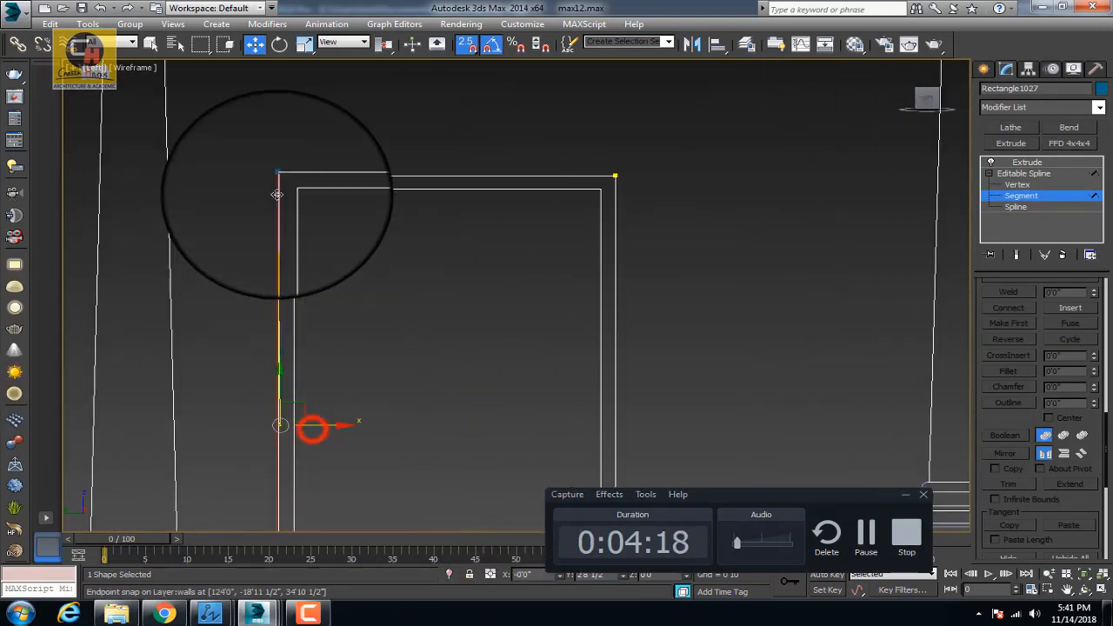
Move the bottom segment of the upper plain window opening to the lower edge of its outer frame
scroll(275, 181, down, 4)
scroll(339, 348, up, 4)
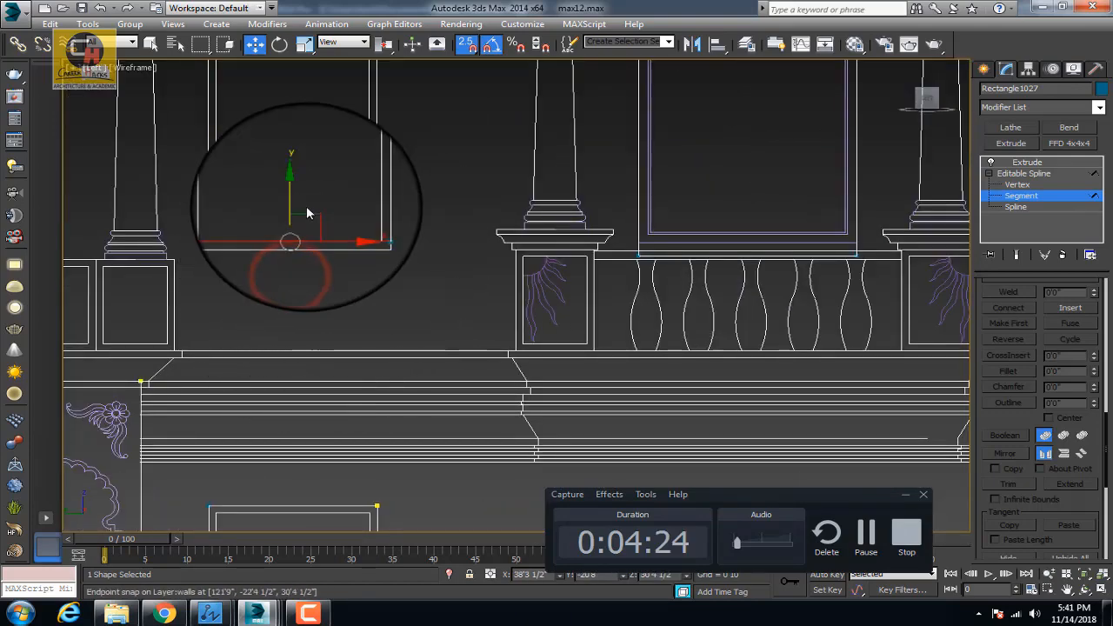
drag(376, 247, 377, 247)
middle_drag(504, 179, 341, 348)
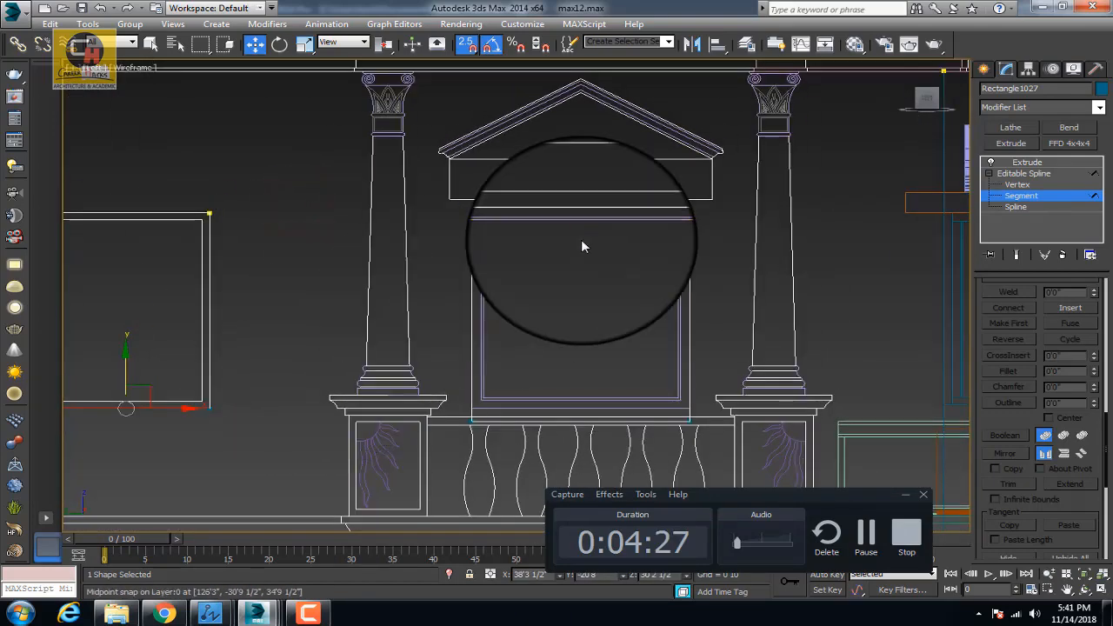
Raise the bottom segment of the pedimented window's opening to the lower edge of the window's frame
middle_drag(597, 328, 466, 284)
scroll(452, 312, up, 3)
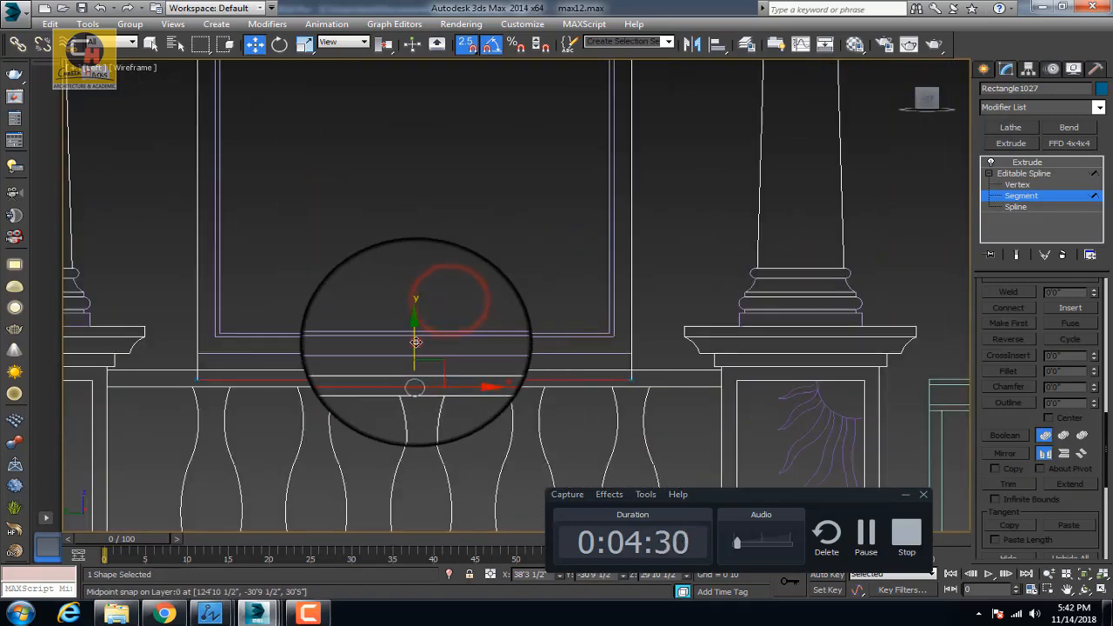
drag(415, 342, 636, 354)
Copy the upper and lower plain window openings to the matching plain windows on the other side of the arched bay
scroll(559, 290, down, 8)
middle_drag(497, 330, 497, 280)
middle_drag(457, 226, 576, 260)
drag(548, 252, 522, 366)
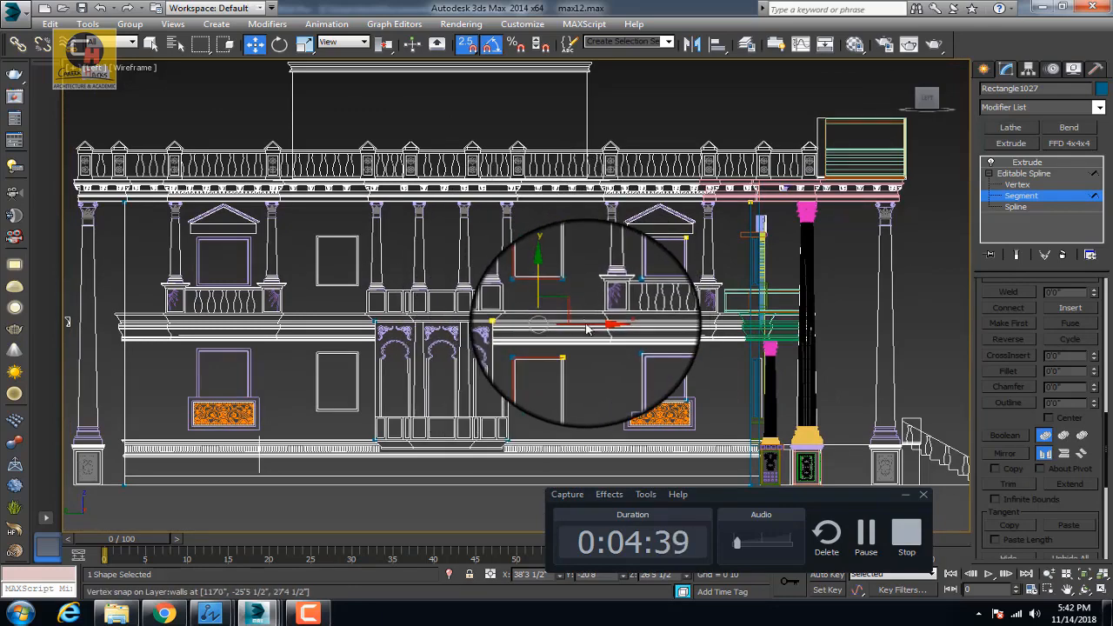
click(1014, 206)
drag(574, 223, 537, 386)
drag(595, 322, 361, 280)
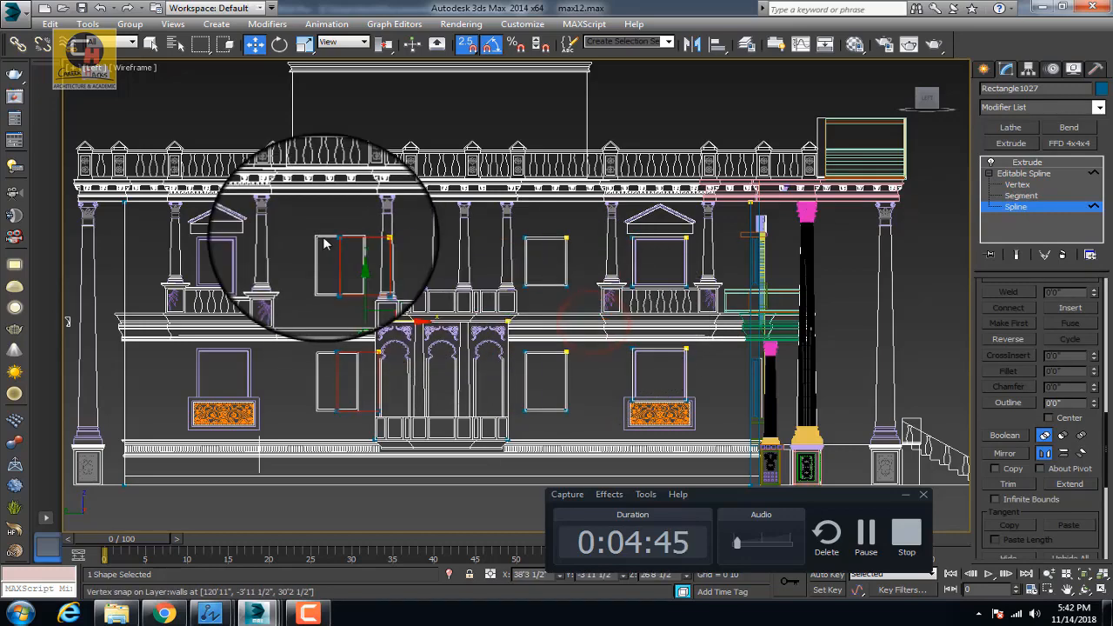
scroll(322, 241, up, 6)
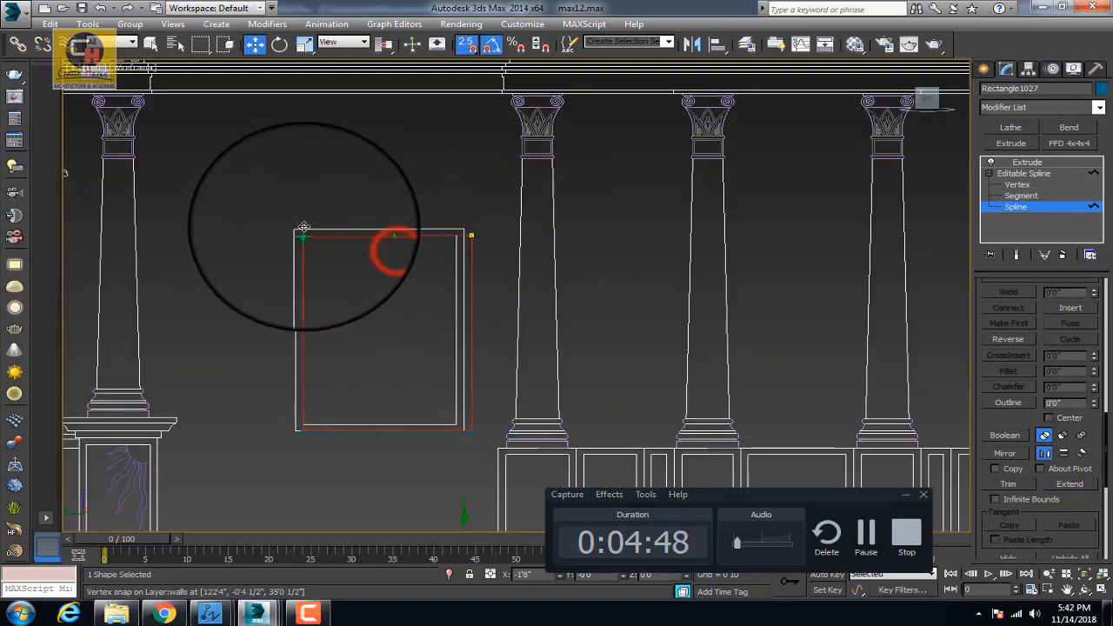
scroll(400, 226, down, 5)
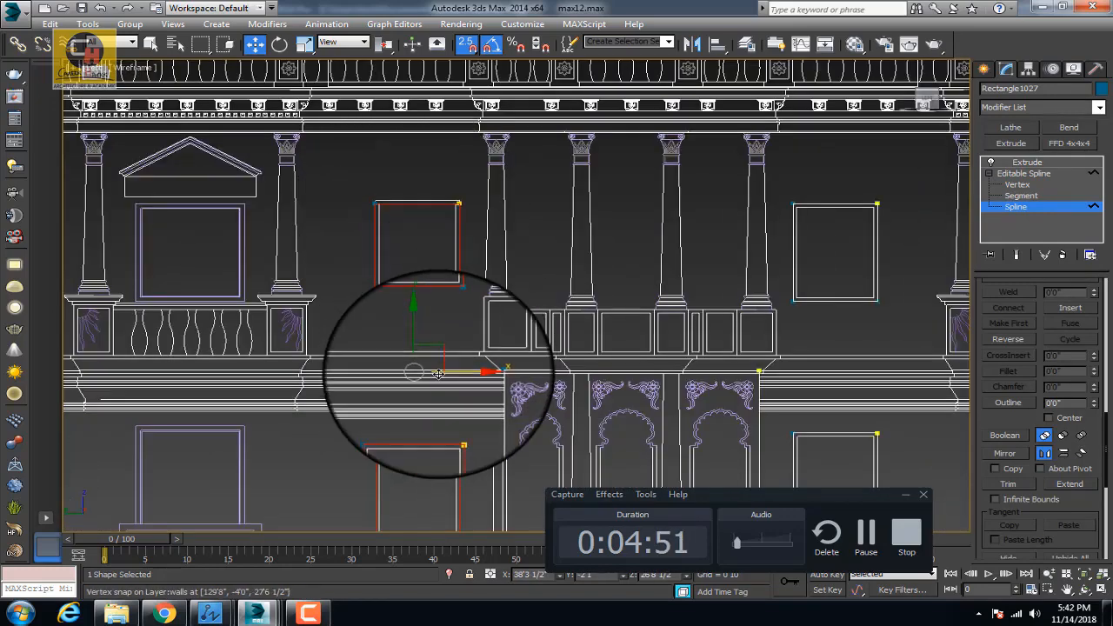
Snap the top segment of the copied upper plain opening to the window's outer frame and return to the Extrude modifier
scroll(413, 276, up, 3)
middle_drag(414, 278, 421, 434)
scroll(386, 230, up, 4)
click(1021, 197)
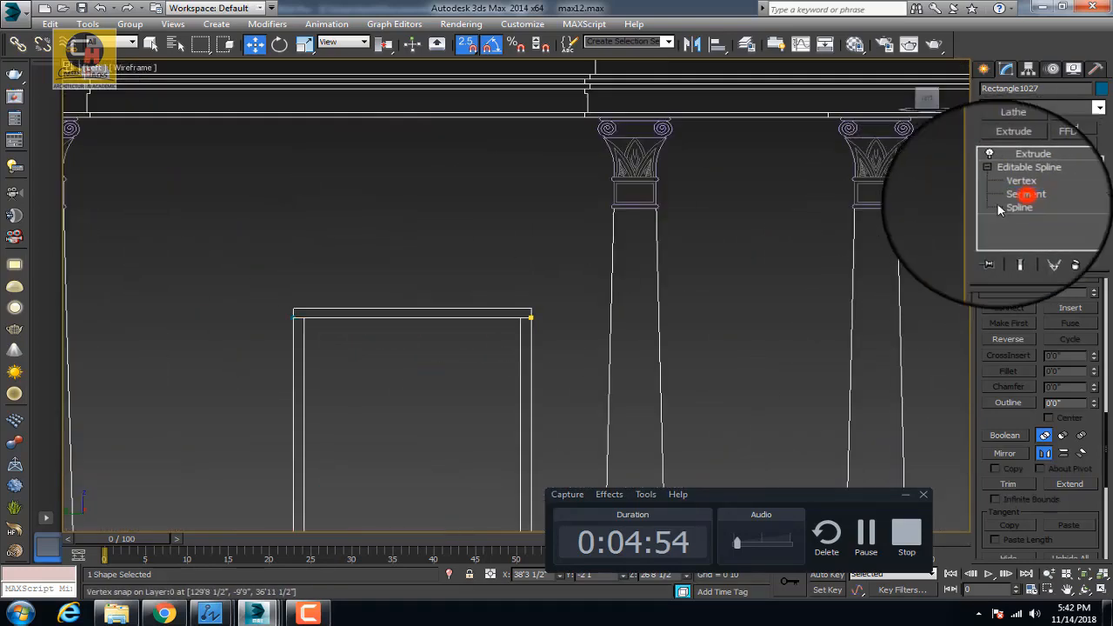
drag(462, 264, 413, 332)
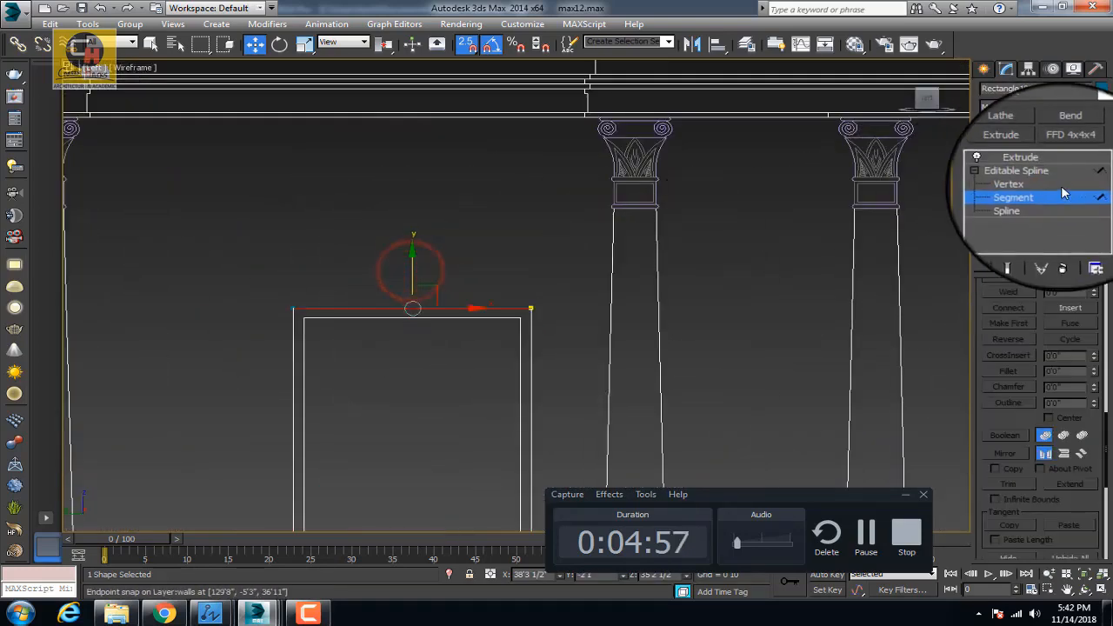
click(1026, 161)
scroll(428, 239, down, 3)
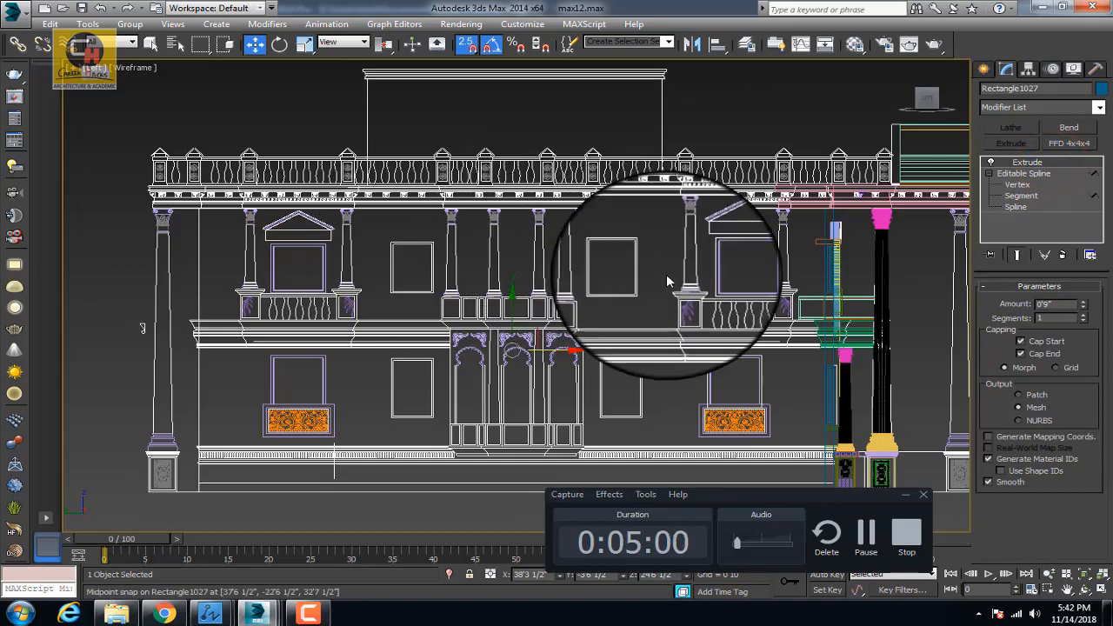
Copy the two outer window openings to the matching windows at the other end of the wall and display the view shaded
click(1015, 207)
drag(734, 280, 711, 397)
shift+drag(776, 324, 315, 236)
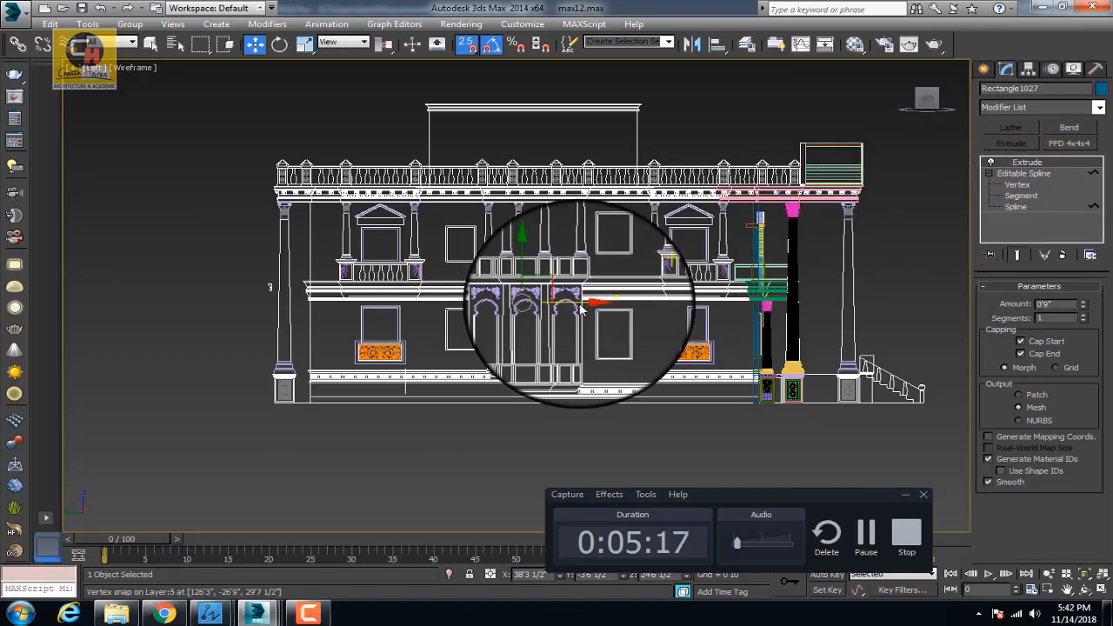
key(F3)
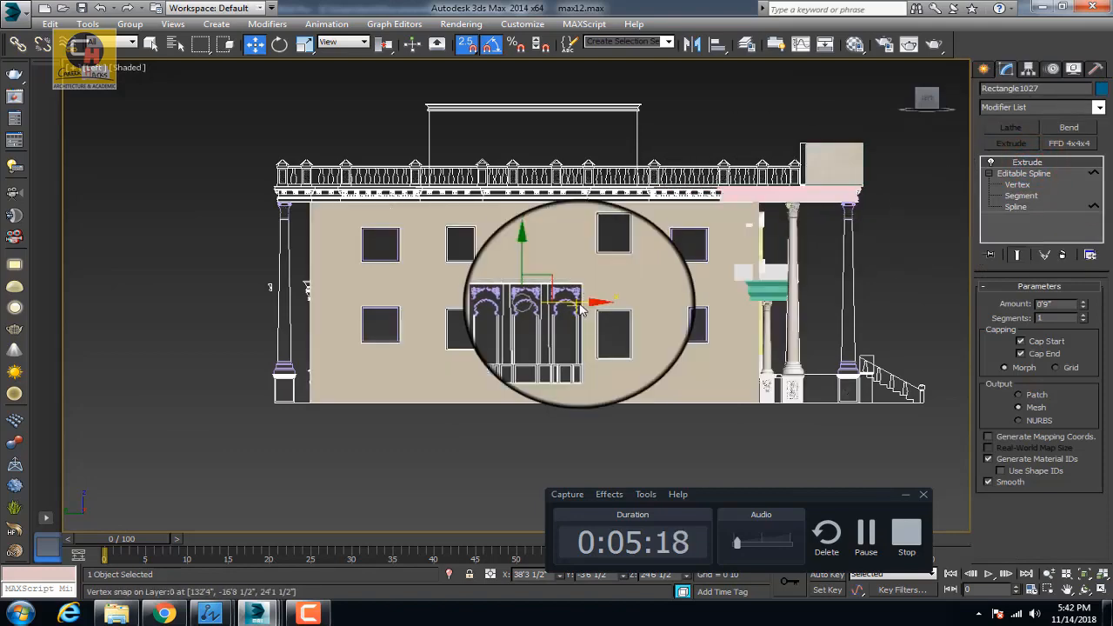
scroll(539, 344, up, 5)
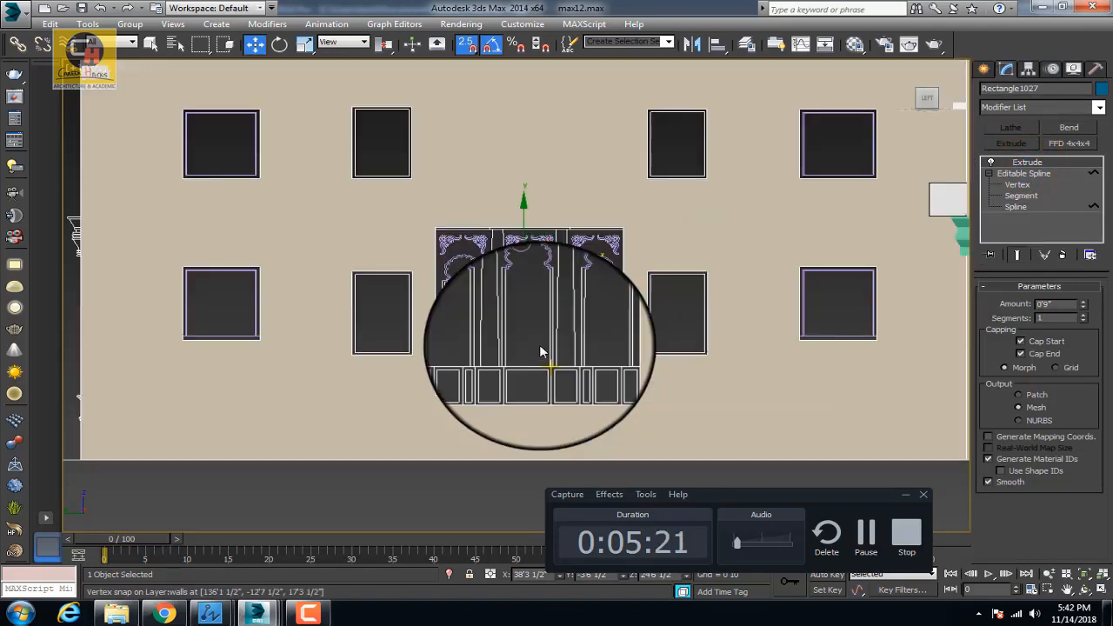
scroll(530, 215, down, 5)
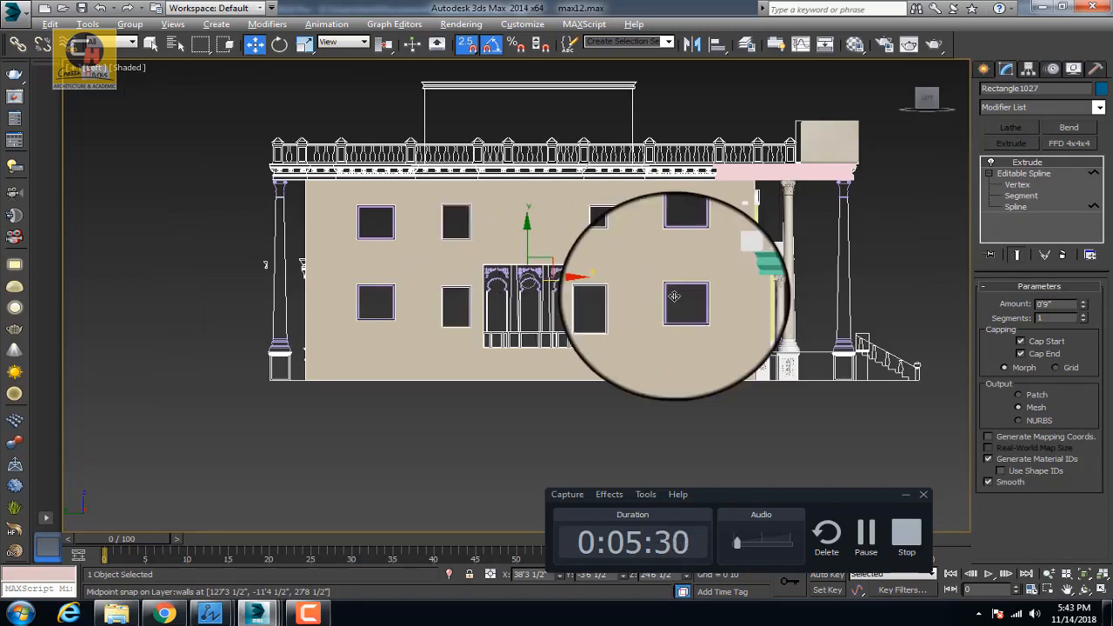
click(866, 534)
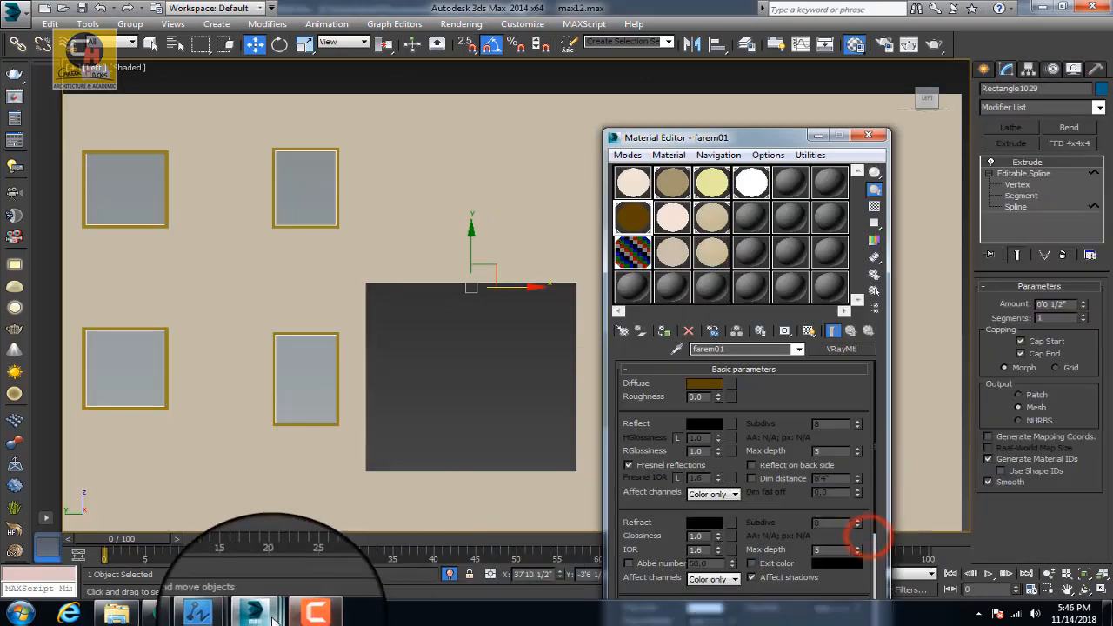
click(305, 618)
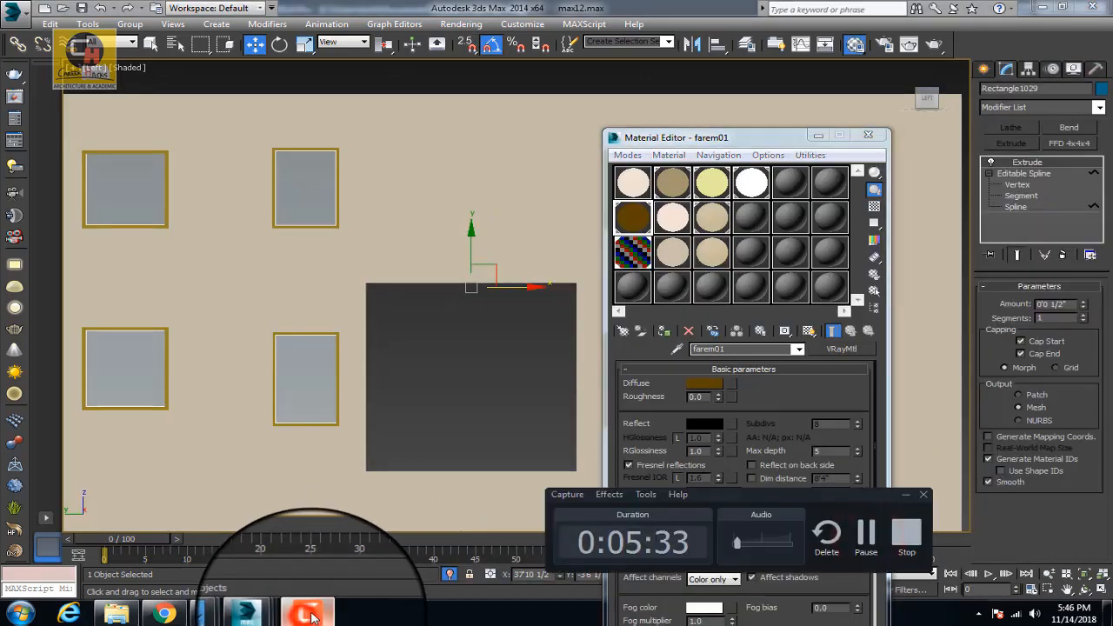
Close the Material Editor, inspect the window frames and glass in the wall at an angle, and return to the left view
scroll(328, 349, down, 5)
alt+middle_drag(396, 352, 420, 394)
scroll(360, 248, up, 8)
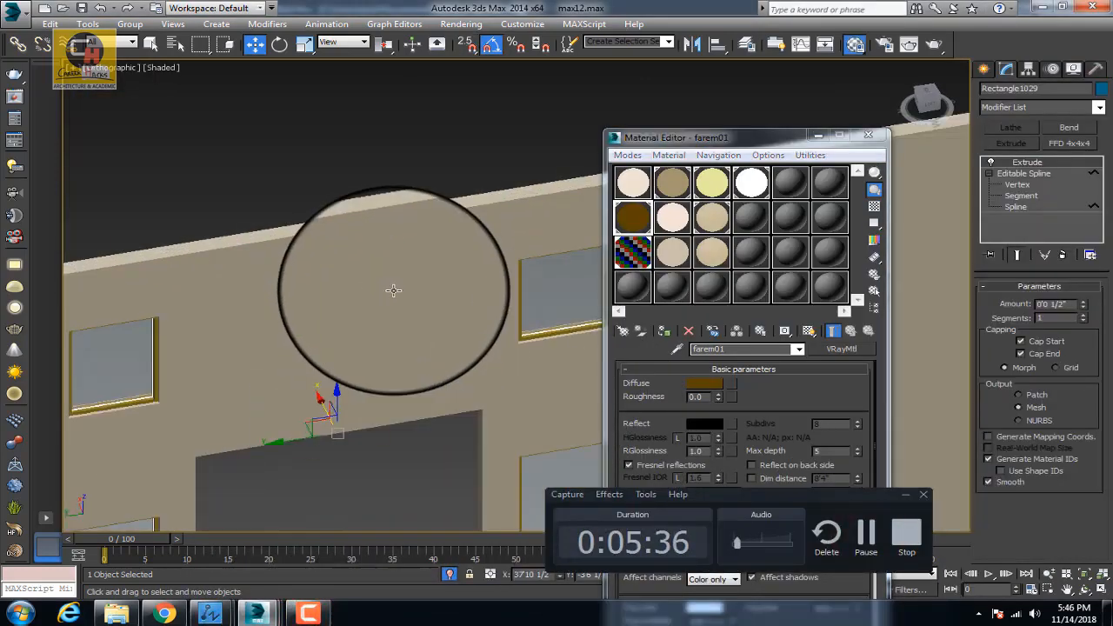
click(866, 139)
scroll(547, 229, down, 3)
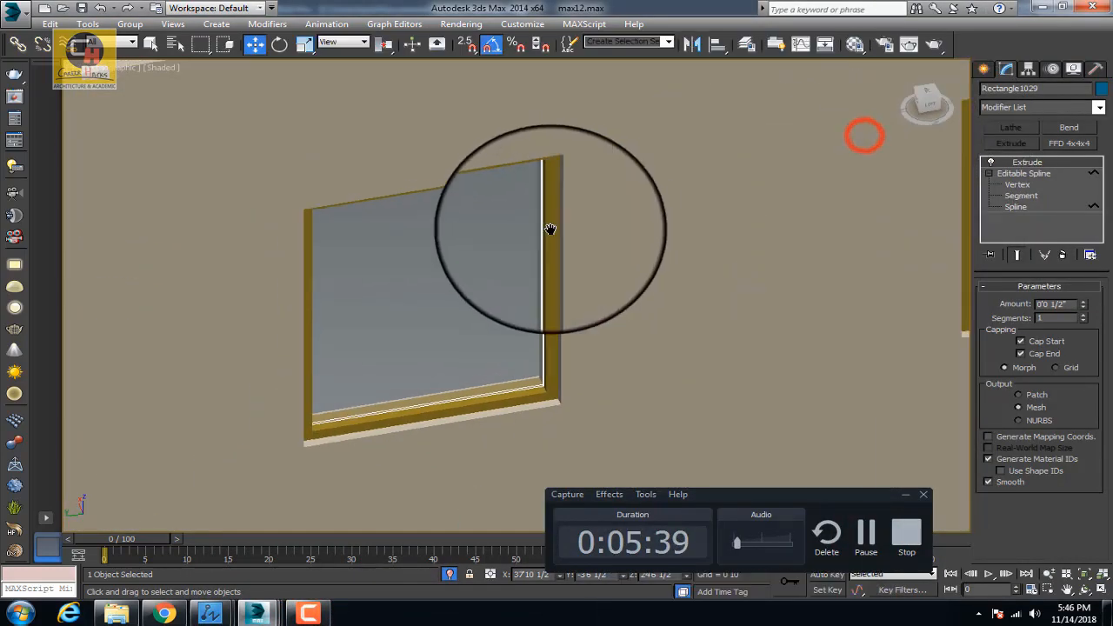
key(f)
key(l)
key(z)
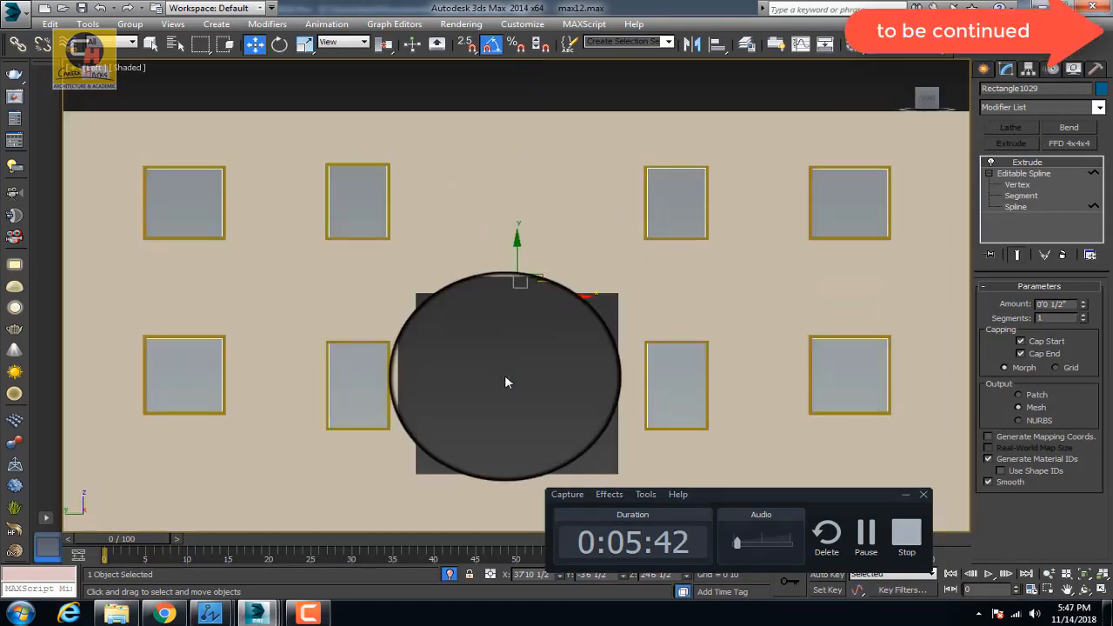
Select the window frames object and copy it straight up above the wall
click(504, 375)
scroll(670, 171, up, 9)
click(651, 108)
middle_drag(603, 138, 487, 185)
scroll(487, 184, down, 8)
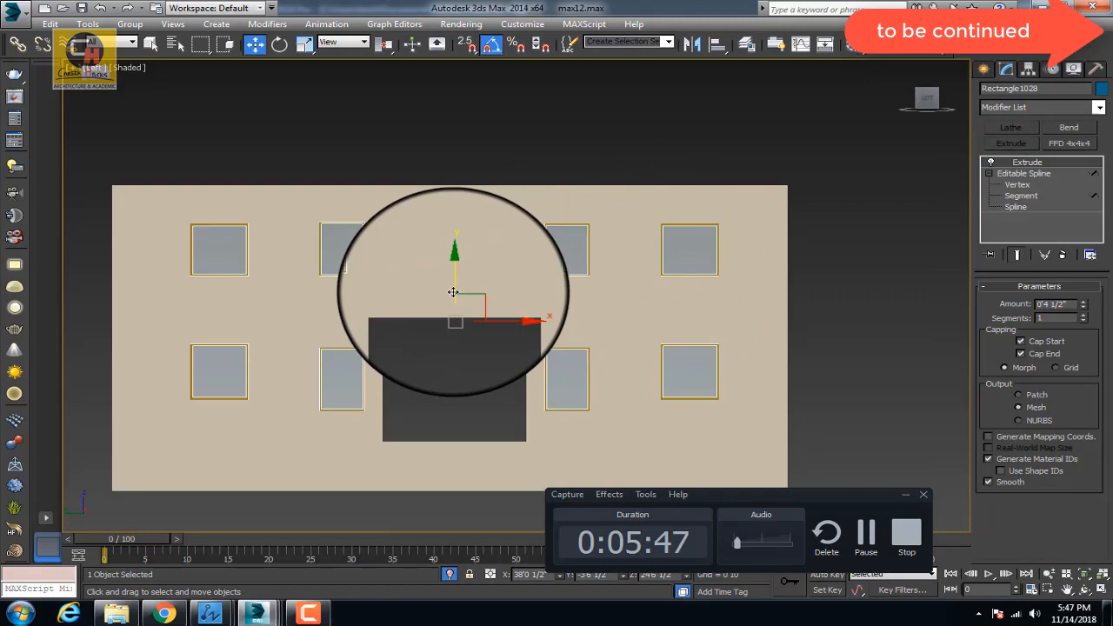
mouse_move(452, 292)
shift+mouse_down()
mouse_move(453, 118)
mouse_move(453, 179)
shift+mouse_up()
click(561, 365)
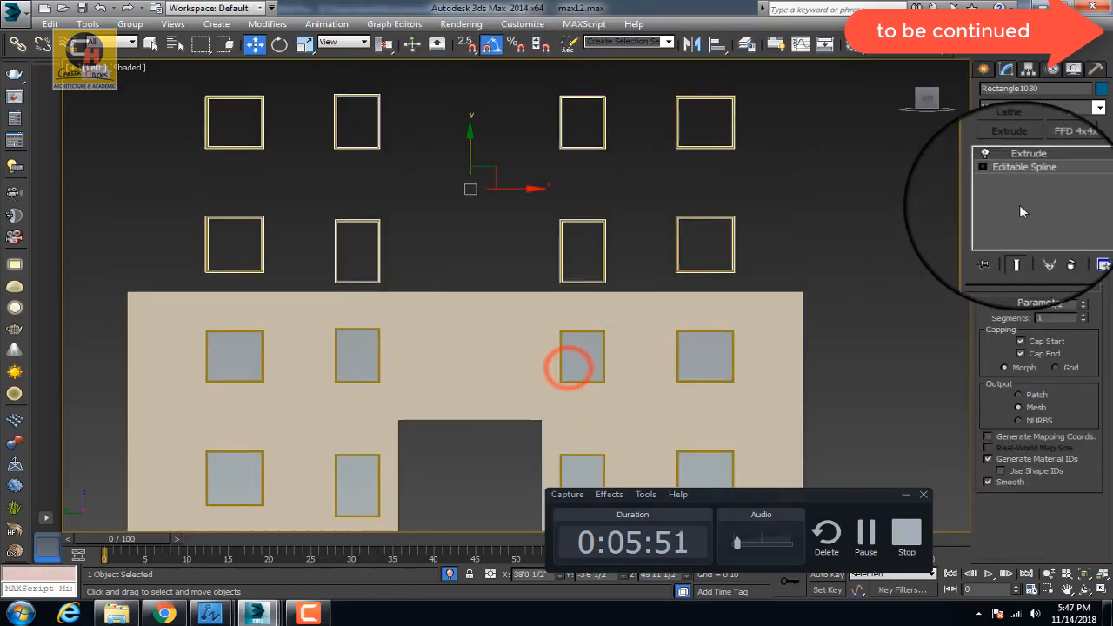
Delete the vertices of all copied frames except the lower one at the wall's end nearest the front porch
click(988, 173)
click(1015, 184)
scroll(645, 120, down, 5)
drag(644, 115, 371, 250)
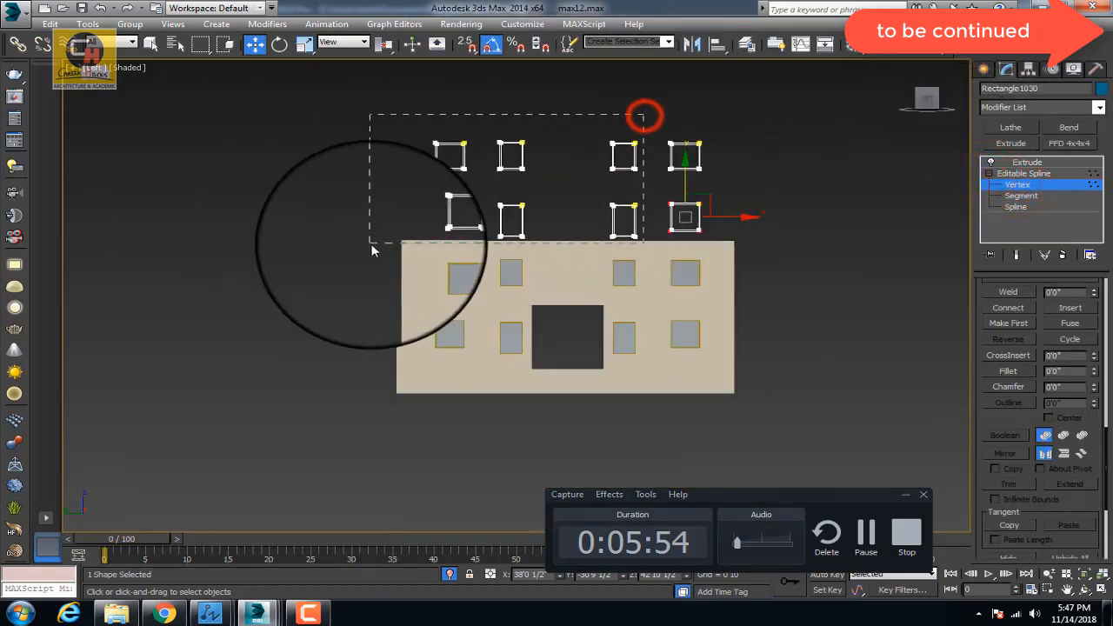
drag(751, 113, 643, 190)
Delete the top and one side's segments from the remaining double frame outline and isolate the shape
scroll(706, 190, up, 5)
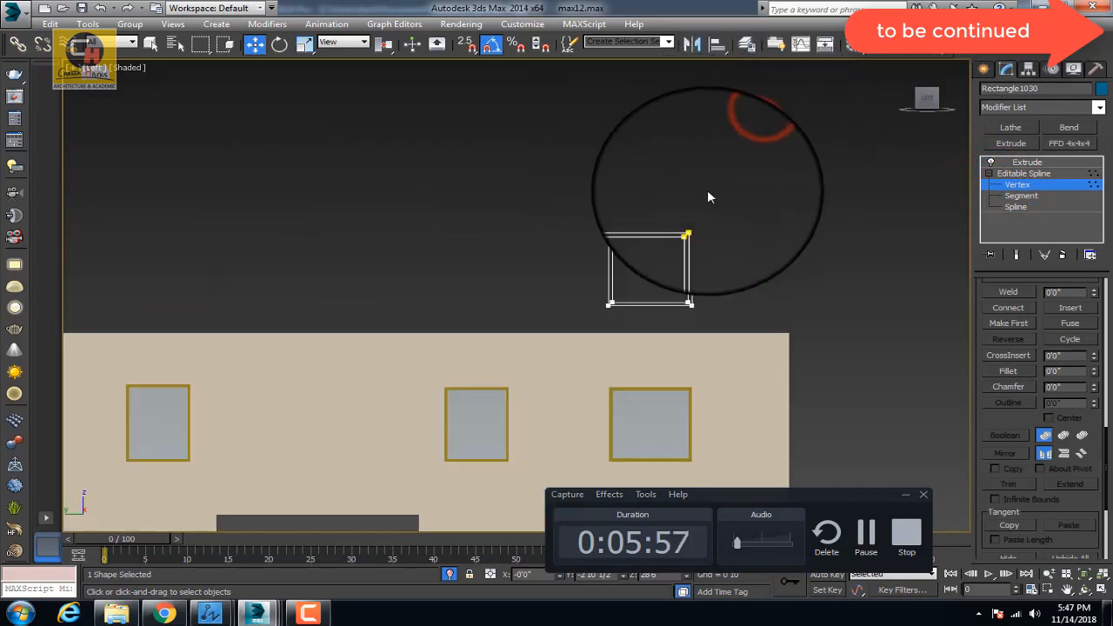
click(1020, 196)
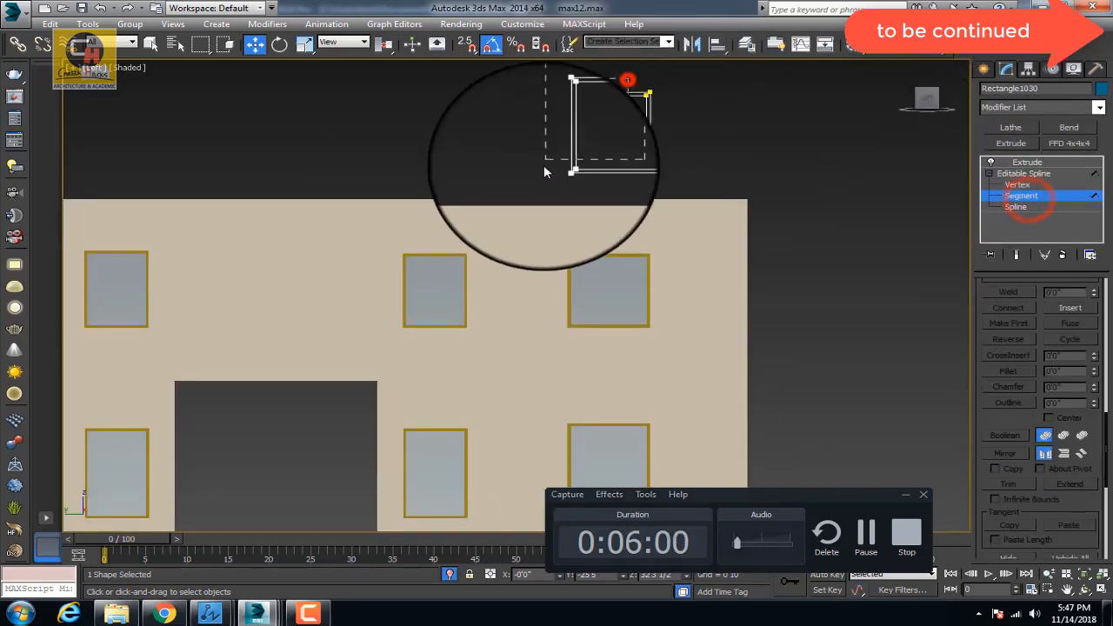
click(571, 153)
key(alt+q)
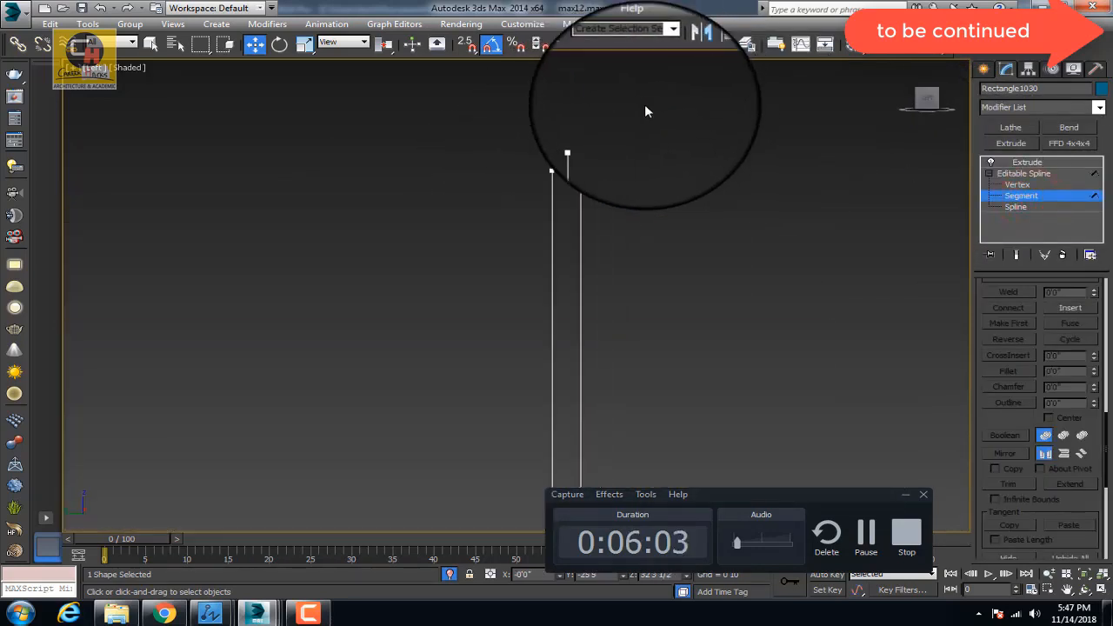
Connect the open end vertices at the top and bottom of the isolated outline to close it into a narrow vertical bar
right_click(618, 180)
click(581, 235)
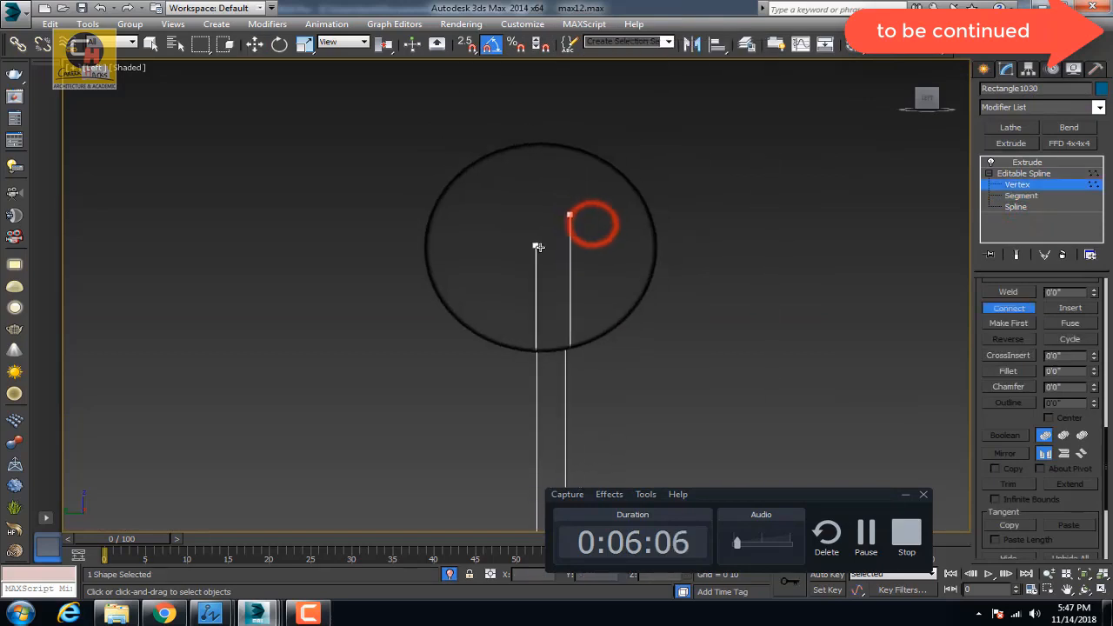
drag(534, 251, 566, 220)
middle_drag(549, 295, 575, 82)
middle_drag(591, 299, 581, 157)
scroll(580, 200, down, 4)
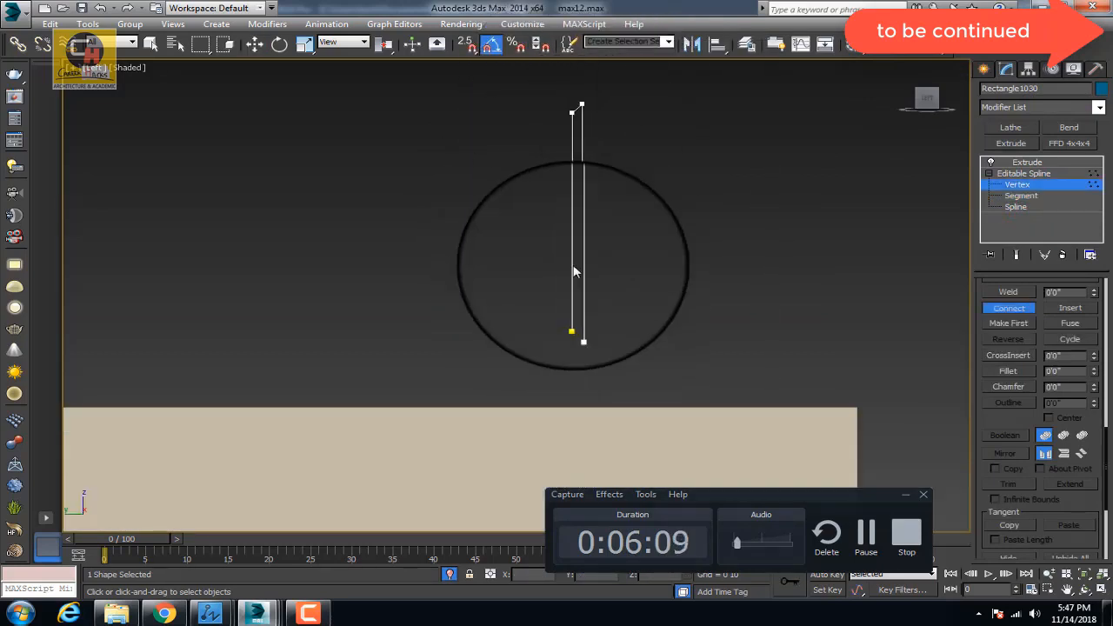
scroll(559, 320, up, 4)
drag(628, 343, 627, 341)
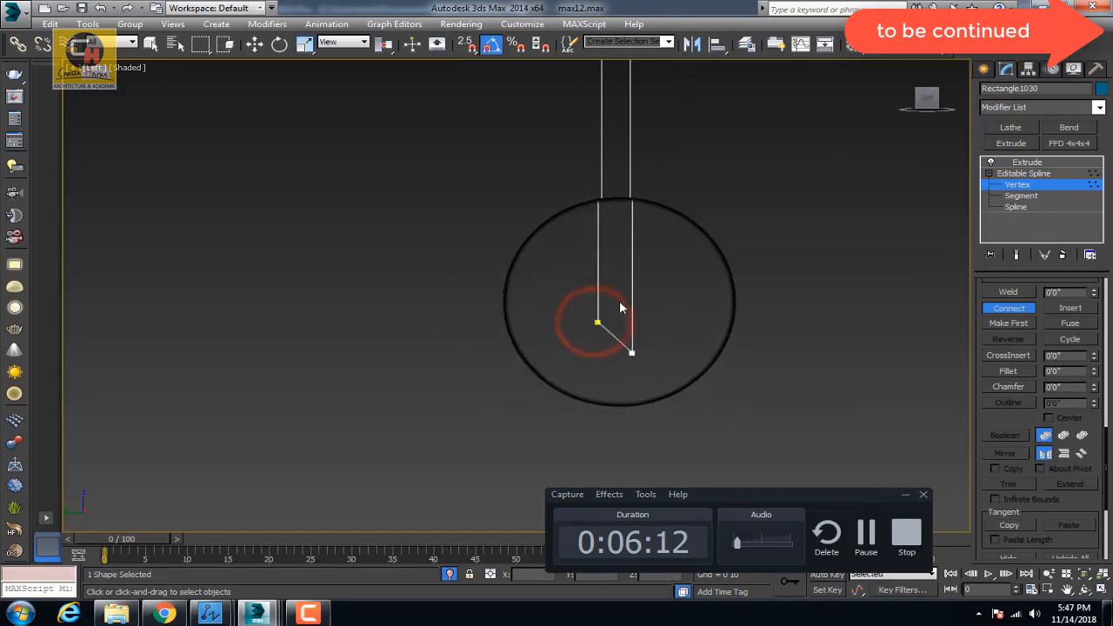
Exit isolation and move the extruded bar down and across to the middle of the upper window nearest the wall's end, in wireframe display
key(alt+q)
click(1017, 163)
key(w)
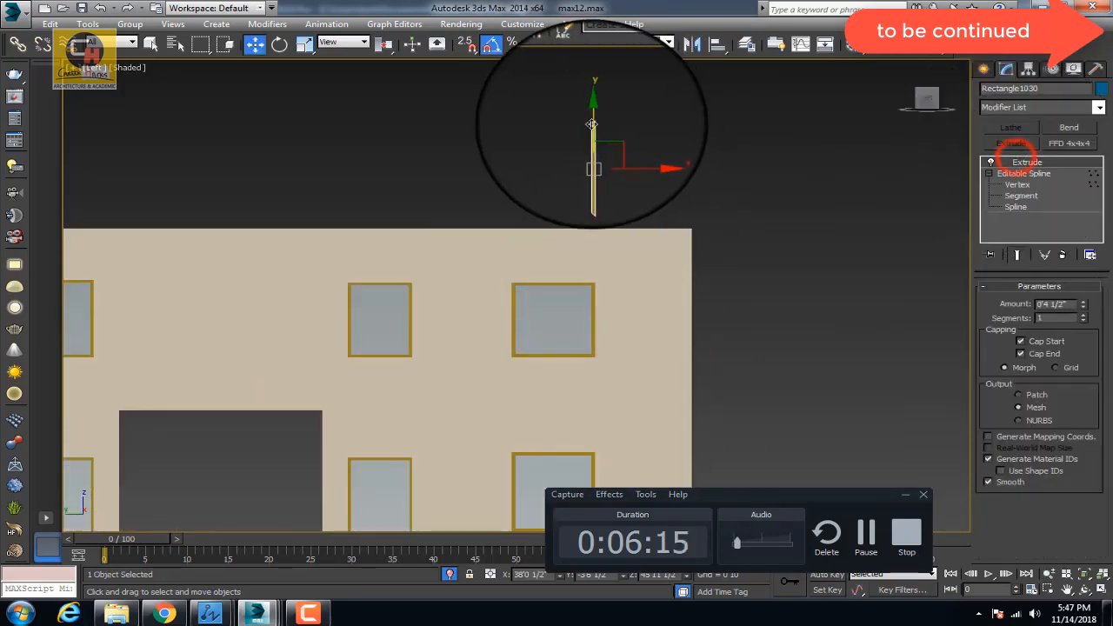
drag(588, 124, 591, 285)
middle_drag(591, 285, 576, 255)
key(F3)
scroll(573, 259, up, 3)
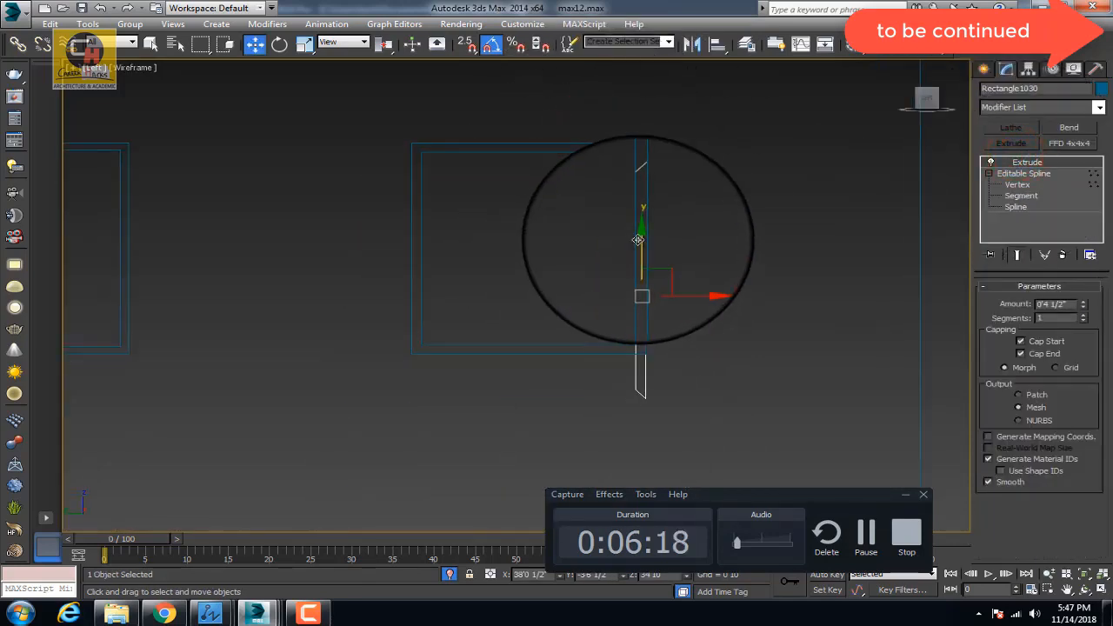
drag(691, 287, 597, 310)
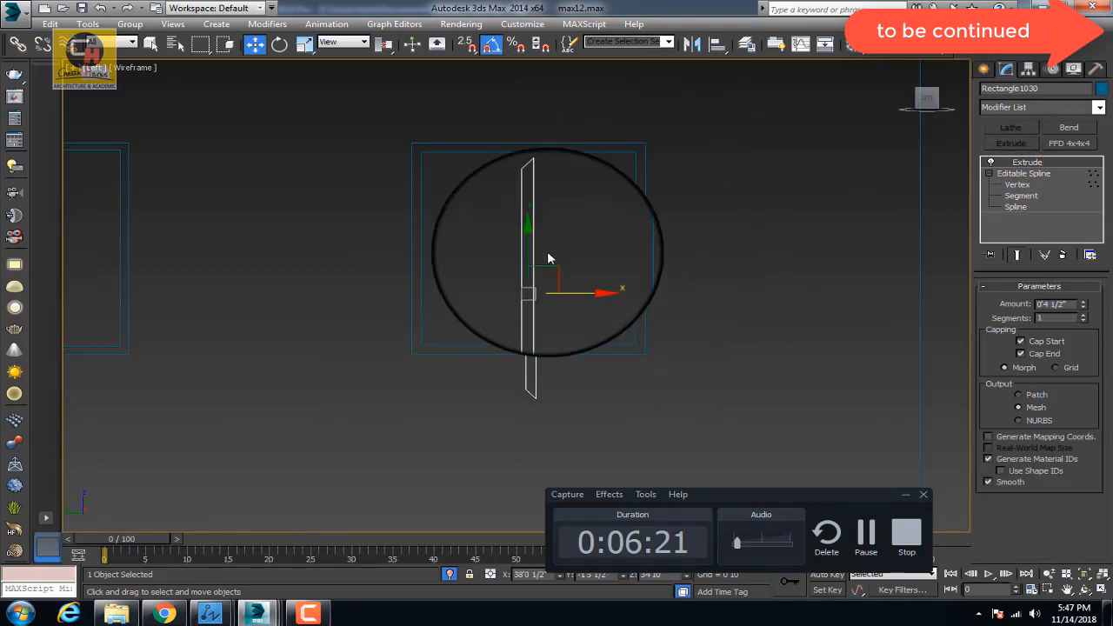
Level the bar's slanted top and bottom ends by snapping the outer corner vertices to the height of the inner ones
click(1017, 184)
scroll(522, 187, up, 5)
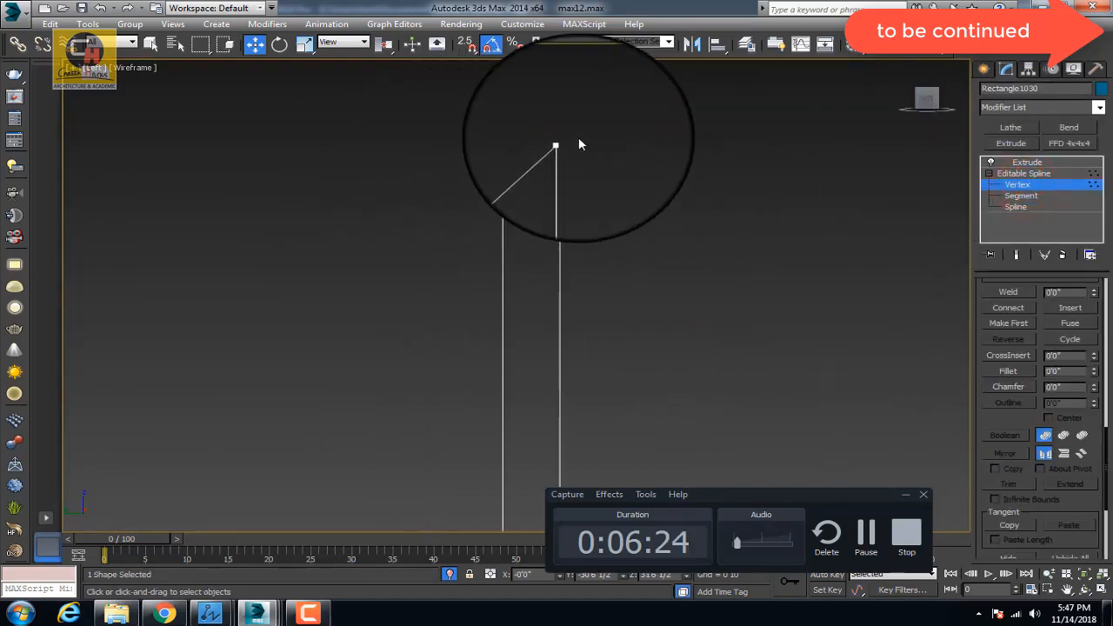
drag(560, 105, 521, 164)
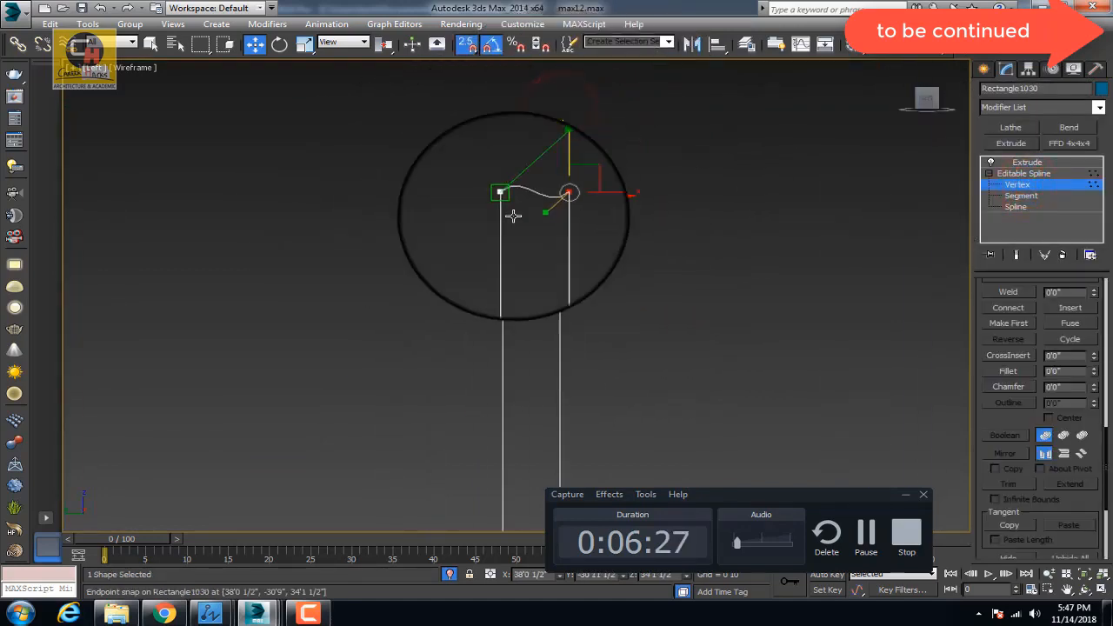
scroll(534, 160, down, 4)
scroll(554, 394, up, 5)
mouse_move(538, 252)
mouse_down()
mouse_move(504, 289)
mouse_move(461, 299)
mouse_up()
middle_drag(461, 299, 429, 357)
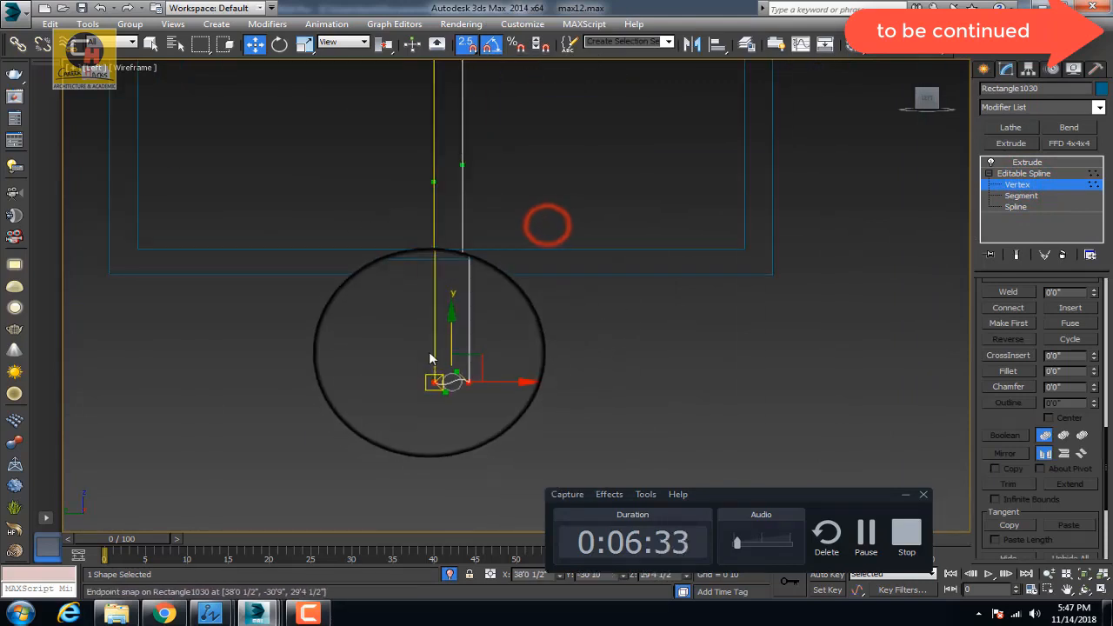
Snap the bar's bottom and top end vertices vertically to the inner edges of the window frame
drag(733, 254, 745, 247)
middle_drag(419, 159, 416, 386)
scroll(414, 384, down, 4)
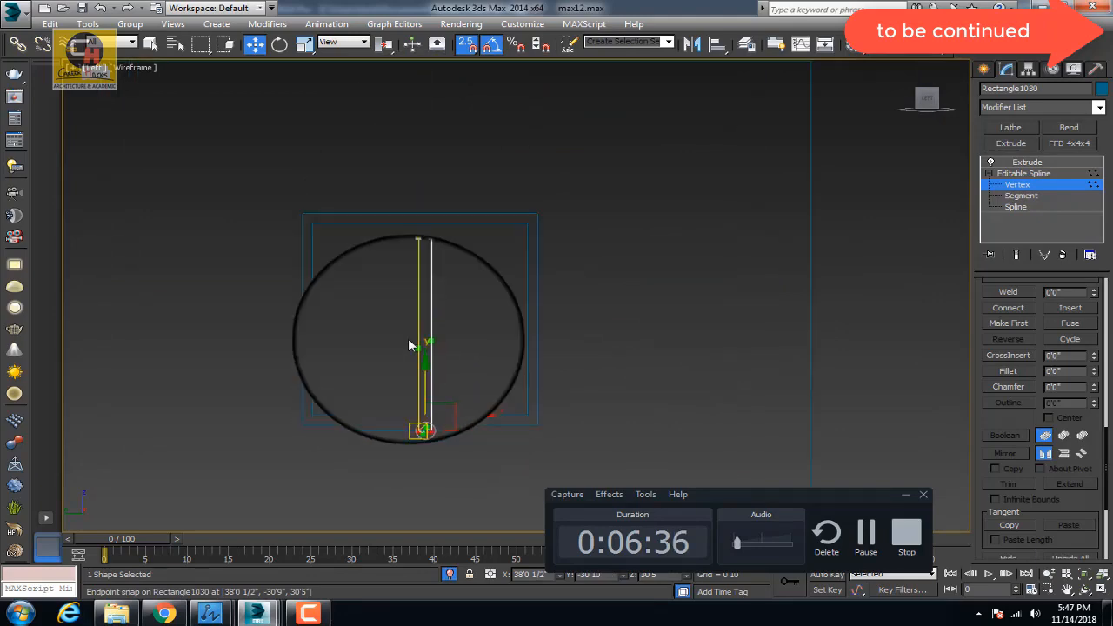
scroll(437, 249, up, 4)
middle_drag(438, 249, 446, 346)
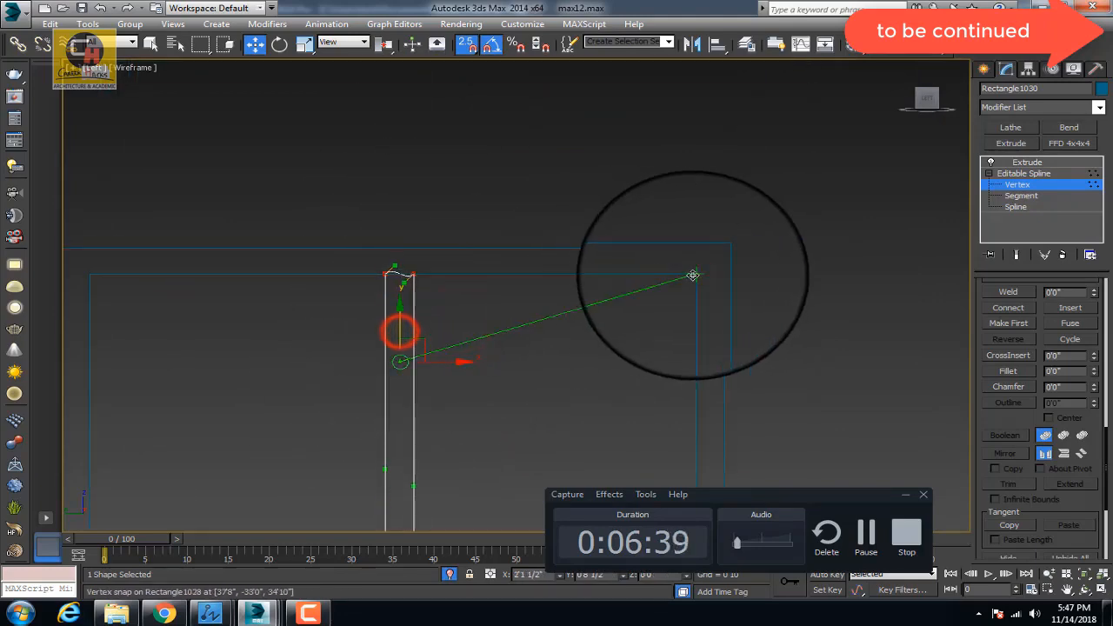